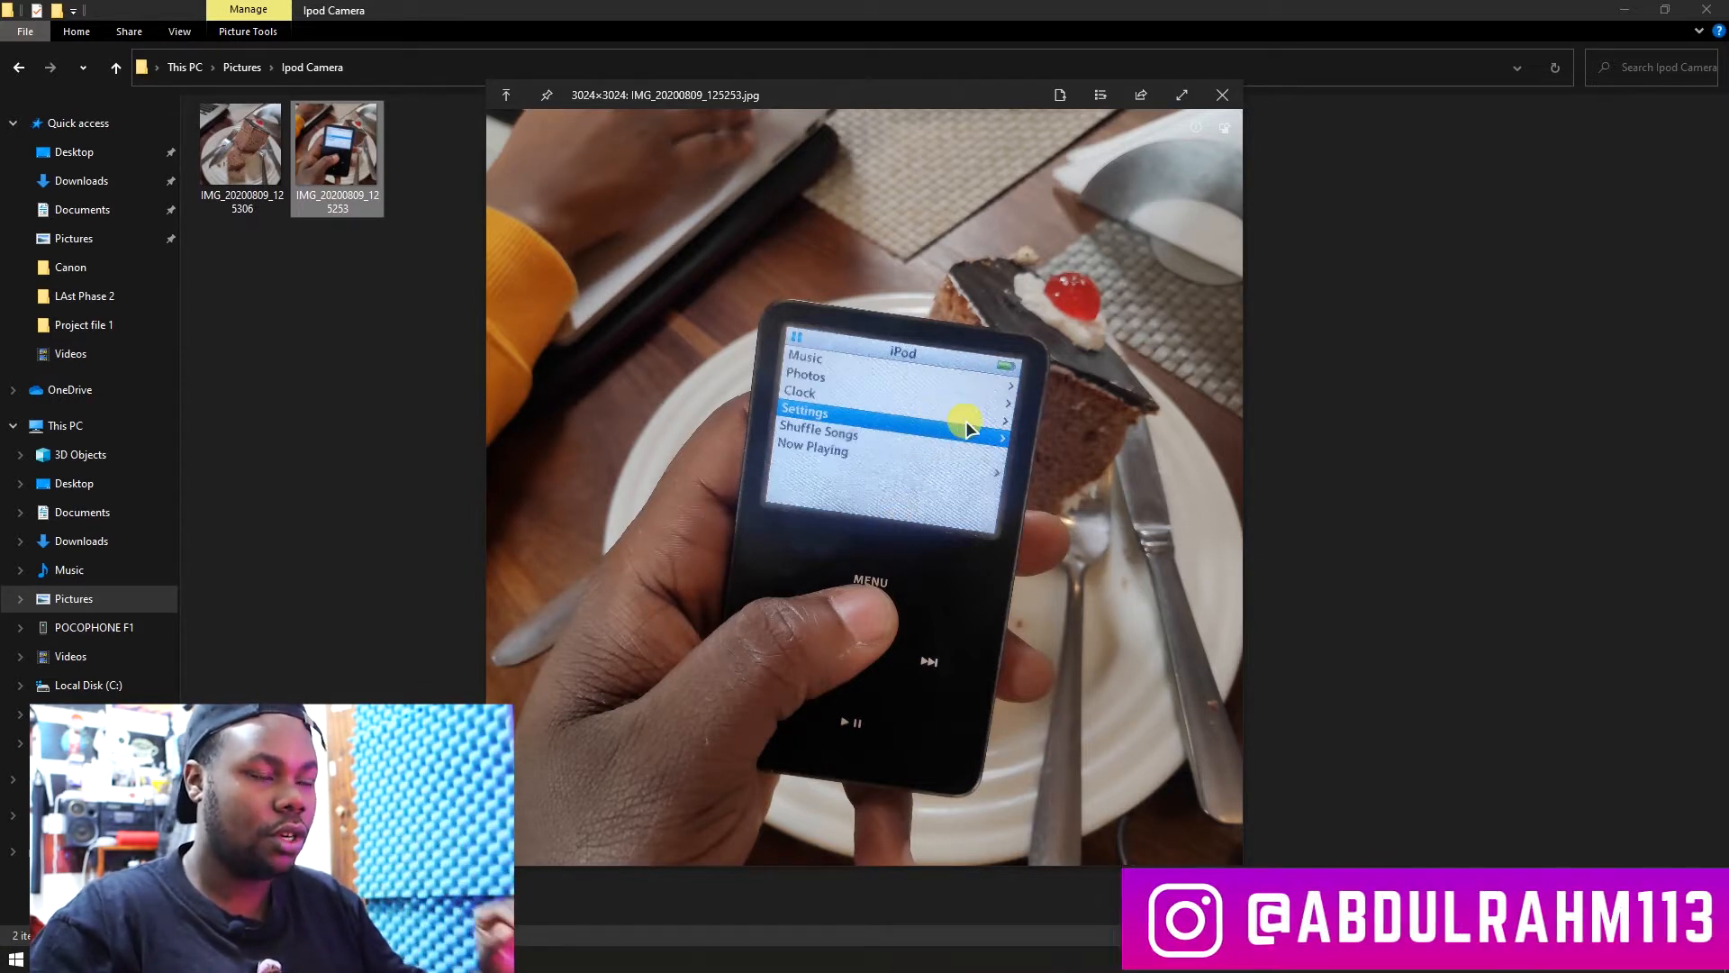
# Step: Preview the cake photo IMG_20200809_125306 in the Ipod Camera folder and close the preview
pyautogui.press('space')
pyautogui.click(257, 167)
pyautogui.press('space')
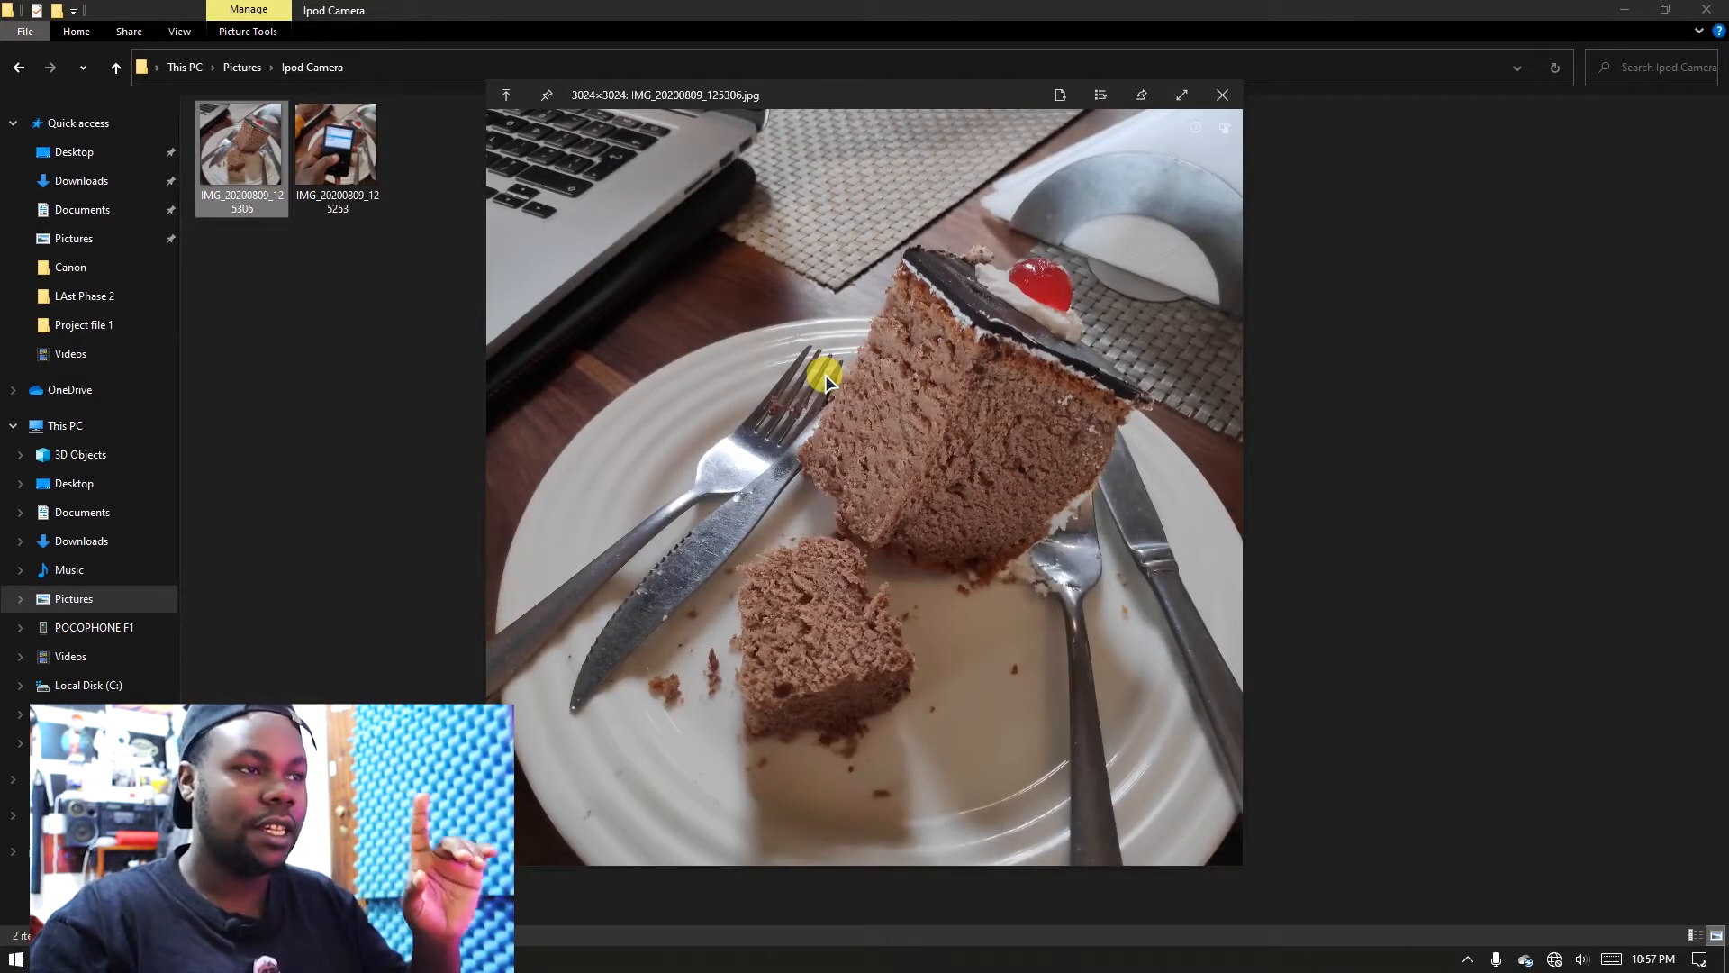
pyautogui.press('space')
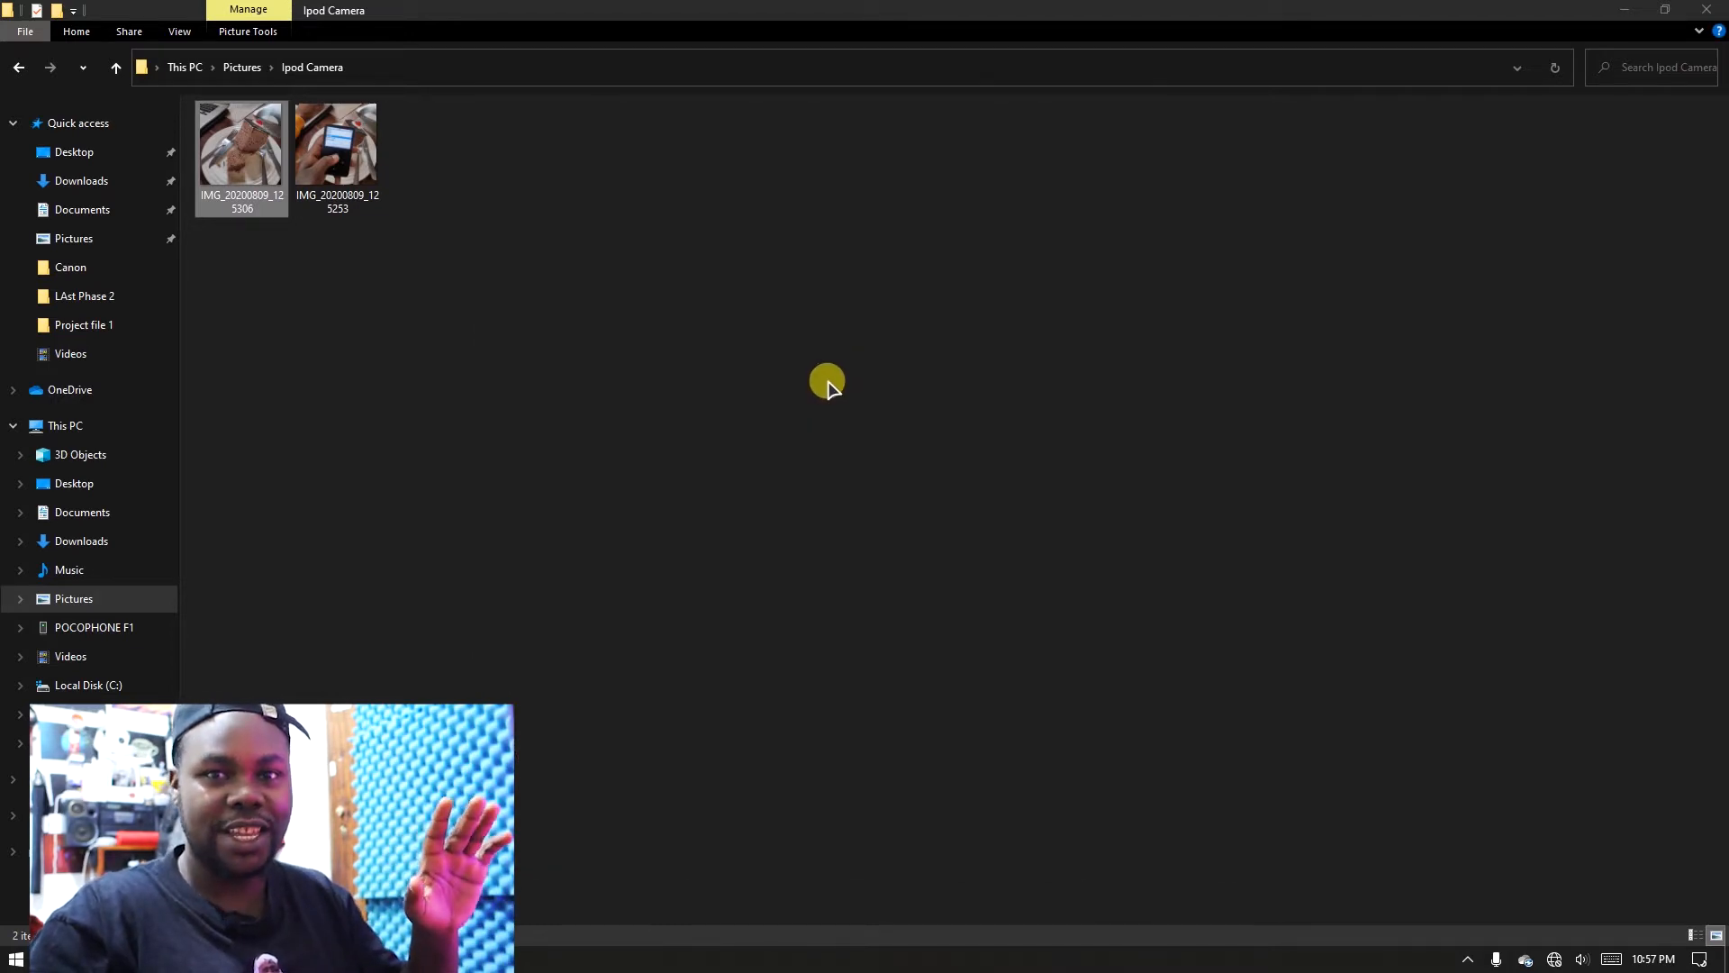
# Step: Open the iPod photo IMG_20200809_125253.jpg from the Ipod Camera folder in Photoshop
pyautogui.click(338, 151)
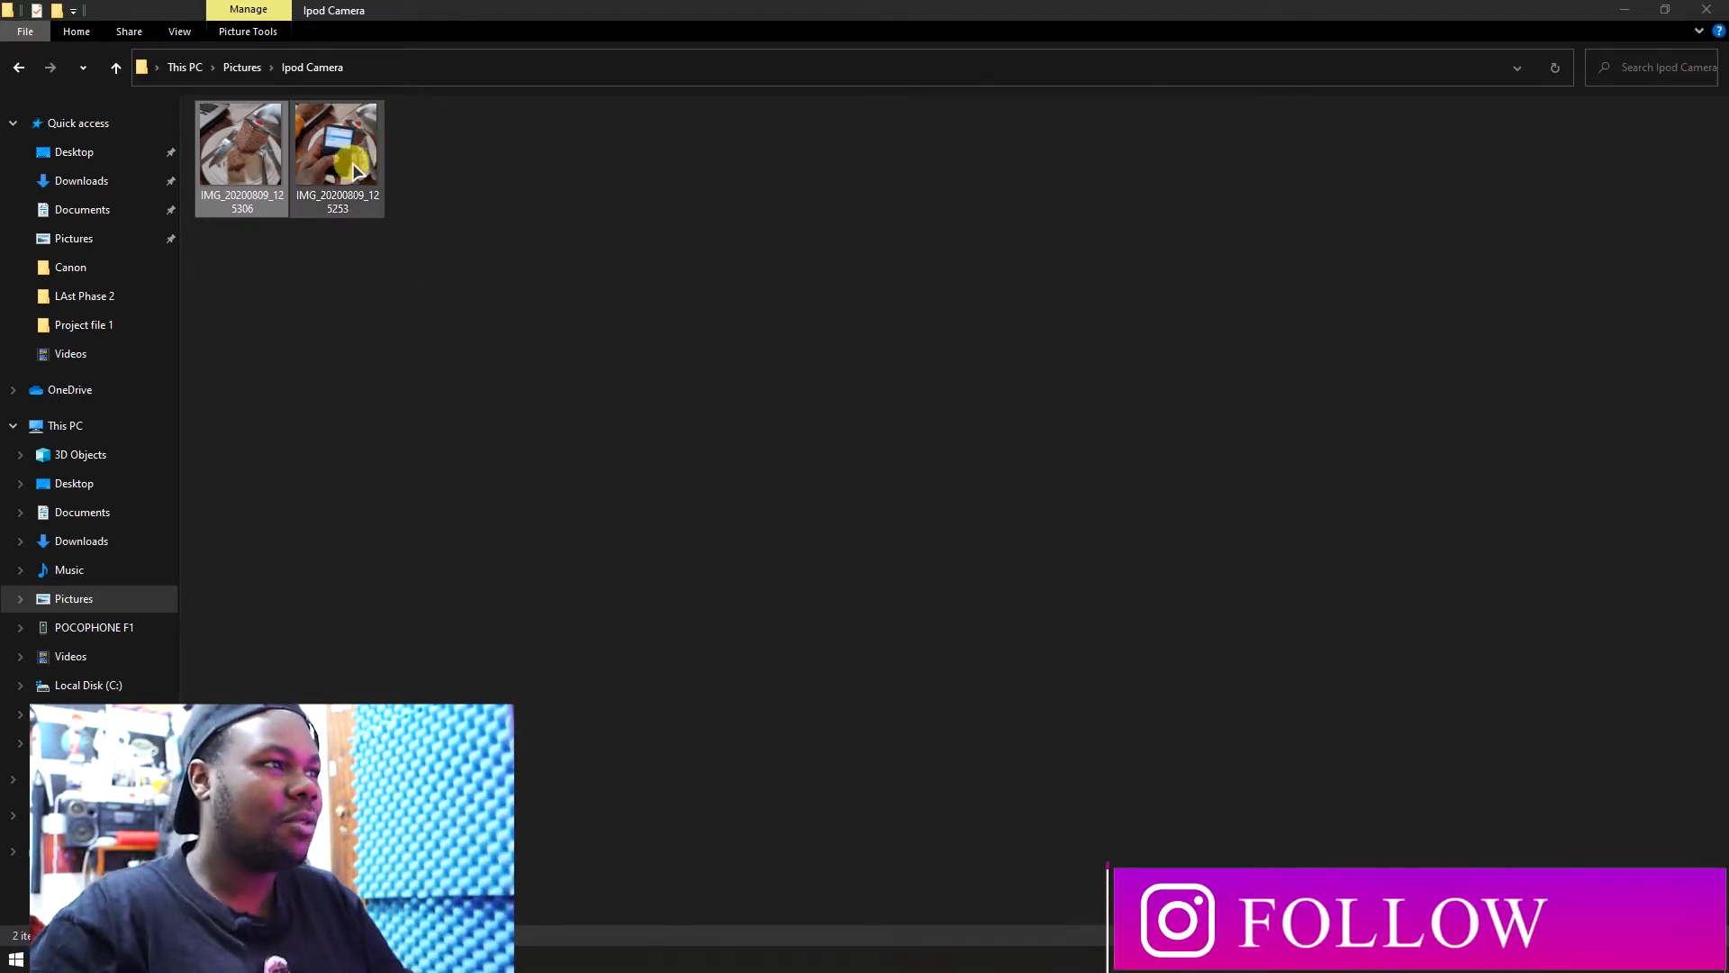
pyautogui.rightClick(340, 160)
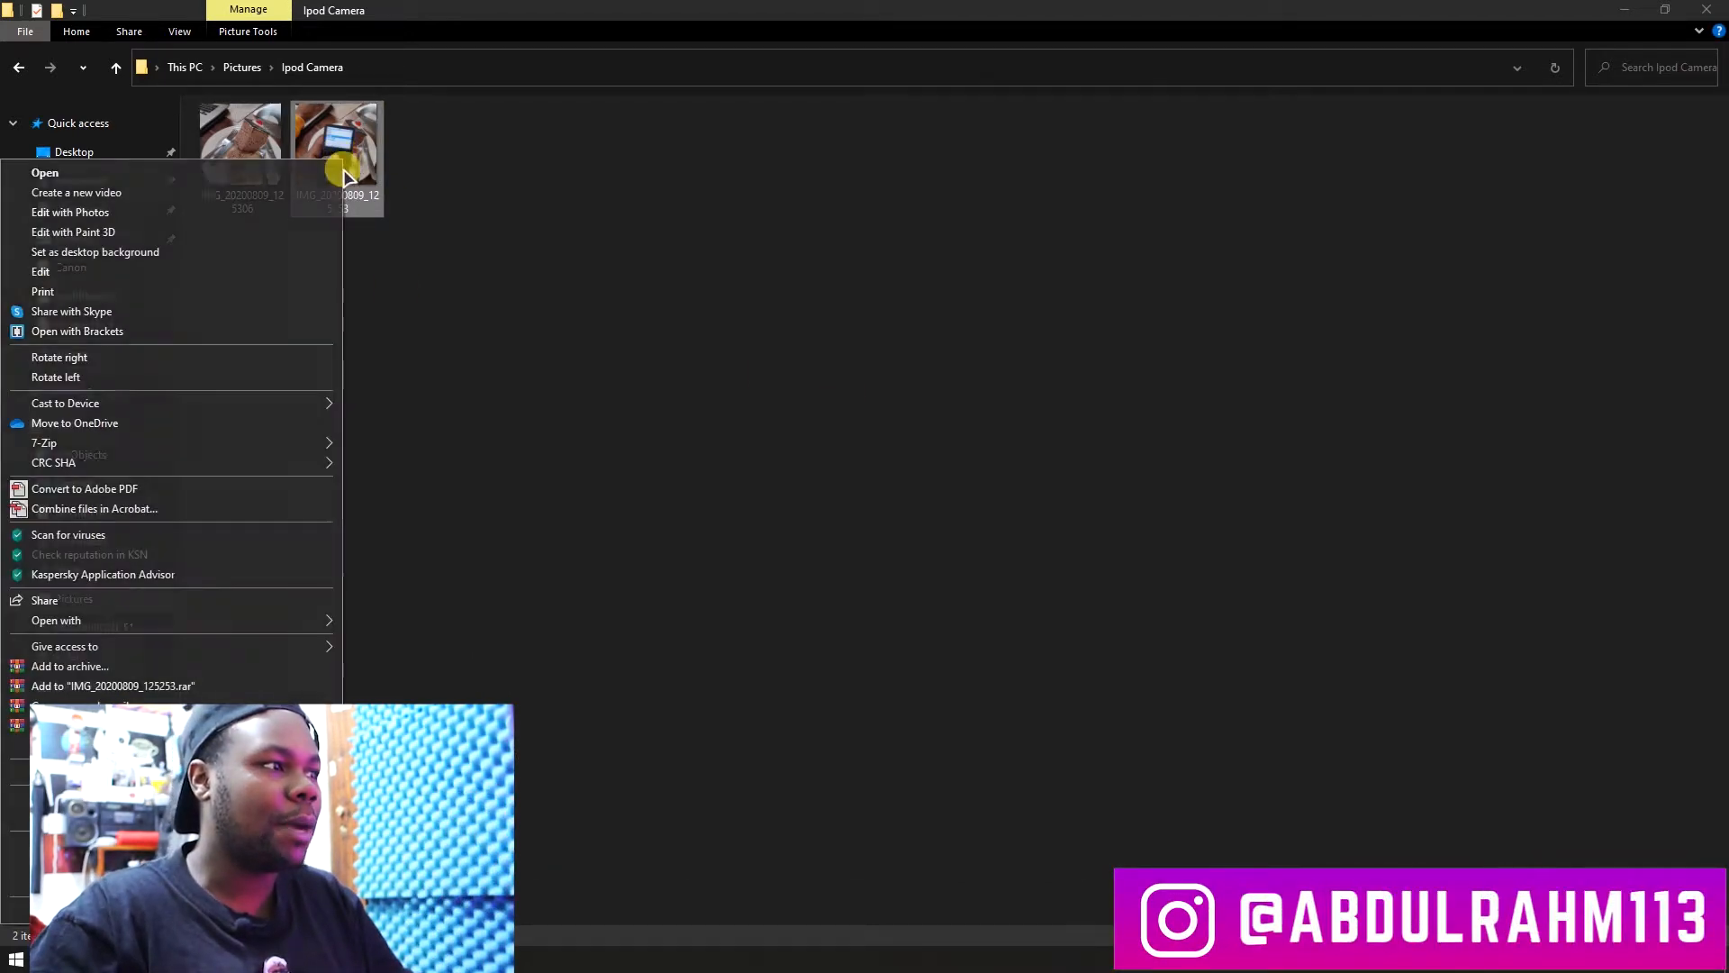
pyautogui.click(300, 623)
pyautogui.click(393, 642)
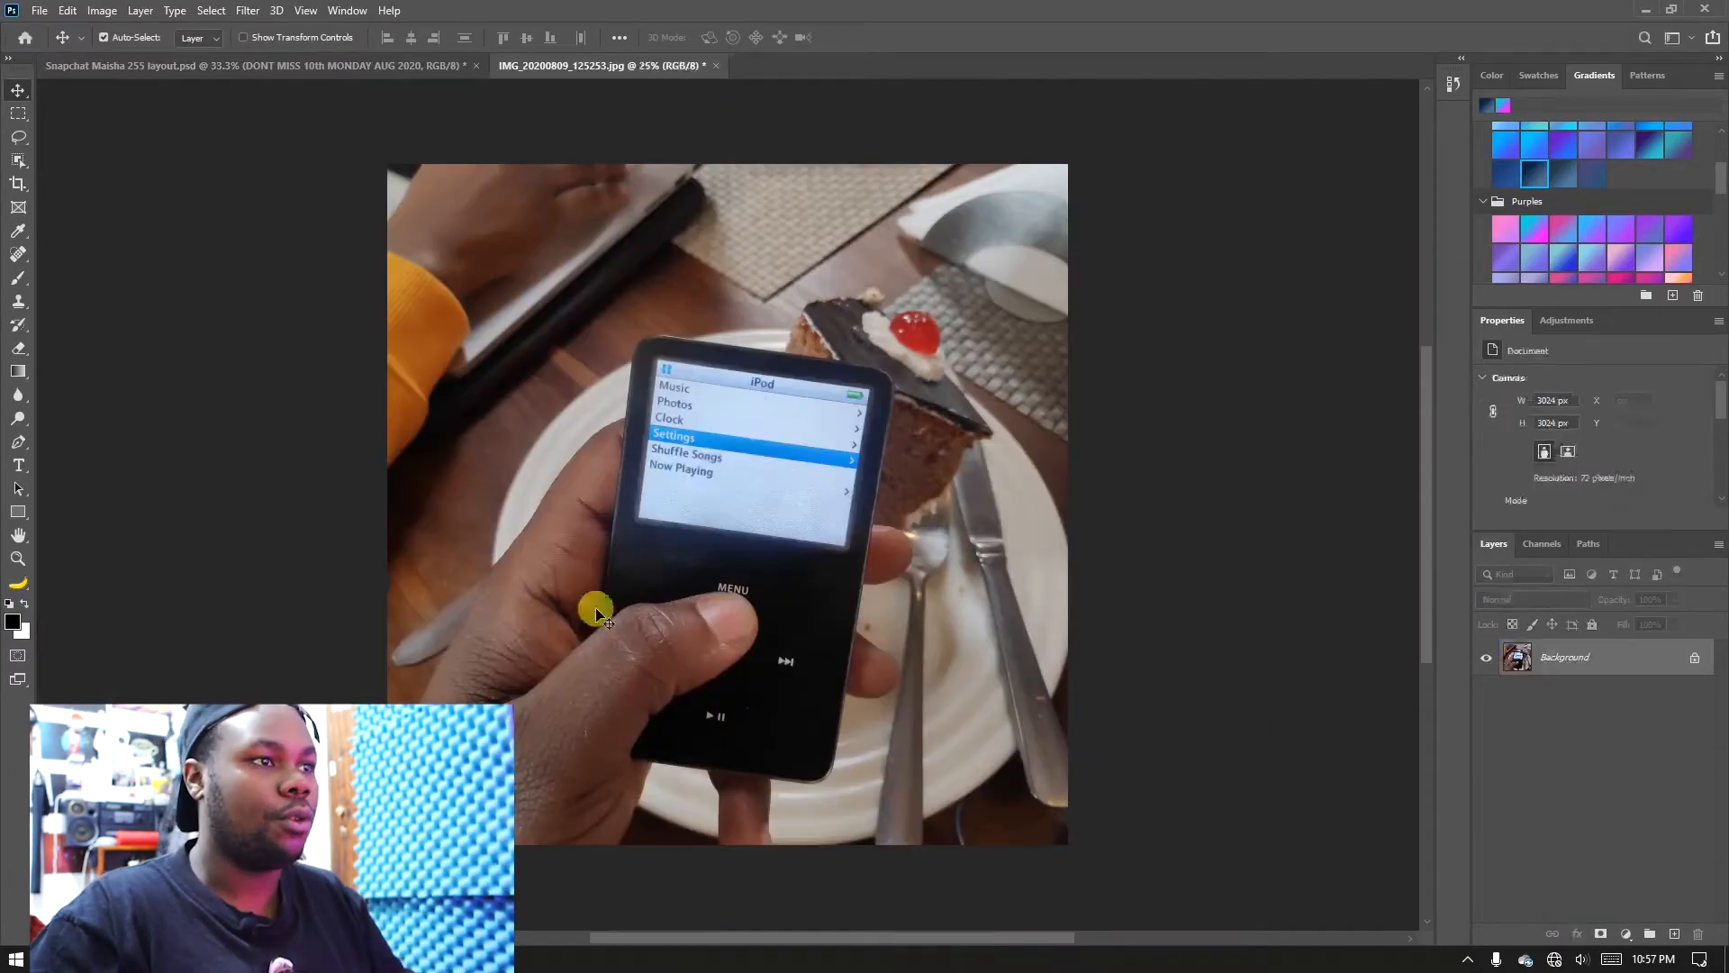
# Step: Trace the iPod's display corner to corner with the Pen tool, convert the path to a selection and copy it to a new layer
pyautogui.press('z')
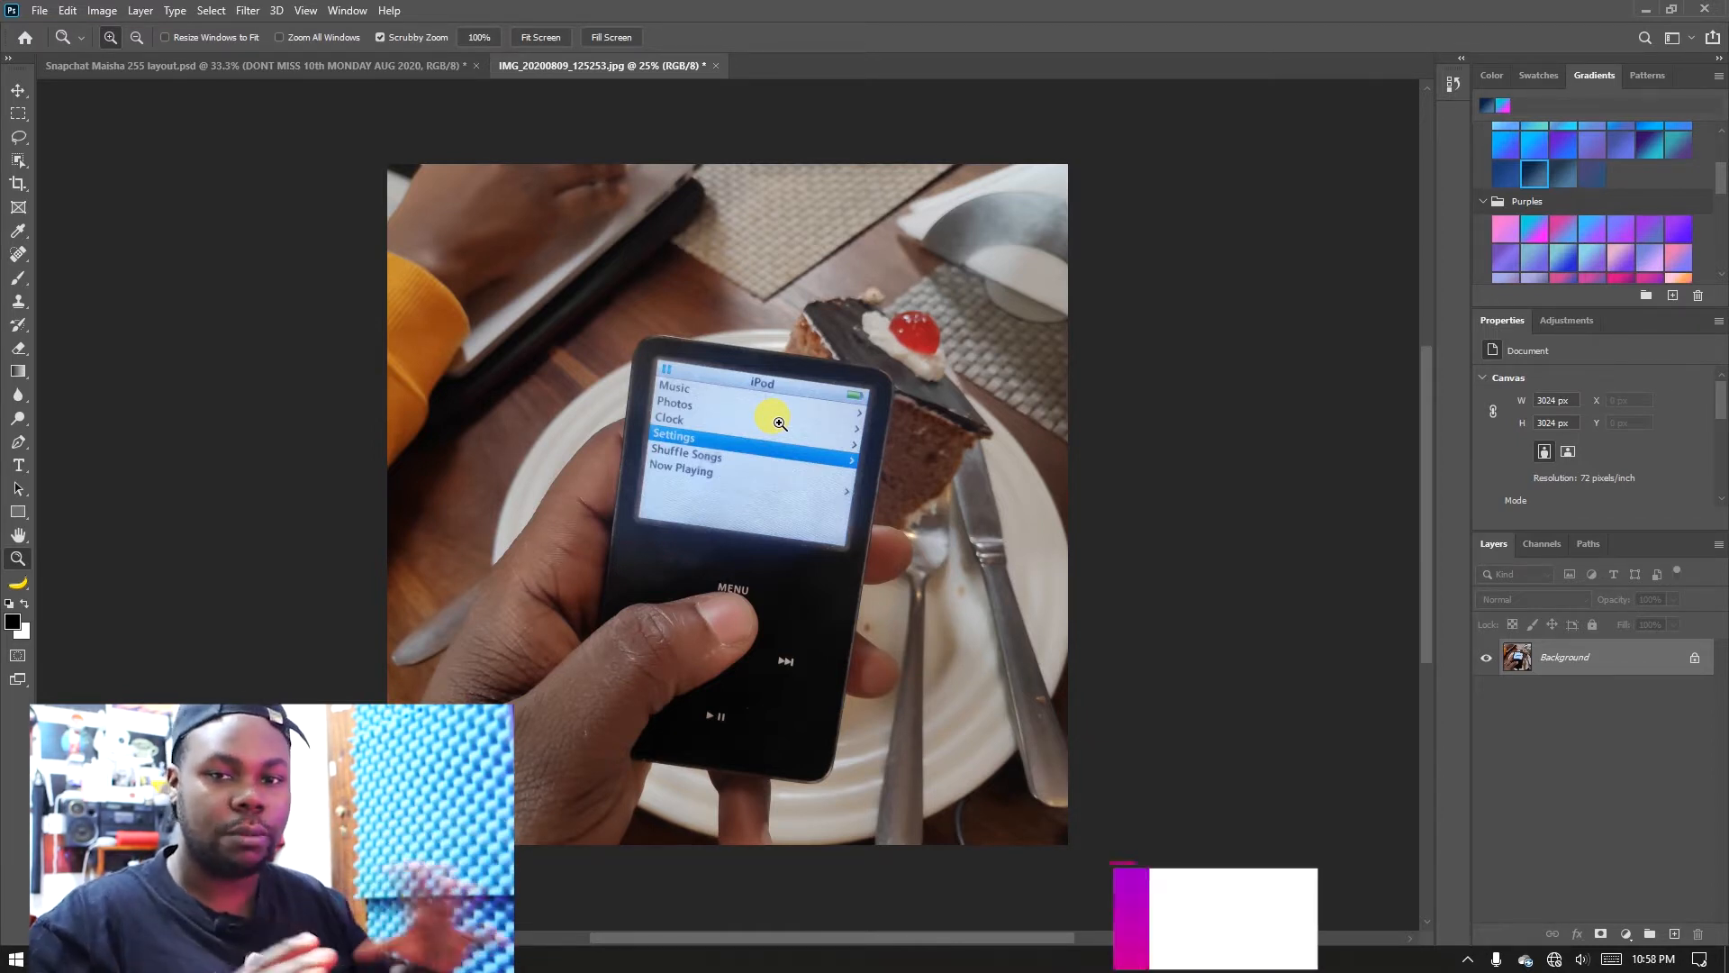
pyautogui.click(720, 432)
pyautogui.click(744, 444)
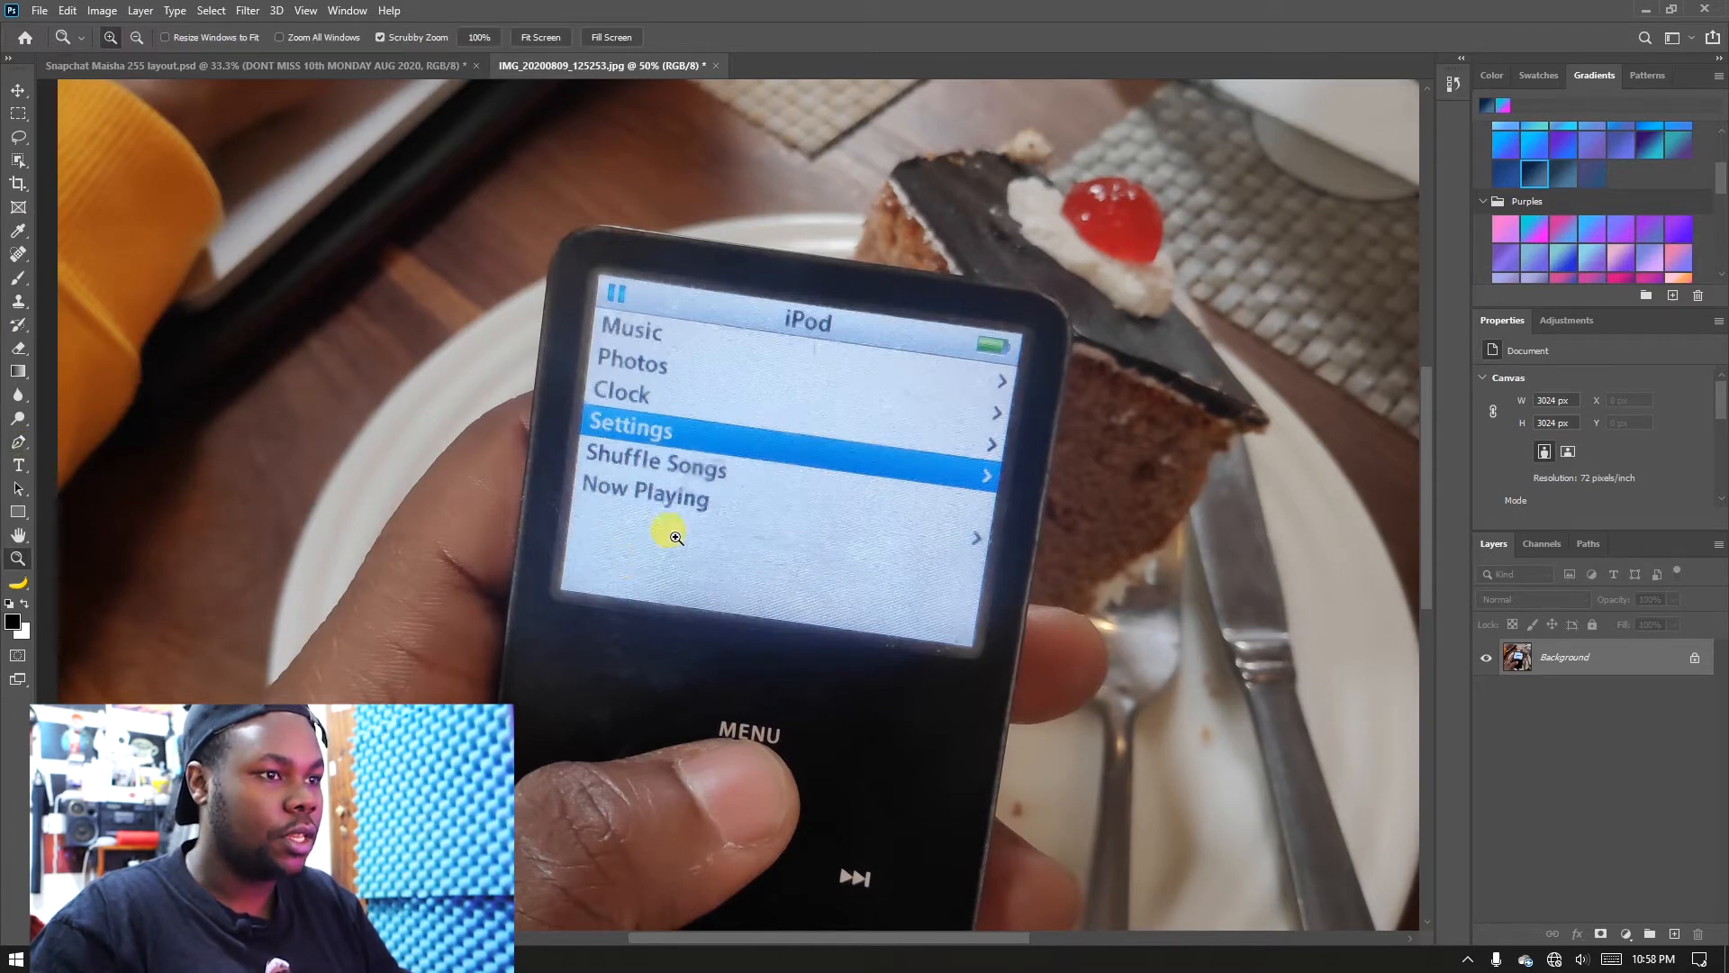
pyautogui.click(689, 508)
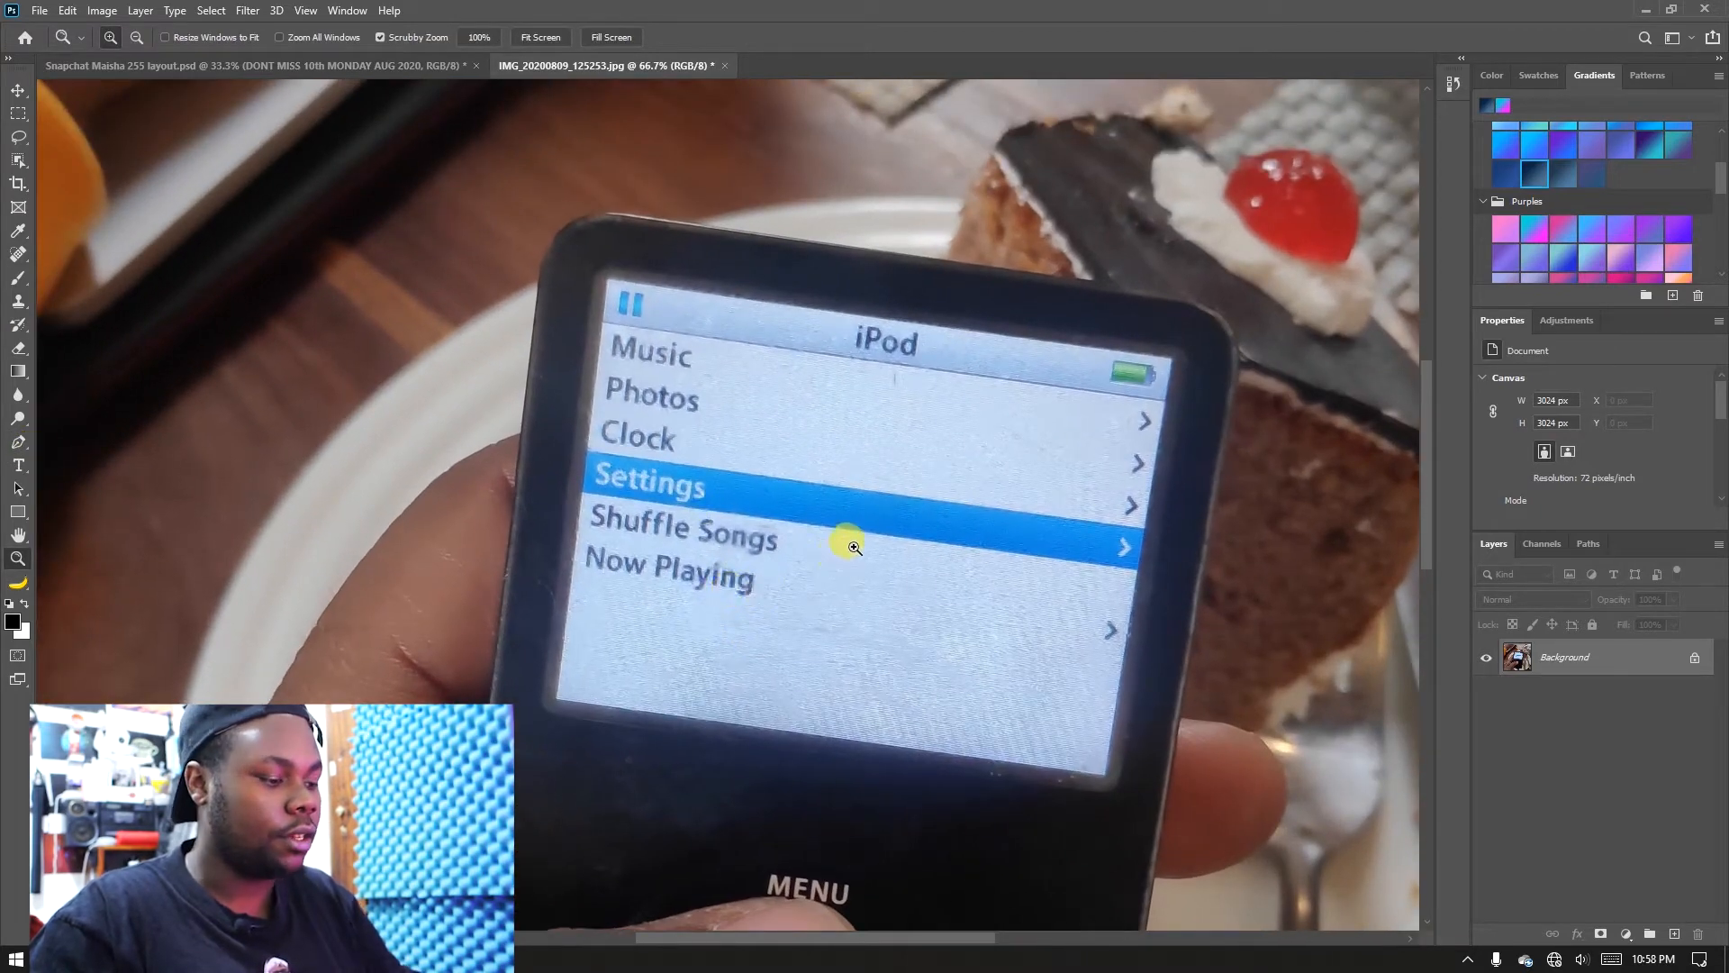
pyautogui.press('p')
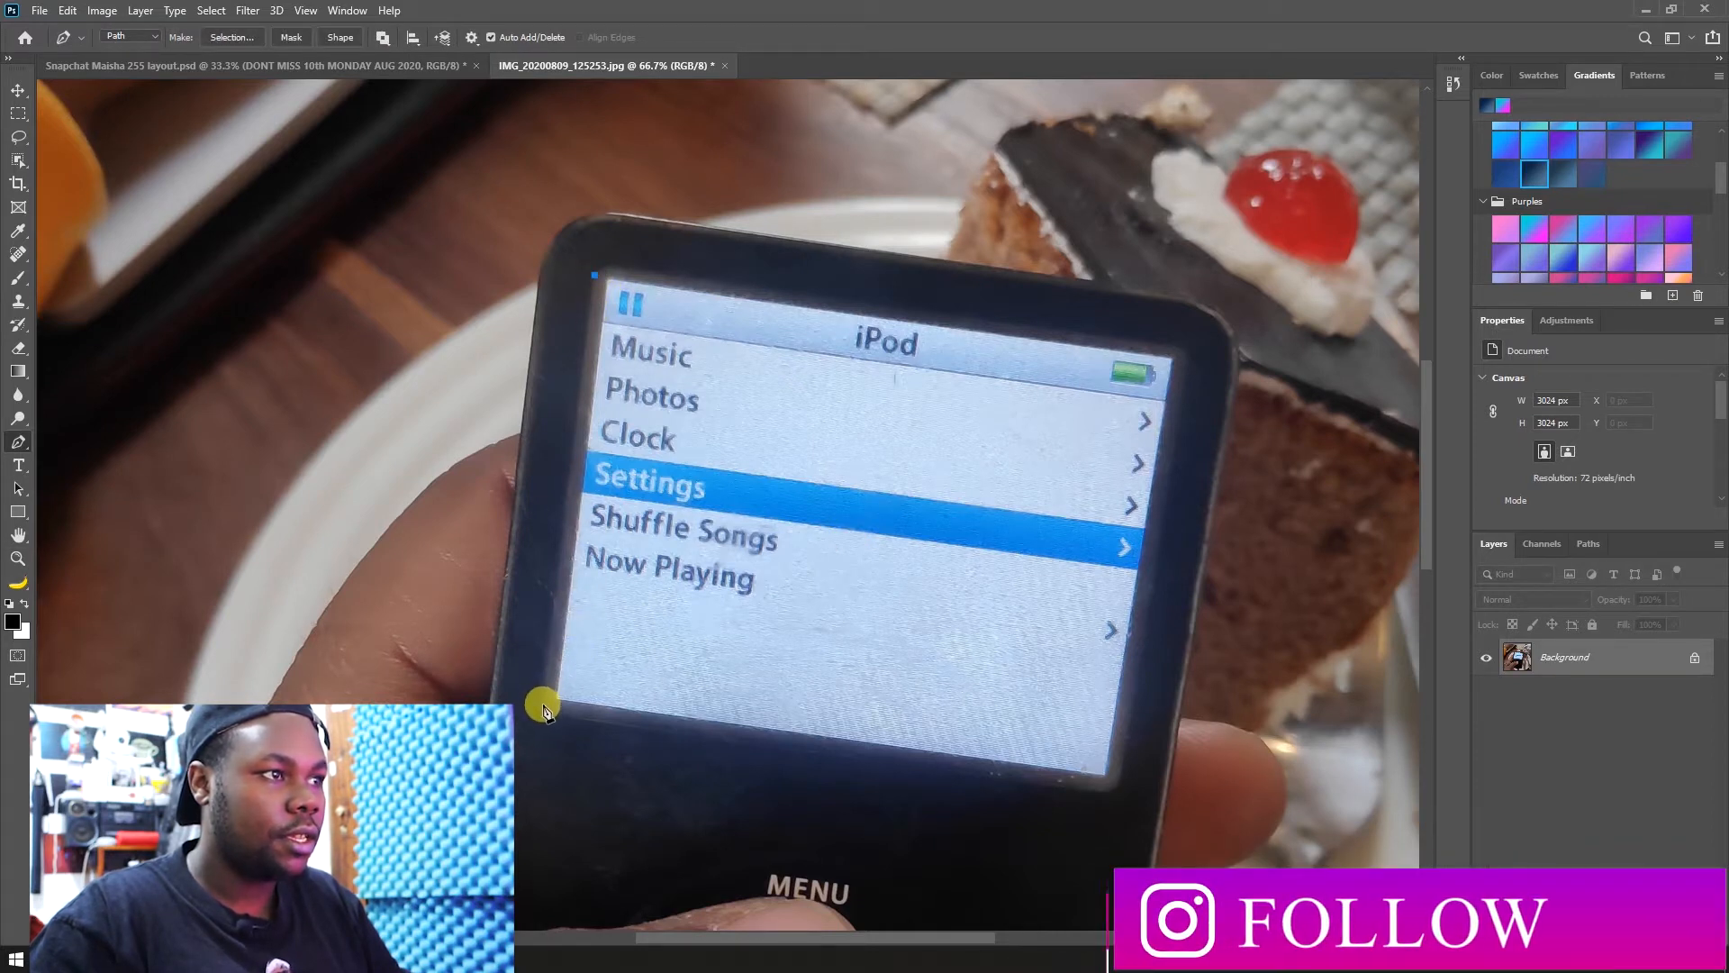
pyautogui.hotkey('ctrl', 'z')
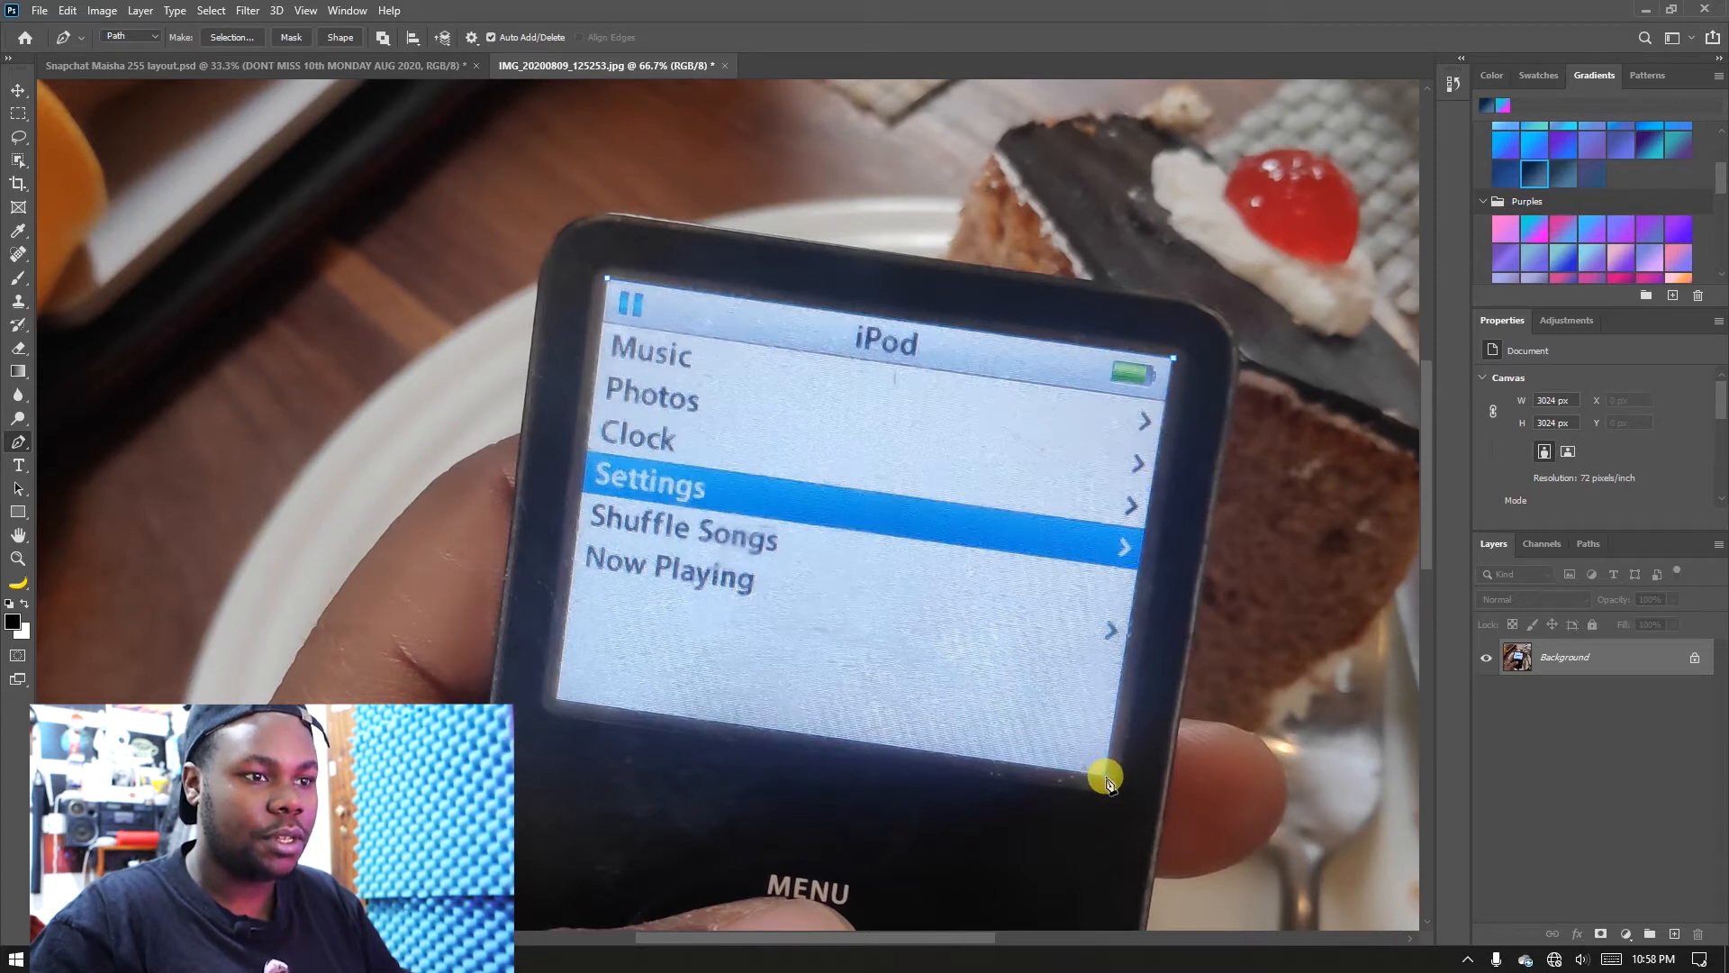
pyautogui.click(555, 700)
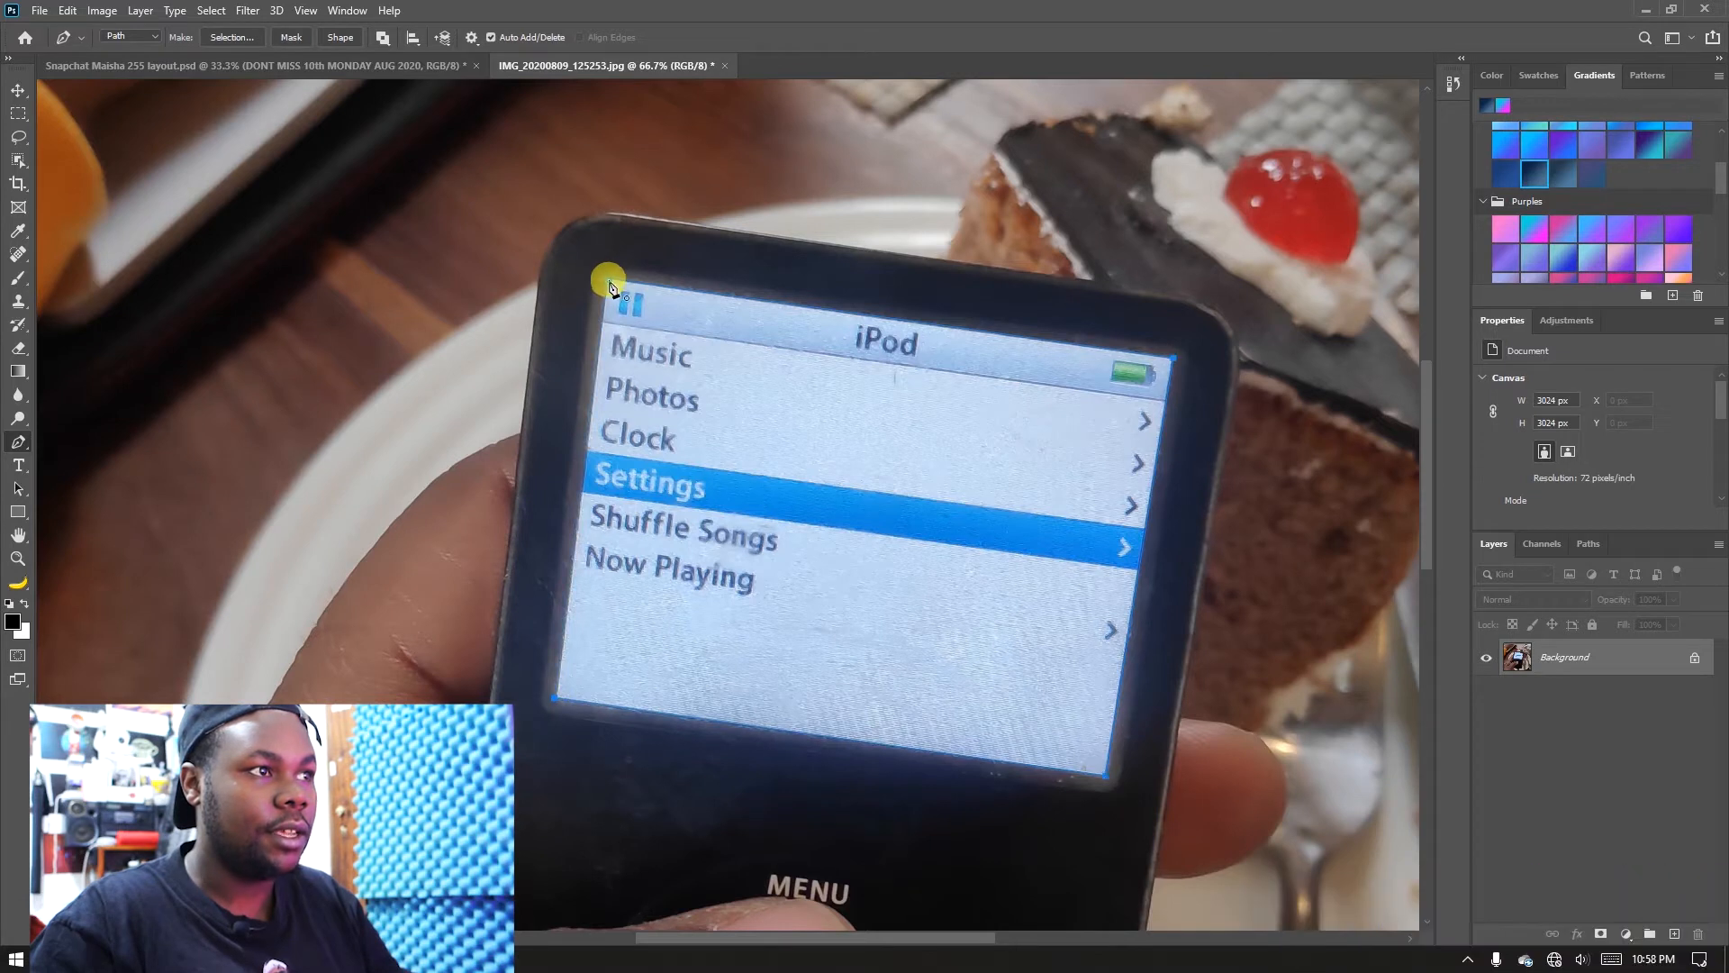
pyautogui.hotkey('ctrl', 'Return')
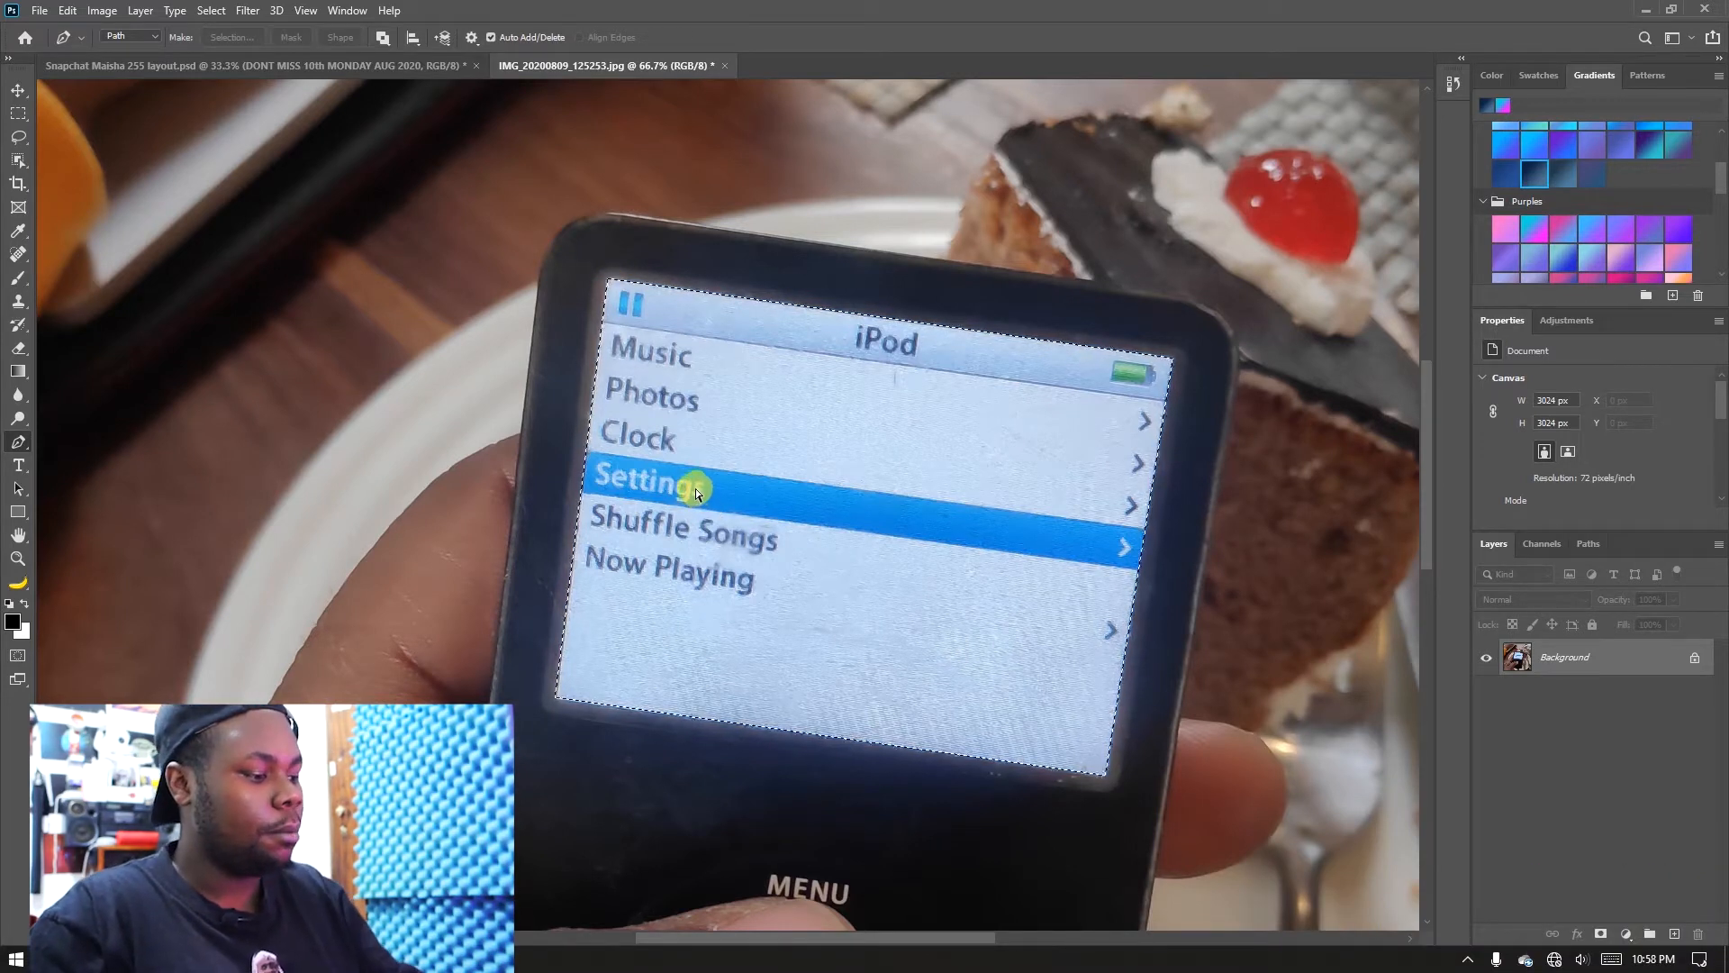
pyautogui.hotkey('ctrl', 'j')
# Step: Place the cake photo IMG_20200809_125306 from the Ipod Camera folder into the iPod document above the copied display layer
pyautogui.press('z')
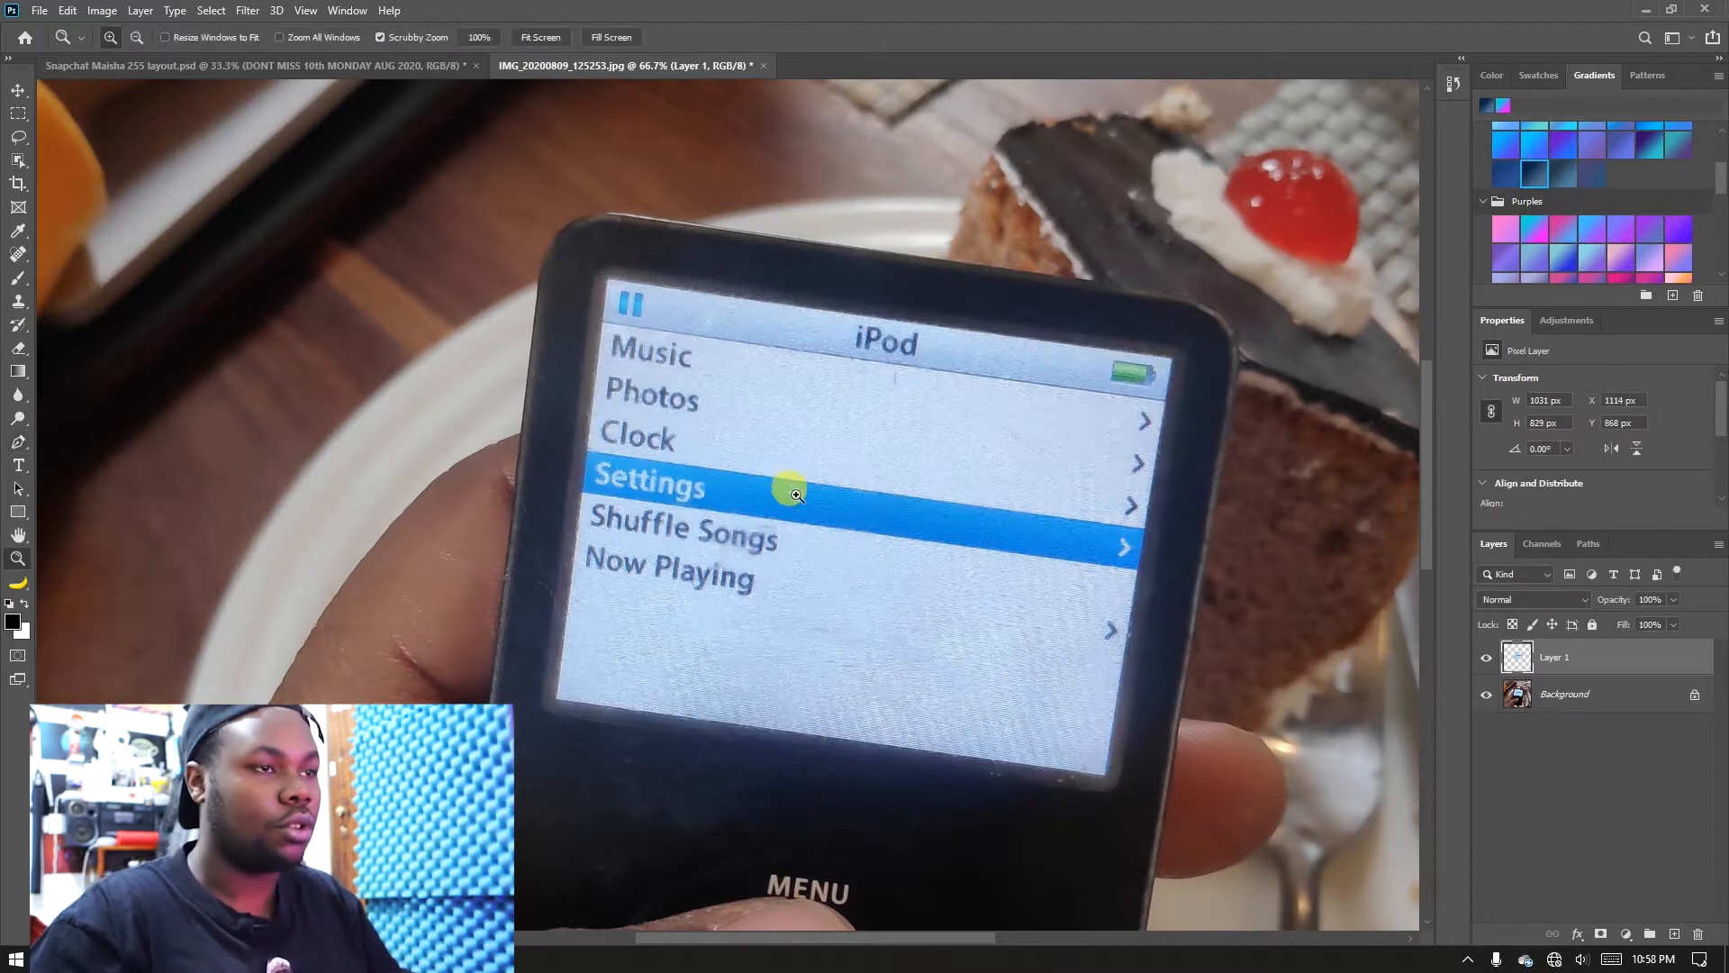
pyautogui.keyDown('alt'); pyautogui.click(783, 489); pyautogui.keyUp('alt')
pyautogui.moveTo(864, 566); pyautogui.dragTo(912, 528)
pyautogui.press('v')
pyautogui.moveTo(843, 484)
pyautogui.mouseDown()
pyautogui.moveTo(834, 328)
pyautogui.moveTo(870, 361)
pyautogui.moveTo(842, 485)
pyautogui.mouseUp()
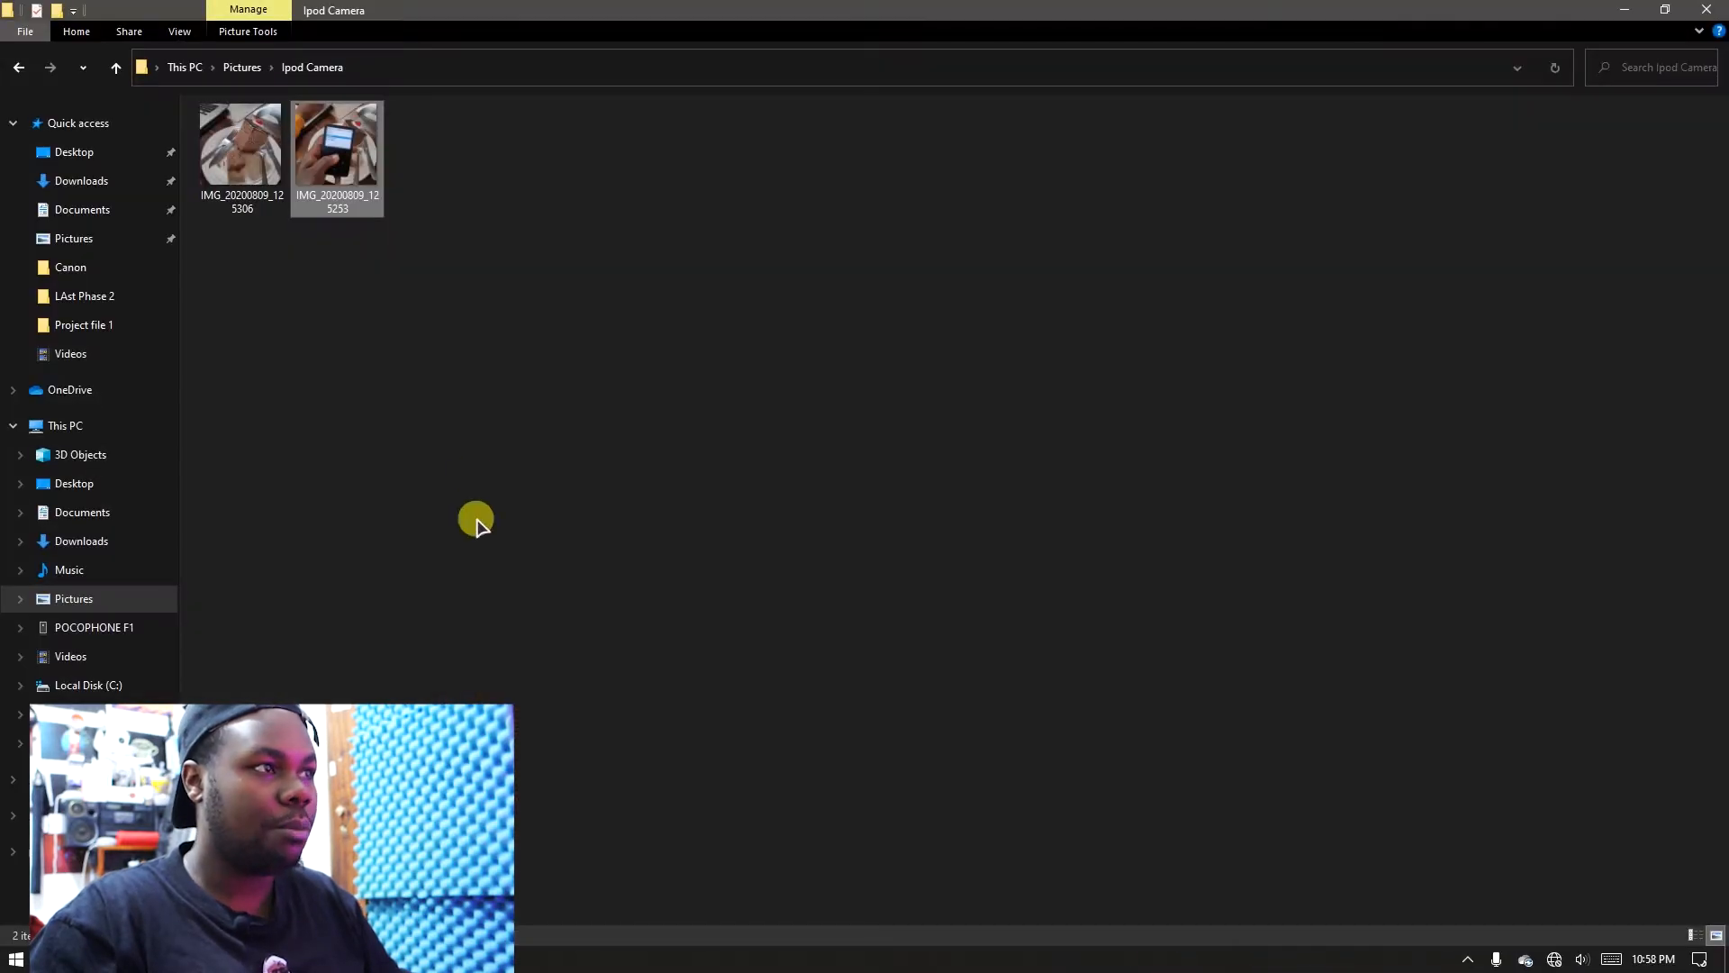
pyautogui.moveTo(252, 193); pyautogui.dragTo(775, 586)
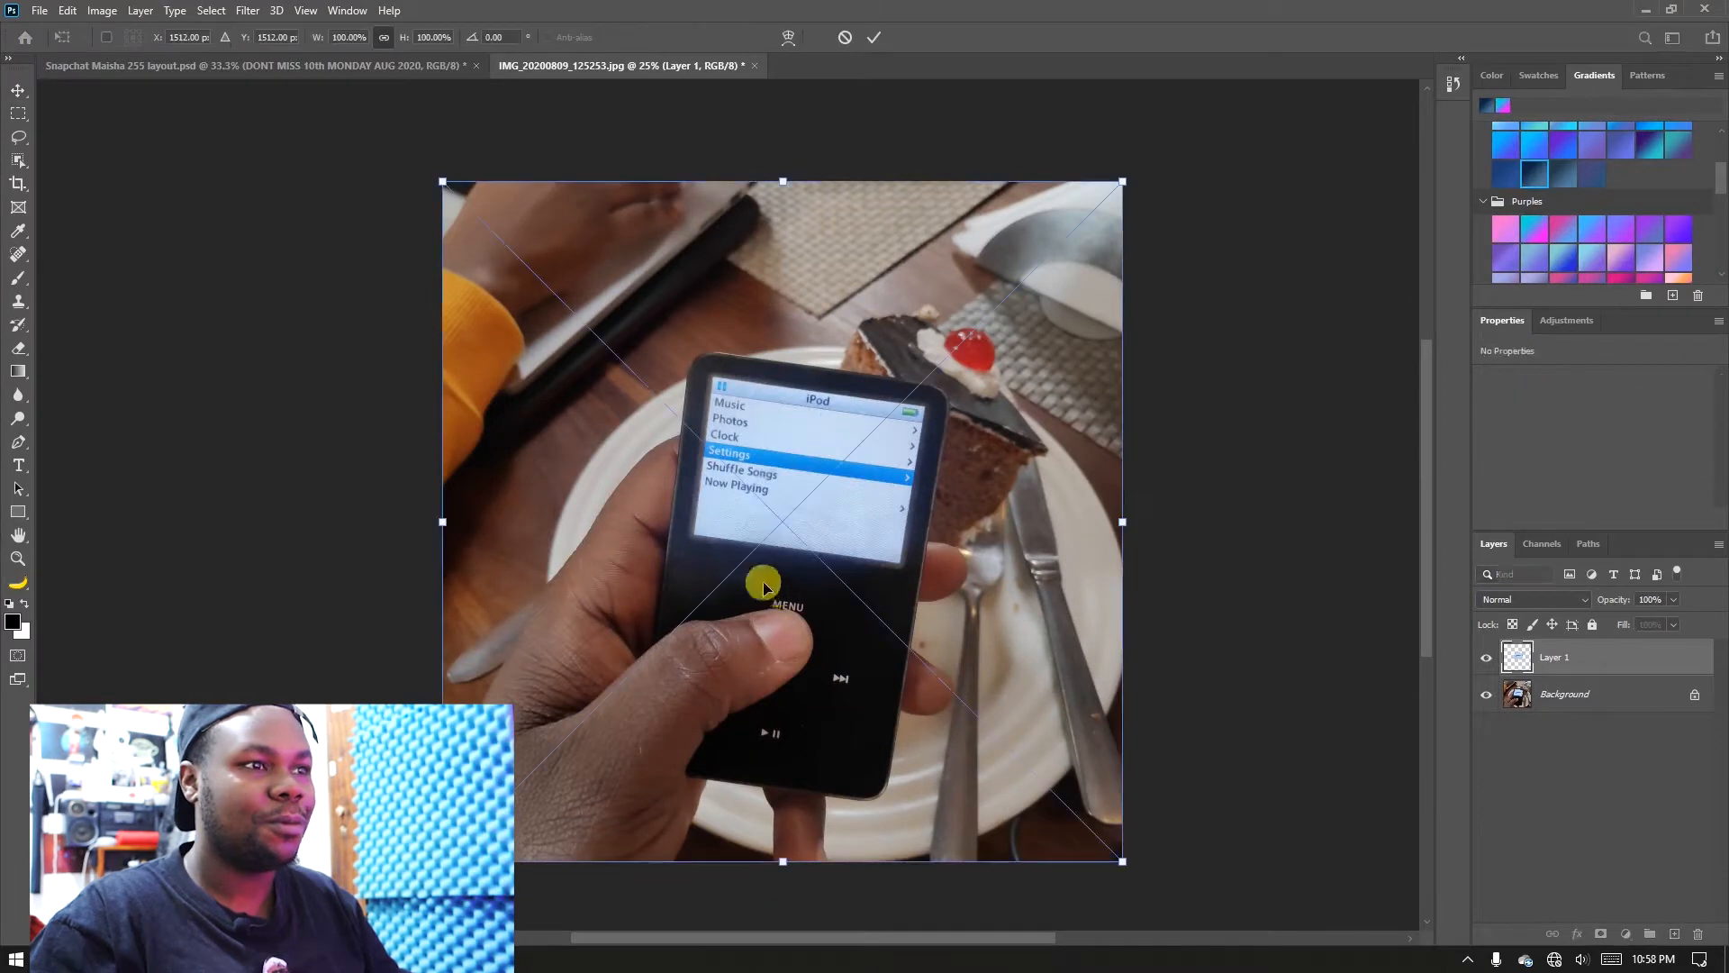
pyautogui.press('Return')
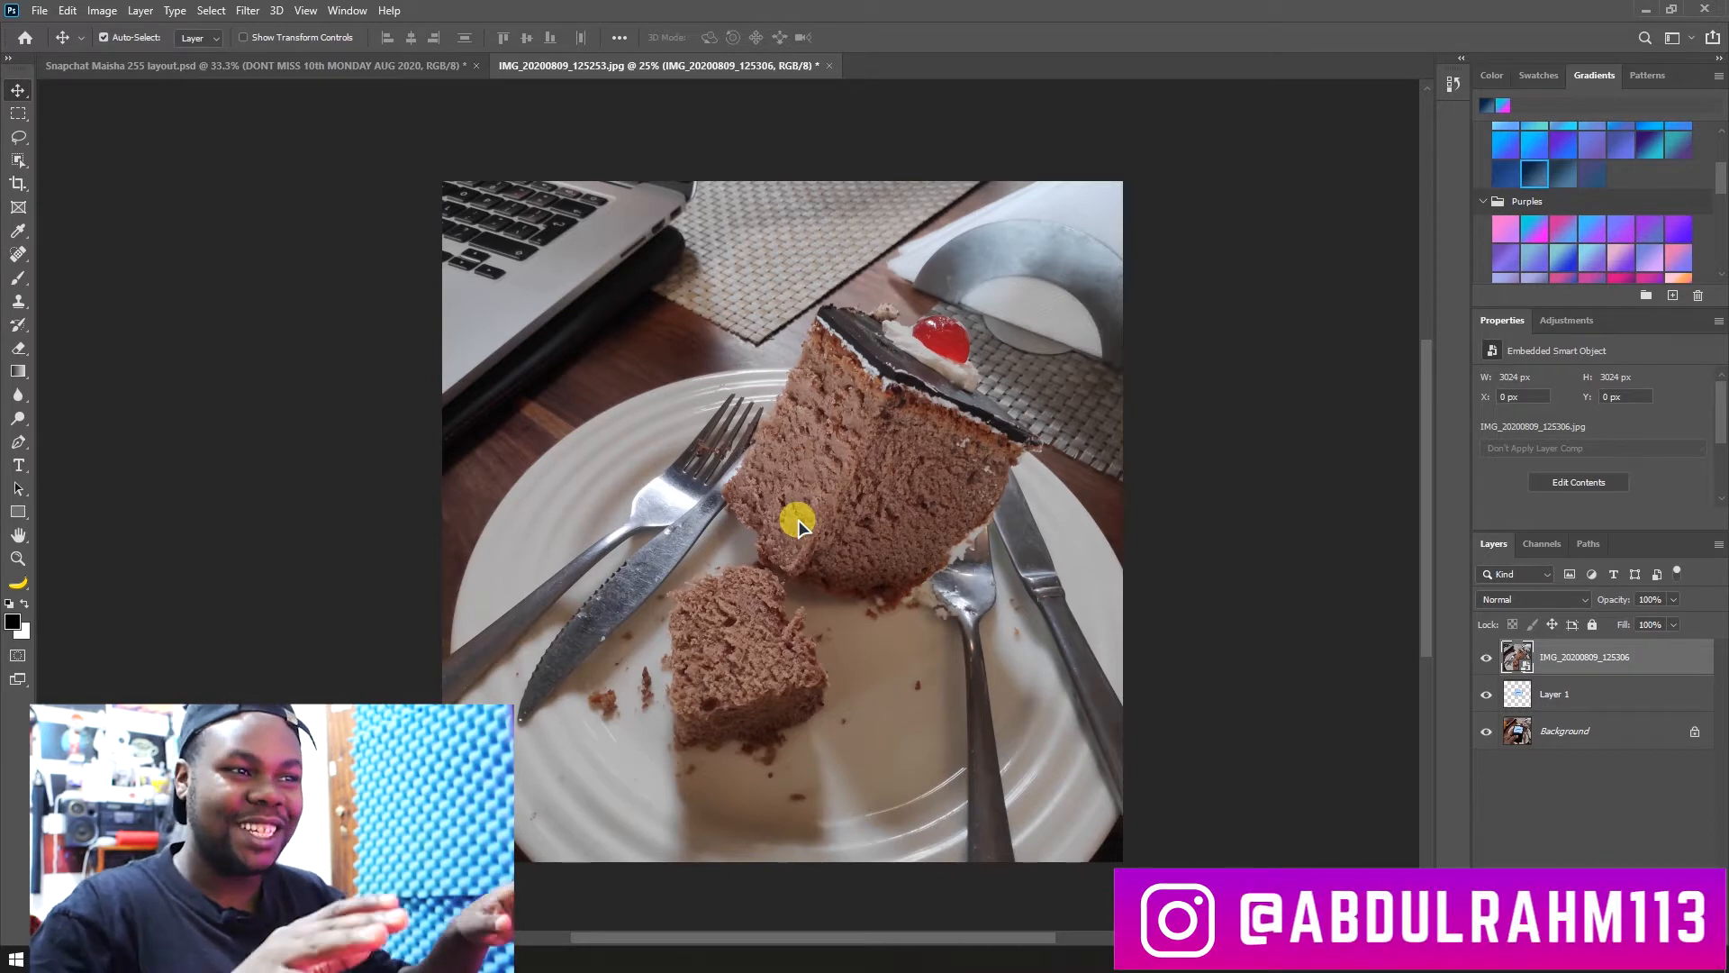
# Step: Clip the cake photo to the copied display layer and scale it to about 37.6% so the cake fits within the iPod's display
pyautogui.rightClick(1587, 656)
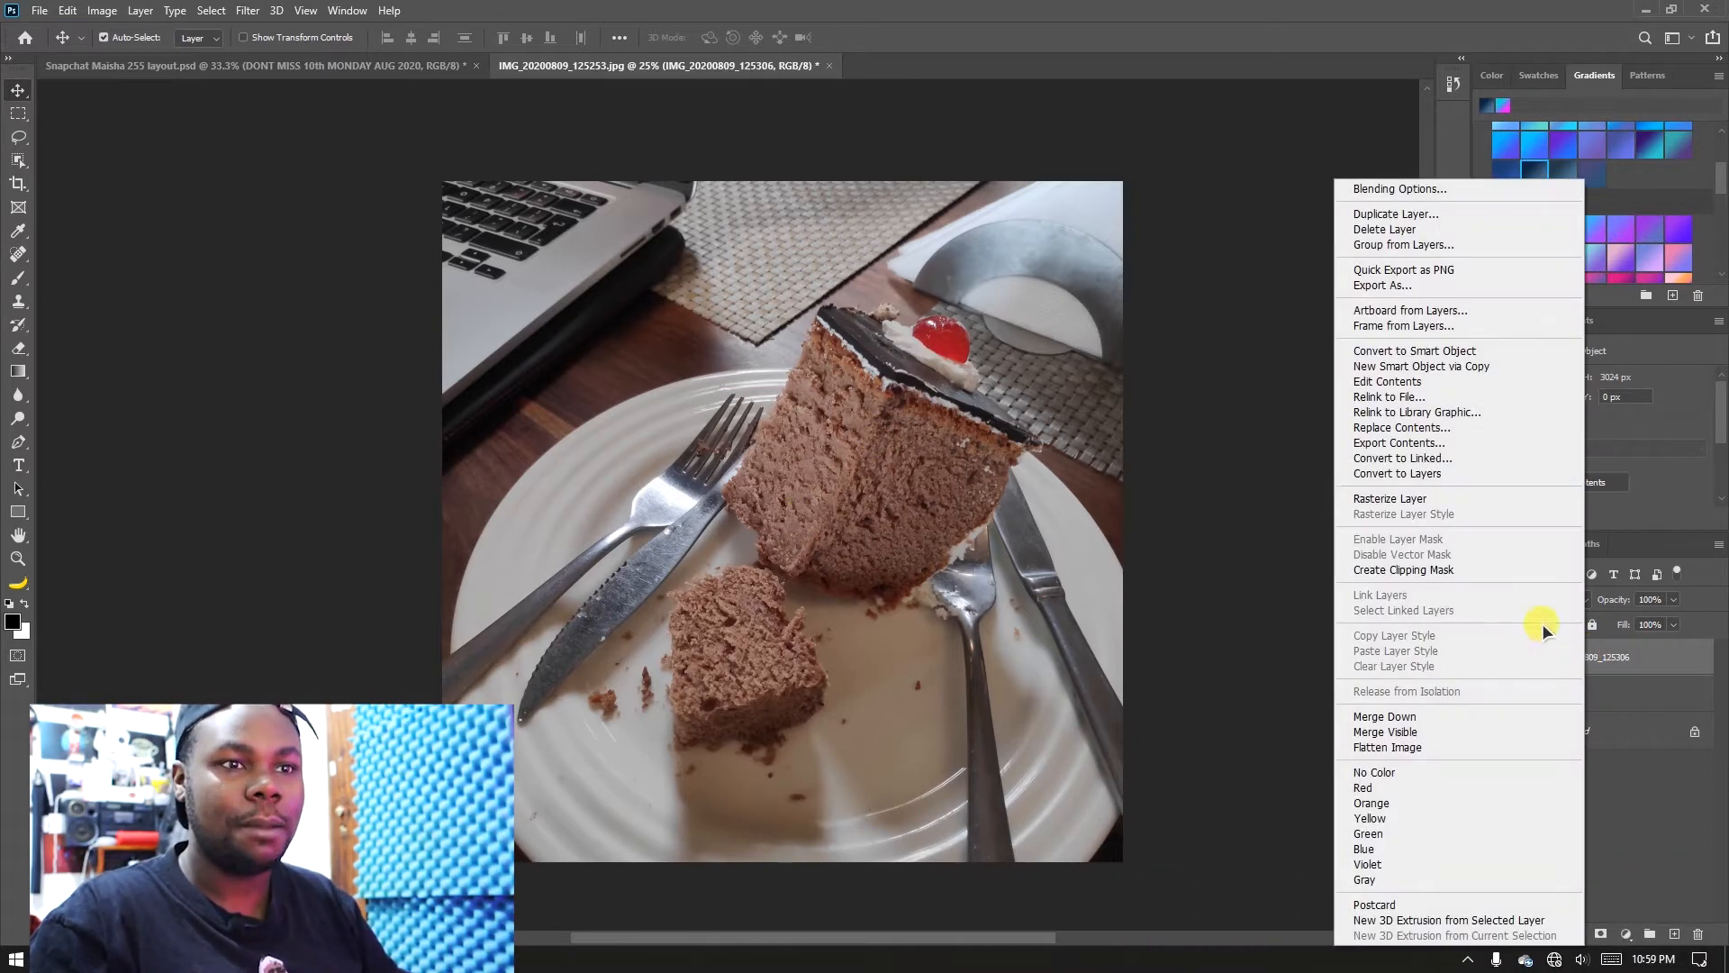
pyautogui.click(1462, 571)
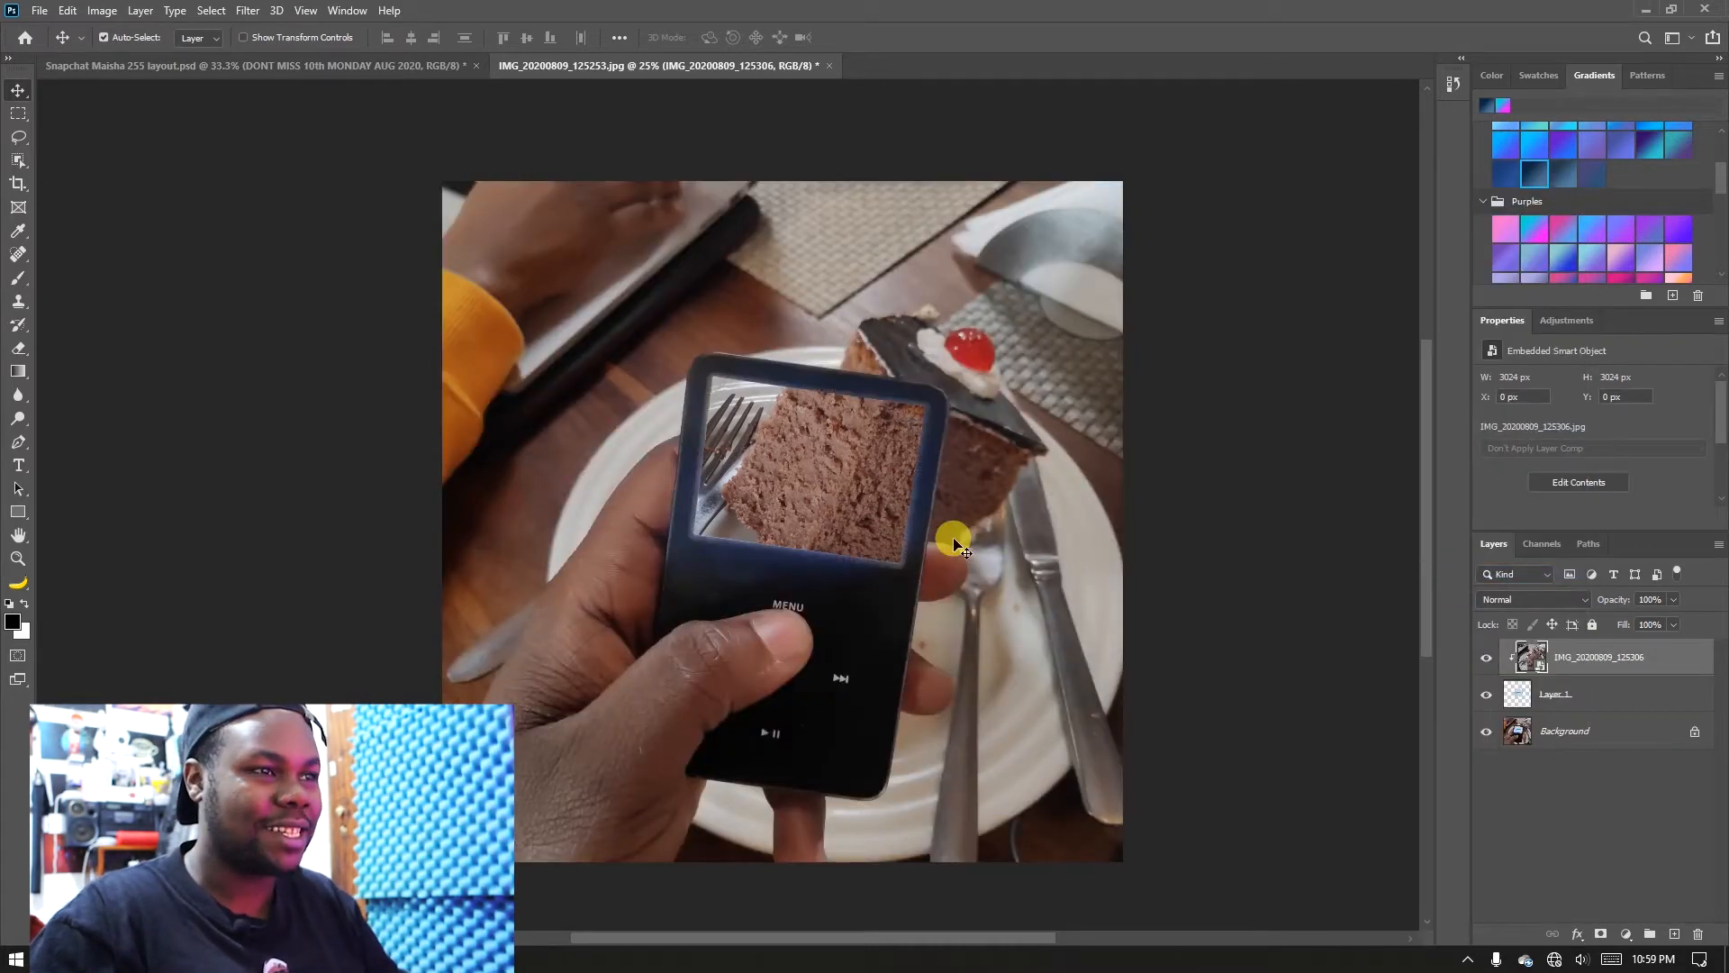
pyautogui.press('ctrl')
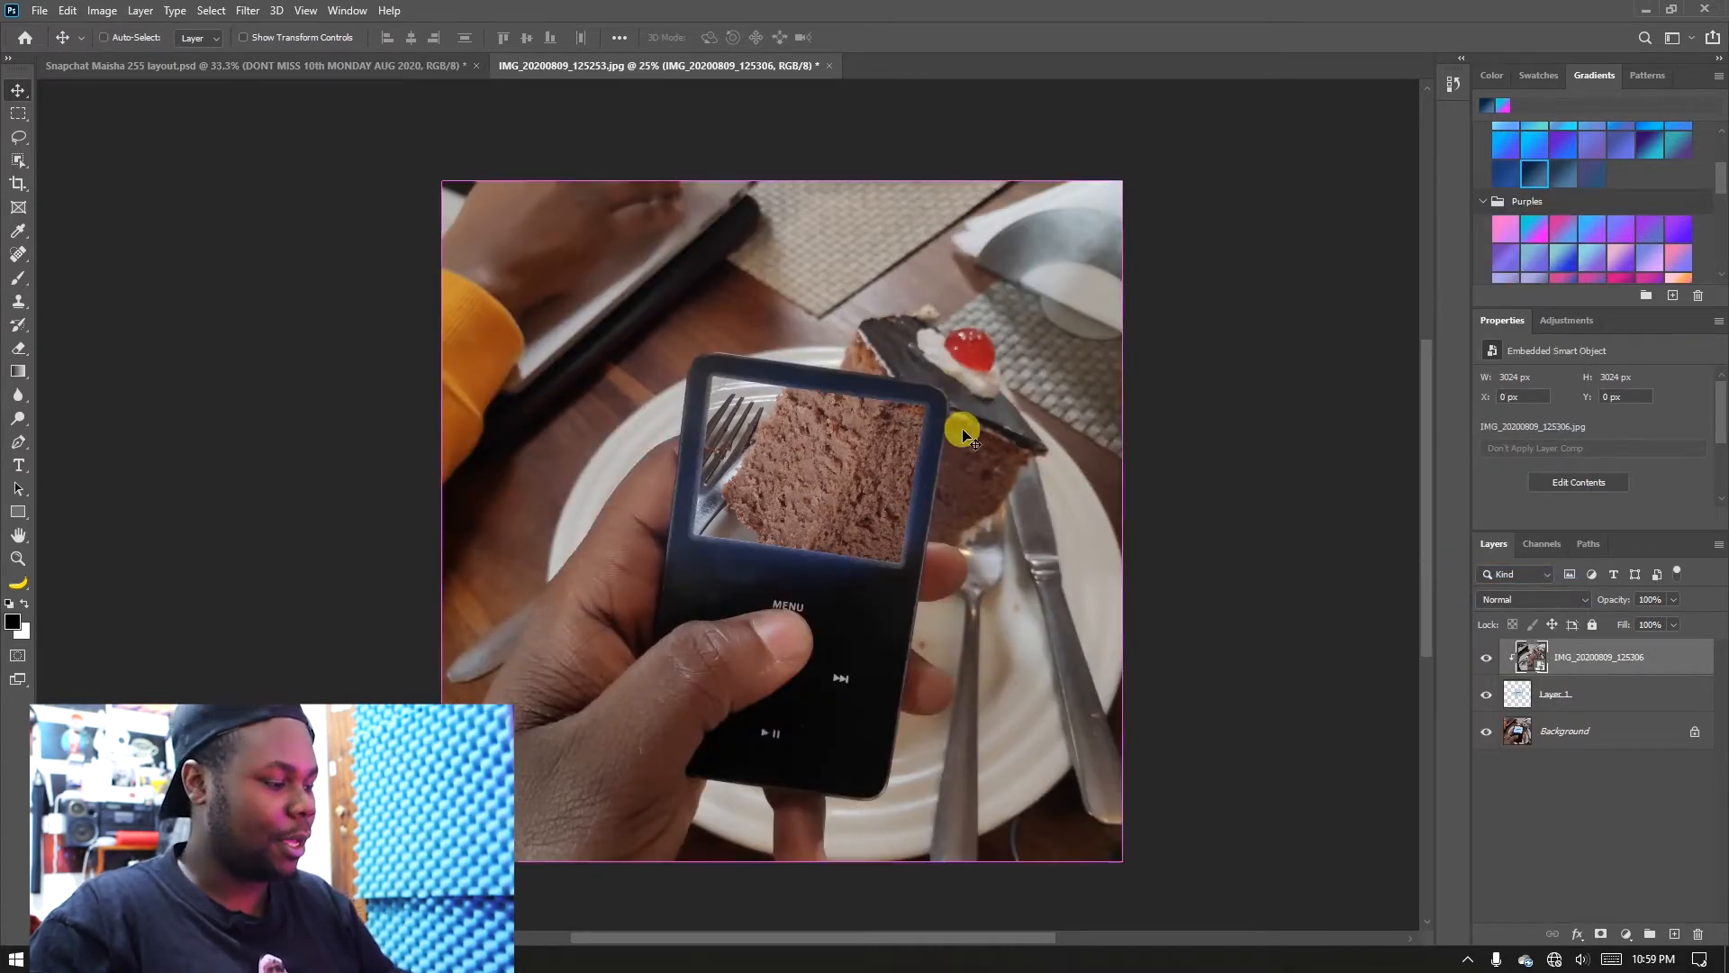
pyautogui.hotkey('ctrl', 't')
pyautogui.moveTo(1117, 515); pyautogui.dragTo(849, 512)
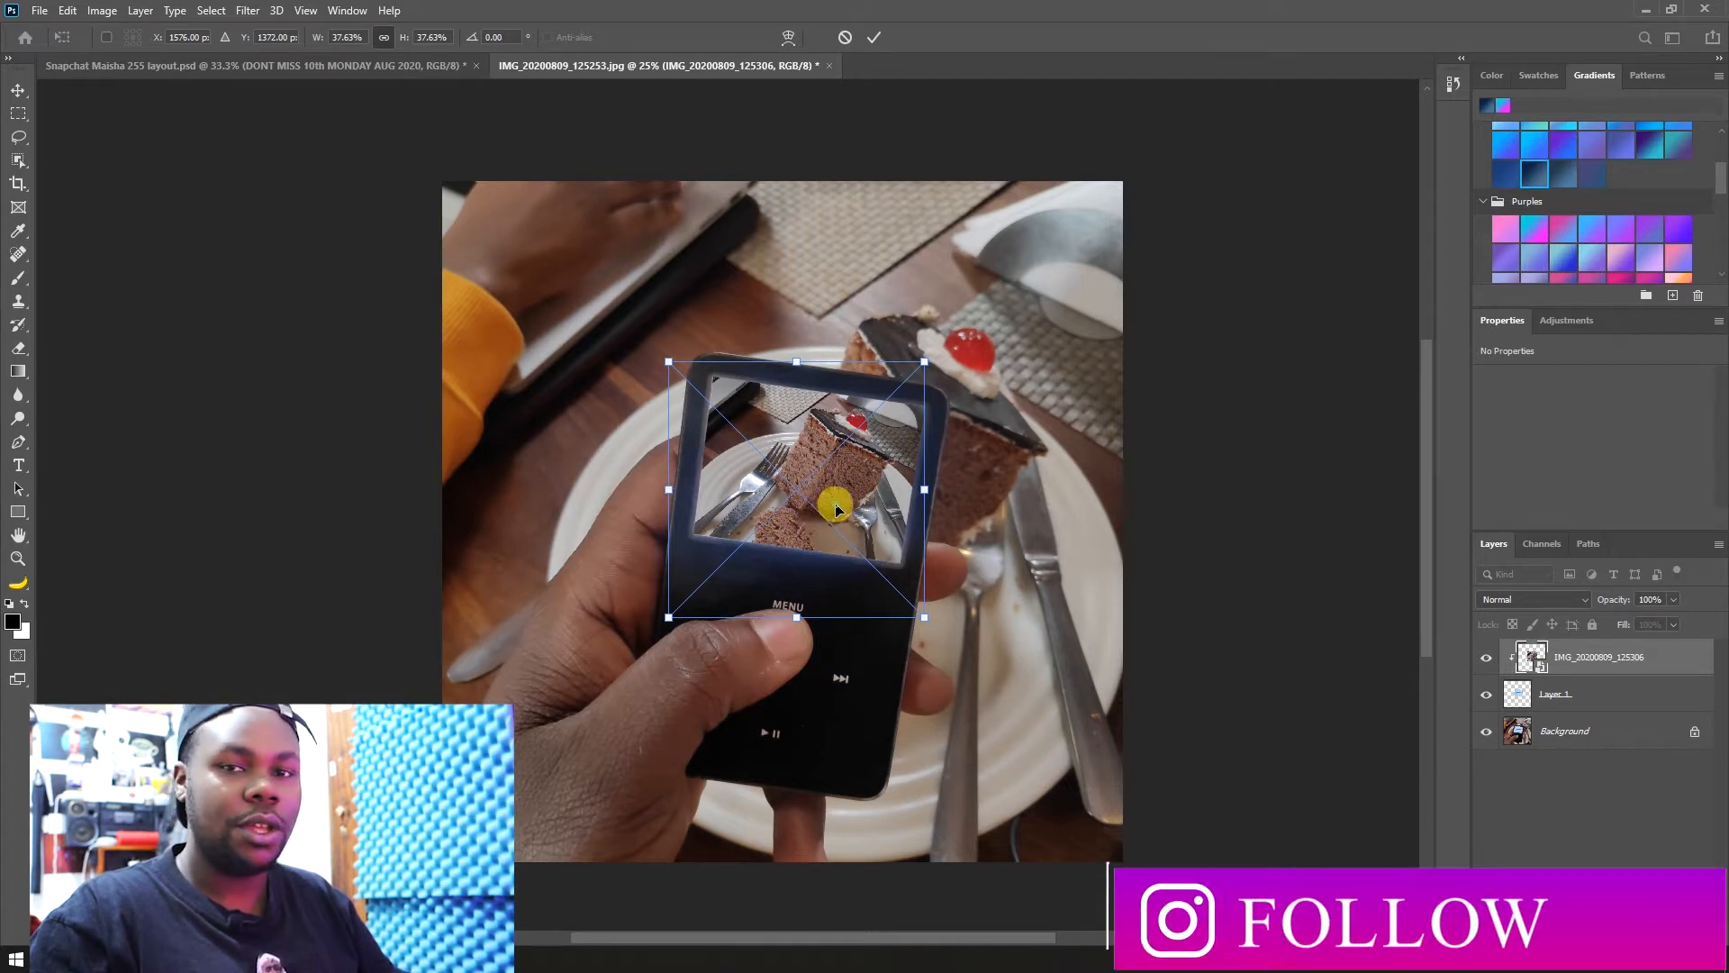
pyautogui.press('Return')
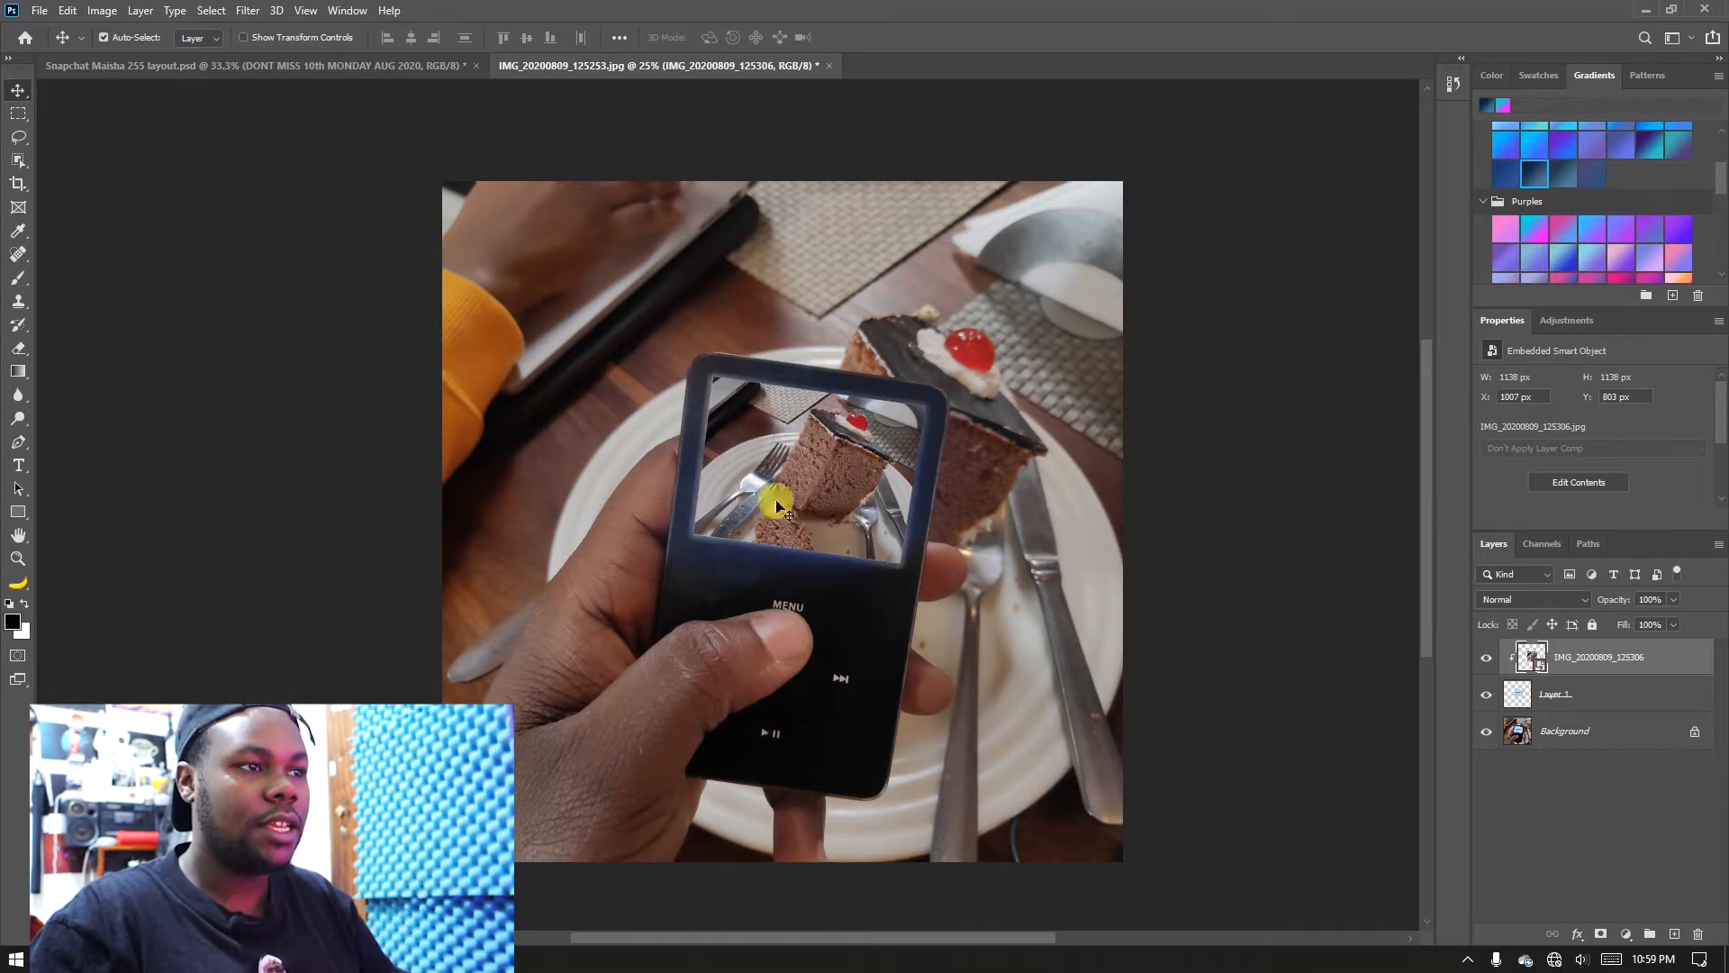
# Step: Draw a circle about 142 px wide near the lower middle of the iPod's display with the Ellipse tool
pyautogui.press('z')
pyautogui.click(822, 450)
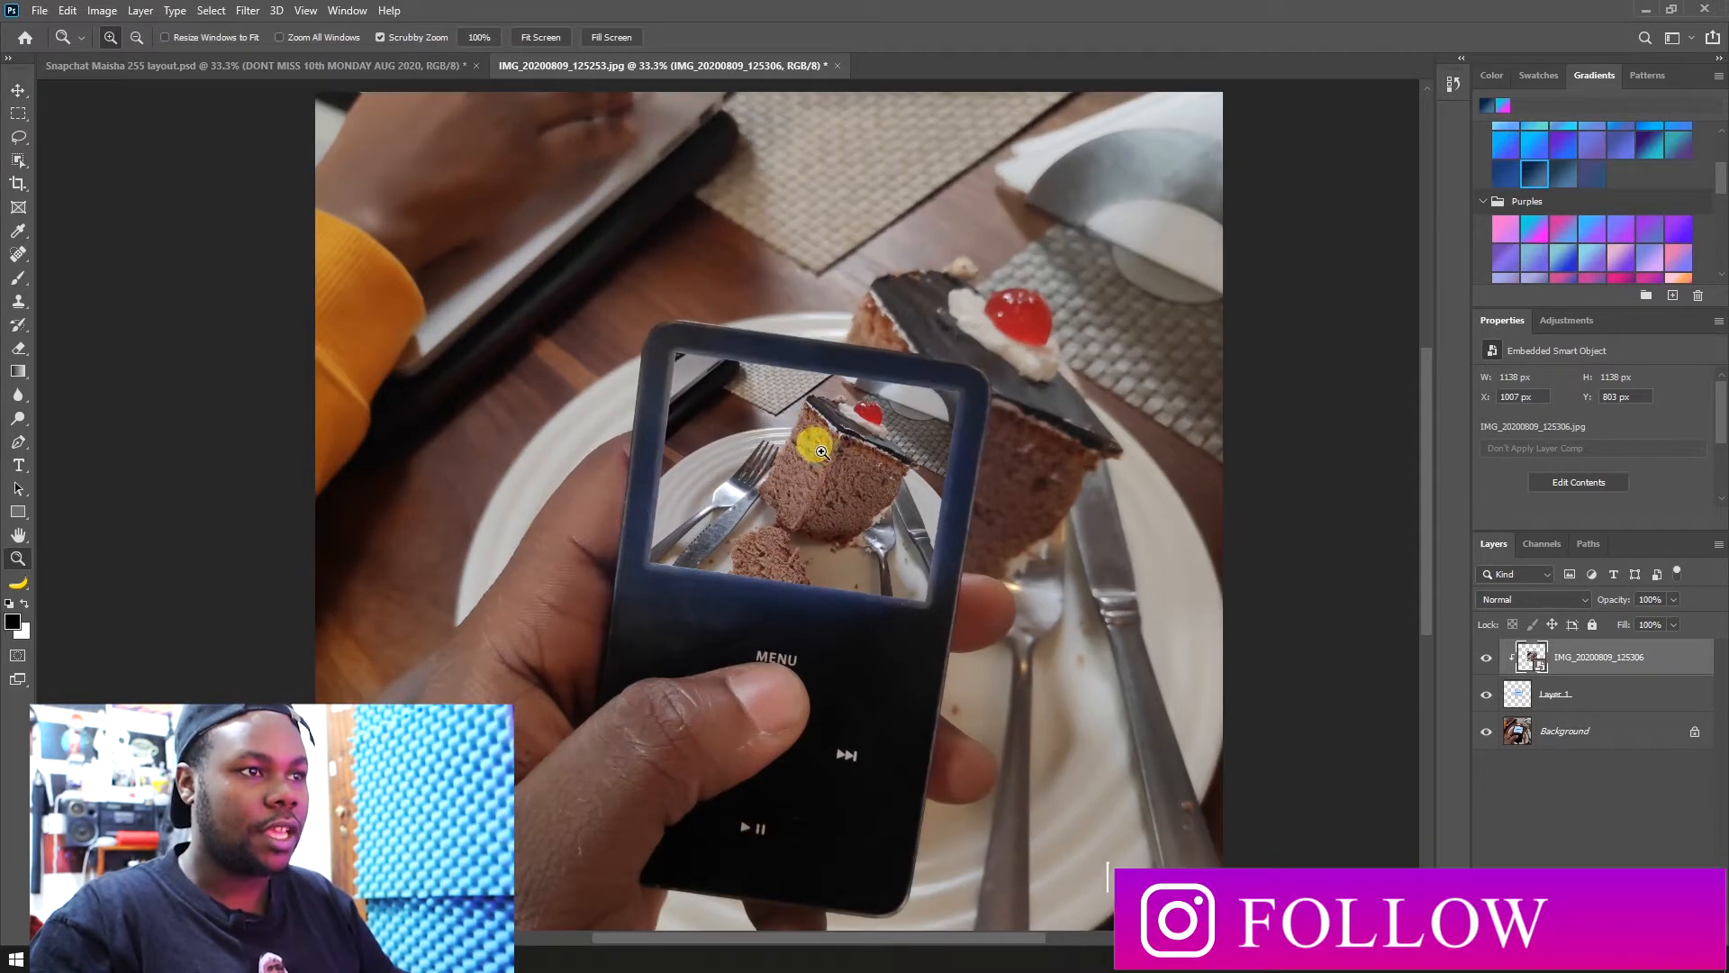
pyautogui.keyDown('alt'); pyautogui.click(795, 501); pyautogui.keyUp('alt')
pyautogui.click(842, 455)
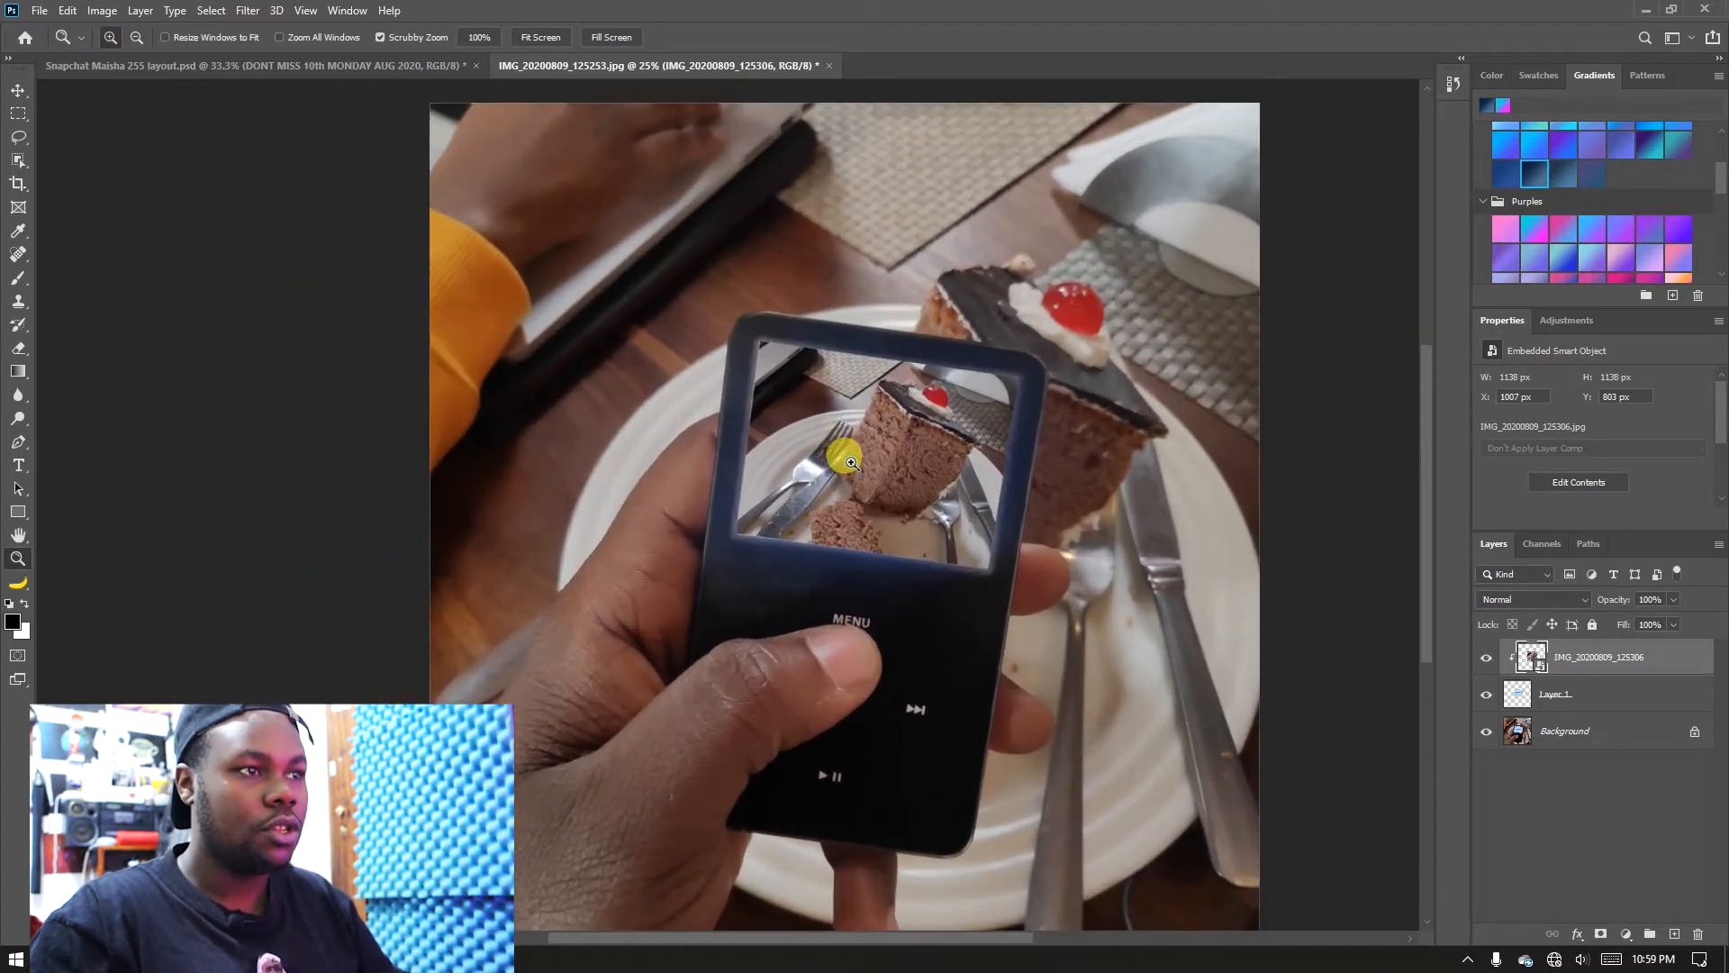
pyautogui.click(857, 446)
pyautogui.press('v')
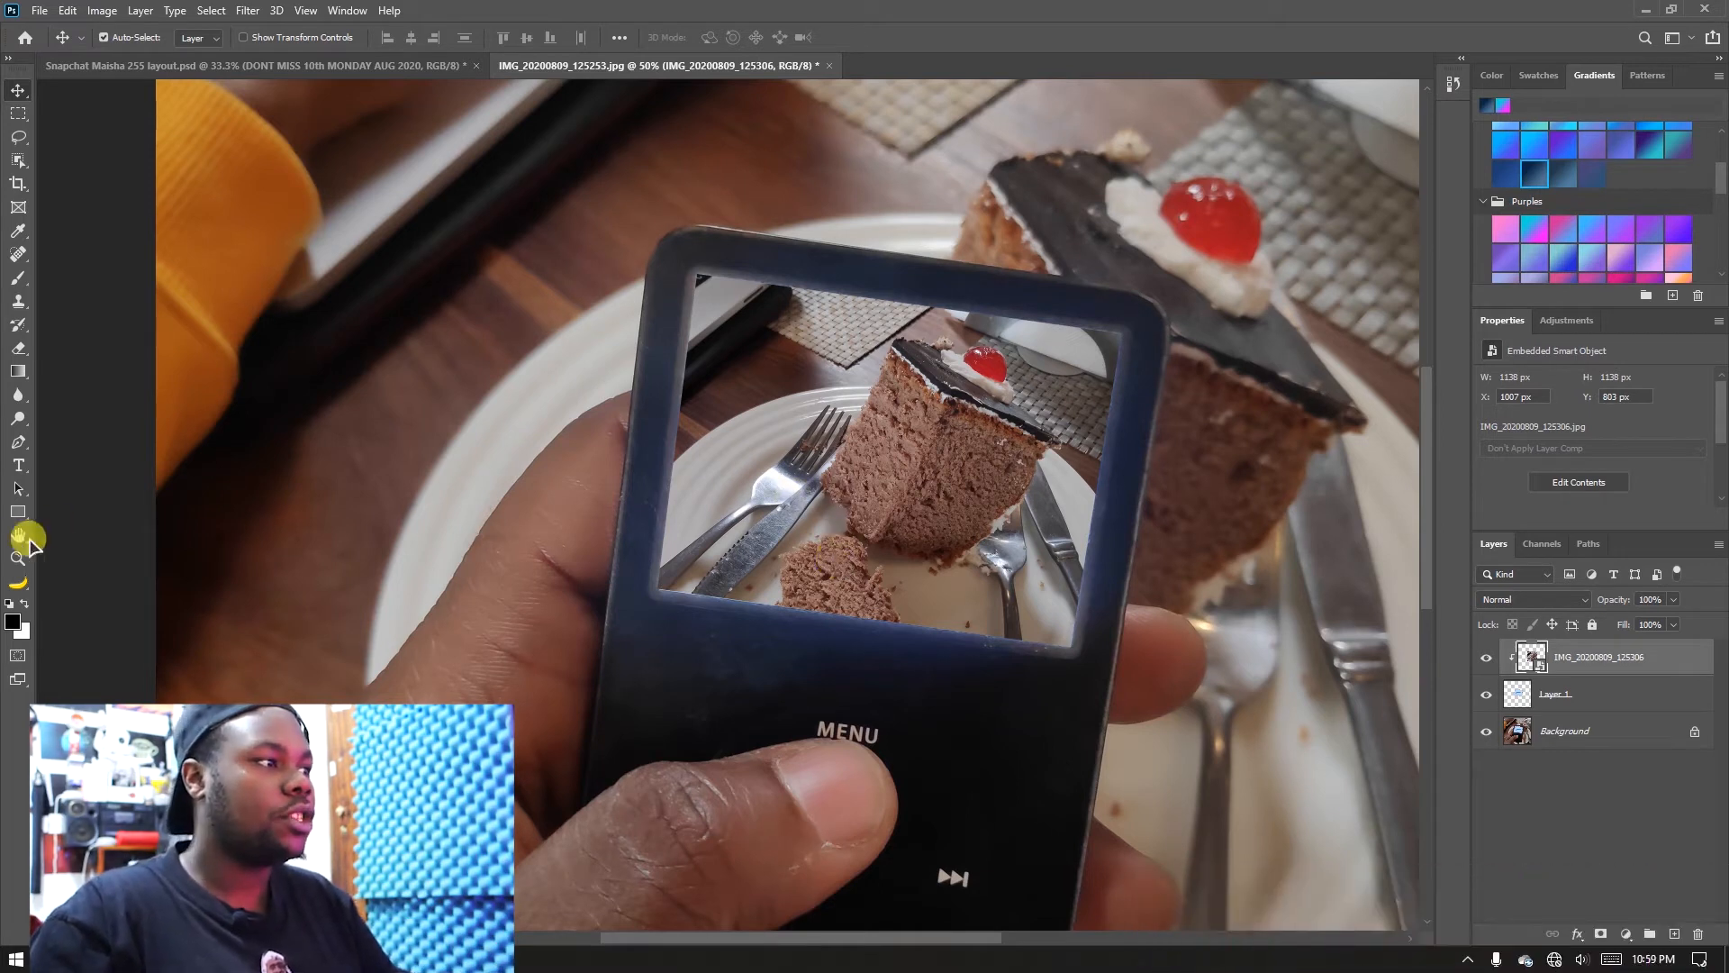
pyautogui.rightClick(18, 521)
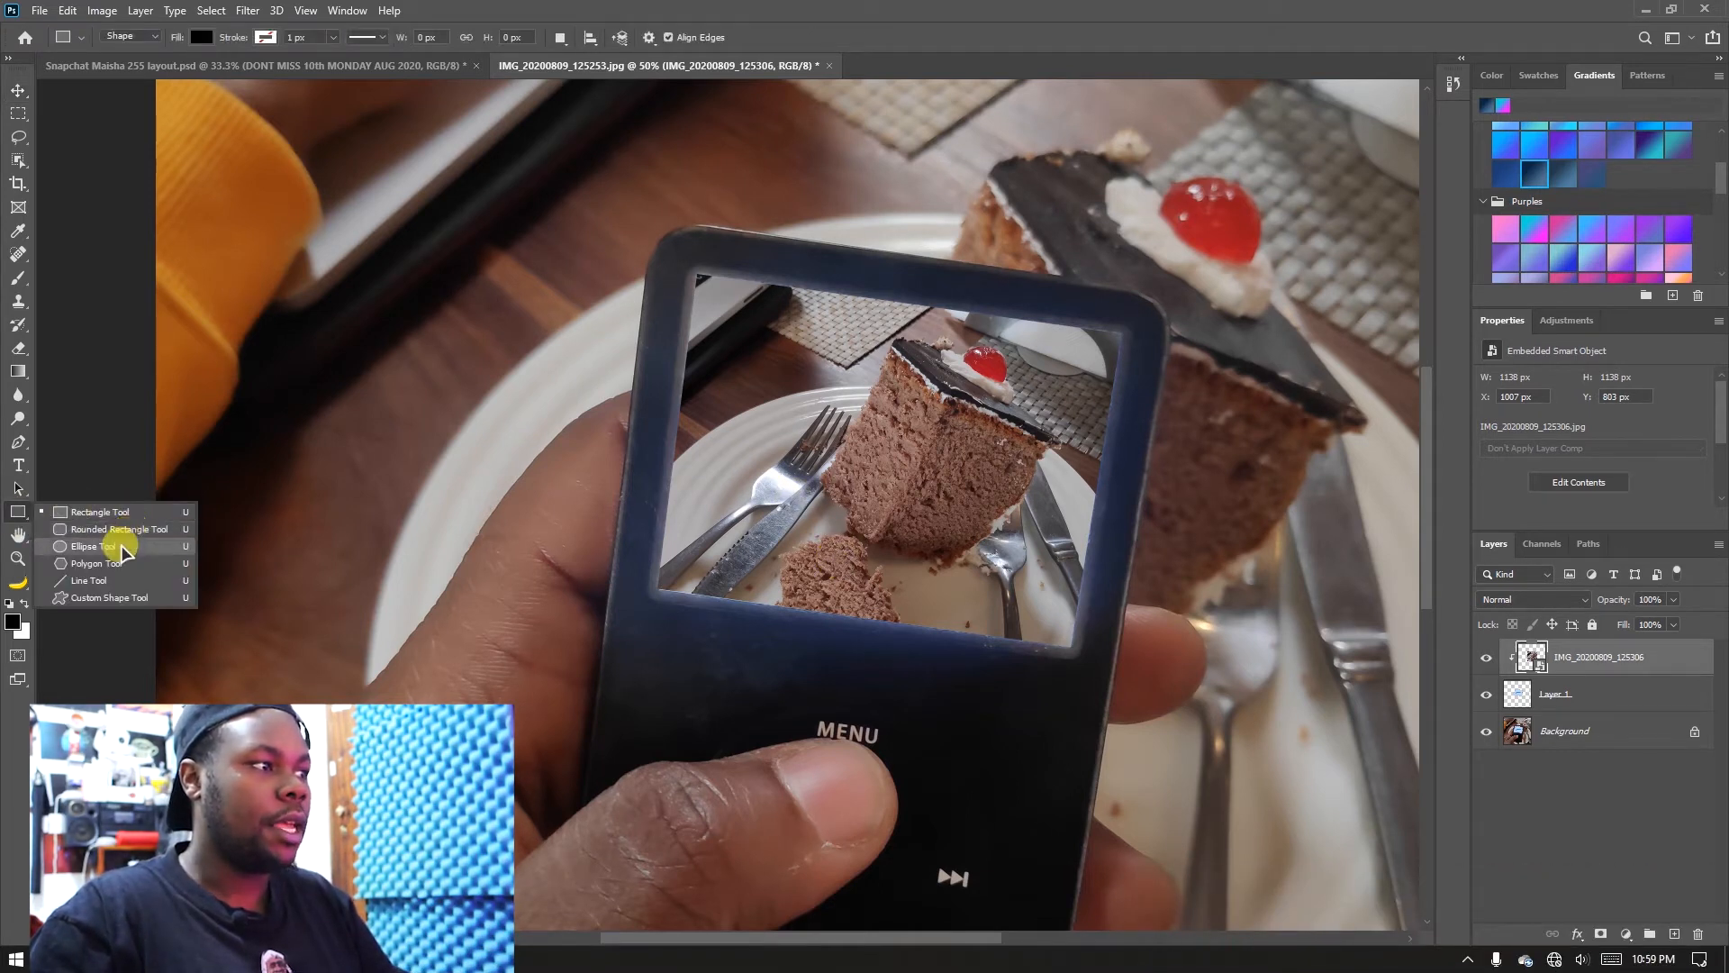
pyautogui.click(118, 544)
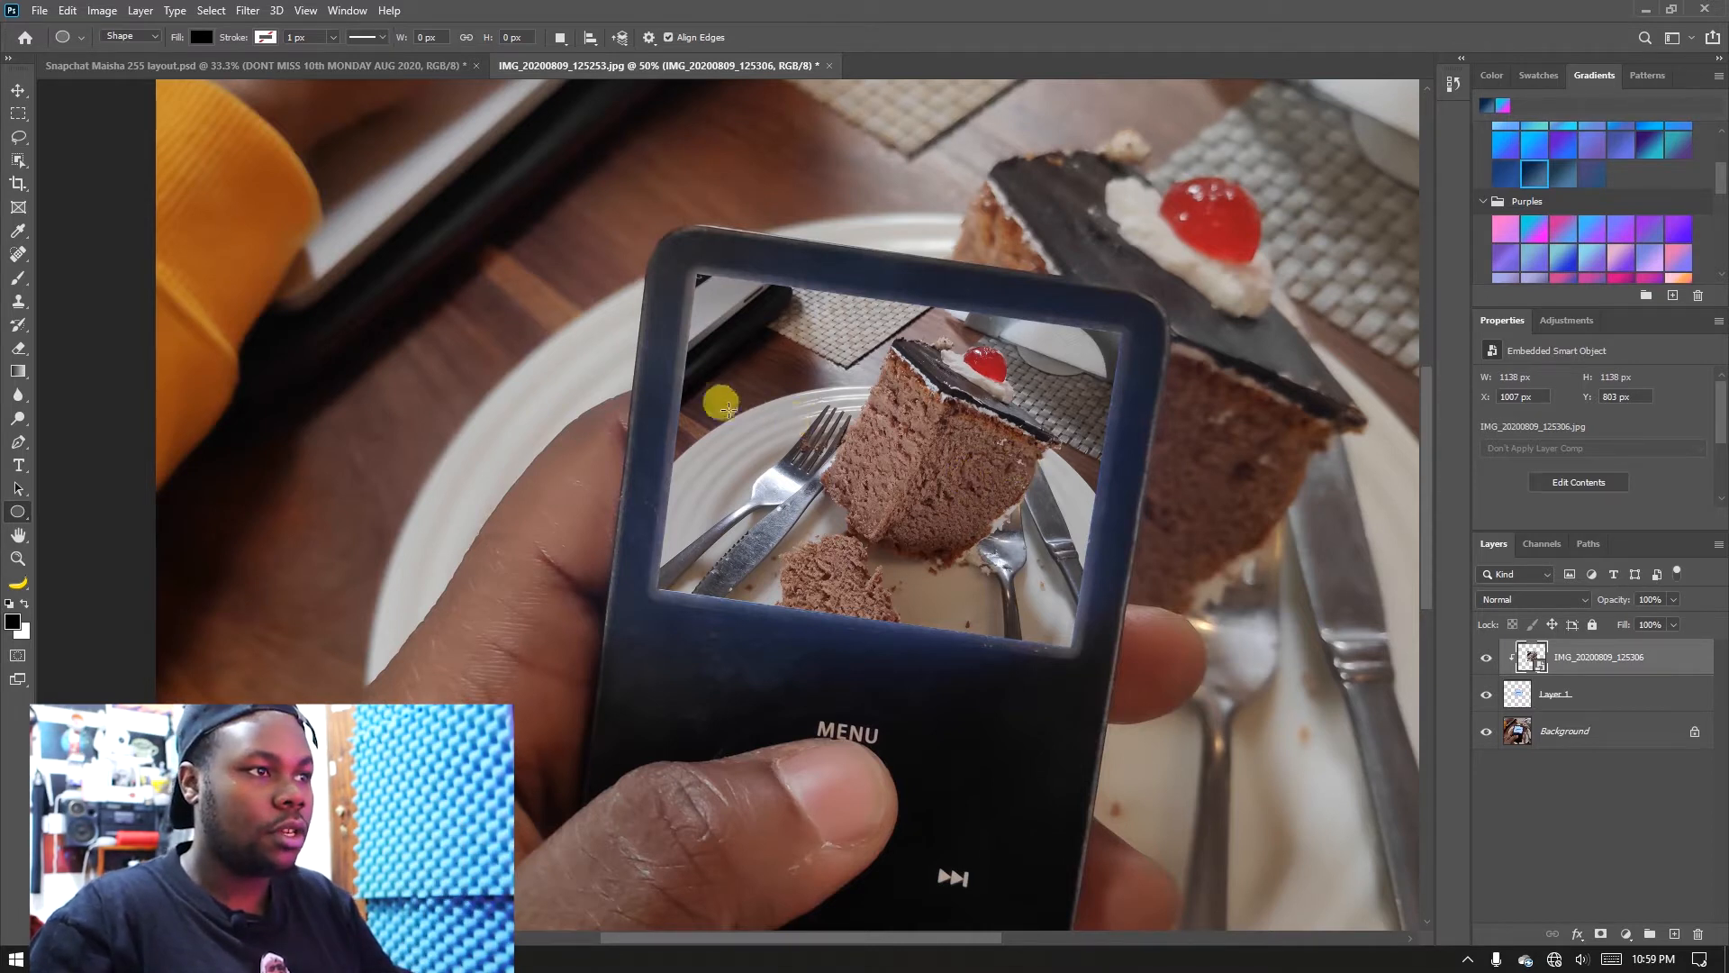
pyautogui.moveTo(701, 394); pyautogui.dragTo(874, 589)
pyautogui.press('v')
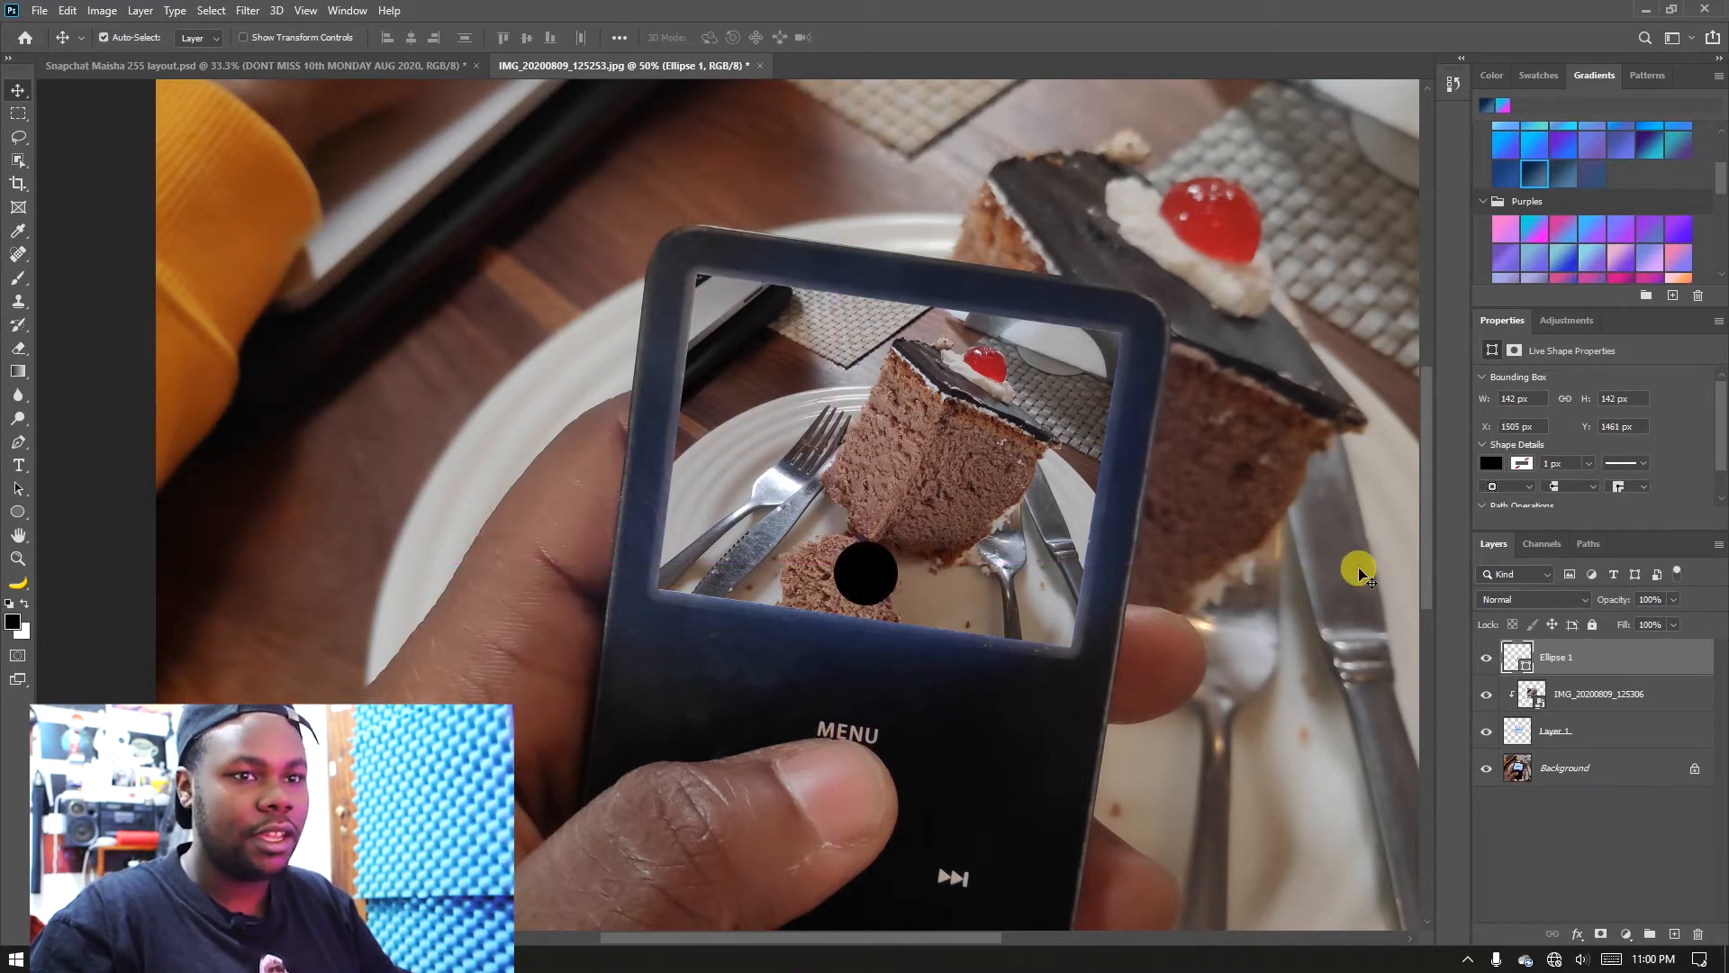
# Step: Remove the circle's fill and give it a white stroke about 9.56 px wide
pyautogui.click(1492, 463)
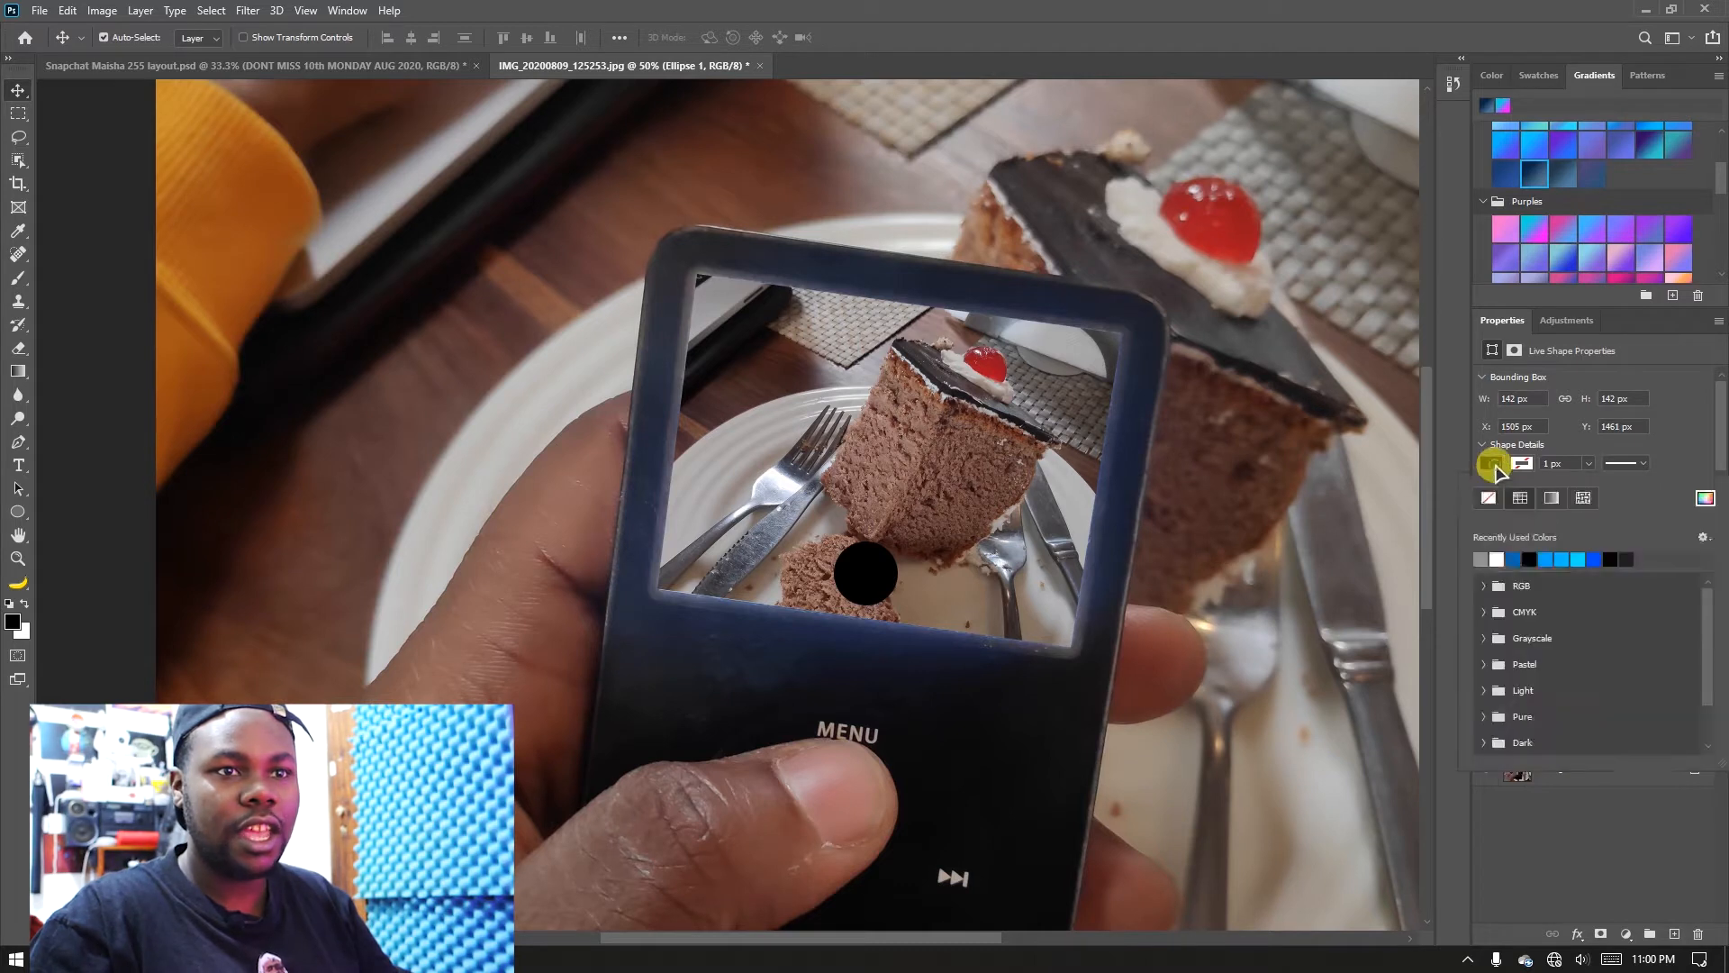
pyautogui.click(1487, 497)
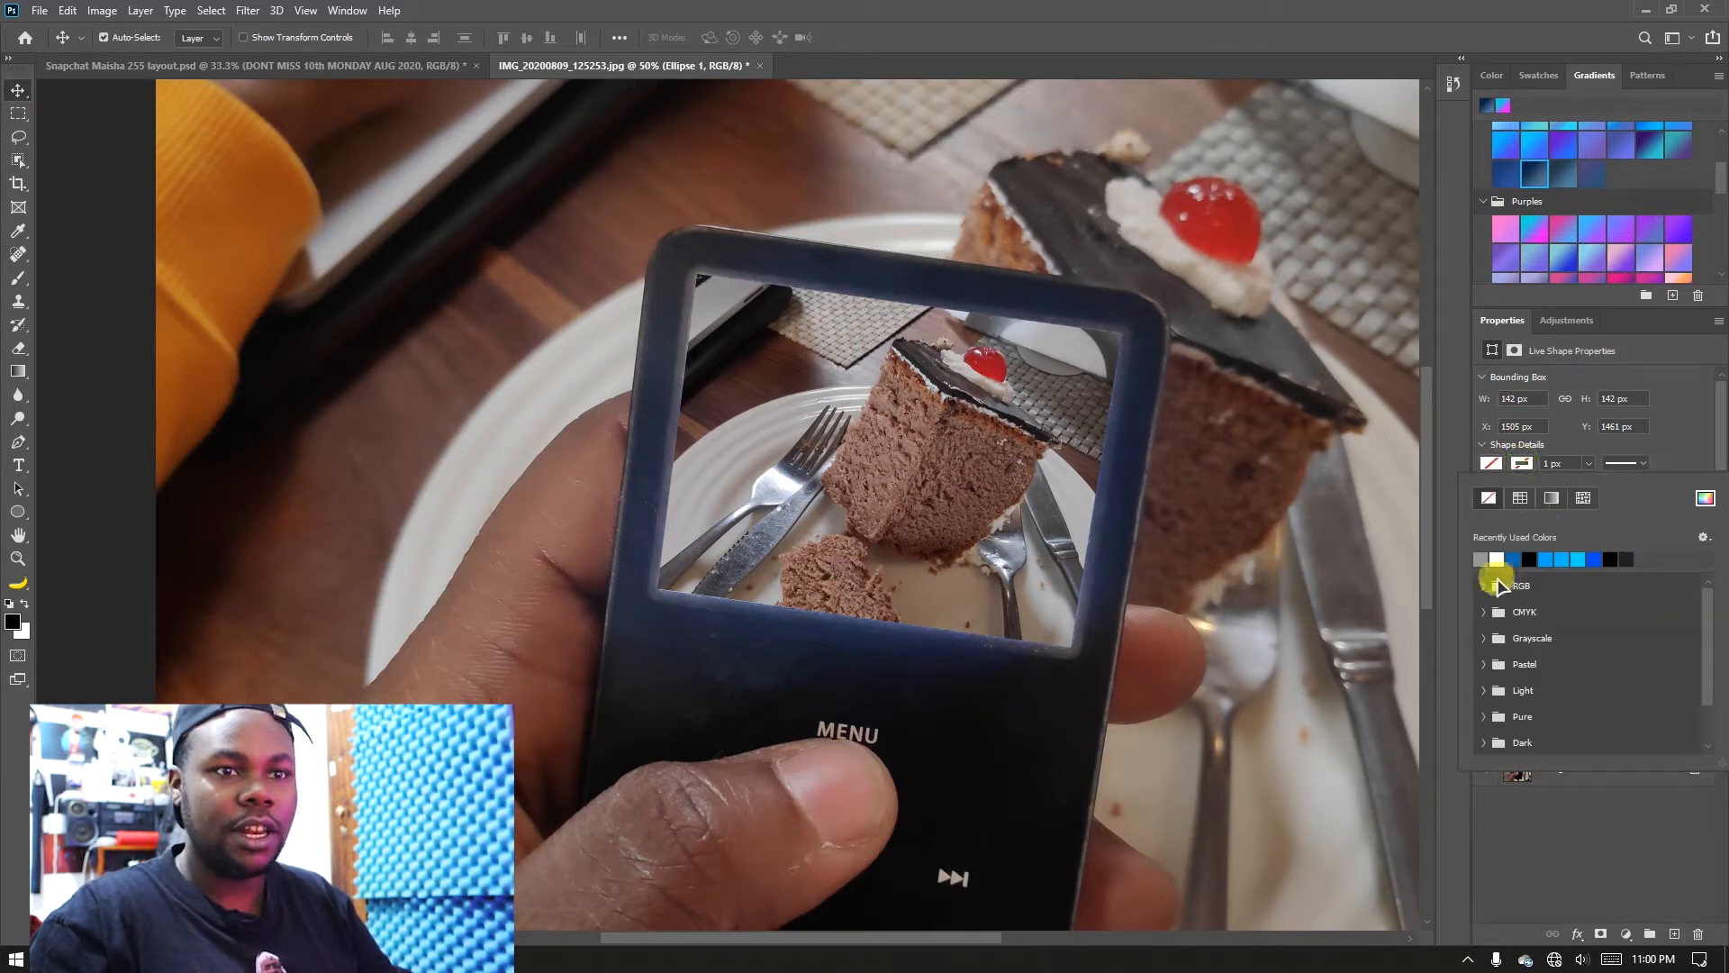
pyautogui.click(1499, 557)
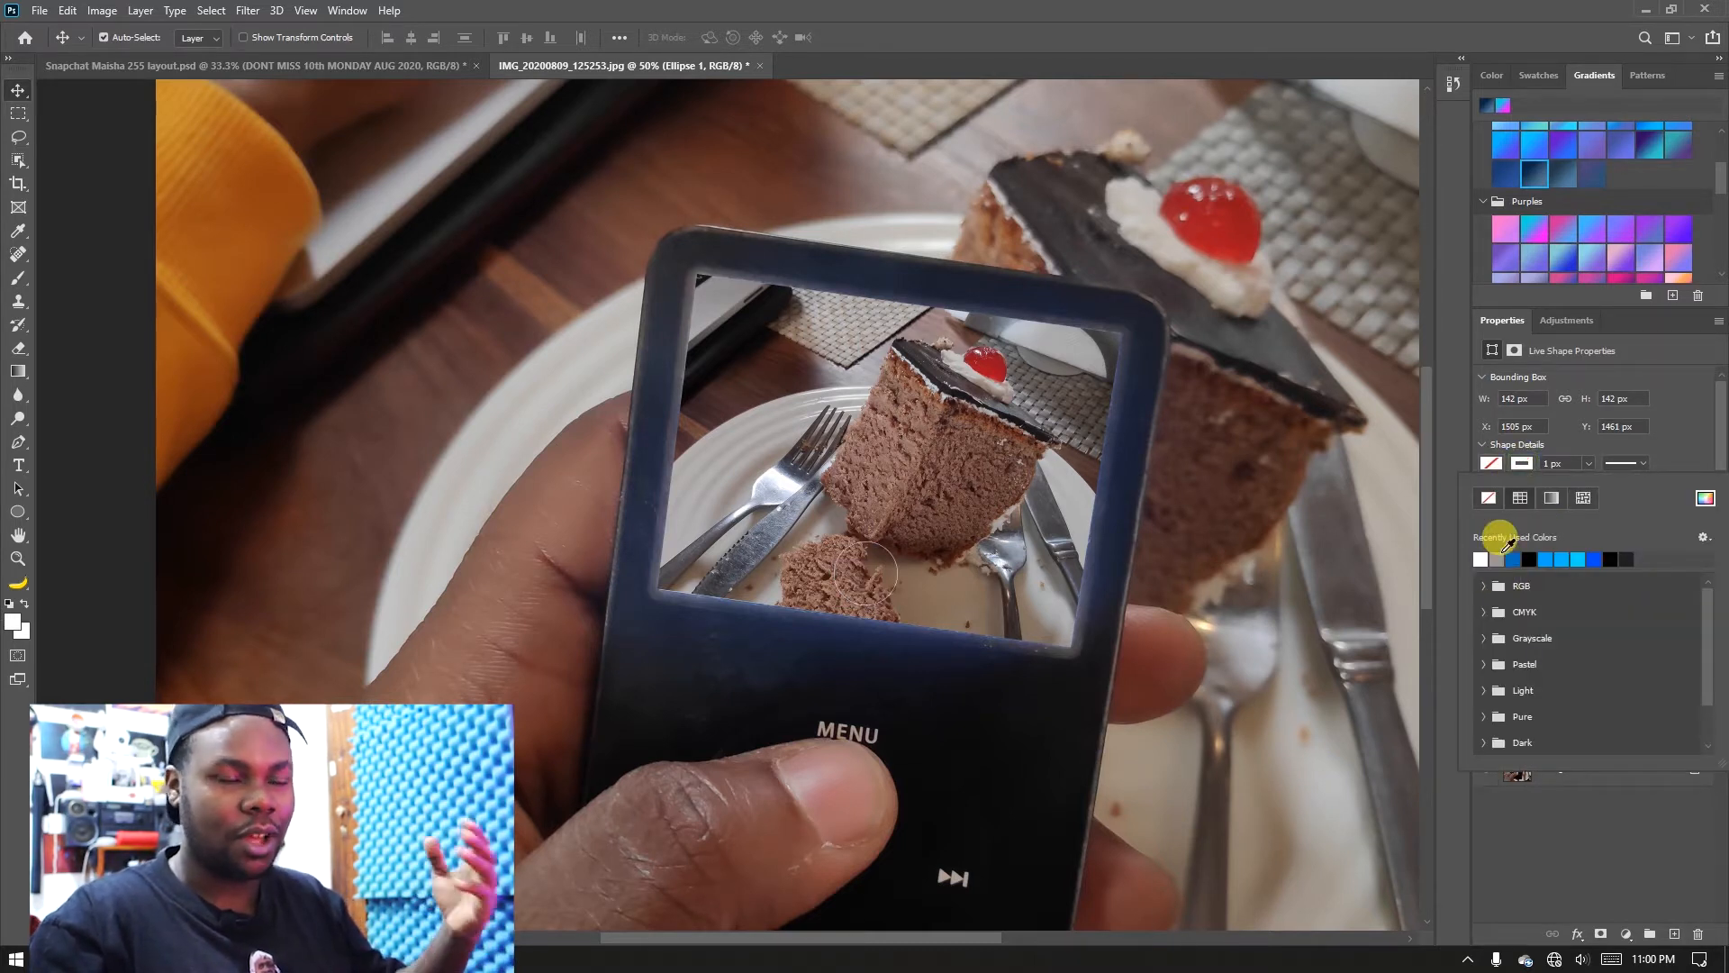
pyautogui.click(1673, 437)
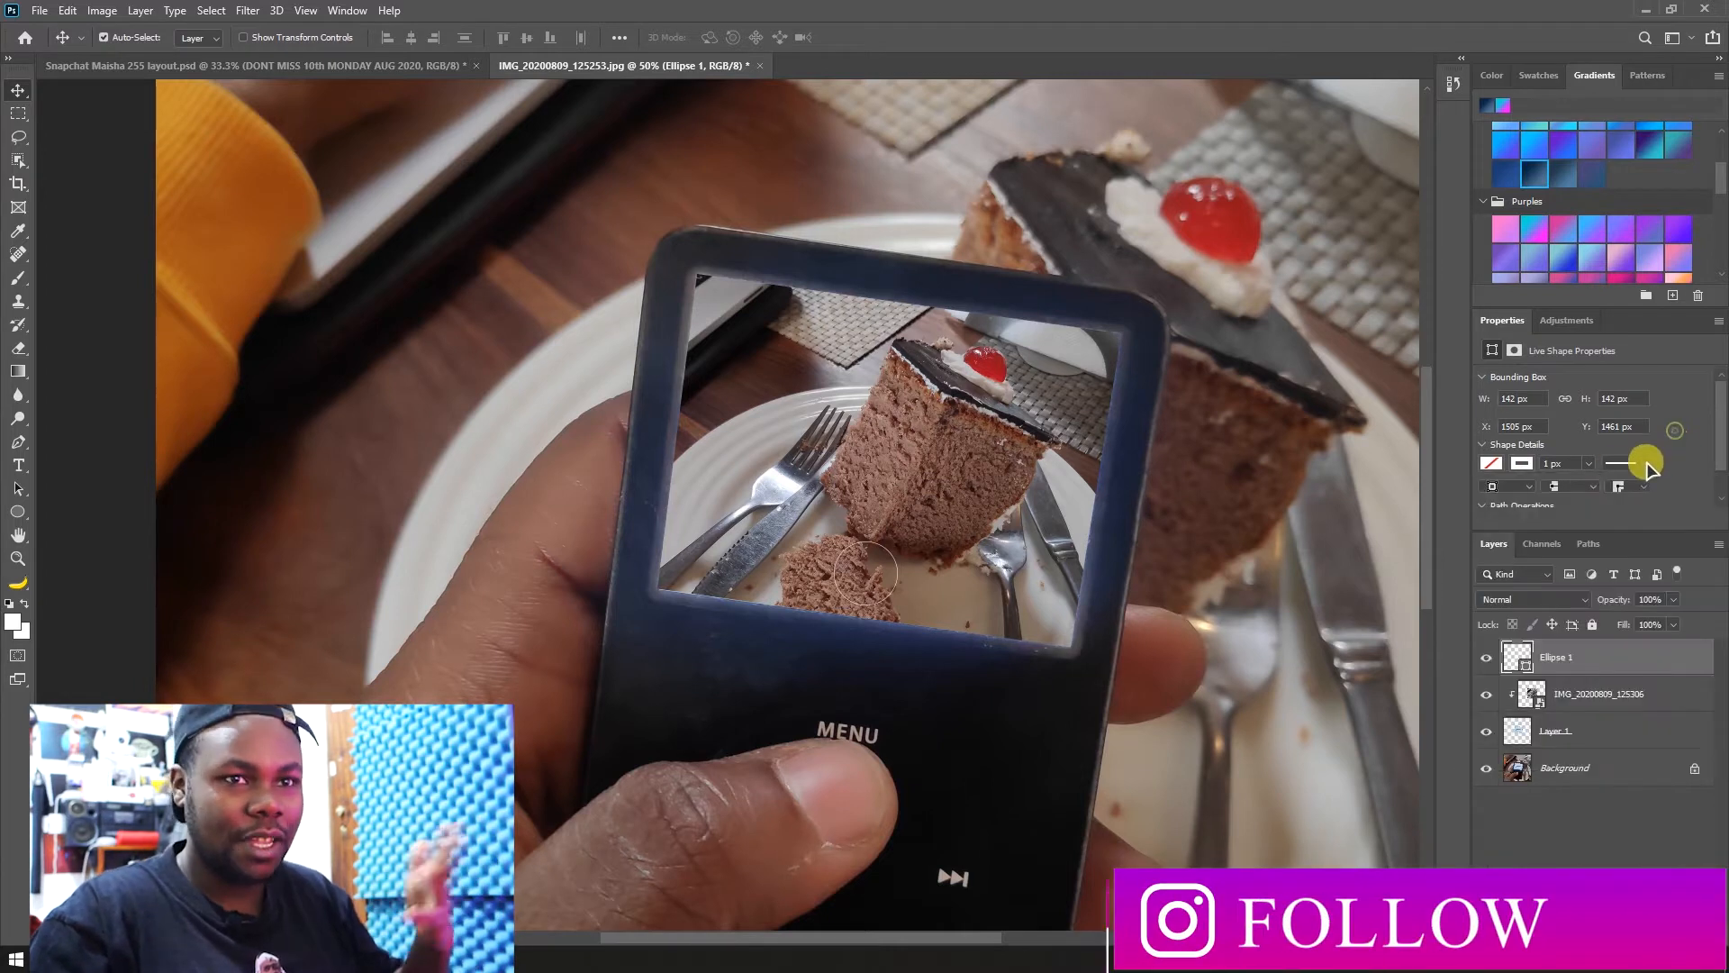
pyautogui.click(1590, 463)
pyautogui.moveTo(1587, 486); pyautogui.dragTo(1591, 487)
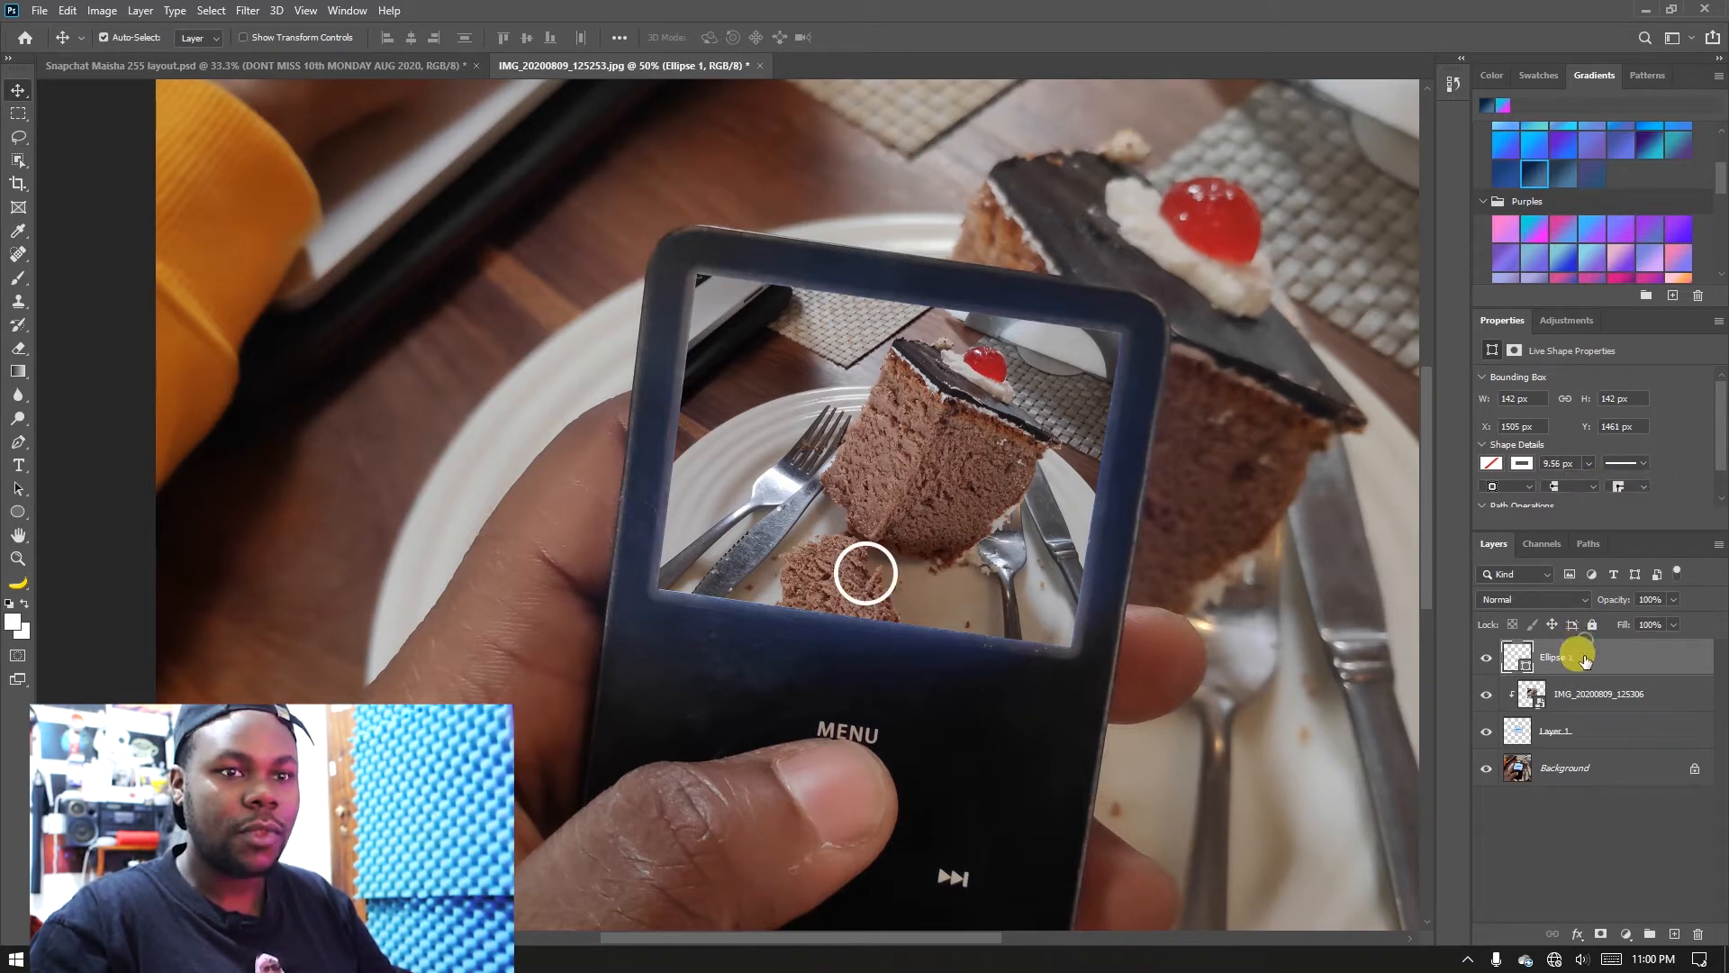
# Step: Duplicate the ring layer, remove the copy's stroke and fill it with white
pyautogui.hotkey('ctrl', 'j')
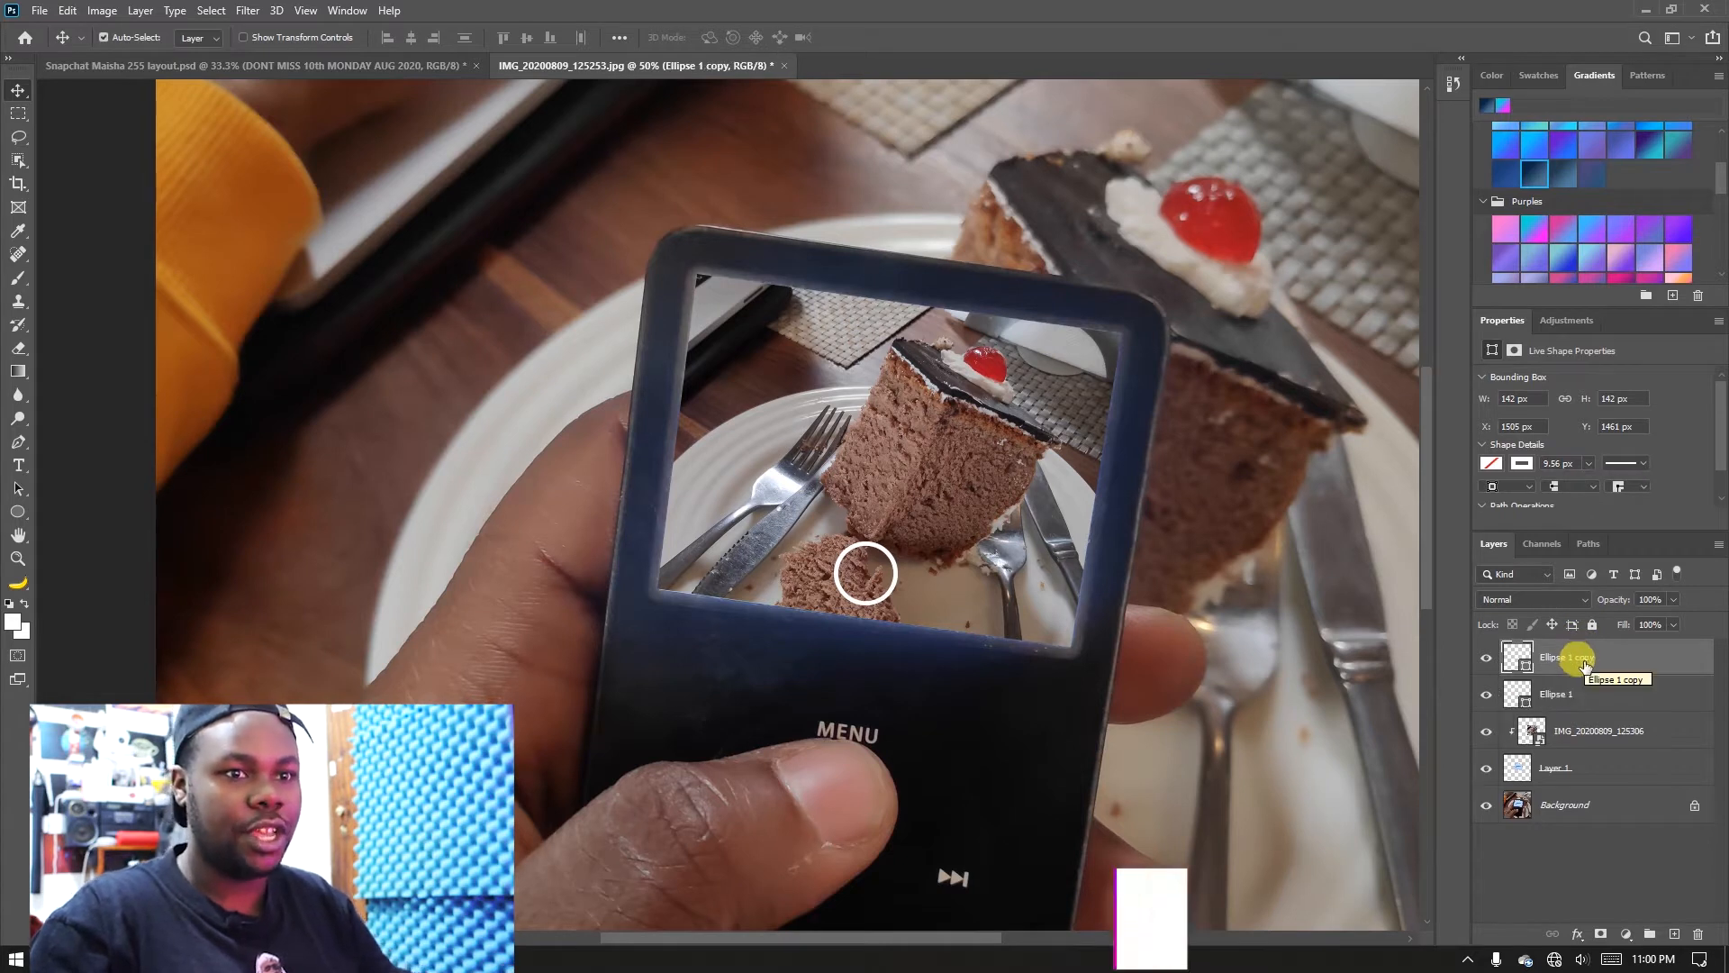
pyautogui.click(1520, 463)
pyautogui.click(1490, 463)
pyautogui.click(1490, 462)
pyautogui.click(1480, 559)
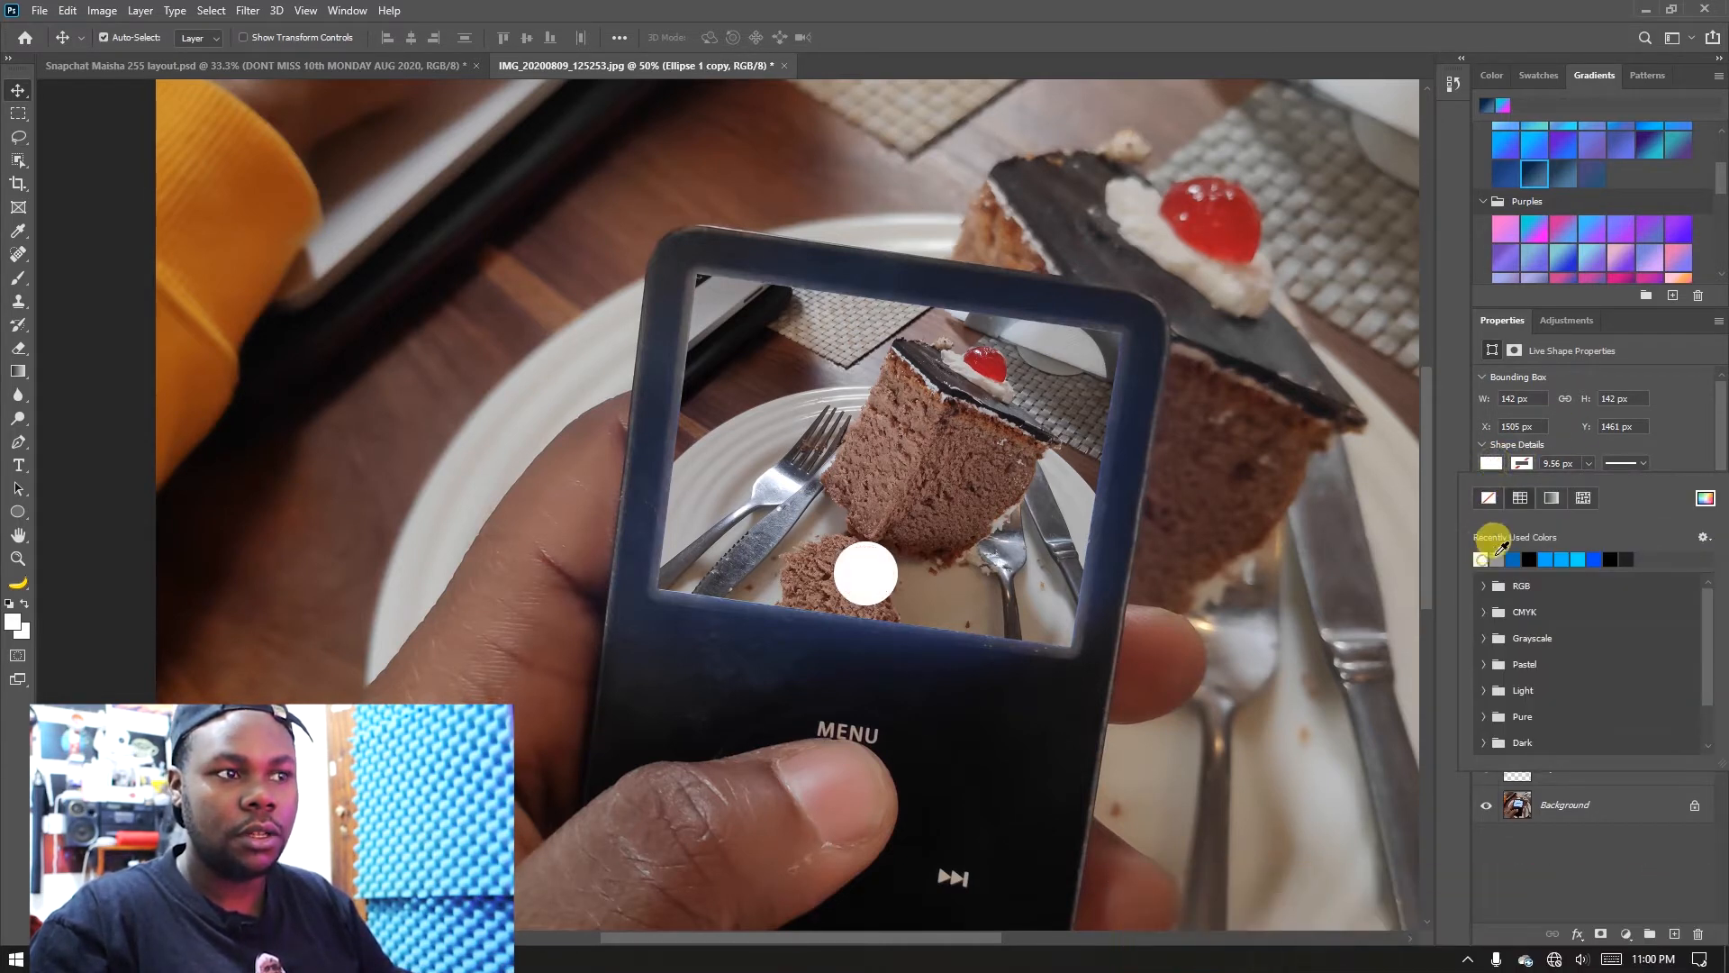
pyautogui.click(1680, 415)
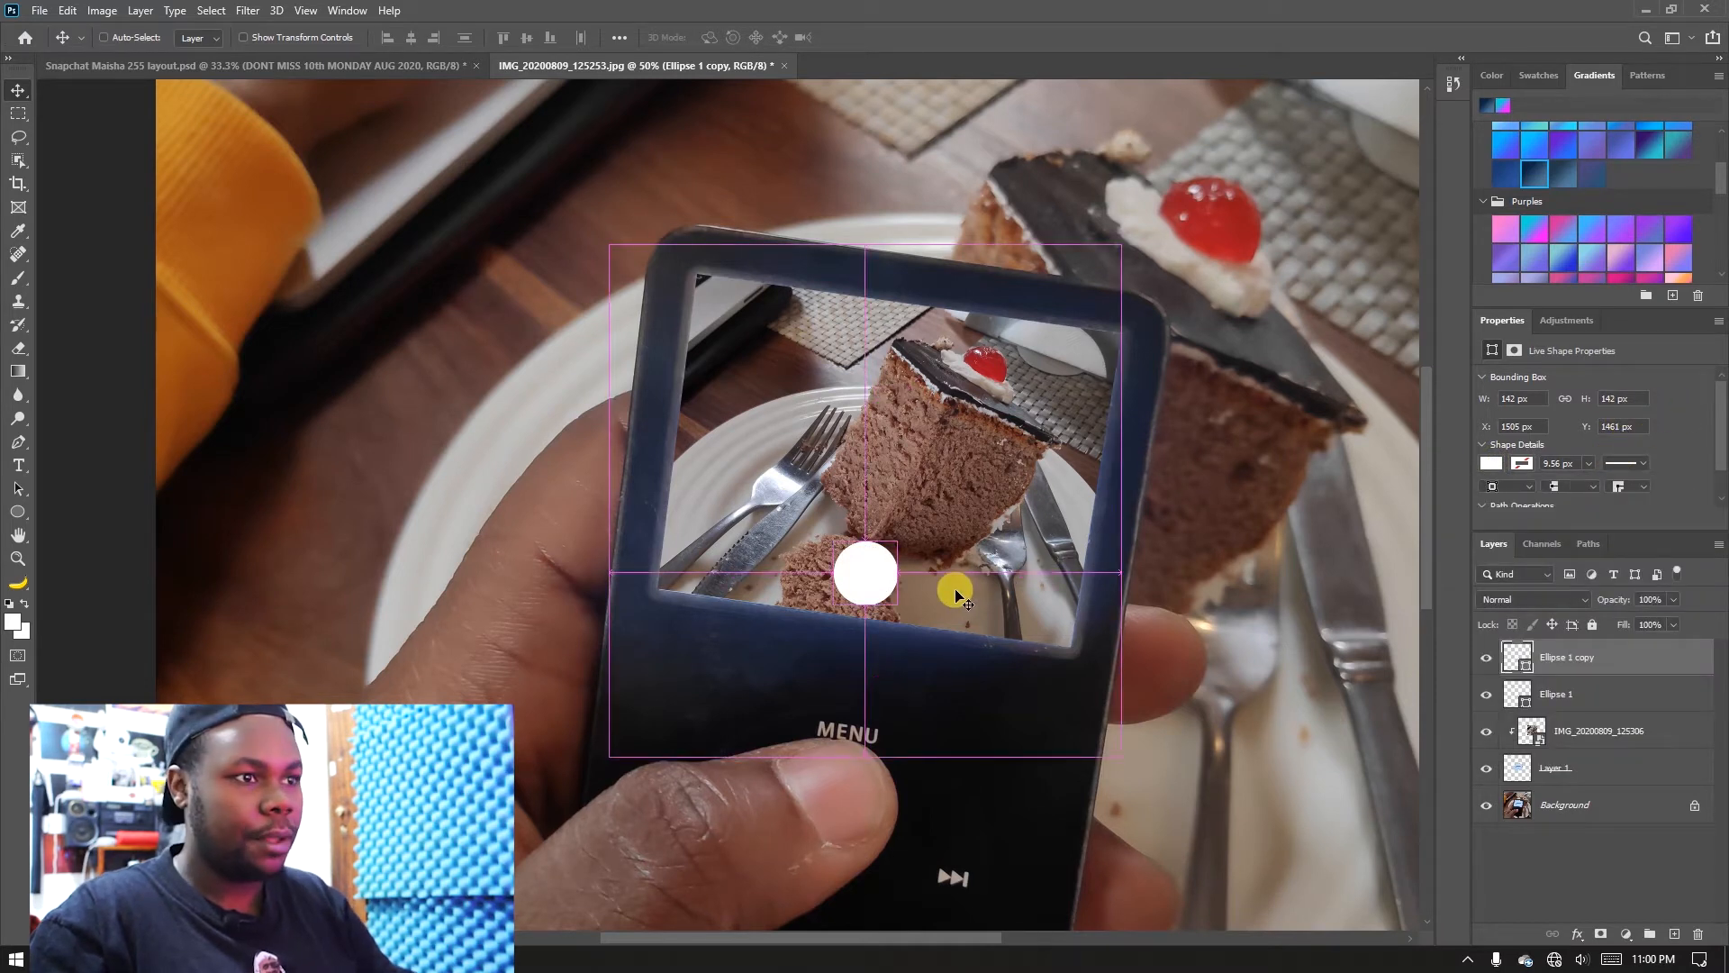
# Step: Scale the white circle down to about 100 px wide, centred inside the ring
pyautogui.hotkey('ctrl', 't')
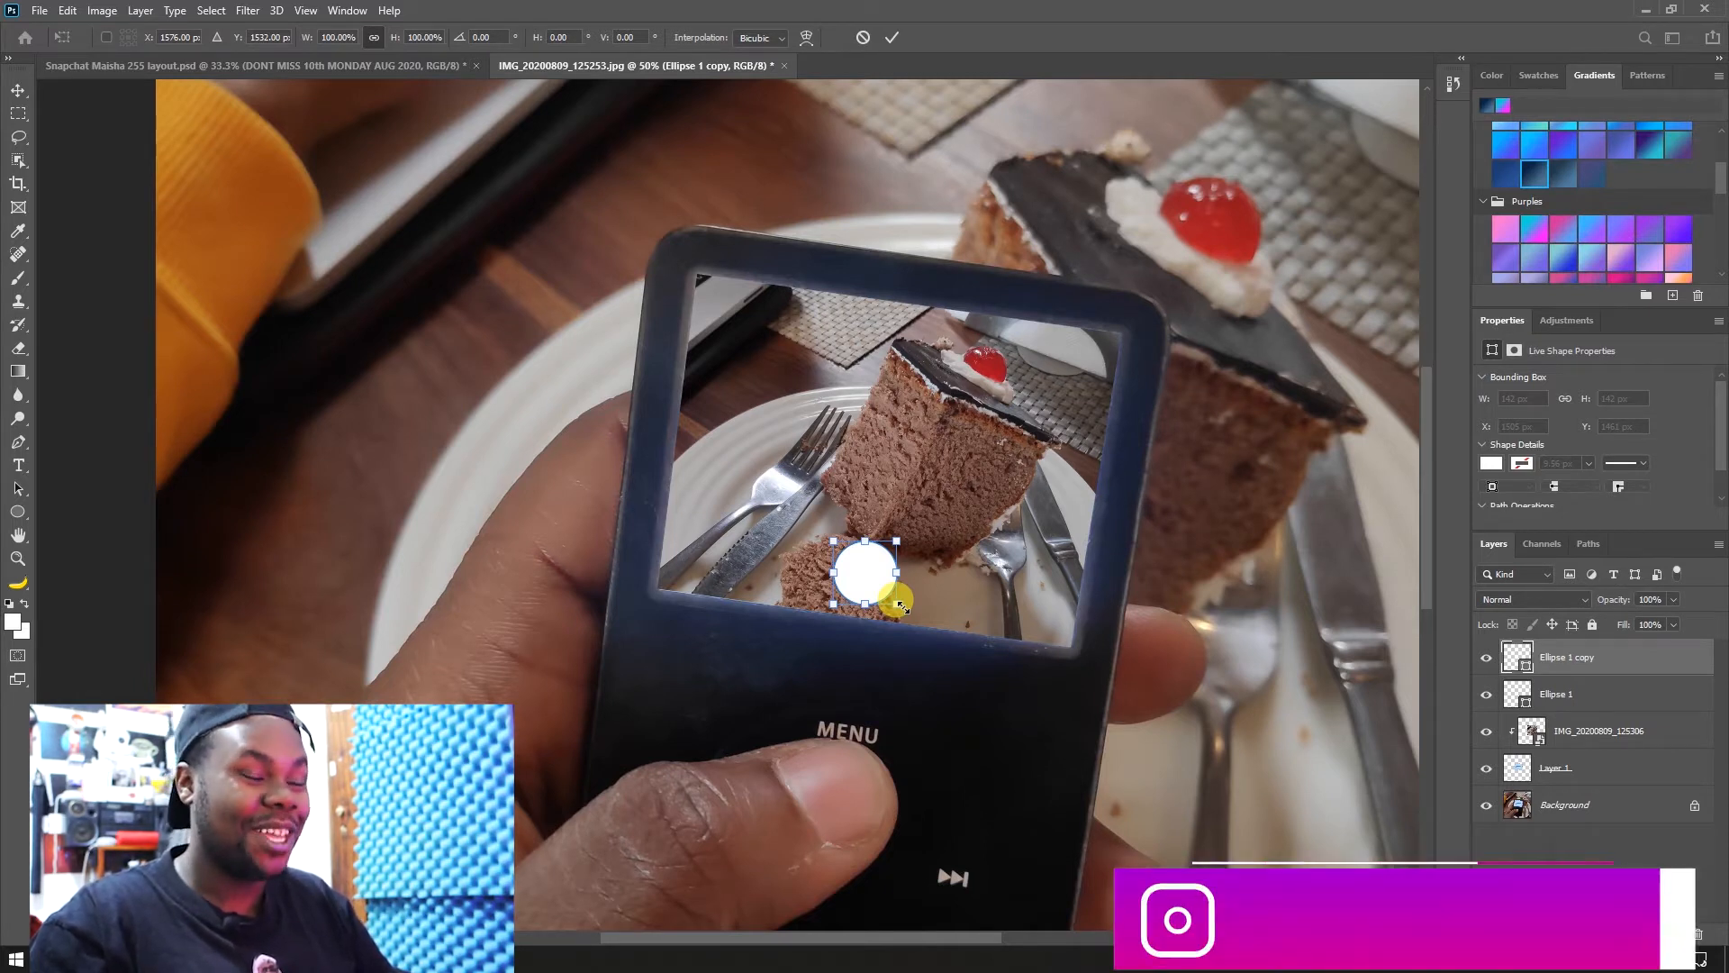
pyautogui.moveTo(899, 603); pyautogui.dragTo(895, 600)
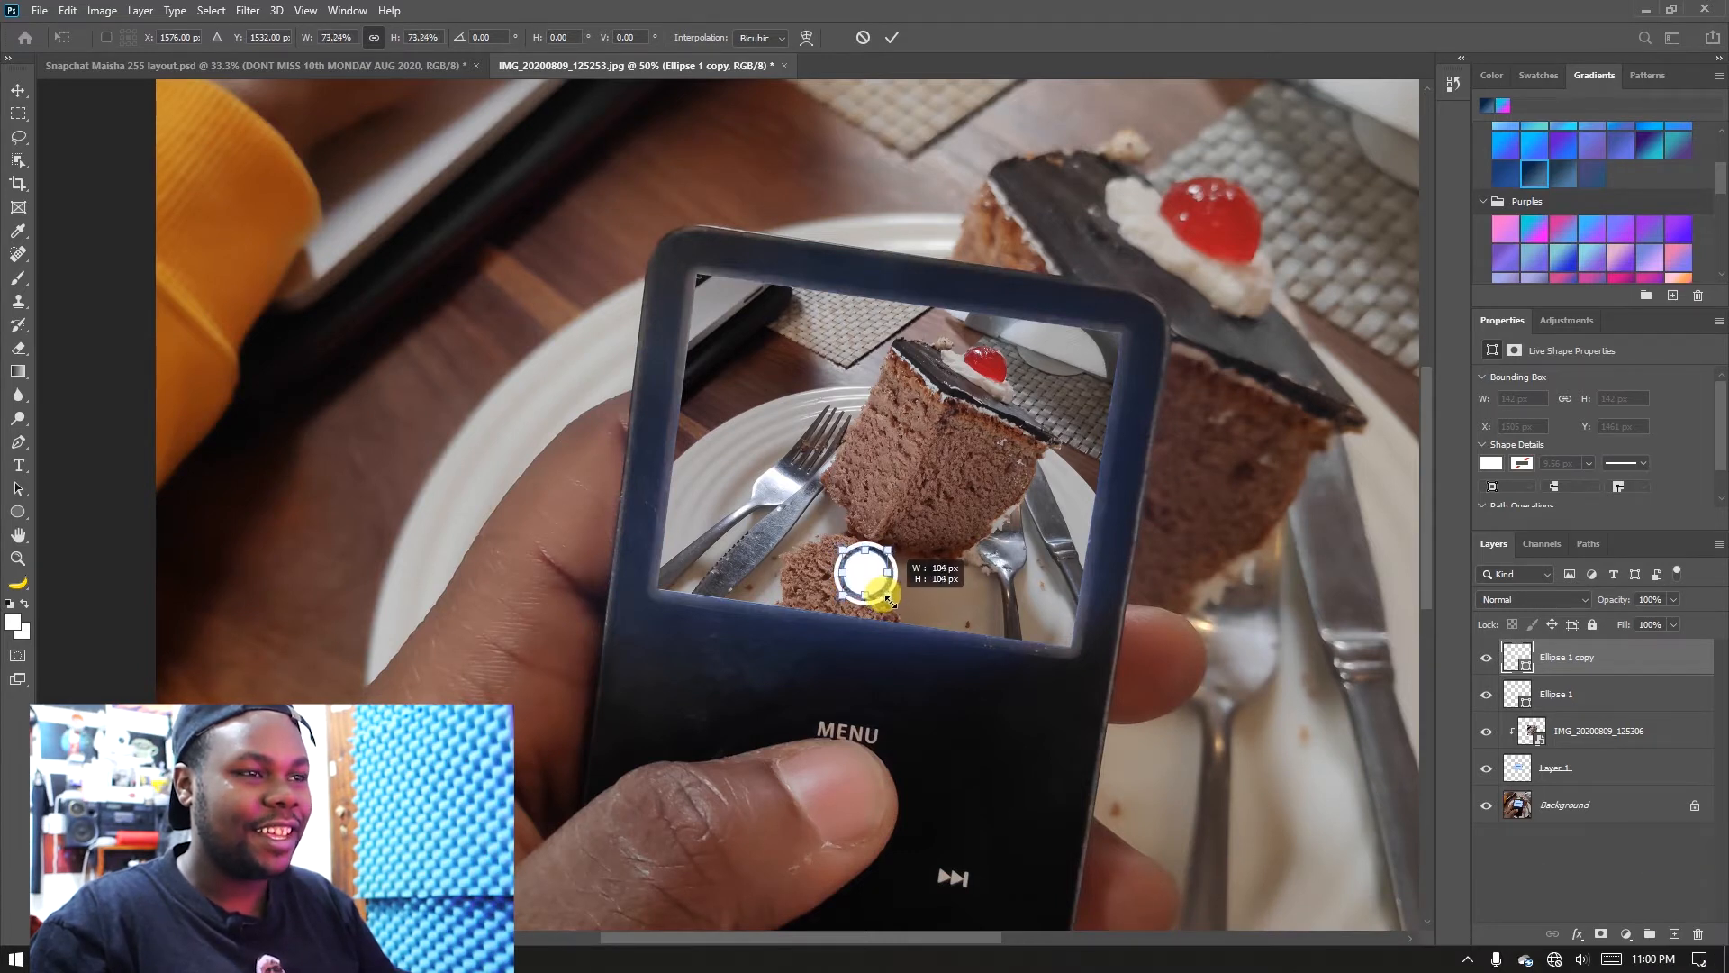
pyautogui.moveTo(889, 601); pyautogui.dragTo(887, 600)
pyautogui.press('Return')
# Step: Check how the shutter button sits on the display compared with the rest of the iPod and photo
pyautogui.press('z')
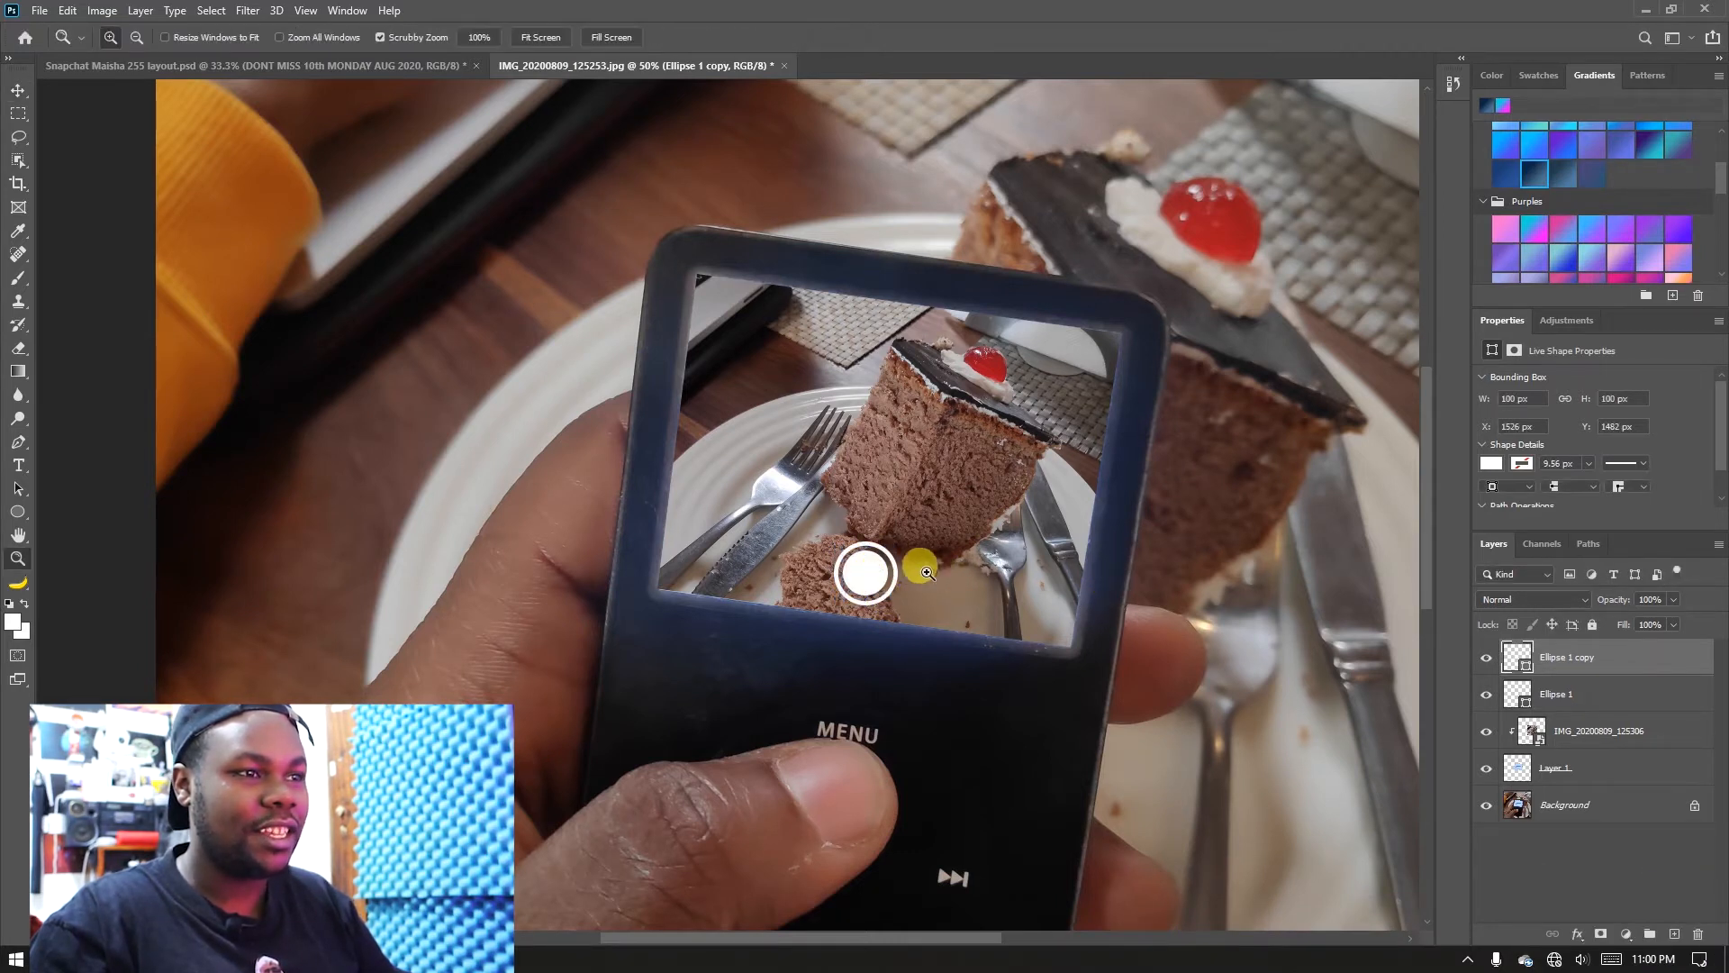
pyautogui.keyDown('alt'); pyautogui.click(925, 573); pyautogui.keyUp('alt')
pyautogui.keyDown('alt'); pyautogui.click(926, 572); pyautogui.keyUp('alt')
pyautogui.click(640, 504)
pyautogui.click(640, 504)
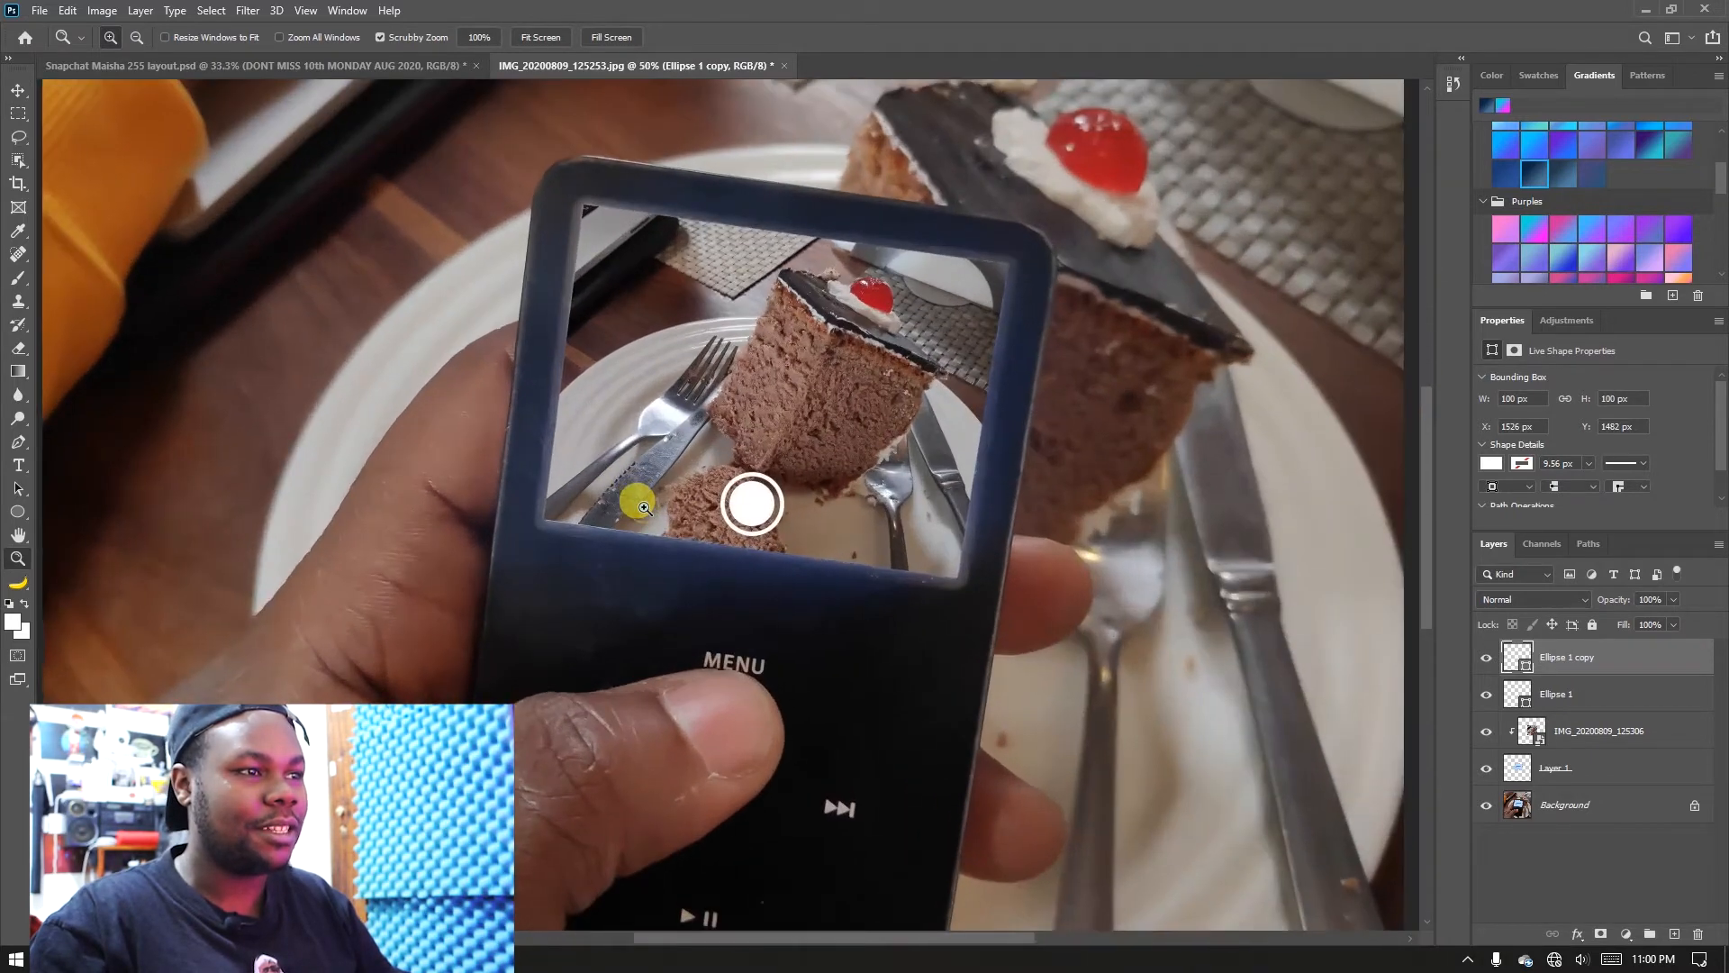
pyautogui.press('v')
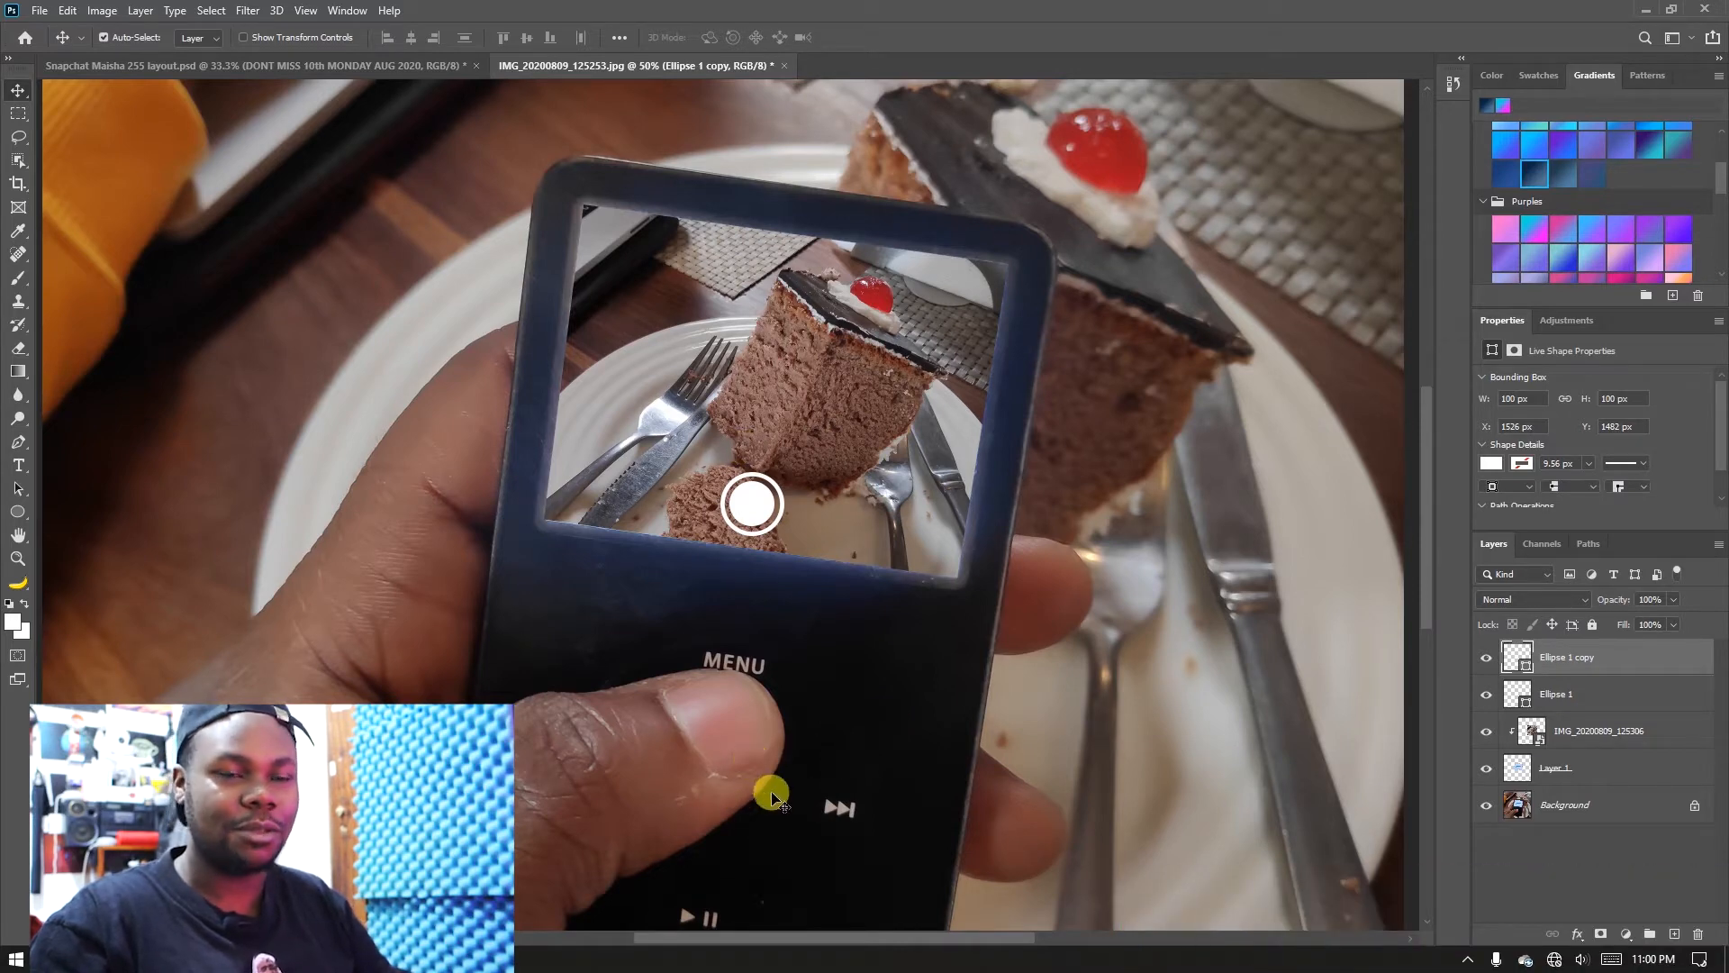
pyautogui.moveTo(772, 797); pyautogui.dragTo(797, 669)
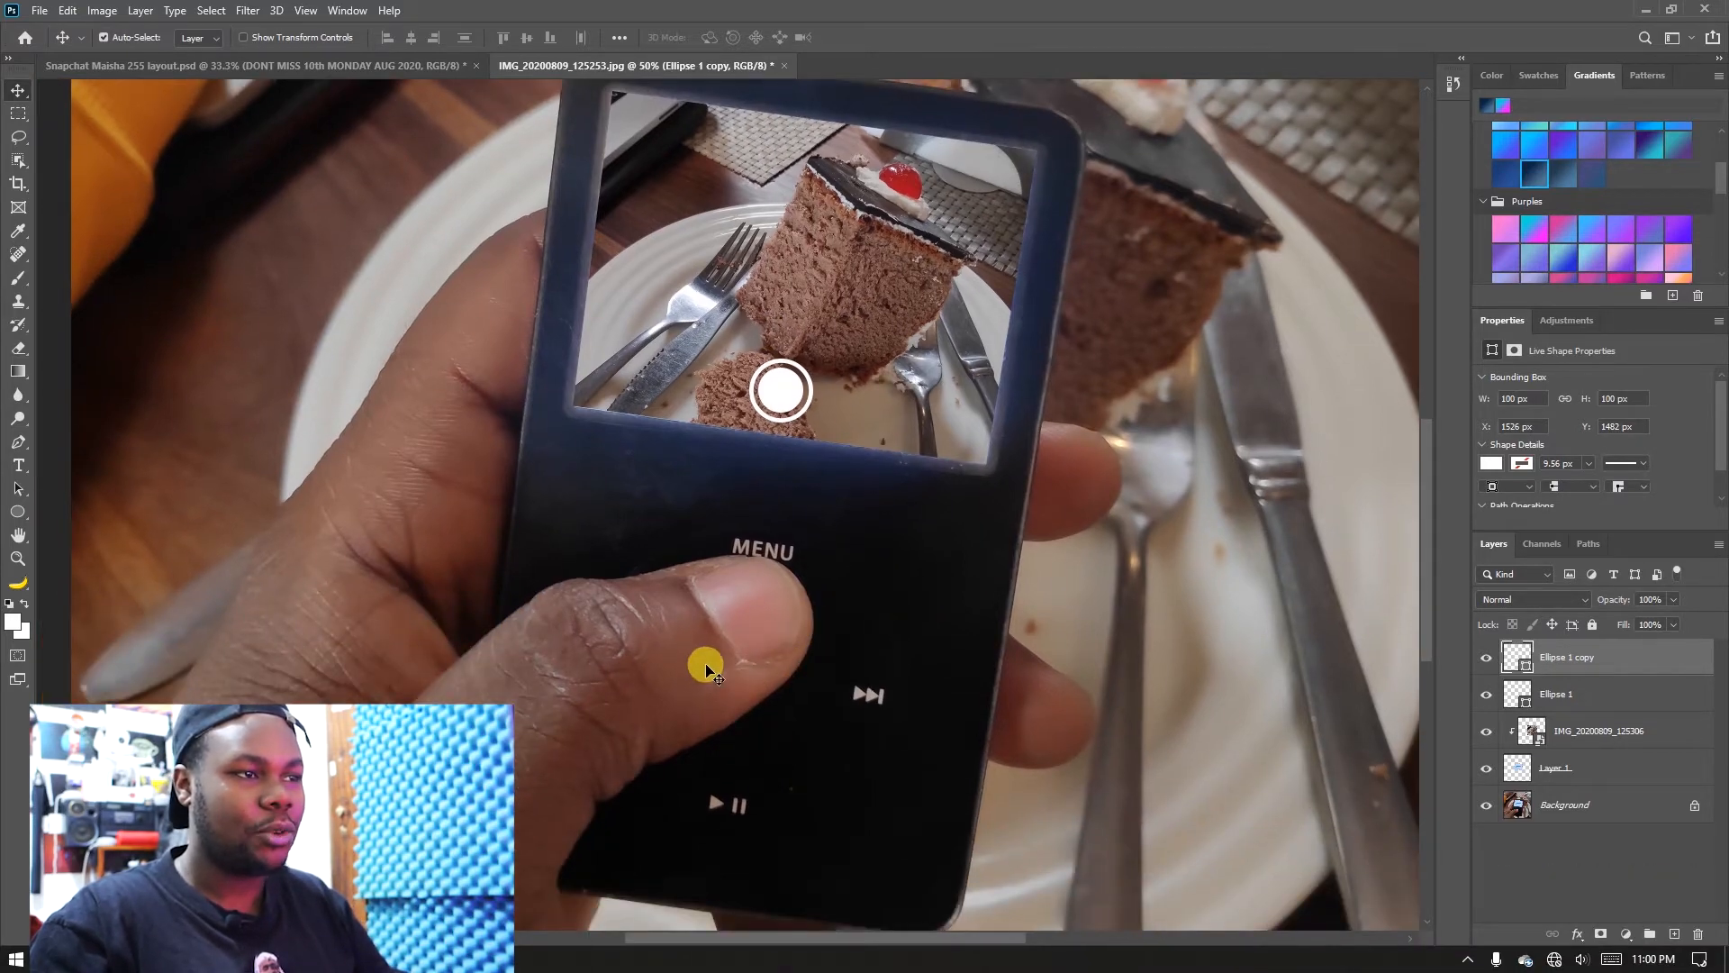
pyautogui.moveTo(736, 561); pyautogui.dragTo(708, 700)
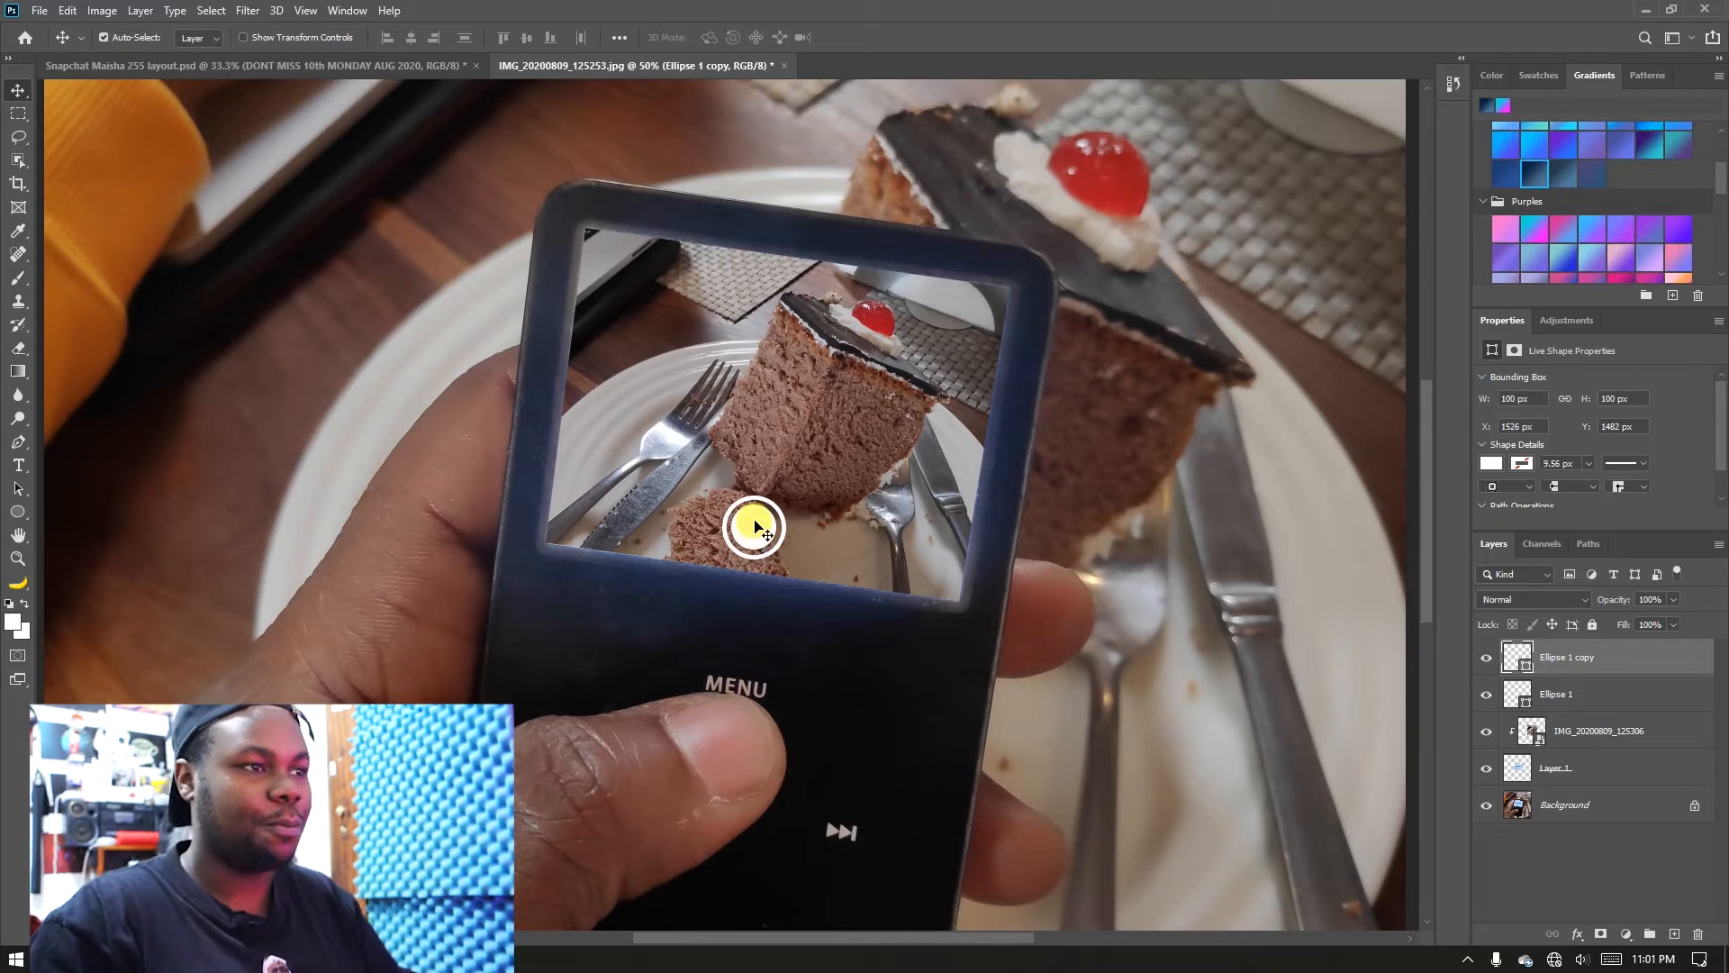
# Step: Link the Ellipse 1 and Ellipse 1 copy layers together
pyautogui.keyDown('shift'); pyautogui.click(1592, 700); pyautogui.keyUp('shift')
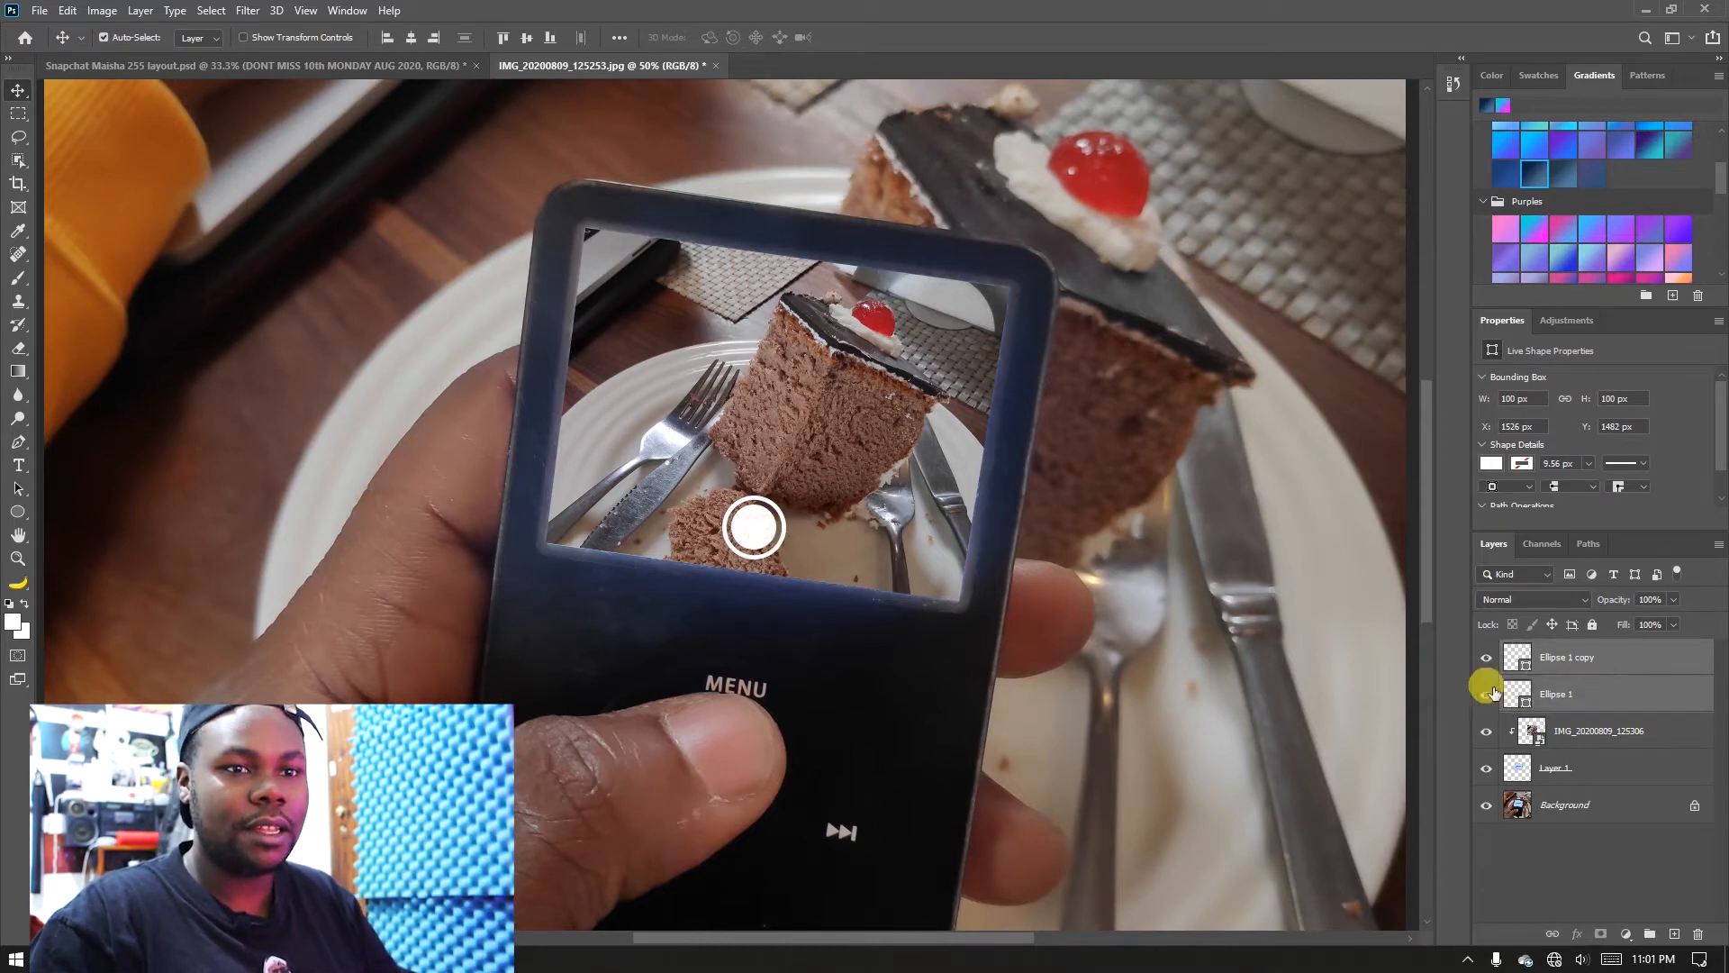
pyautogui.rightClick(1592, 682)
pyautogui.click(1432, 560)
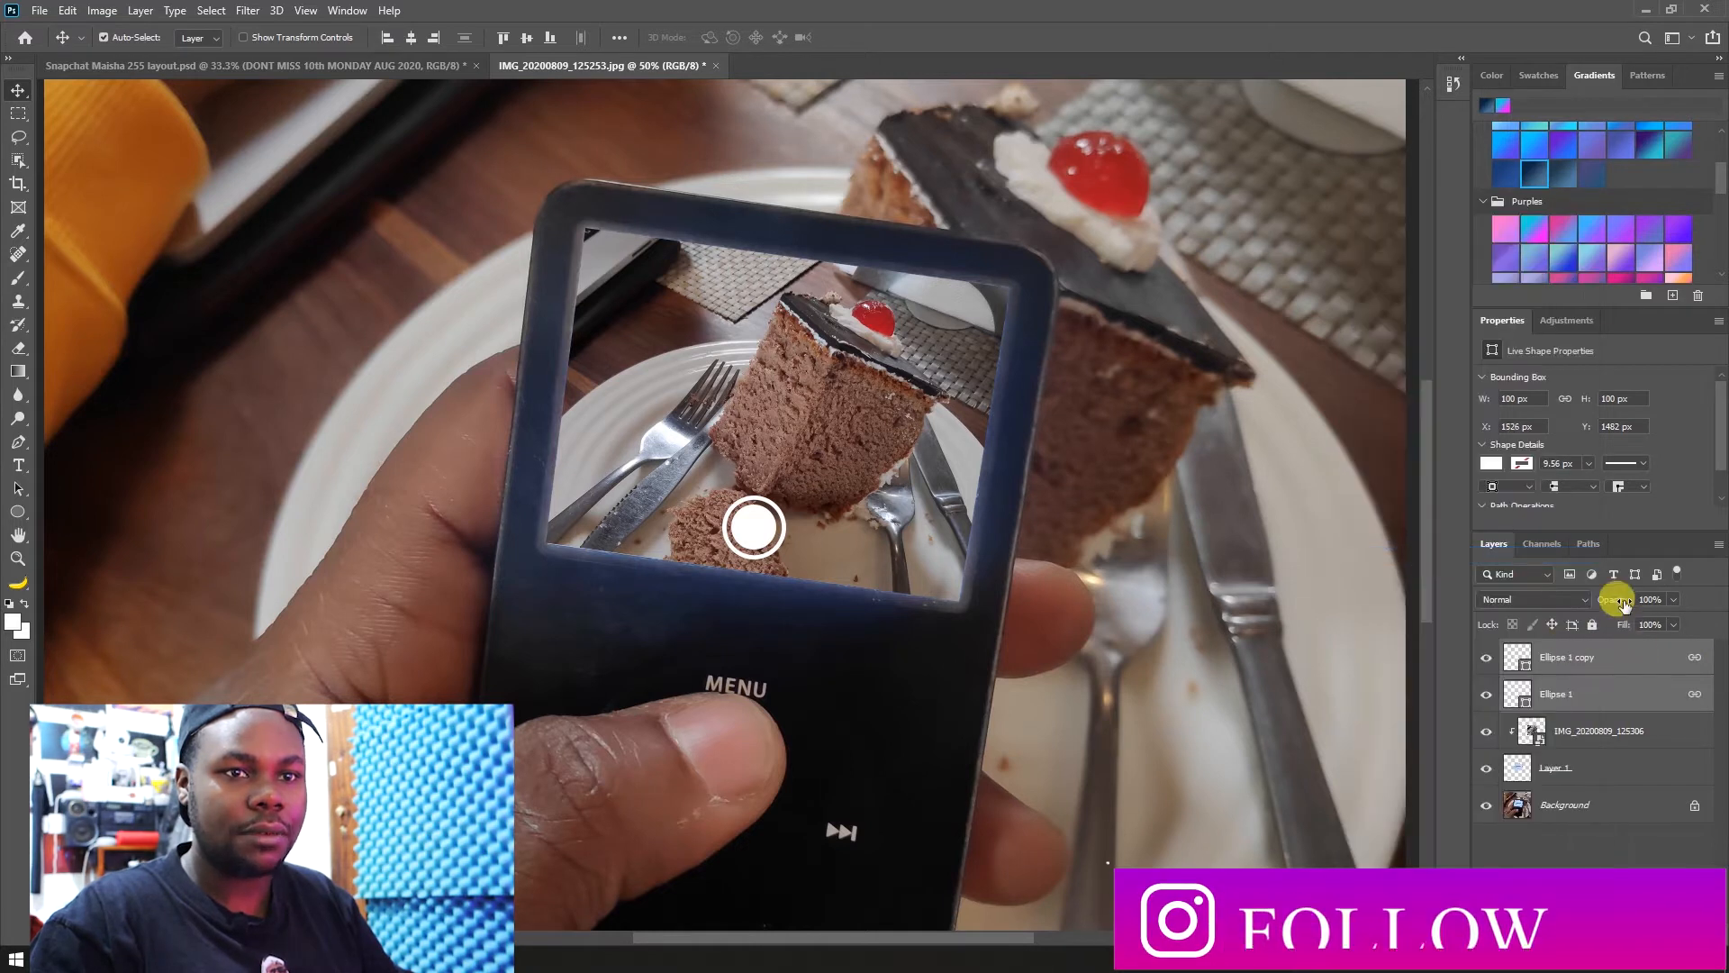
# Step: Reduce the opacity of both linked shutter button layers to 82%
pyautogui.moveTo(1611, 603); pyautogui.dragTo(1594, 601)
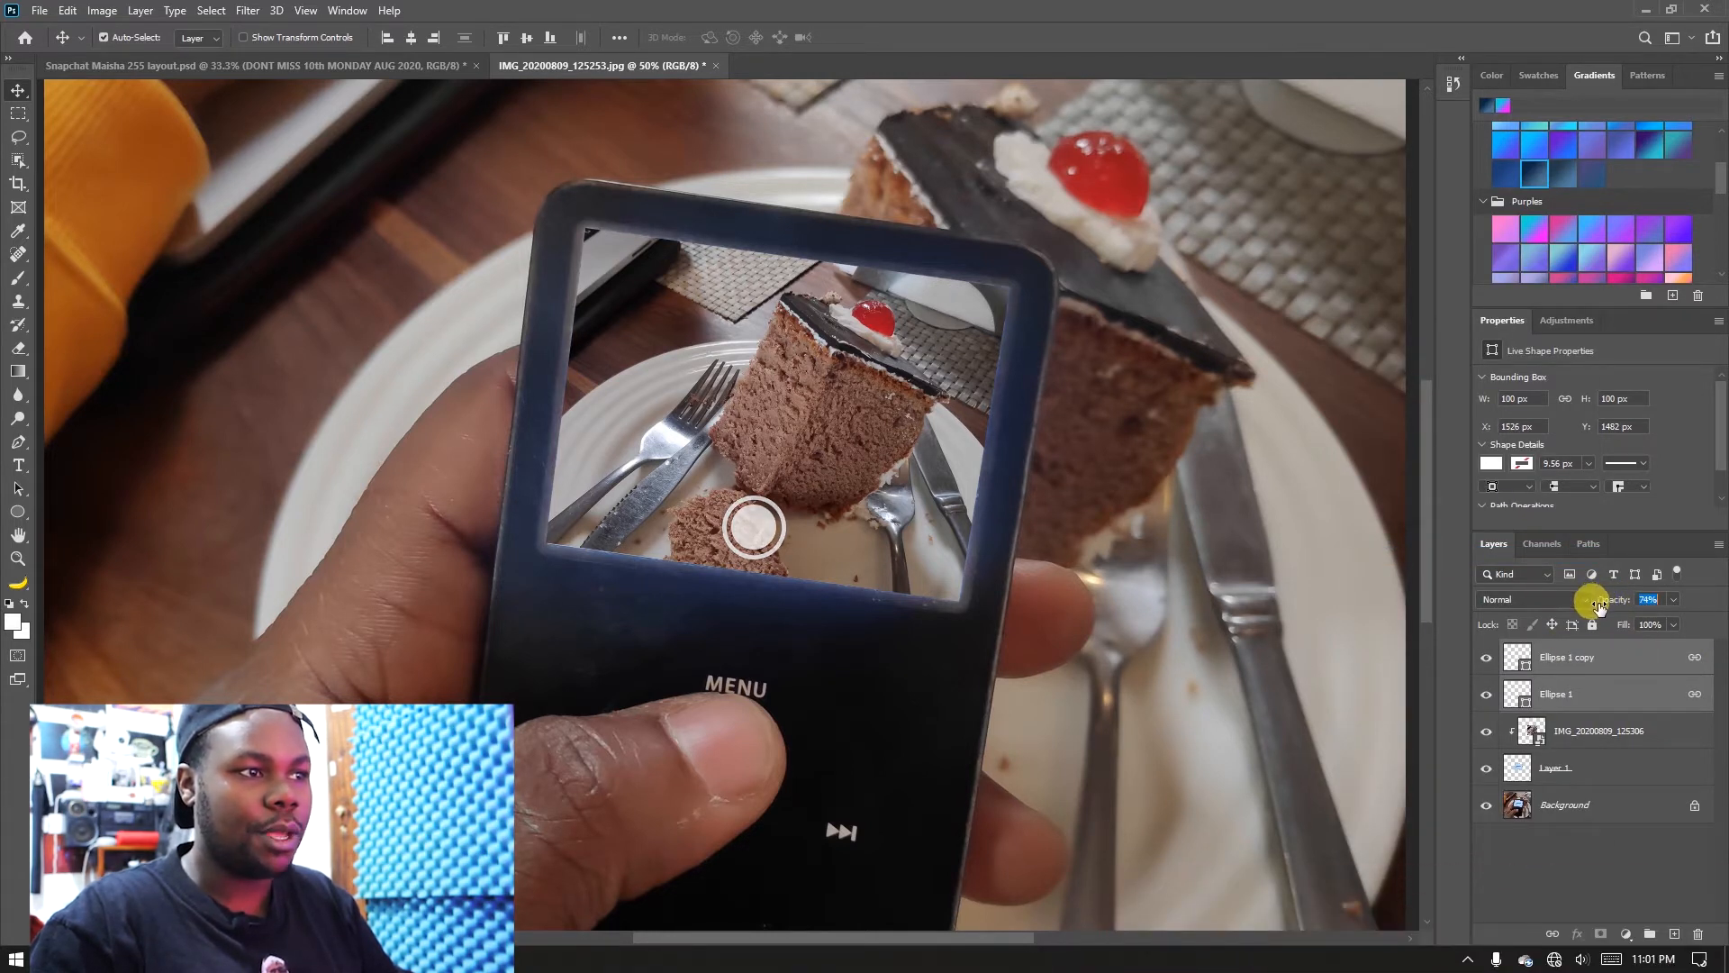
pyautogui.press('z')
pyautogui.keyDown('alt'); pyautogui.click(763, 527); pyautogui.keyUp('alt')
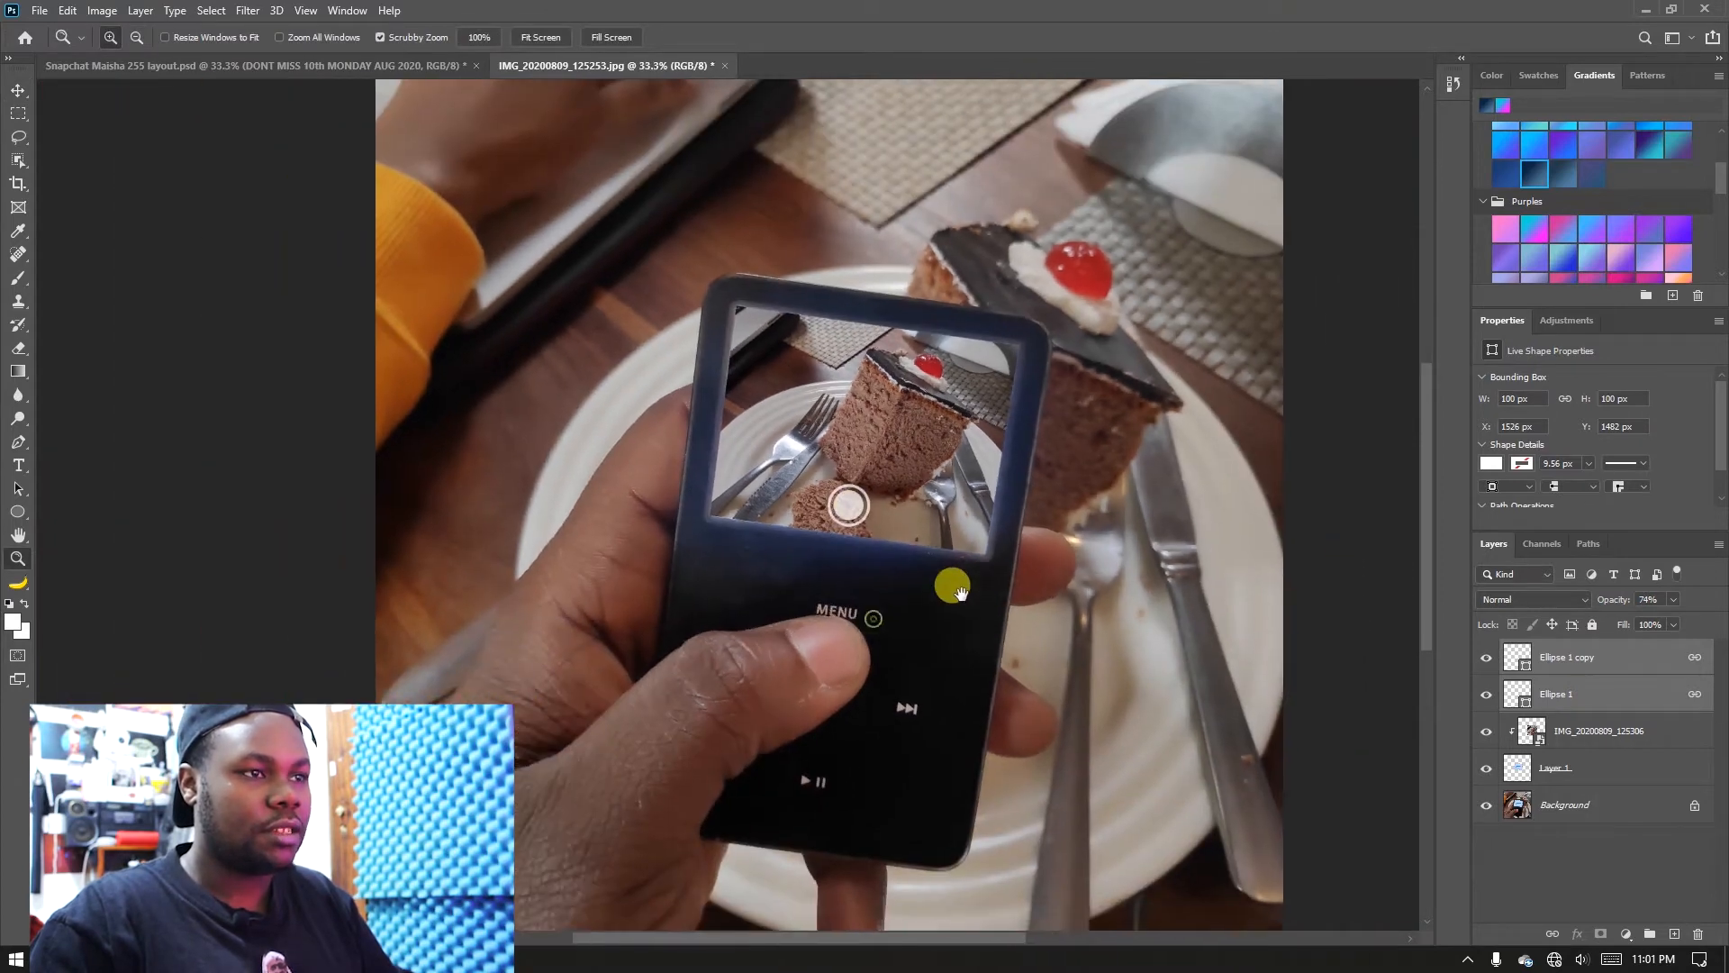
pyautogui.click(870, 500)
pyautogui.press('v')
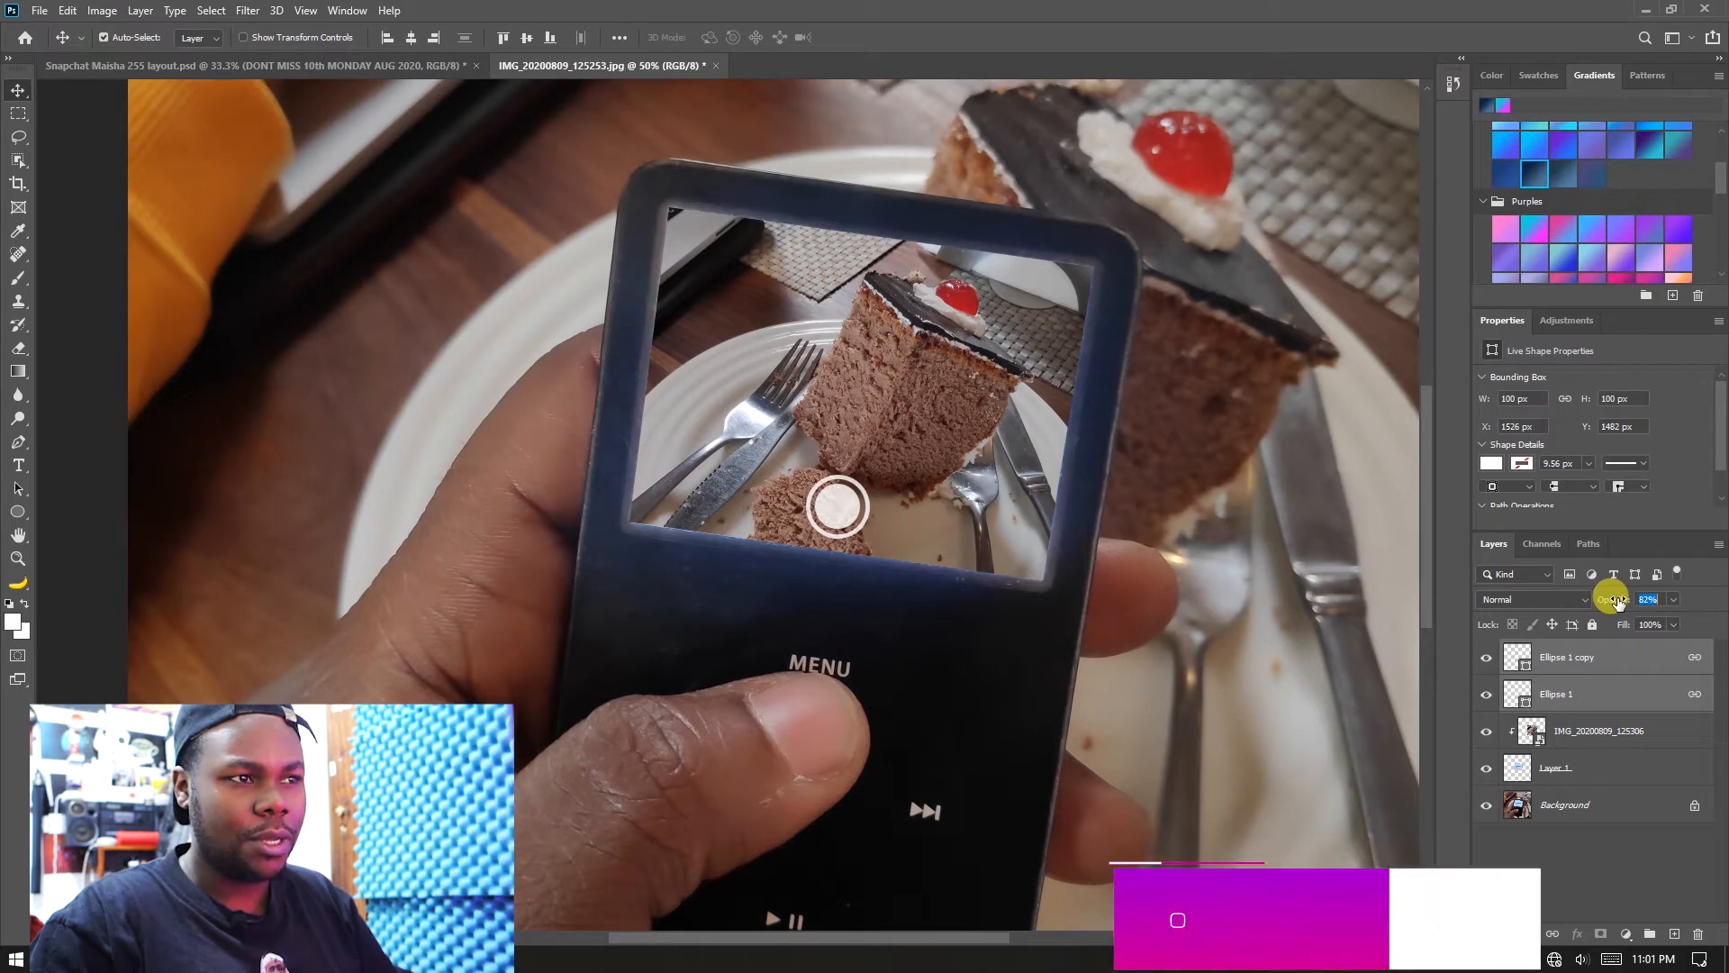
# Step: Nudge the linked shutter button slightly to the right within the iPod's display, to X 1533 px
pyautogui.press('z')
pyautogui.keyDown('alt'); pyautogui.click(817, 546); pyautogui.keyUp('alt')
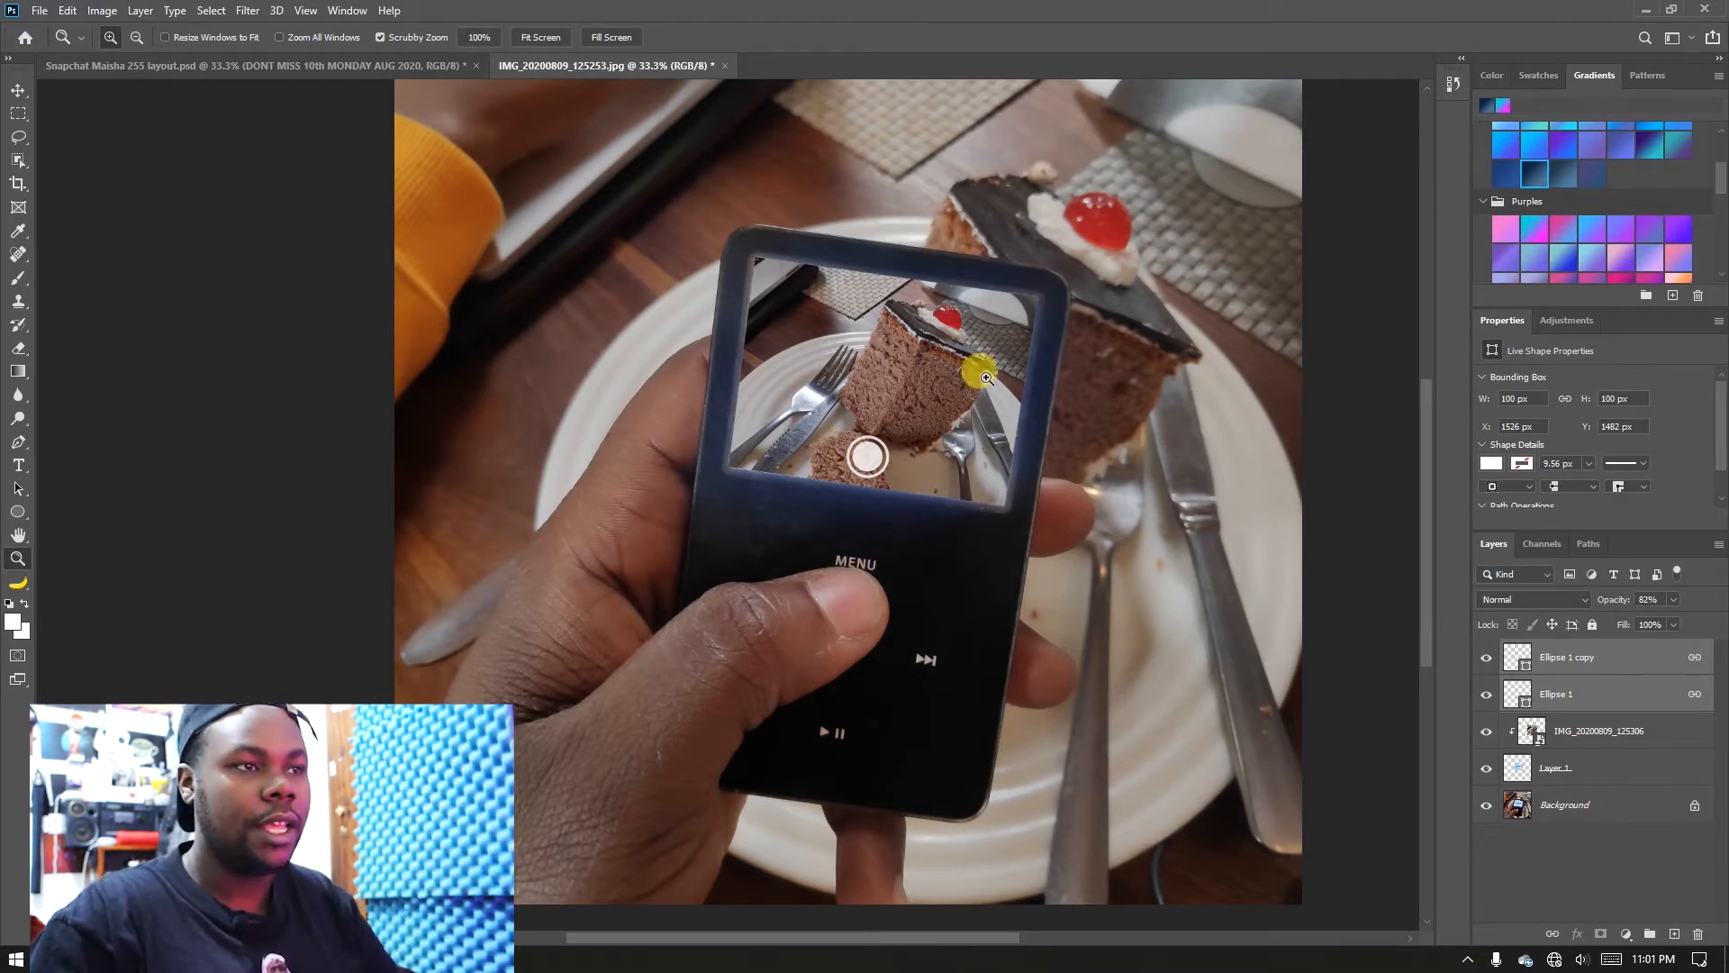
pyautogui.click(1035, 277)
pyautogui.click(1036, 276)
pyautogui.moveTo(1015, 389); pyautogui.dragTo(1109, 300)
pyautogui.click(1053, 312)
pyautogui.keyDown('alt'); pyautogui.click(951, 333); pyautogui.keyUp('alt')
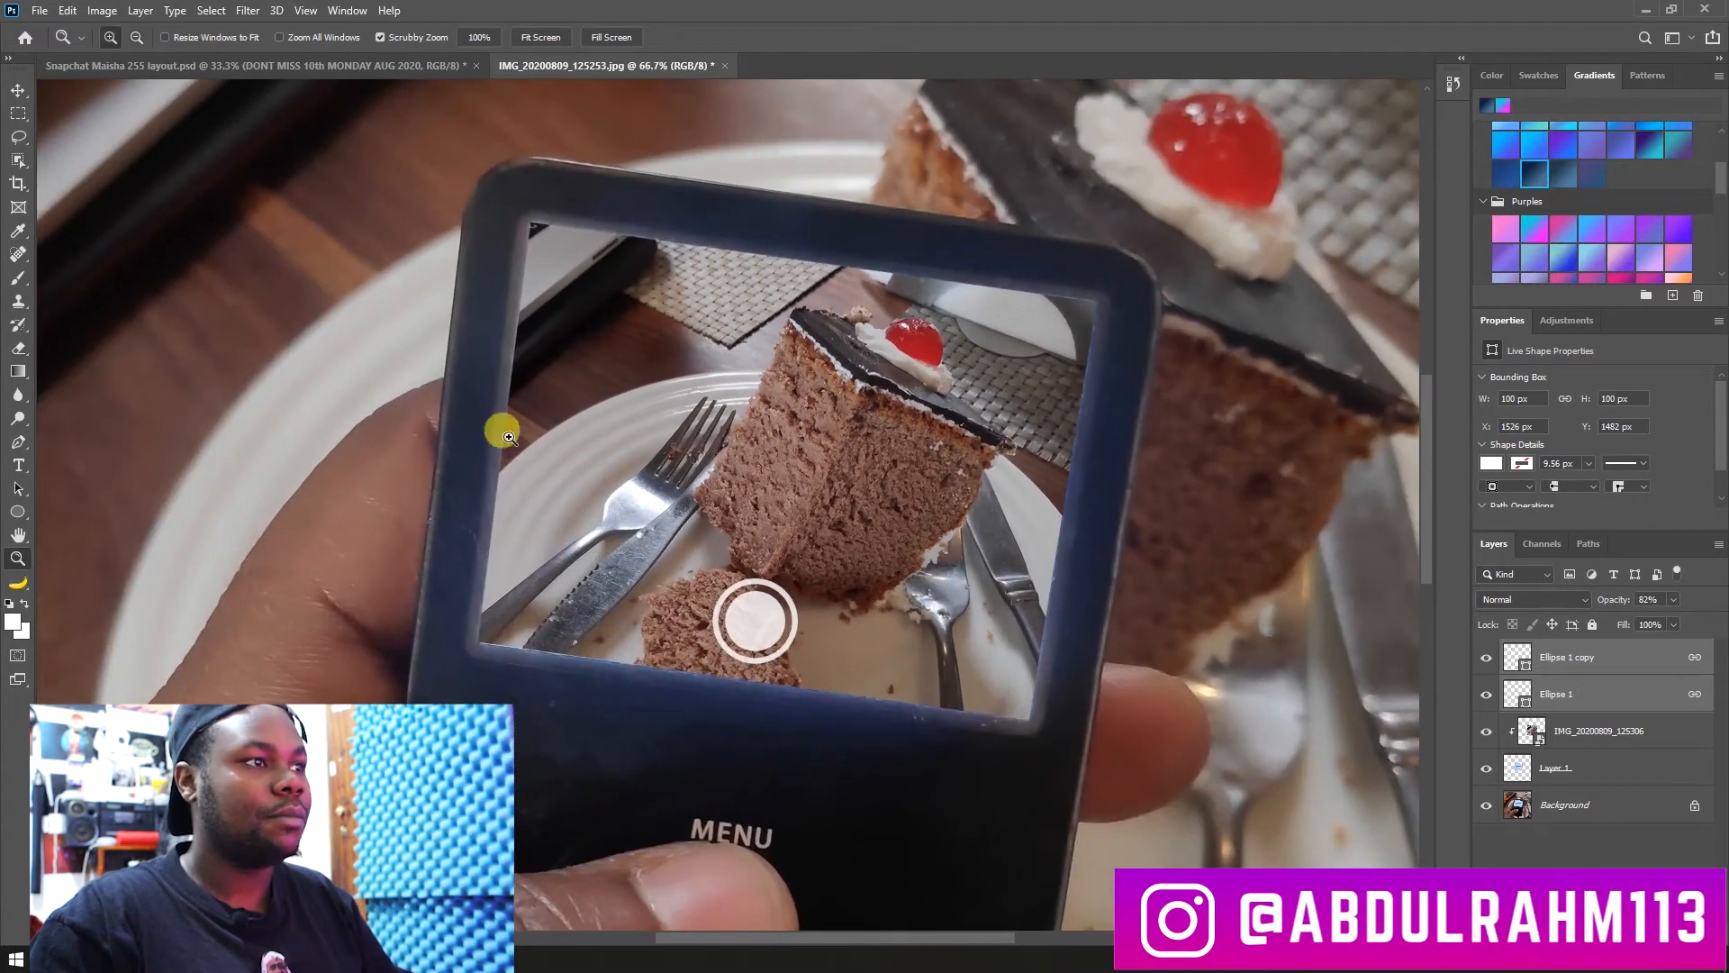
pyautogui.press('v')
pyautogui.moveTo(779, 641); pyautogui.dragTo(745, 635)
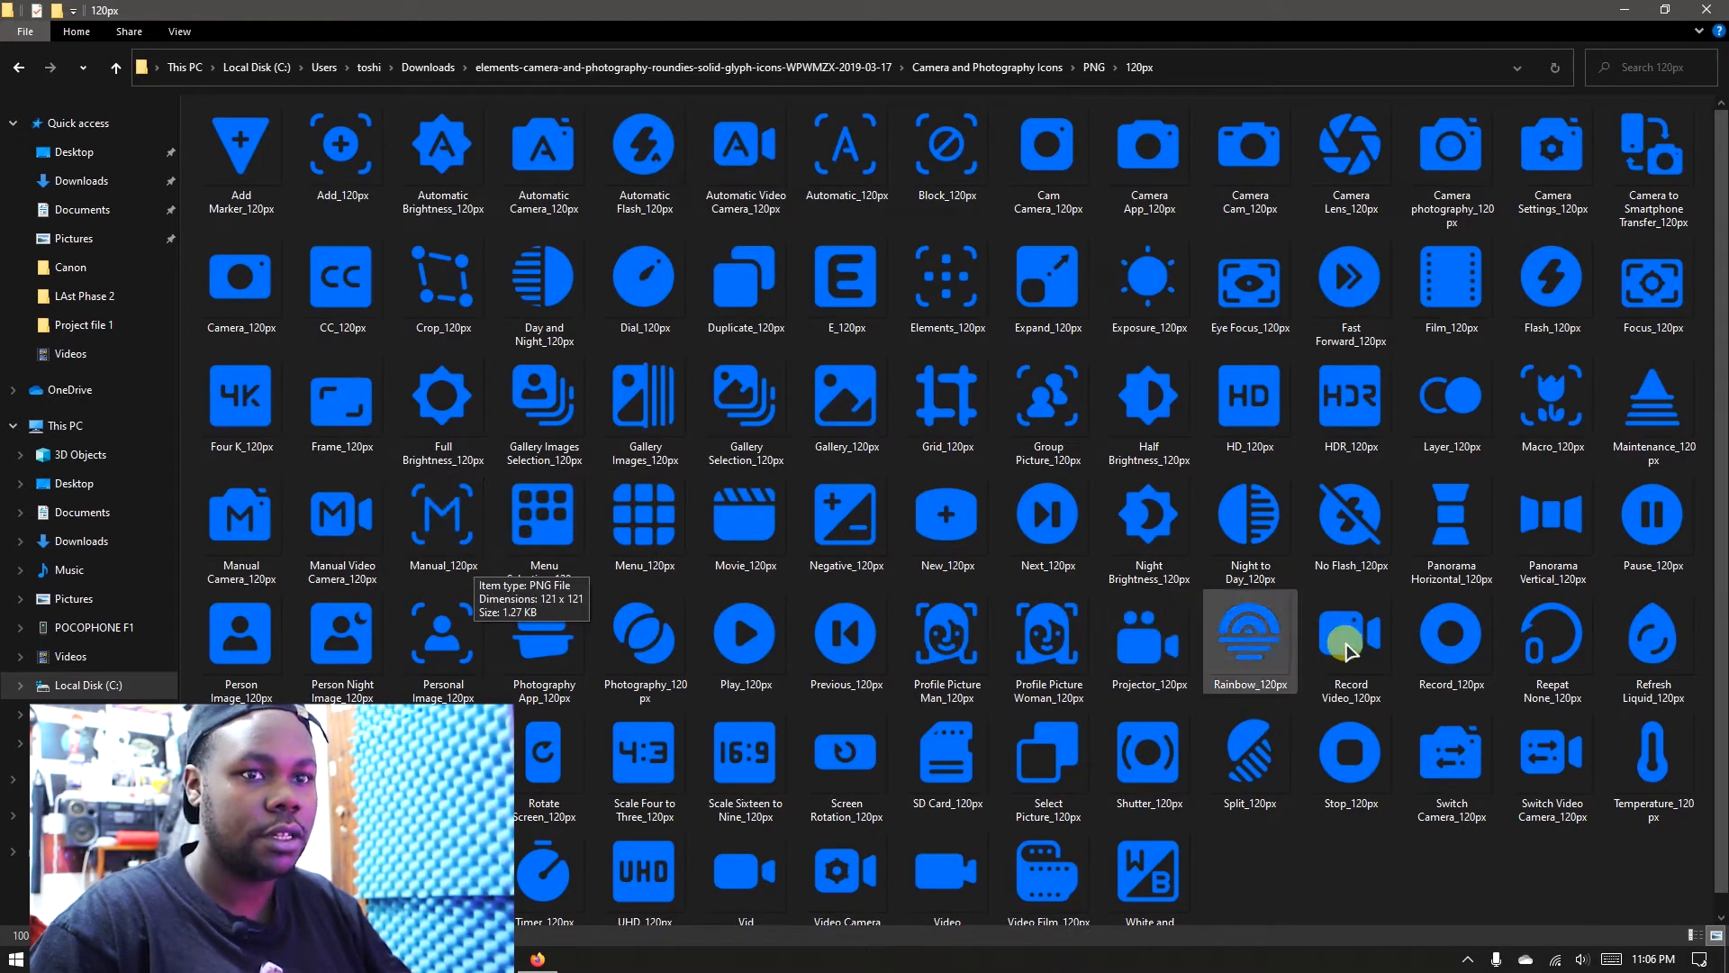
# Step: Place the HD_120px icon from the 120px icon folder and position it in the upper-left corner of the iPod's display
pyautogui.moveTo(1243, 401); pyautogui.dragTo(1238, 465)
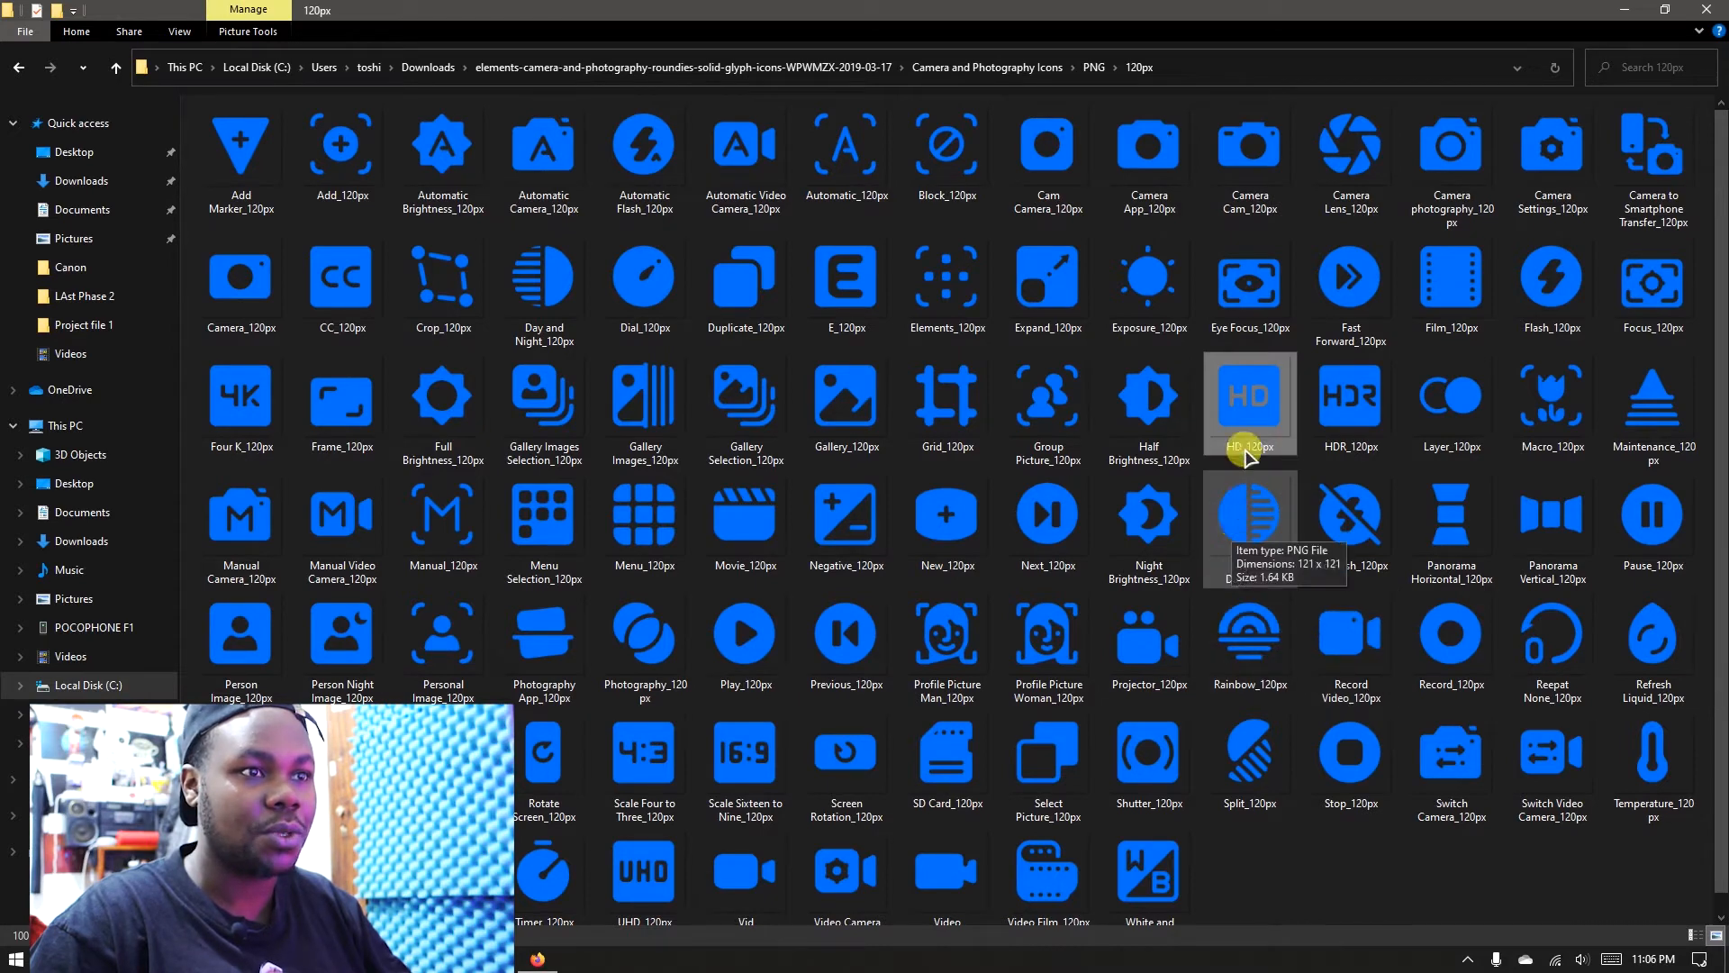
pyautogui.moveTo(1232, 416); pyautogui.dragTo(807, 471)
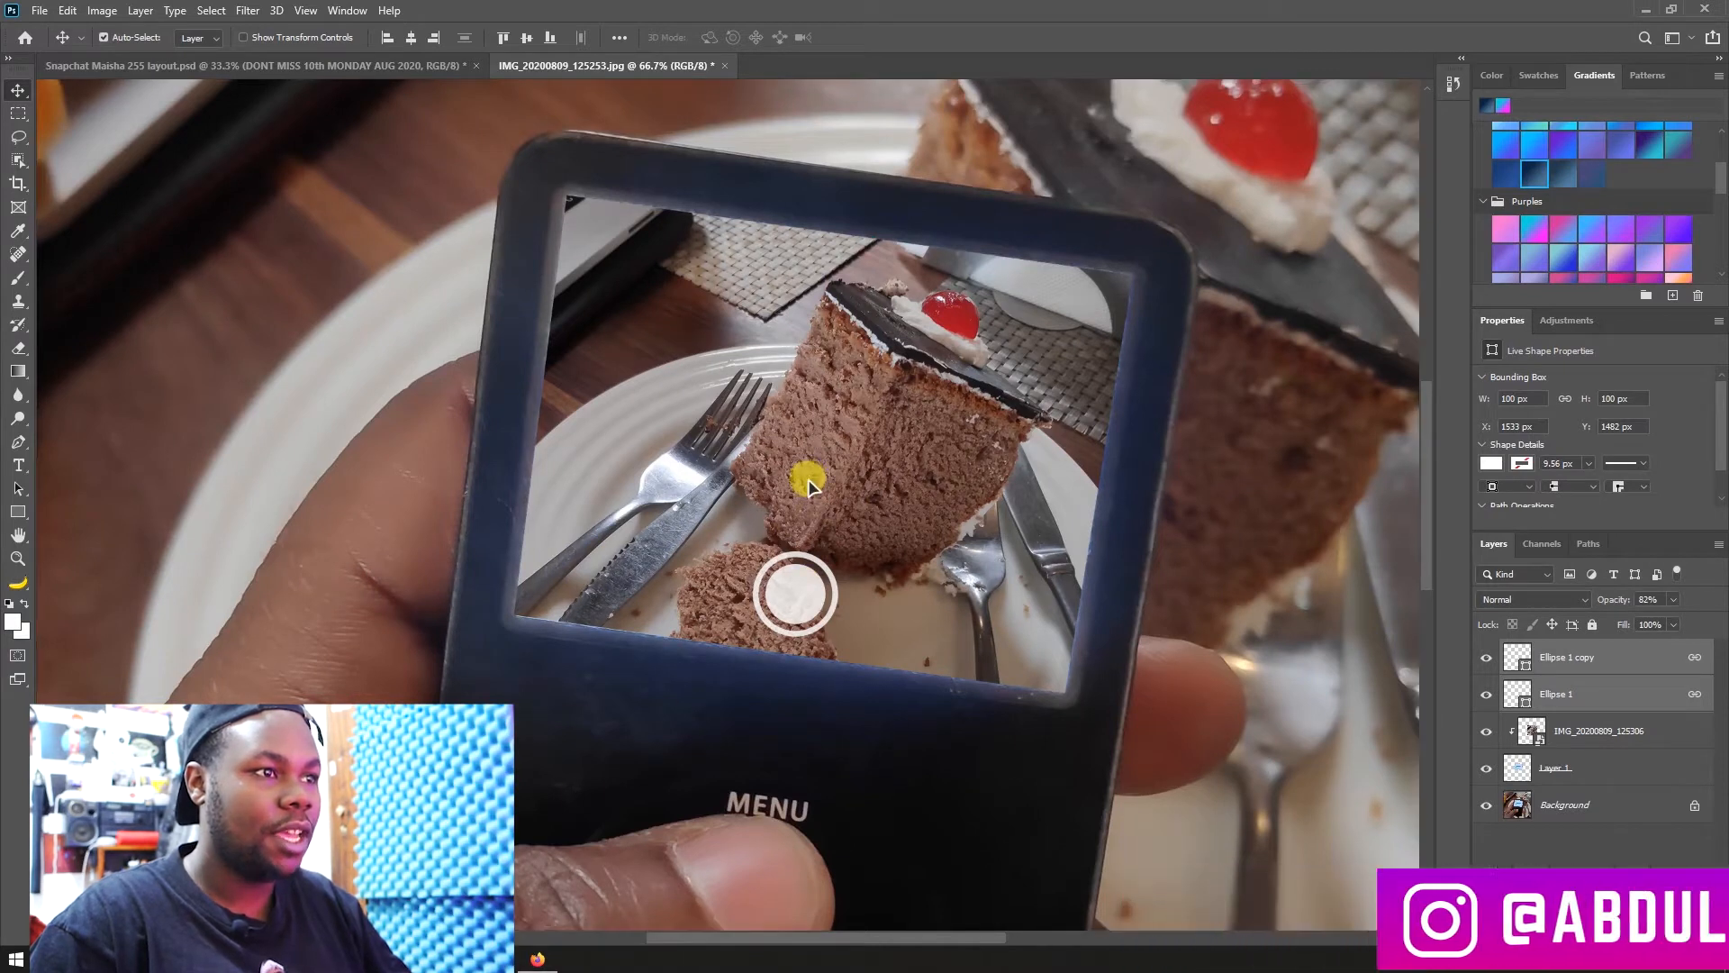
pyautogui.press('Return')
pyautogui.moveTo(731, 509); pyautogui.dragTo(613, 255)
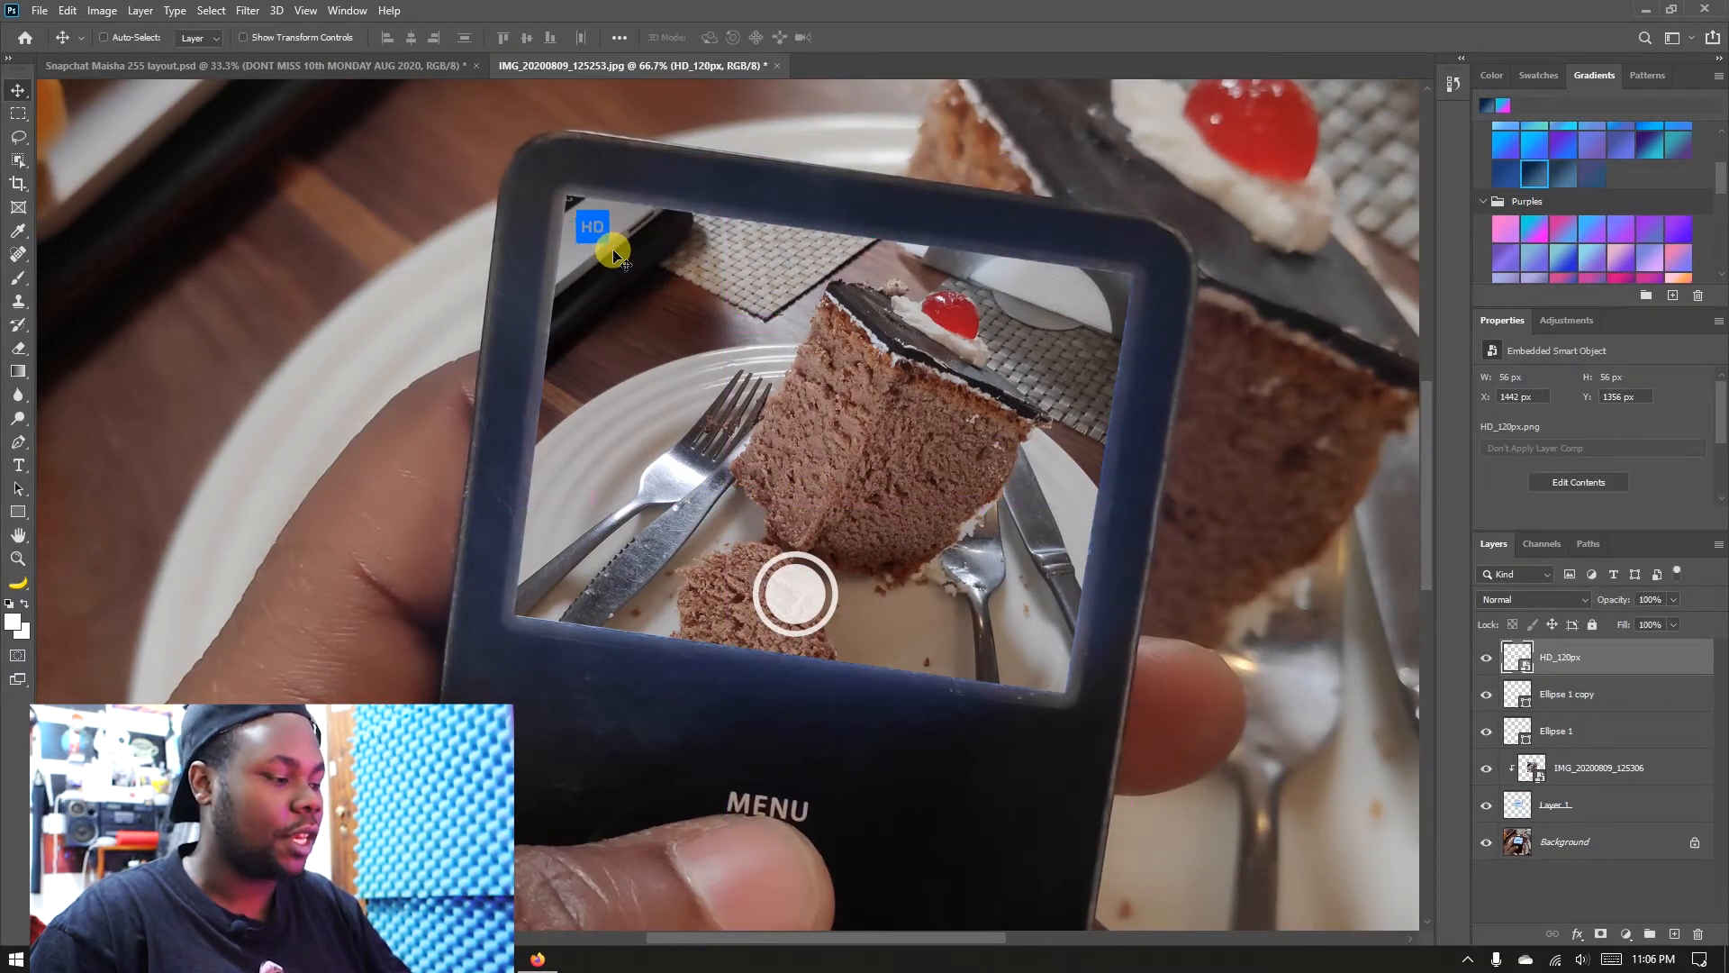
# Step: Rotate the HD icon a few degrees clockwise to match the display's tilt and nudge it slightly upward
pyautogui.hotkey('ctrl', 't')
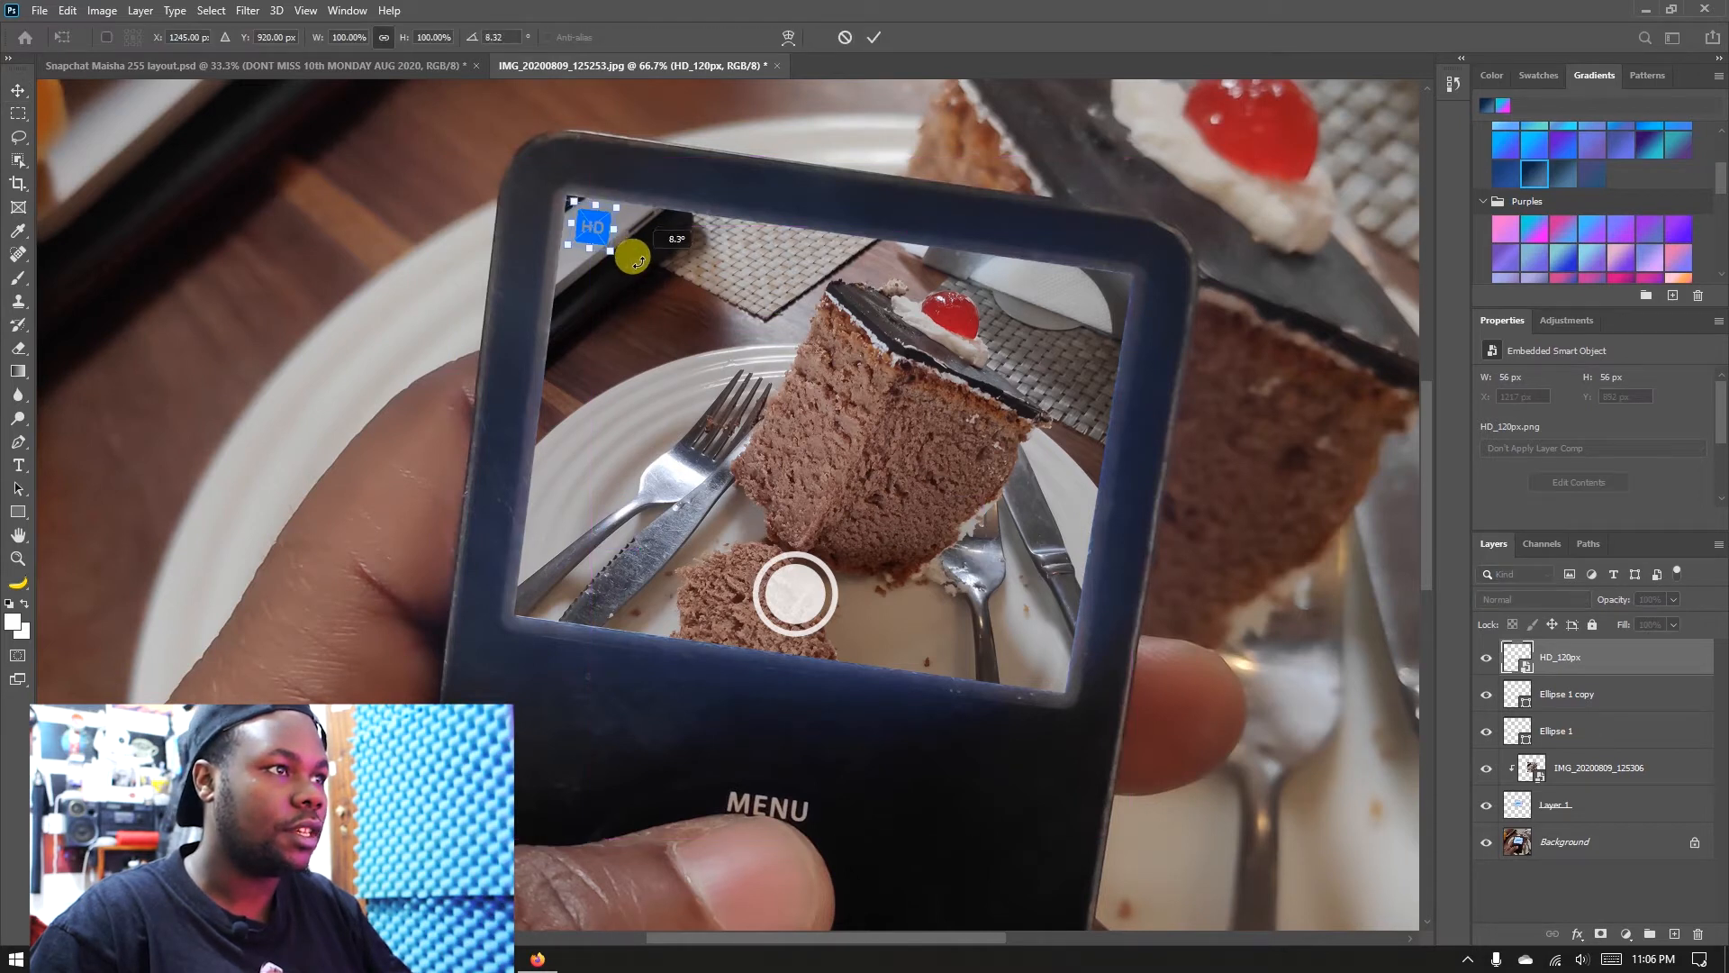
pyautogui.moveTo(637, 262); pyautogui.dragTo(635, 259)
pyautogui.press('Return')
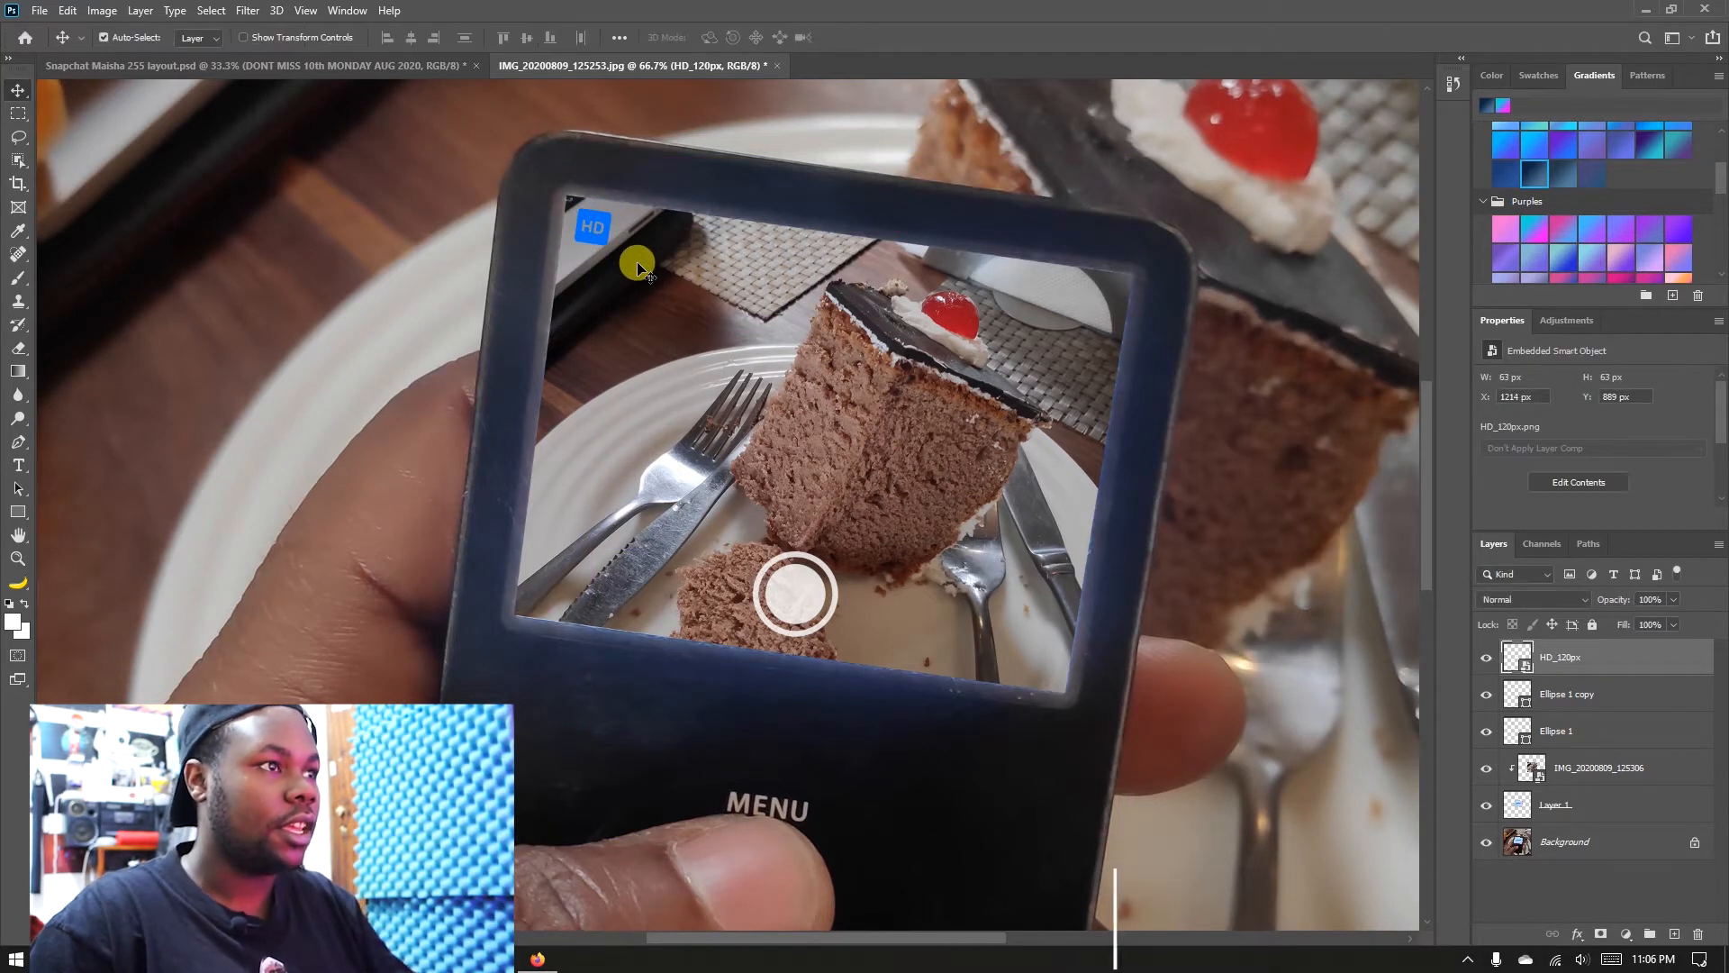
pyautogui.moveTo(648, 257); pyautogui.dragTo(643, 252)
pyautogui.press('ctrl')
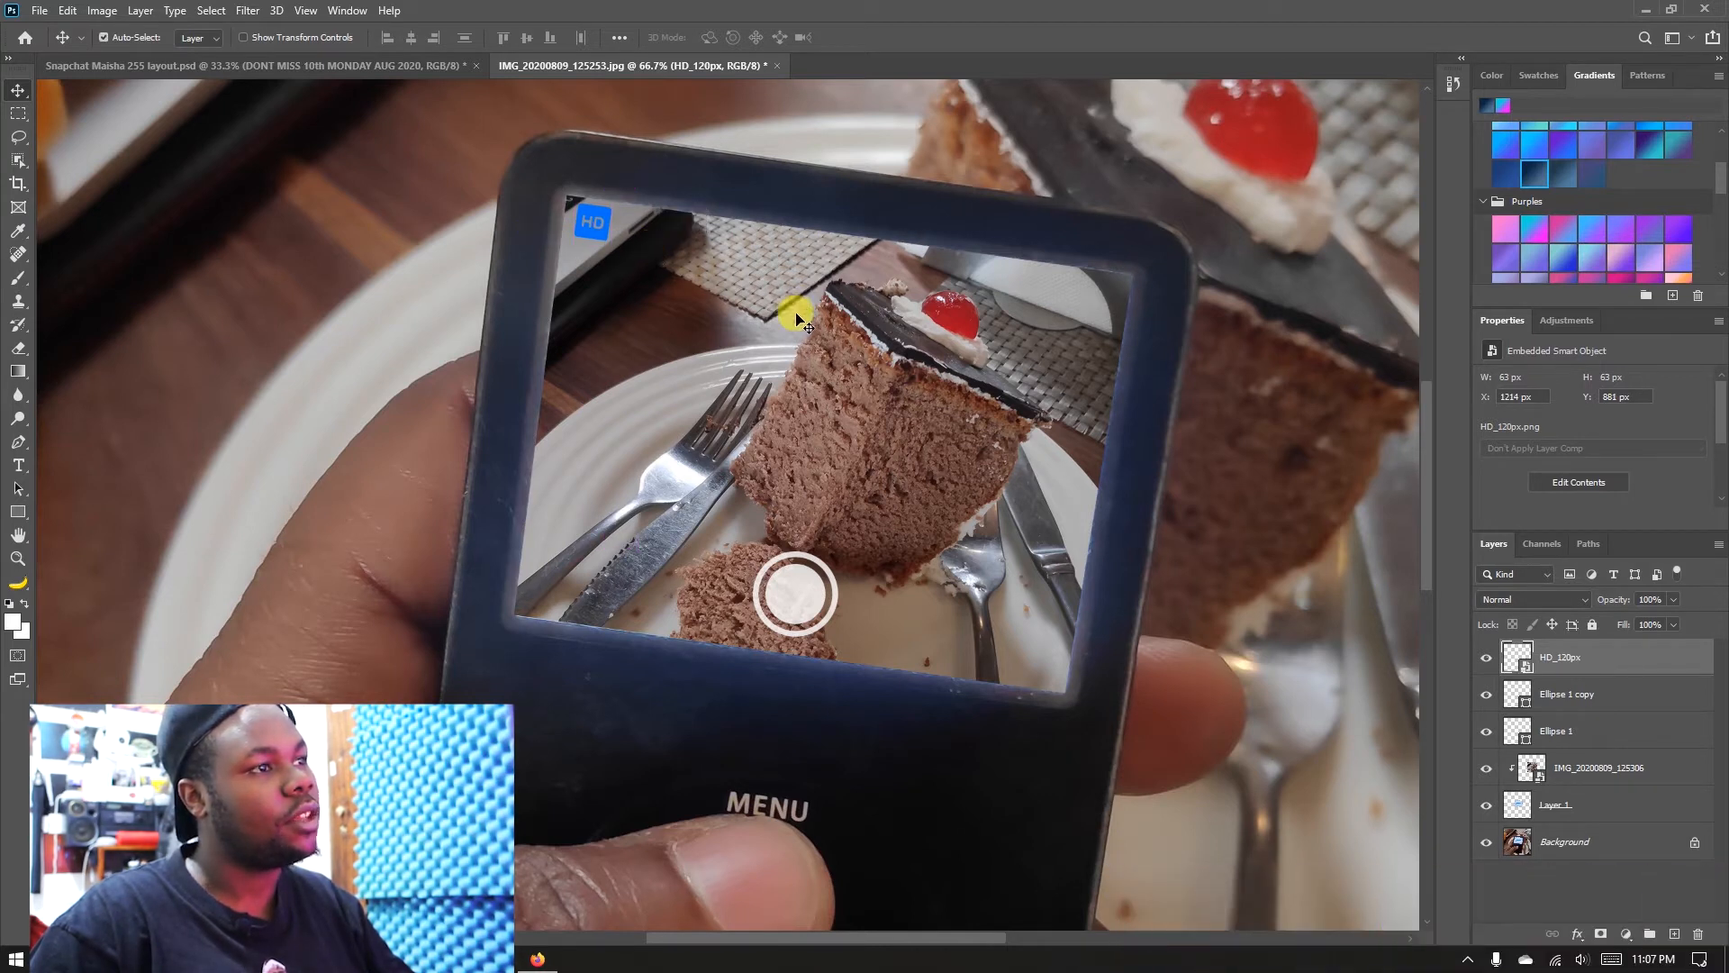
pyautogui.hotkey('ctrl', 't')
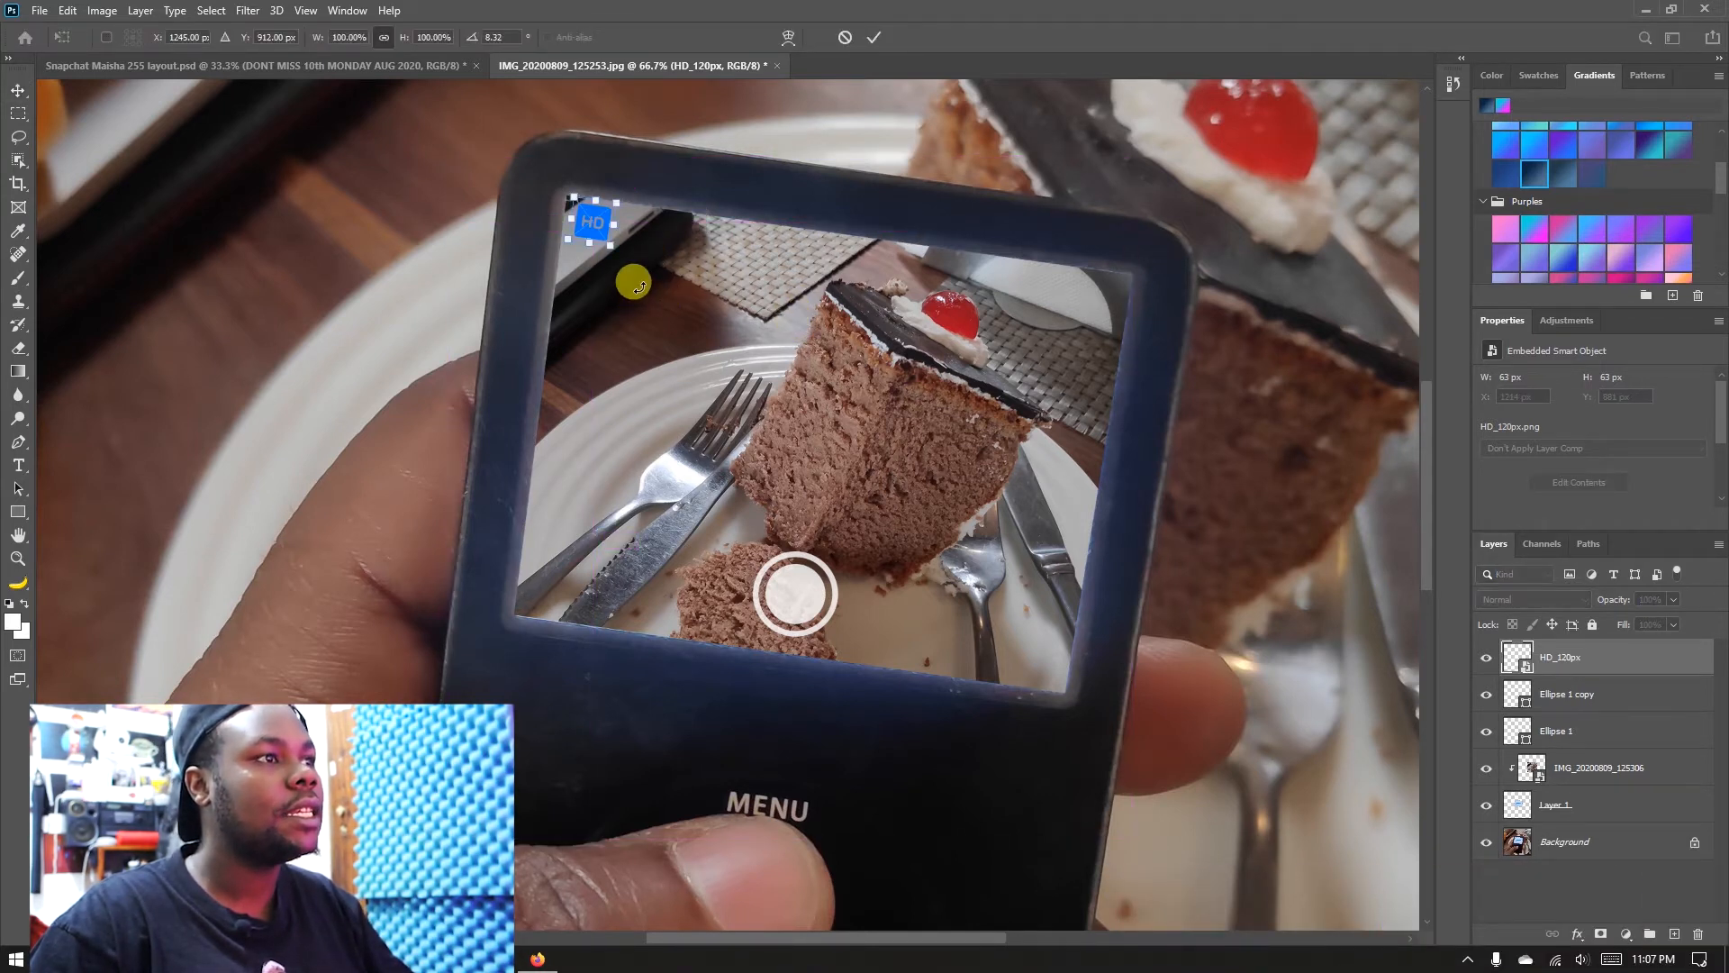
pyautogui.moveTo(641, 287); pyautogui.dragTo(628, 277)
pyautogui.press('Return')
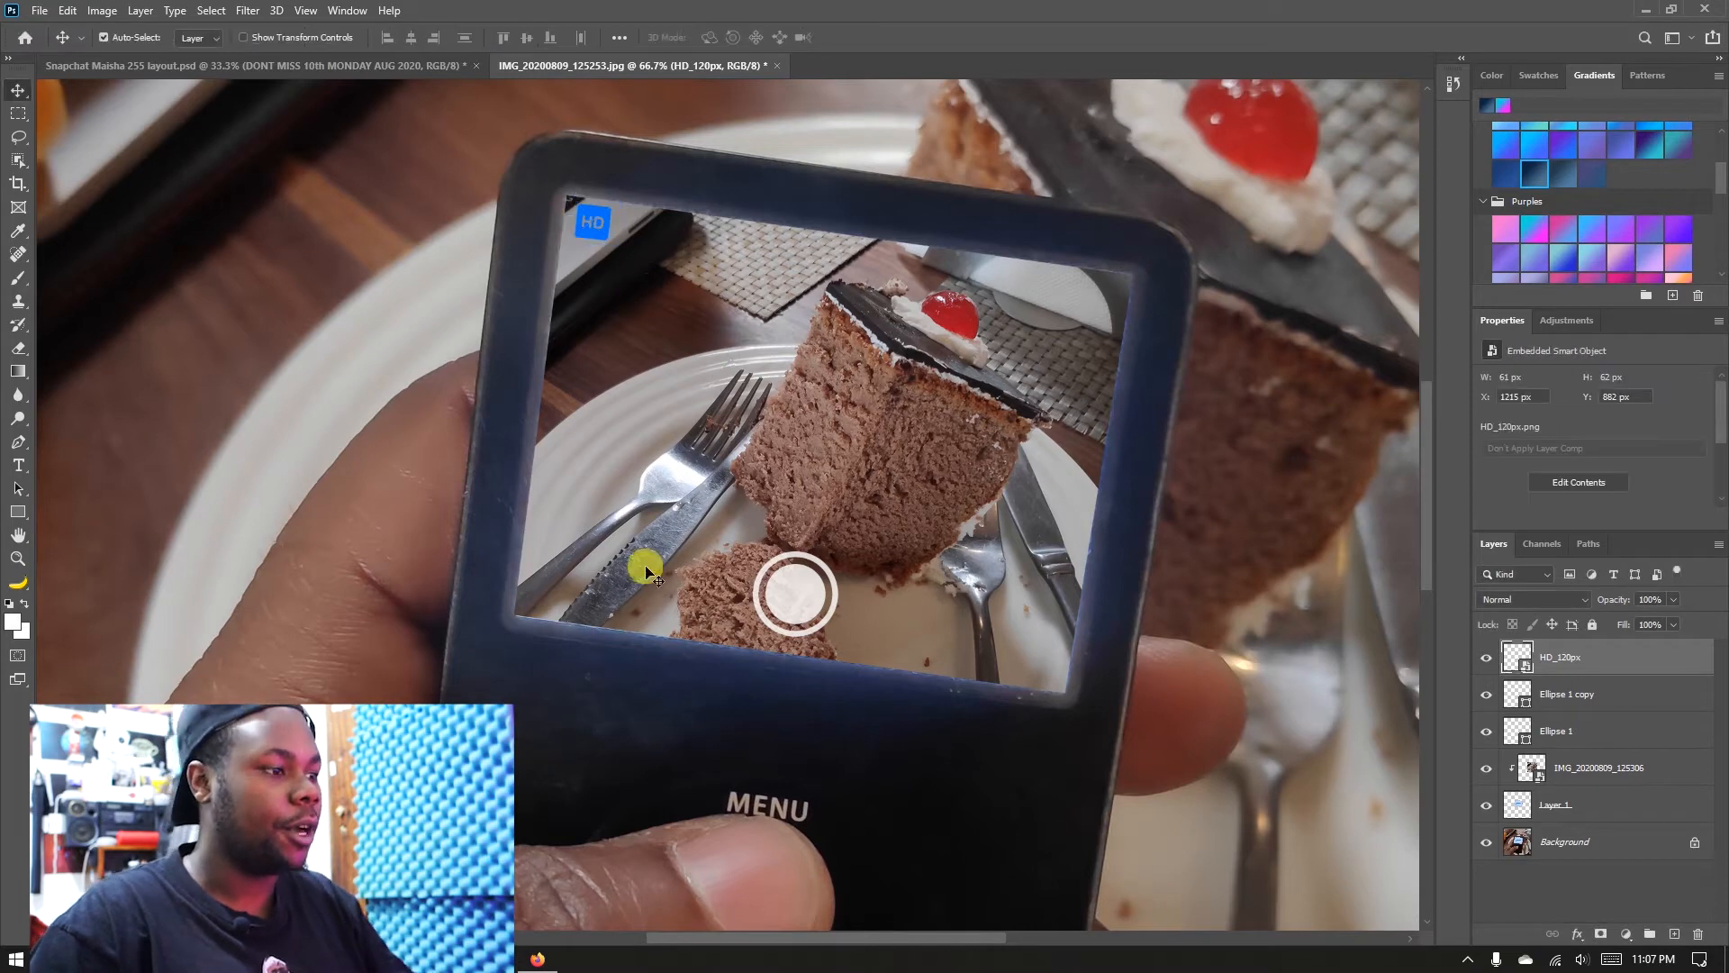
# Step: Place the Layer_120px icon from the icon folder just below the HD icon and rotate it about 7.45°
pyautogui.click(451, 959)
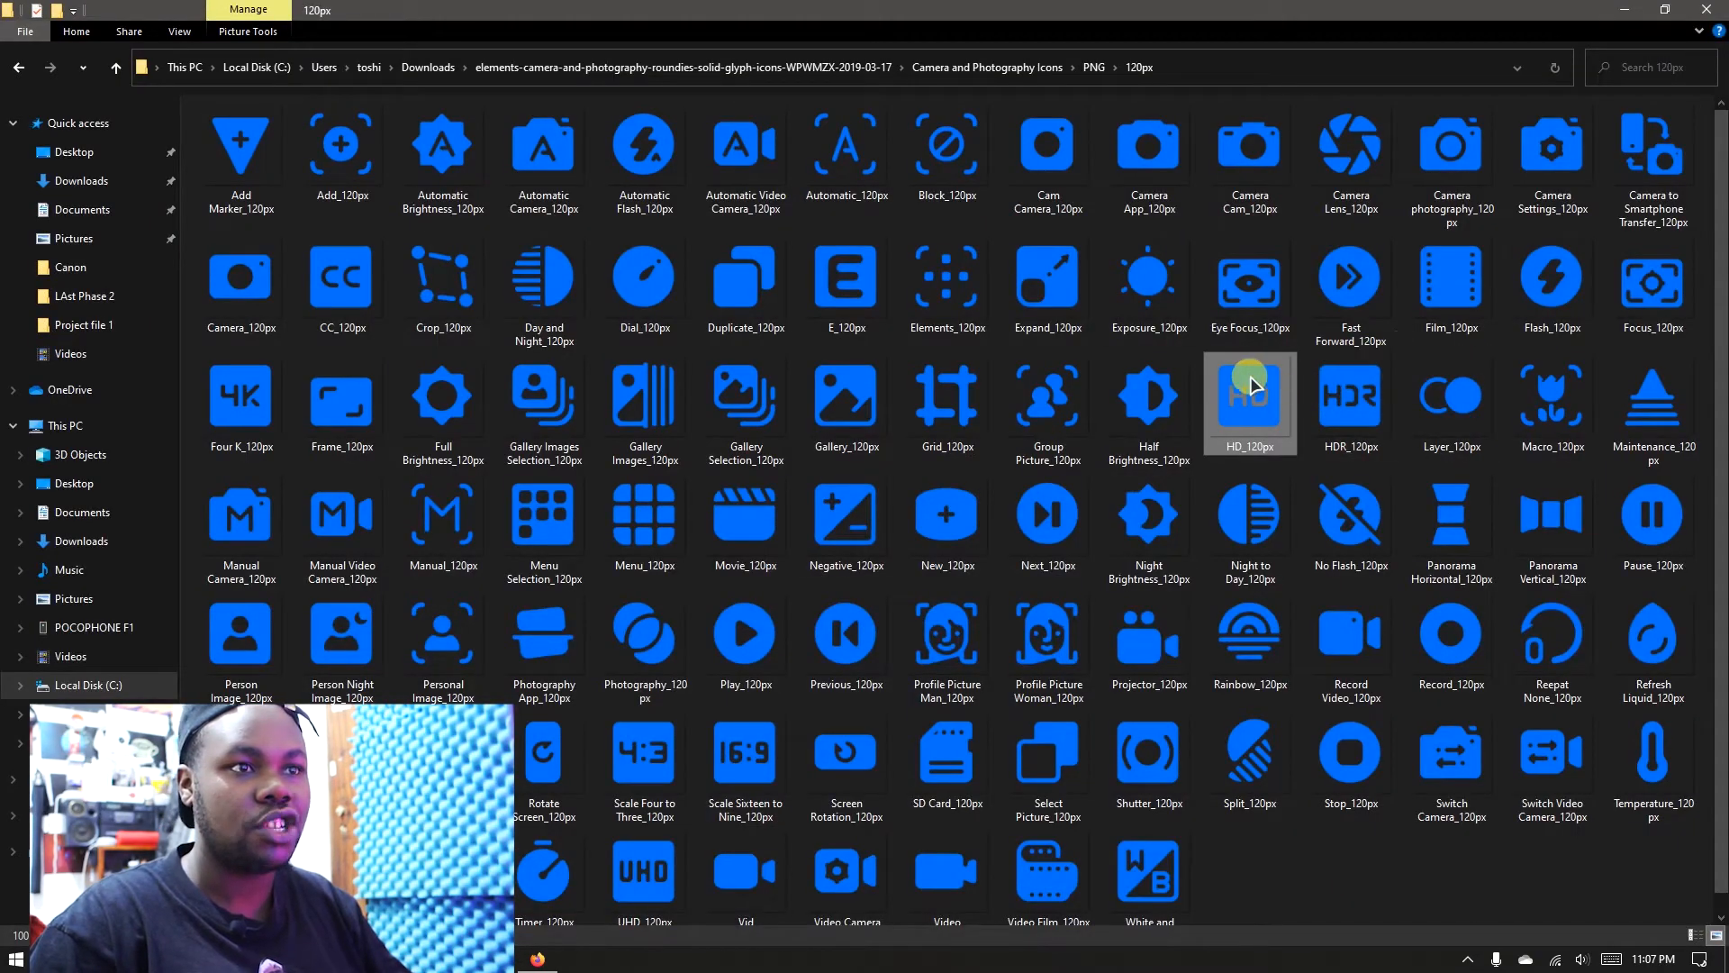
pyautogui.click(1450, 396)
pyautogui.scroll(-1, 643, 783)
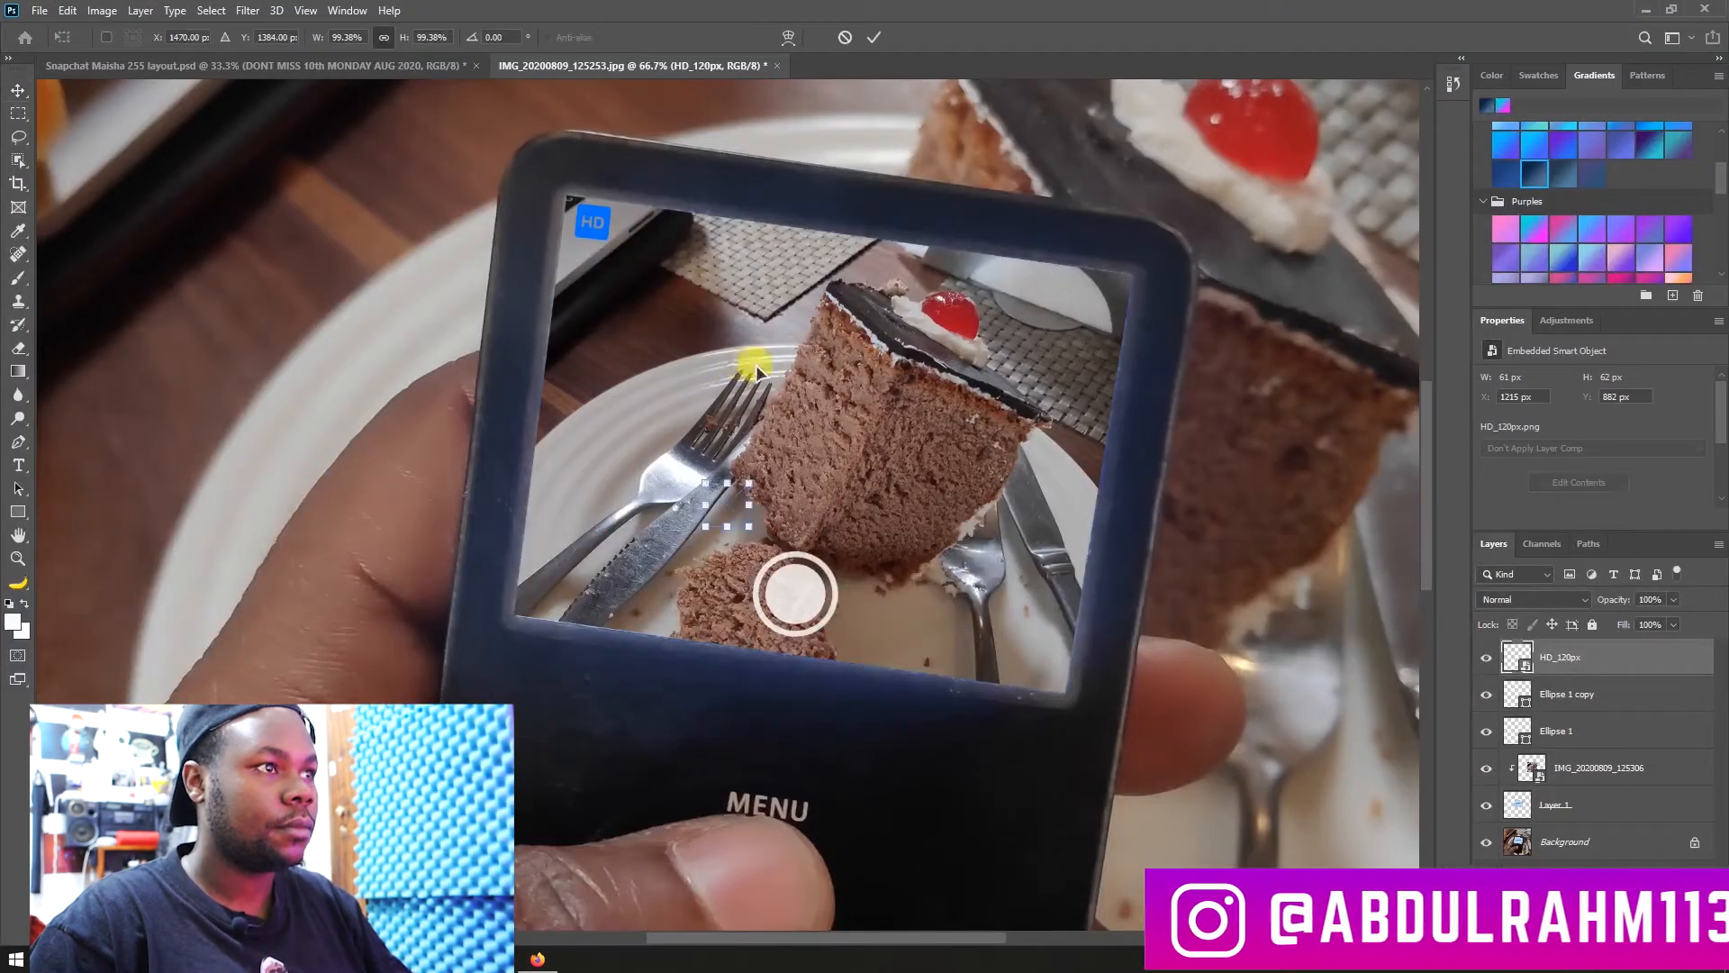
pyautogui.press('Return')
pyautogui.moveTo(734, 503); pyautogui.dragTo(589, 288)
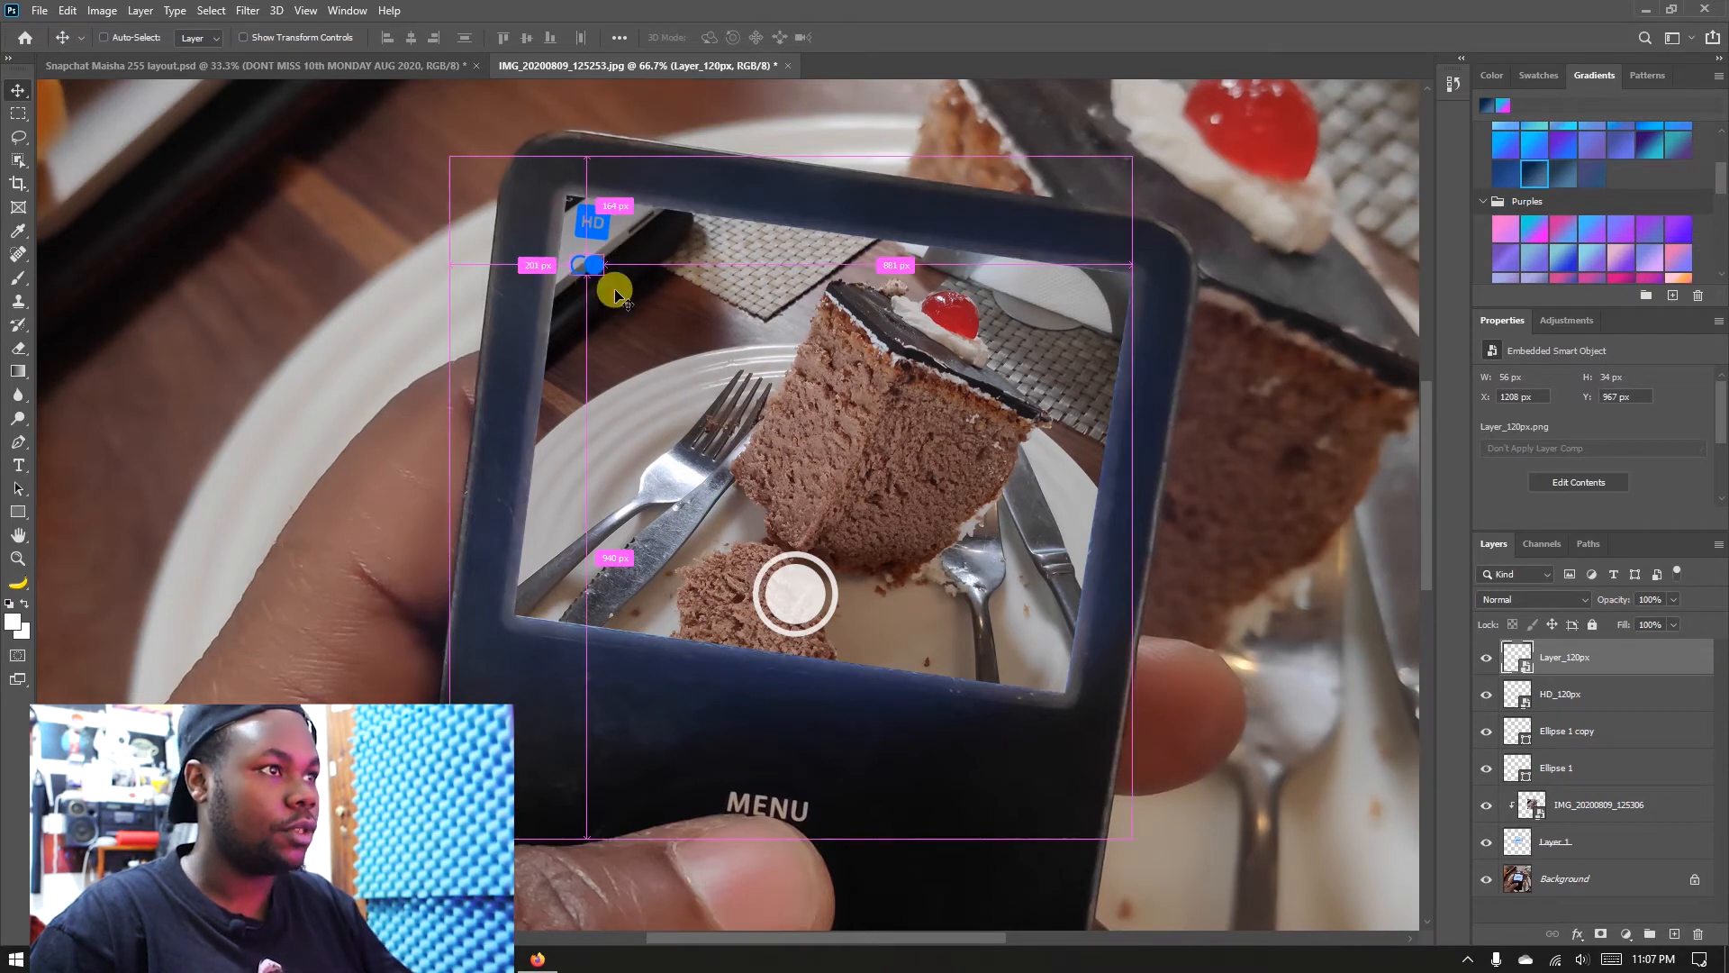
pyautogui.hotkey('ctrl', 't')
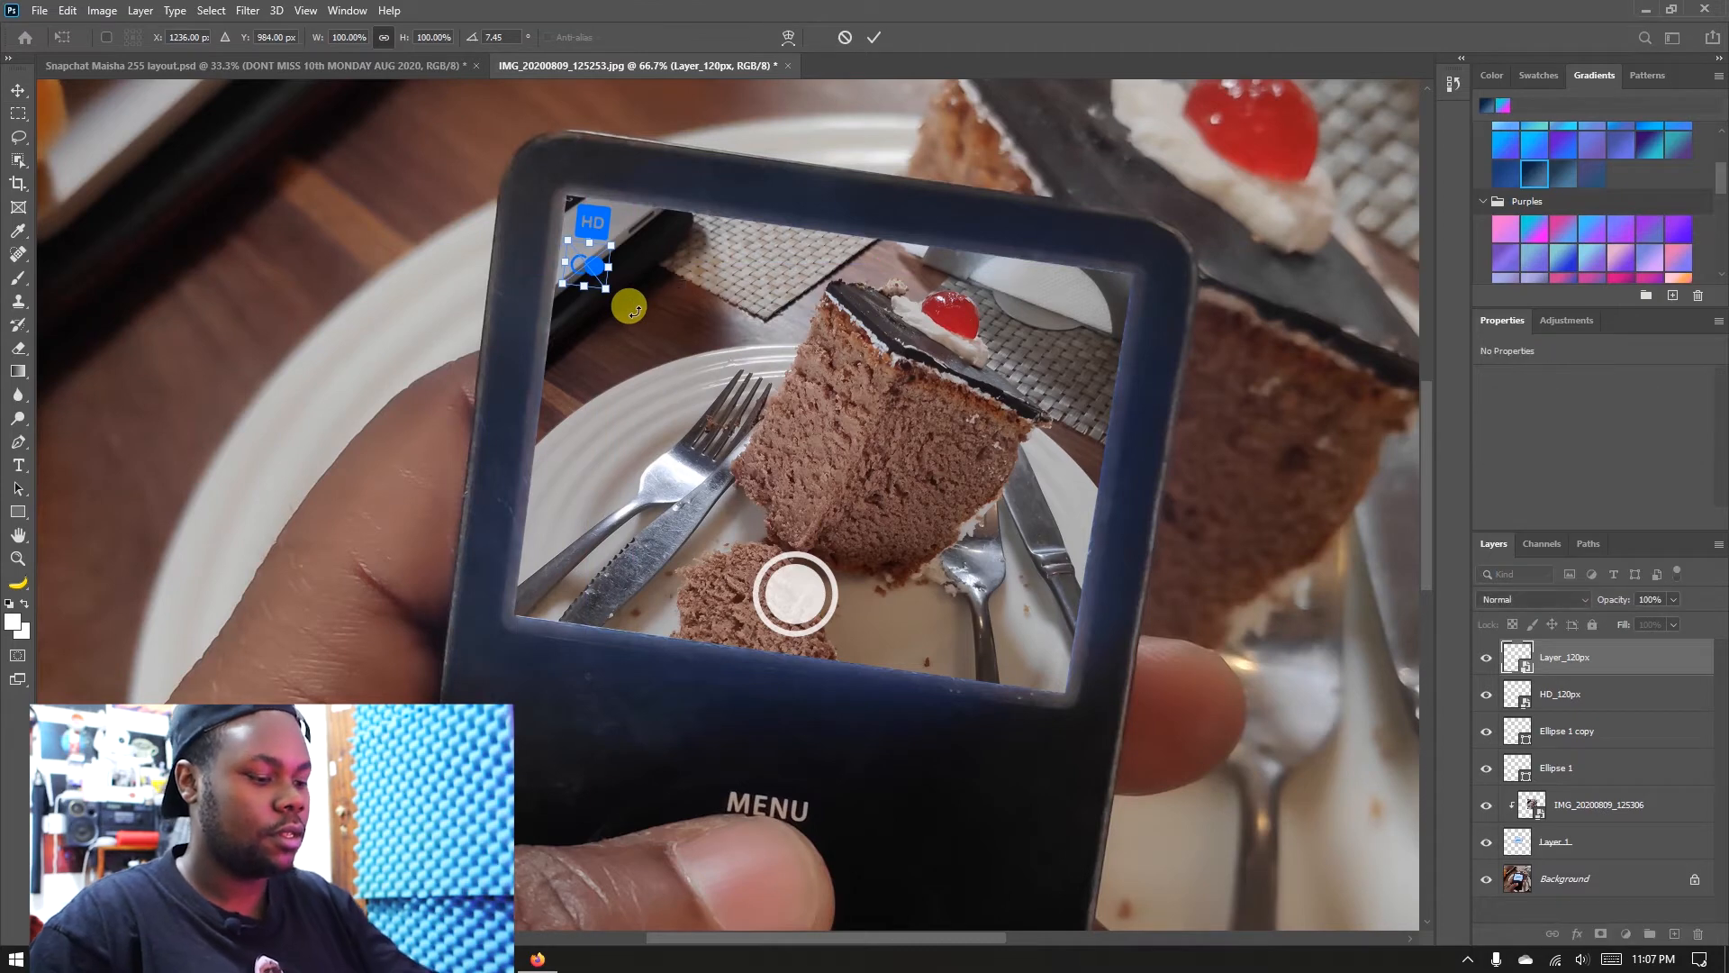
pyautogui.press('Return')
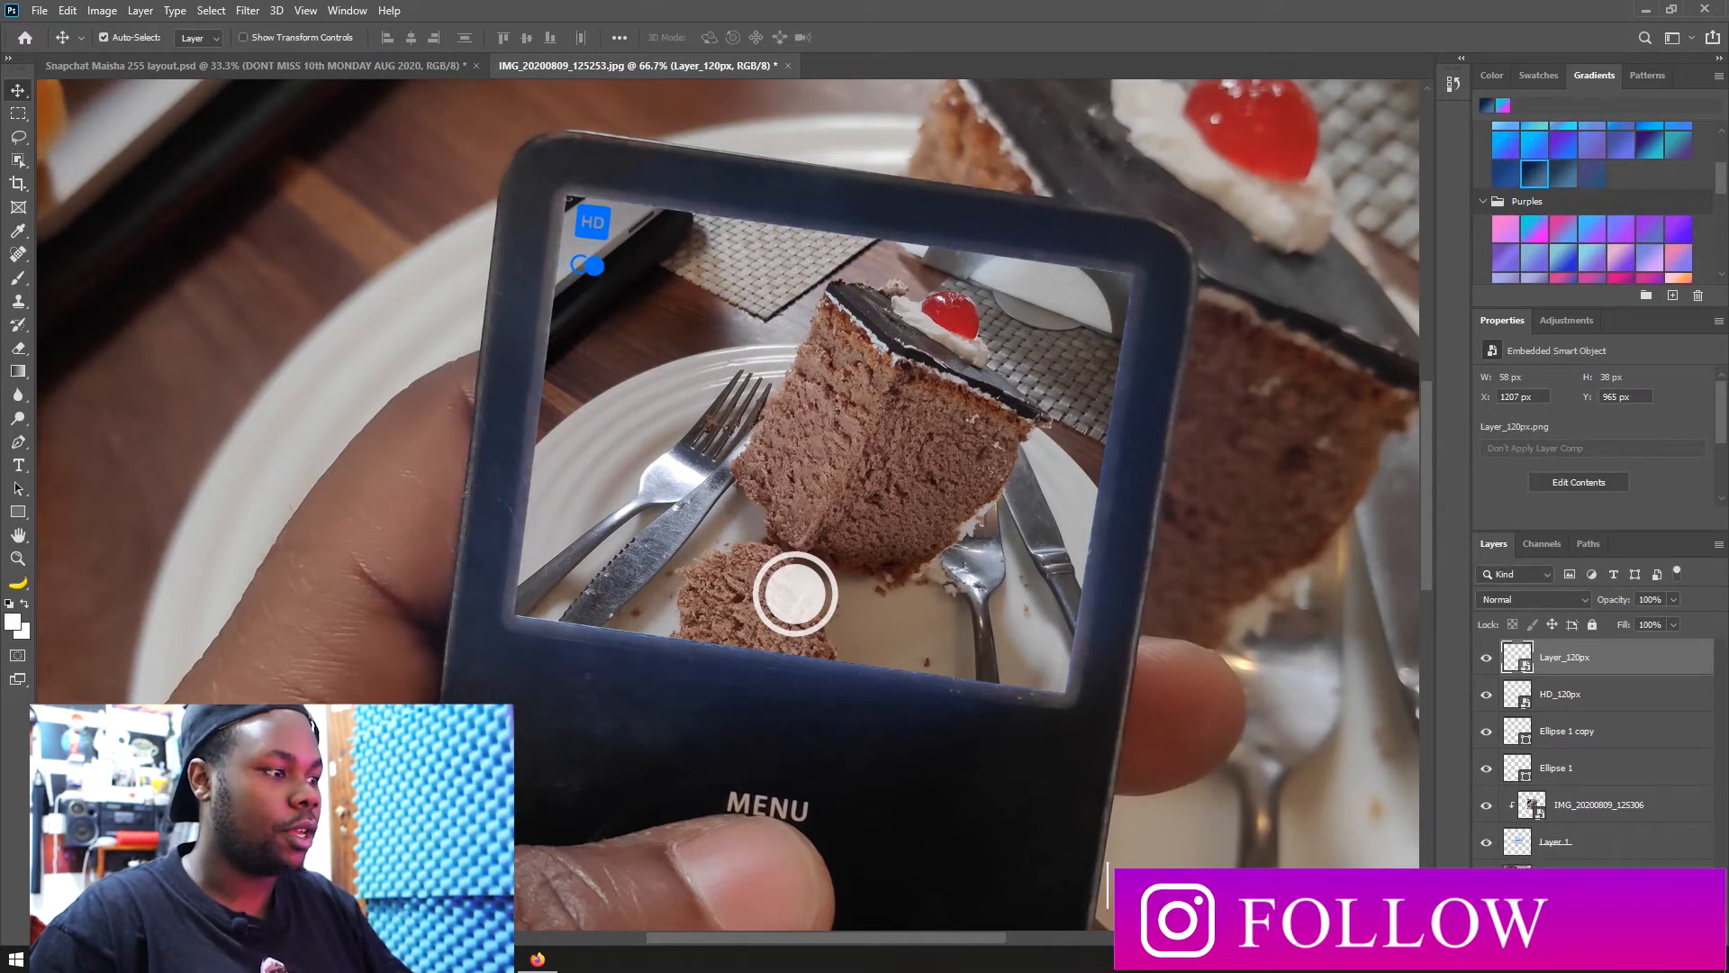
# Step: Place the Scale Four to Three_120px icon in the upper-right corner of the iPod's display, rotated about 8.96°
pyautogui.click(297, 959)
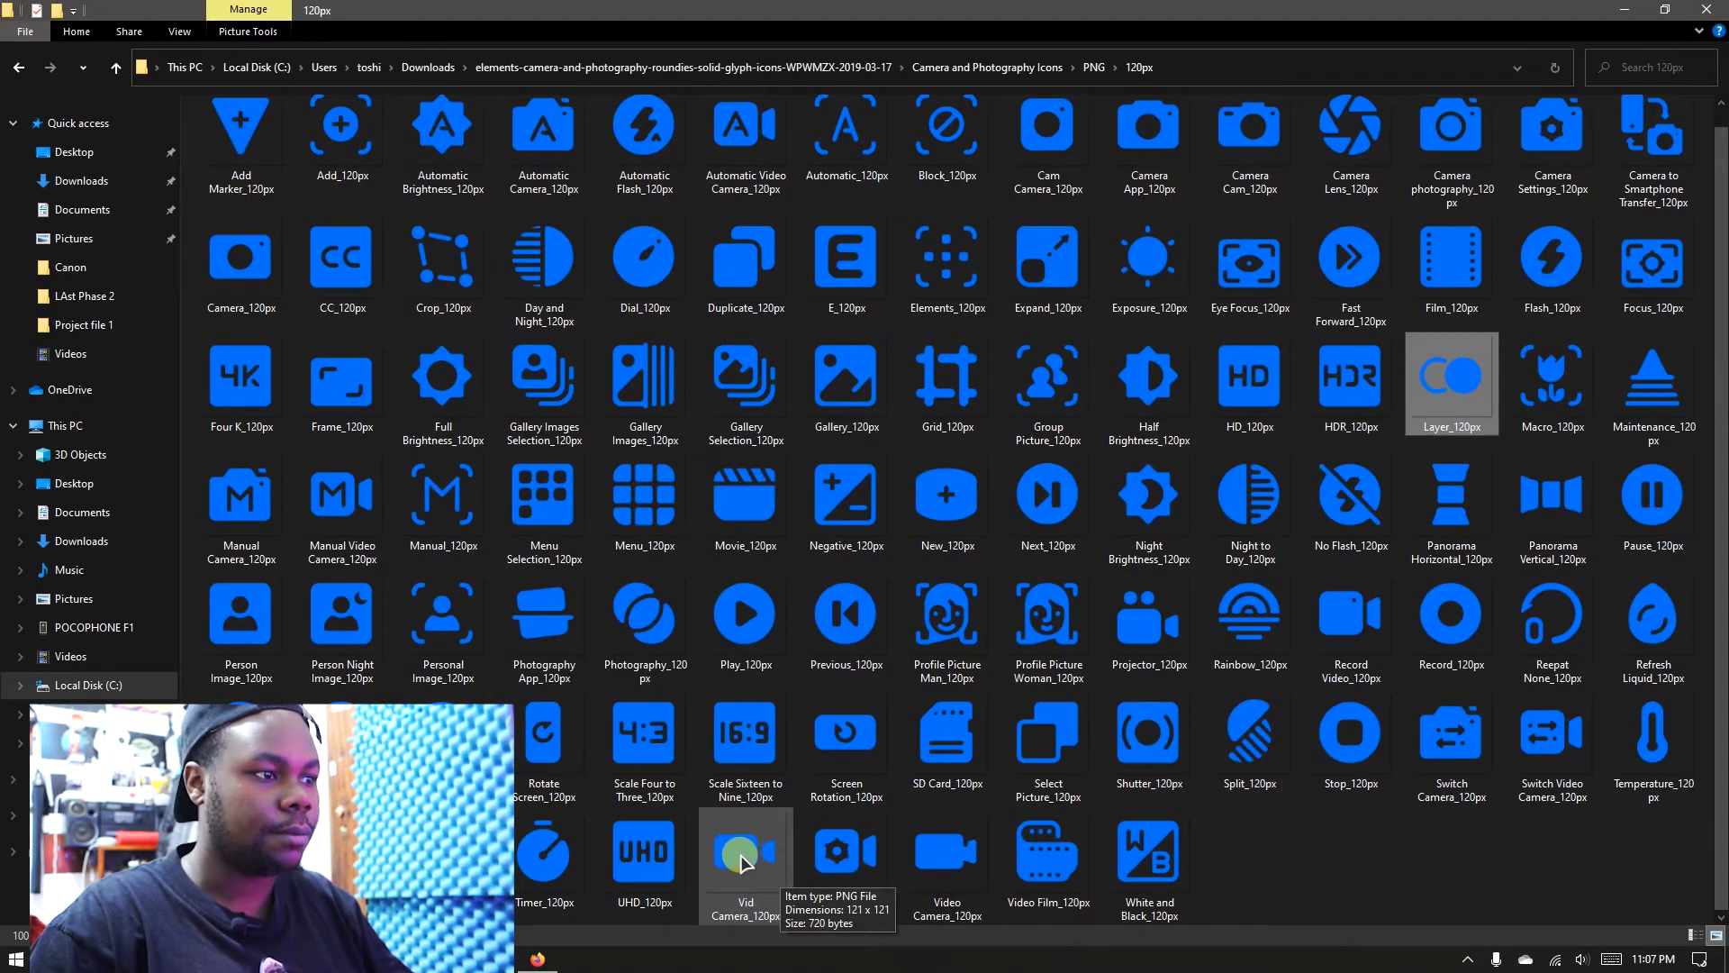
pyautogui.click(653, 761)
pyautogui.moveTo(653, 761); pyautogui.dragTo(1108, 324)
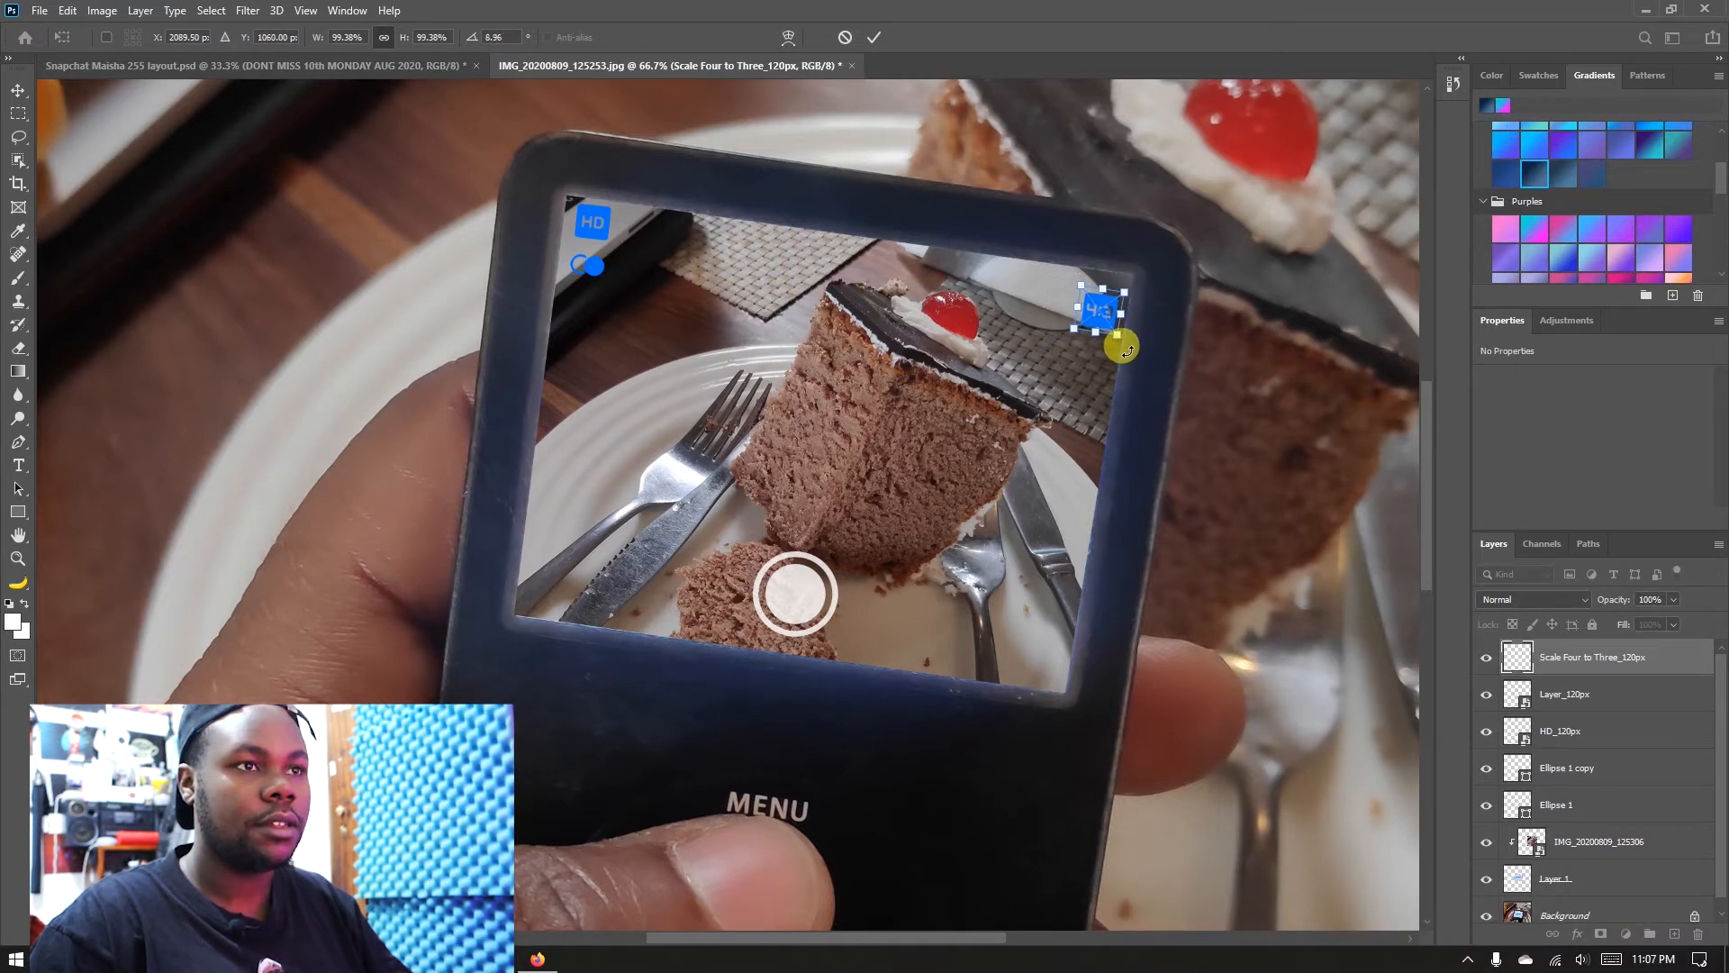
pyautogui.press('Return')
pyautogui.moveTo(1110, 319); pyautogui.dragTo(1120, 312)
# Step: Nudge the Layer_120px icon closer to the HD icon and slightly shift the 4:3 icon in its corner
pyautogui.press('z')
pyautogui.keyDown('alt'); pyautogui.click(842, 525); pyautogui.keyUp('alt')
pyautogui.keyDown('alt'); pyautogui.click(842, 525); pyautogui.keyUp('alt')
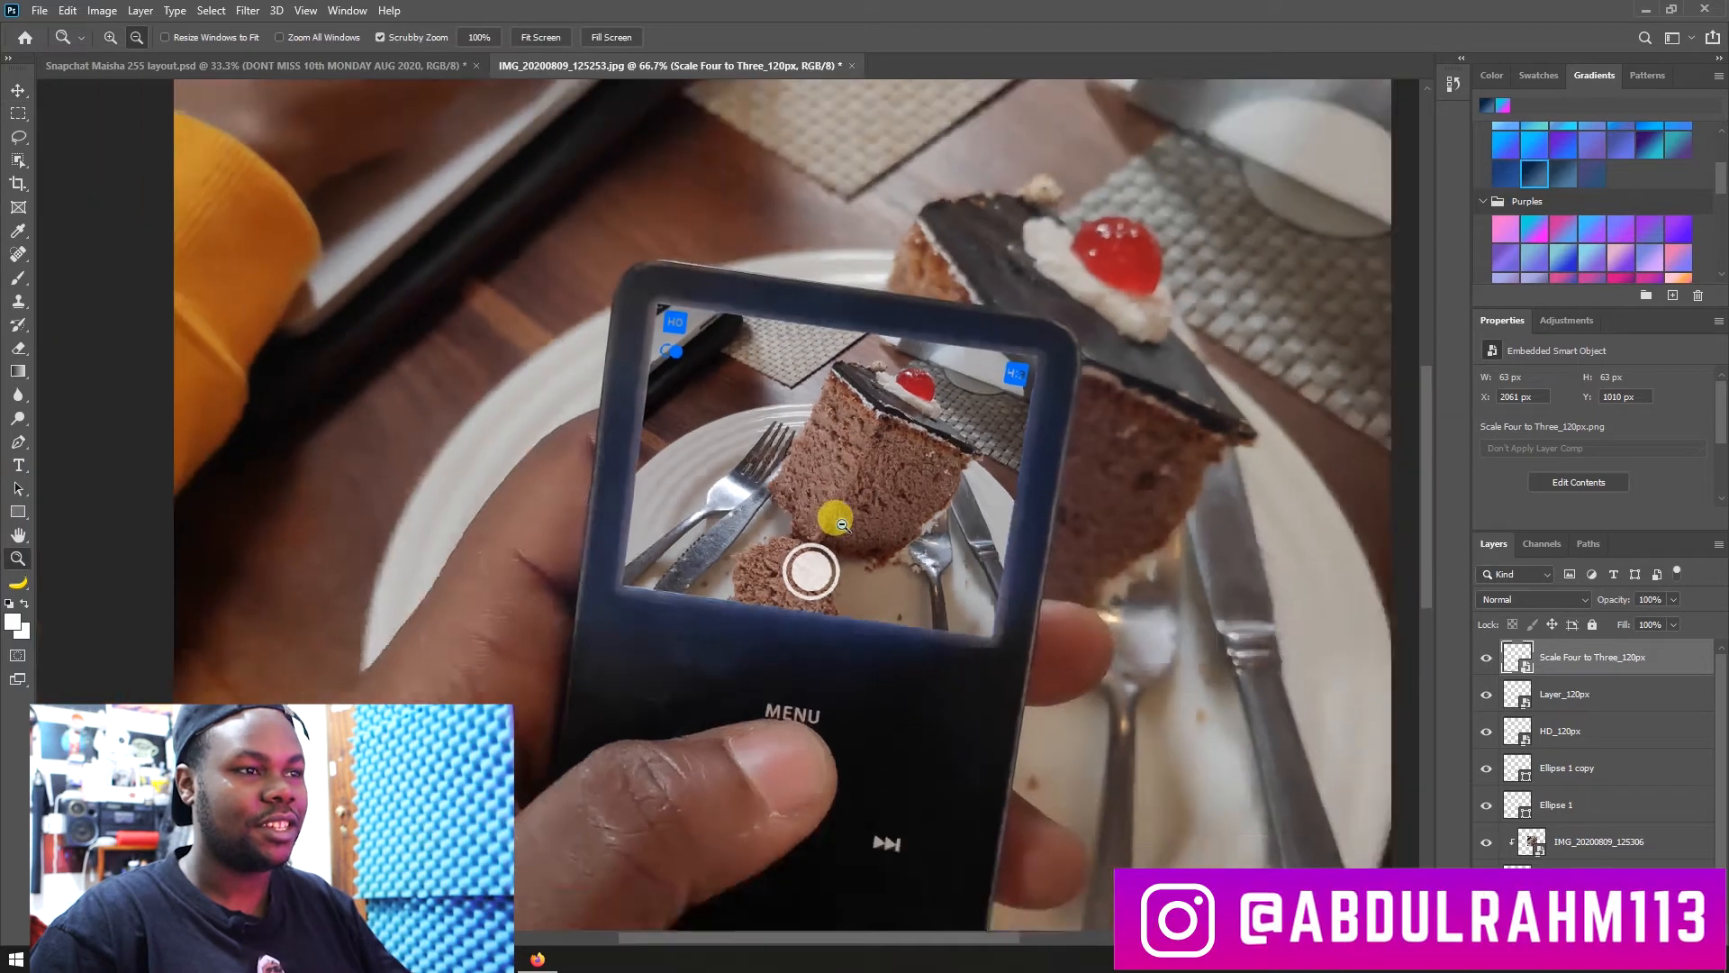
pyautogui.moveTo(938, 585); pyautogui.dragTo(943, 528)
pyautogui.click(857, 432)
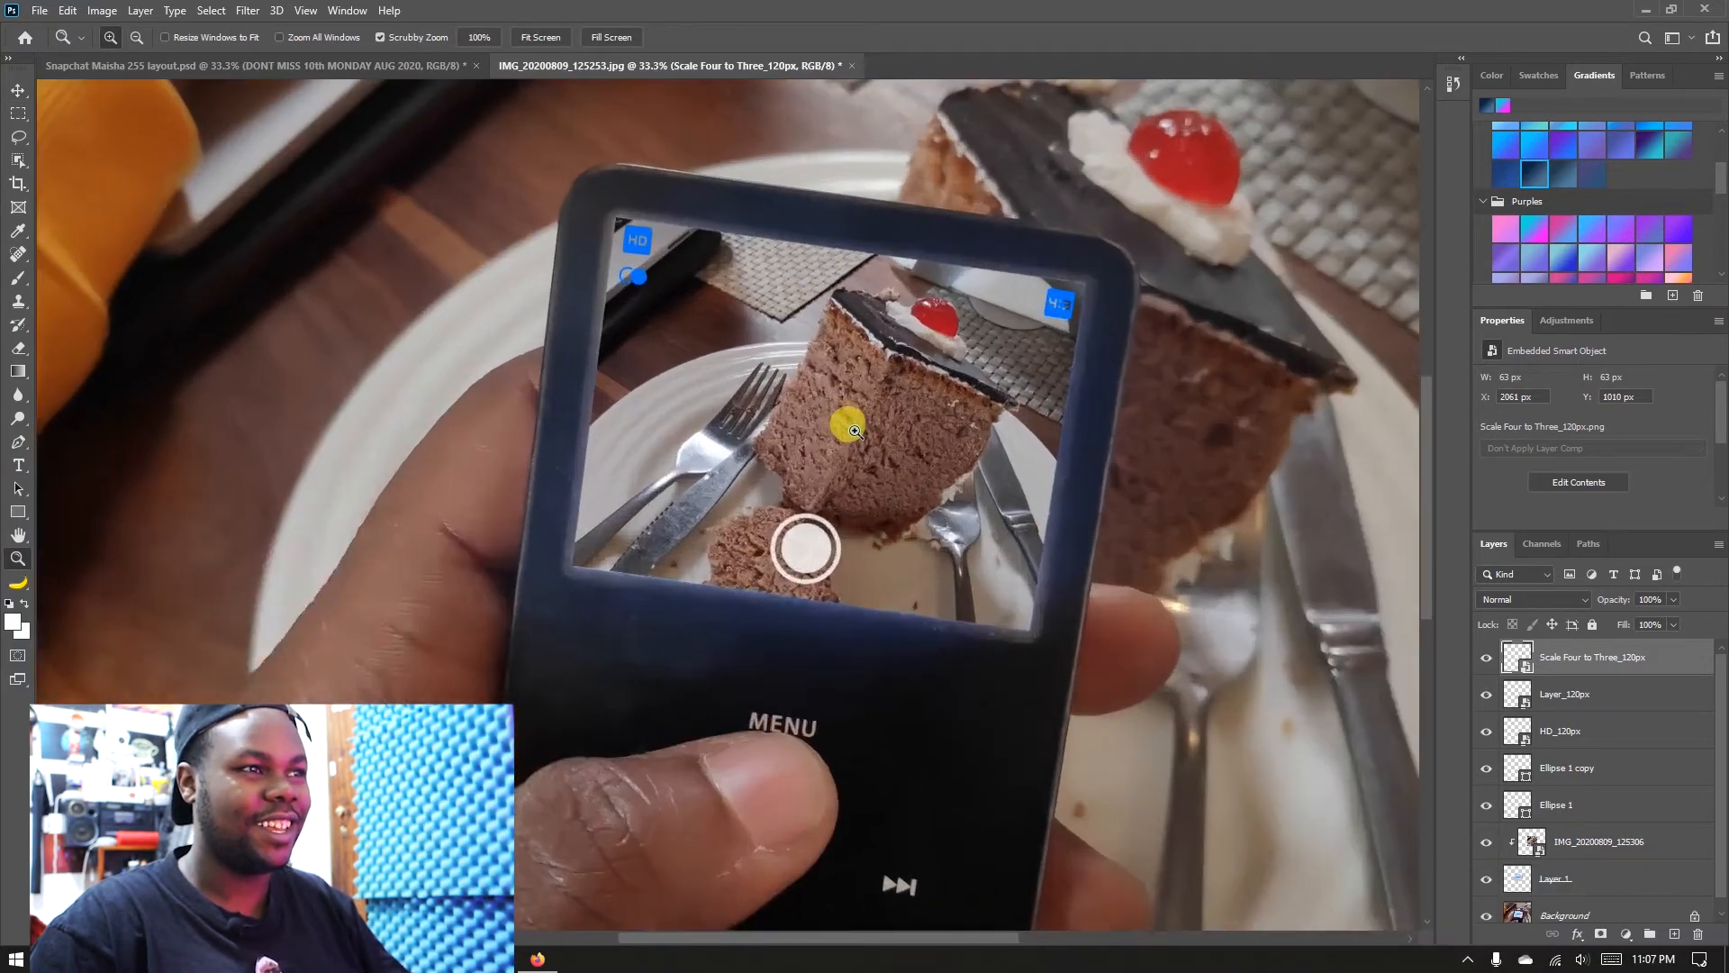
pyautogui.press('v')
pyautogui.moveTo(848, 439); pyautogui.dragTo(891, 506)
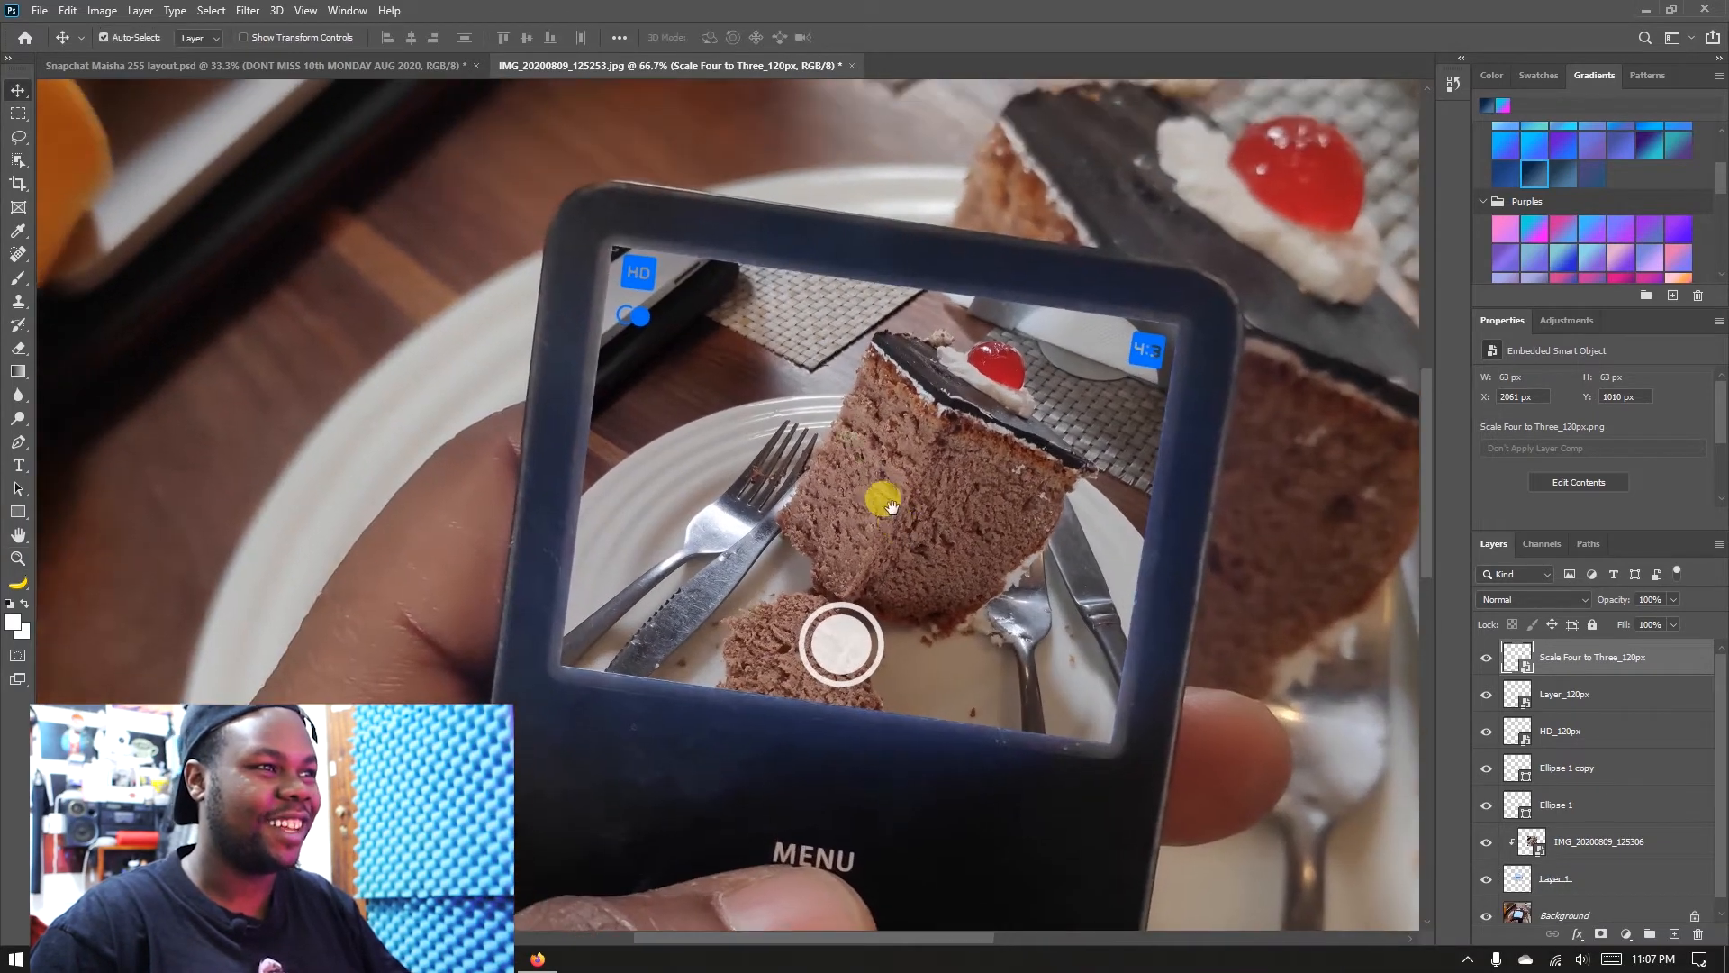
pyautogui.click(645, 320)
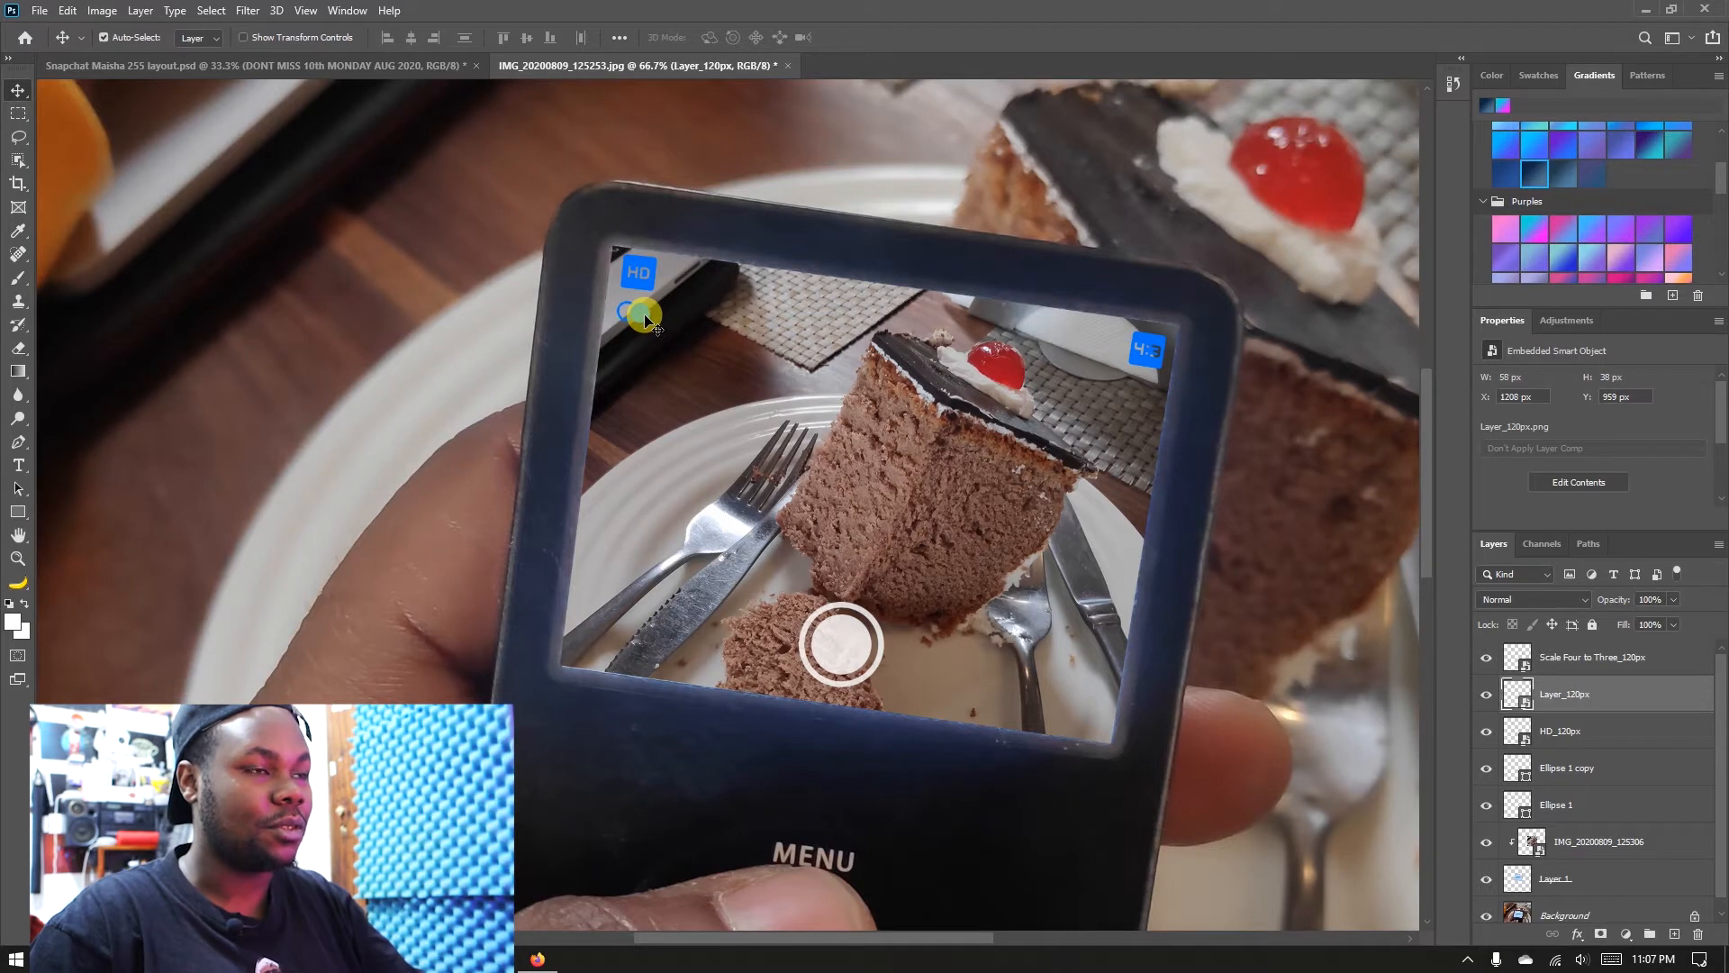
pyautogui.click(1149, 361)
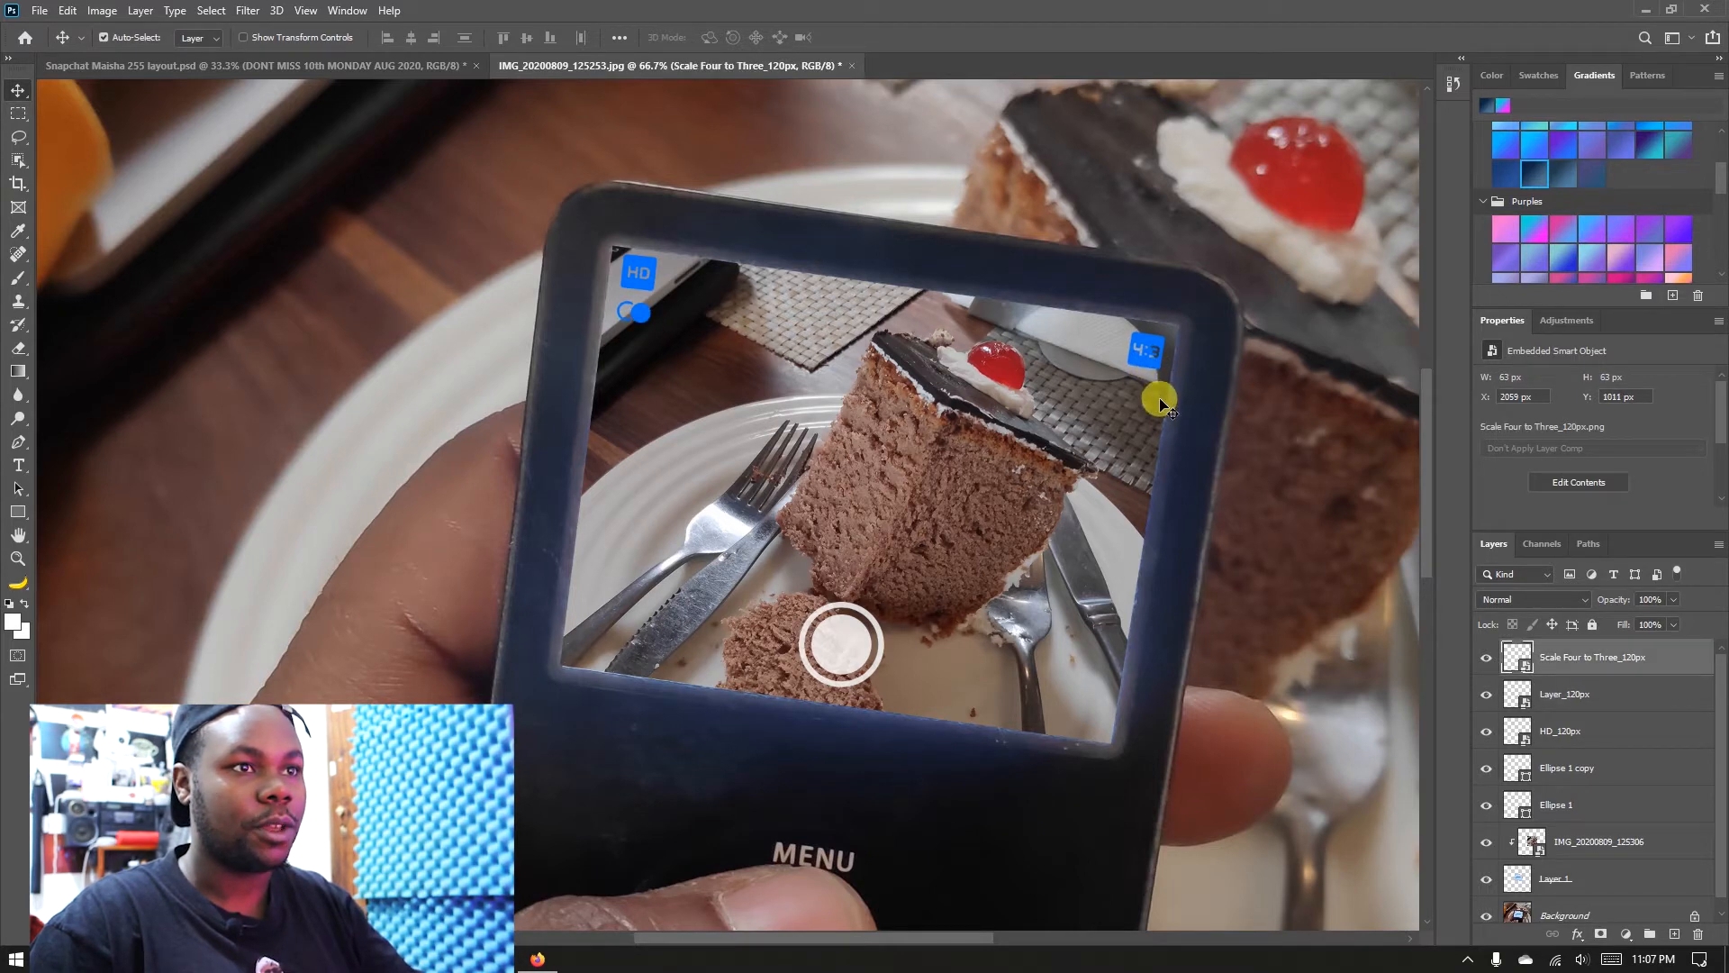
# Step: Nudge the 4:3 icon slightly right and down in the upper-right corner of the iPod's display
pyautogui.press('Right')
pyautogui.press('Down')
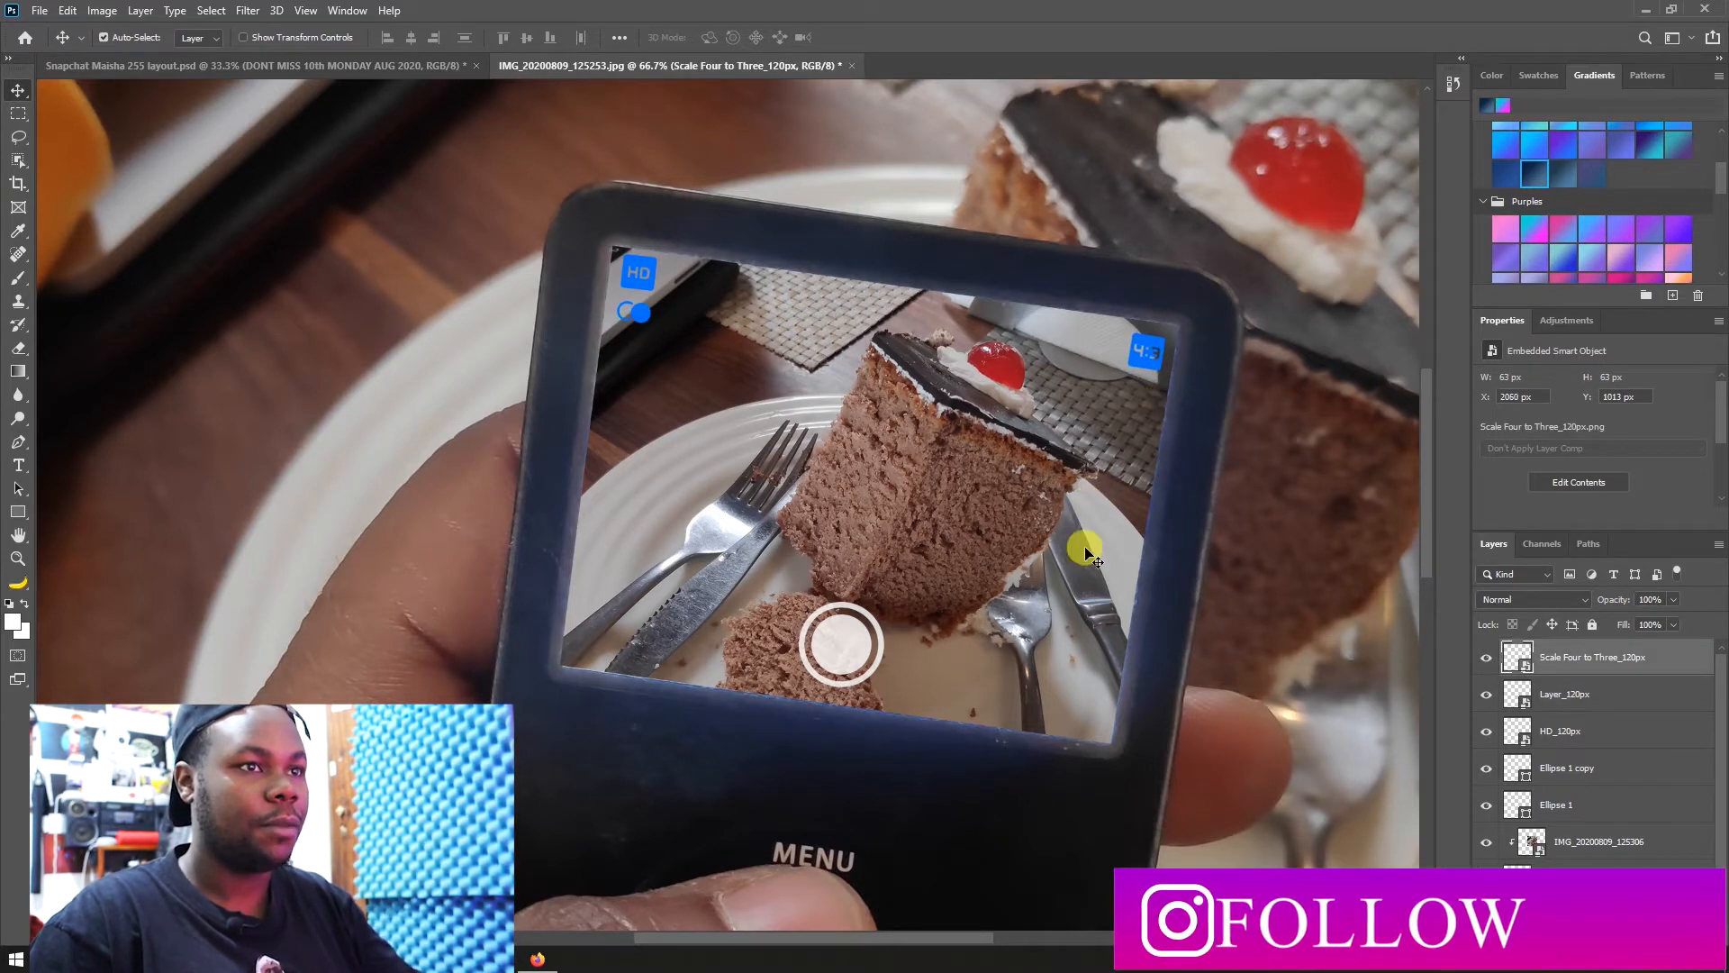
# Step: Place the Negative_120px icon from the icon folder below the Layer icon and rotate it slightly to match the display's tilt
pyautogui.hotkey('alt', 'Tab')
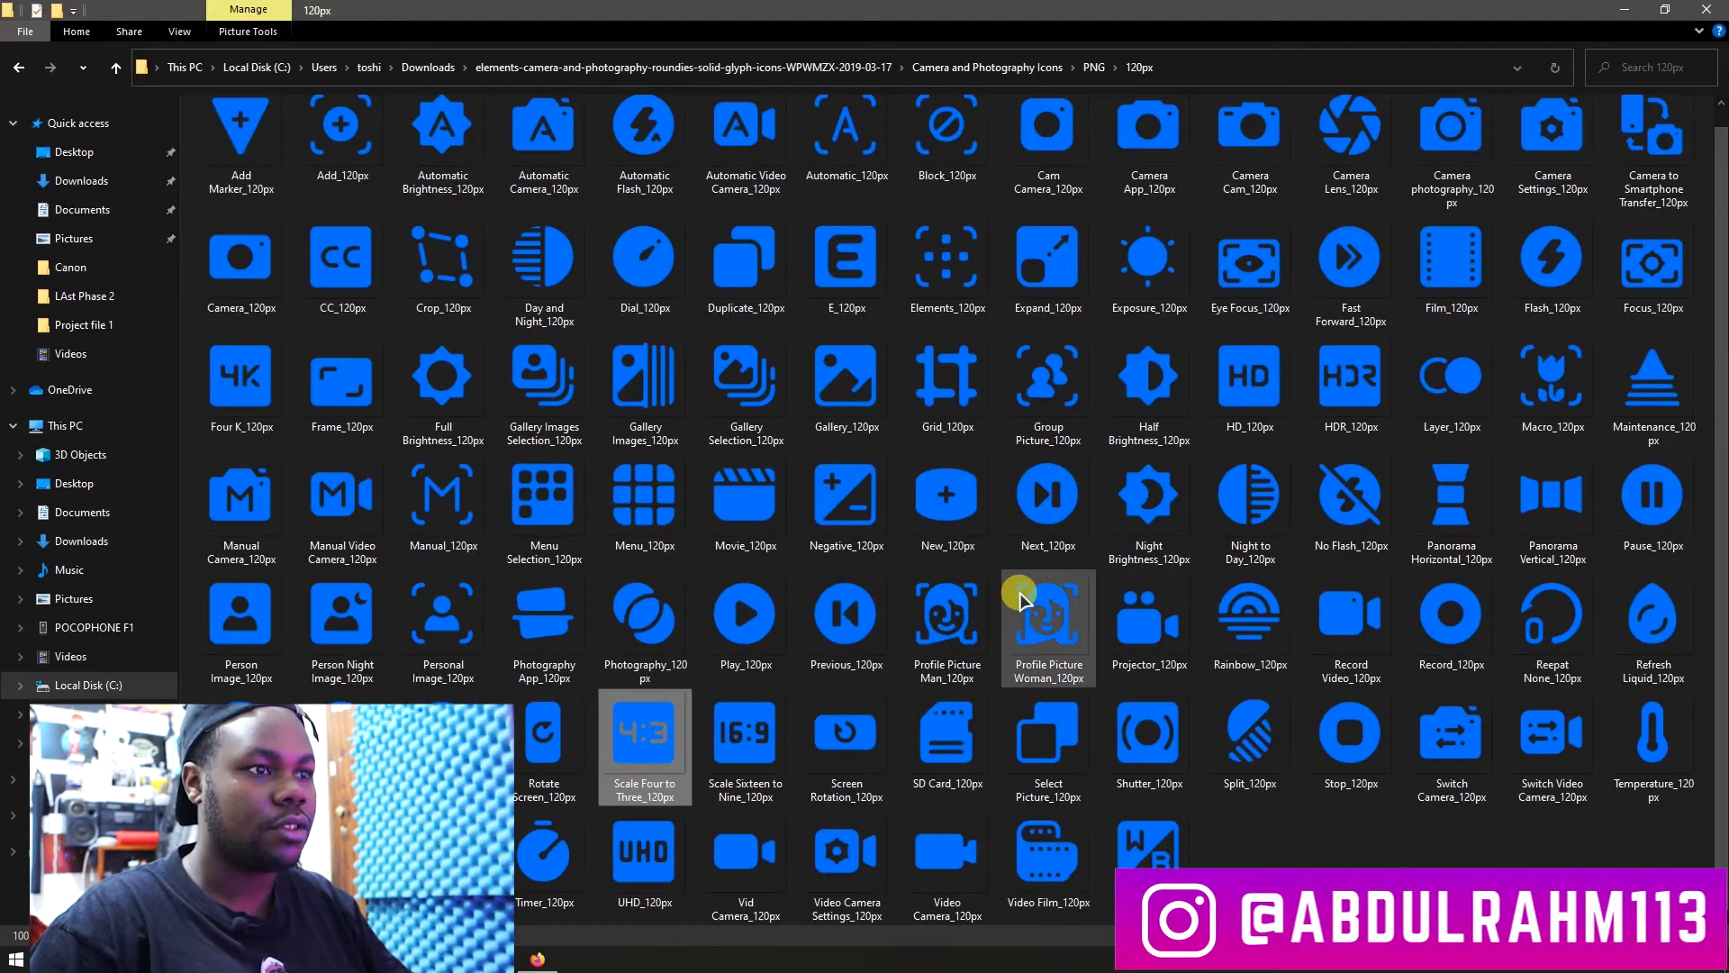
pyautogui.click(844, 495)
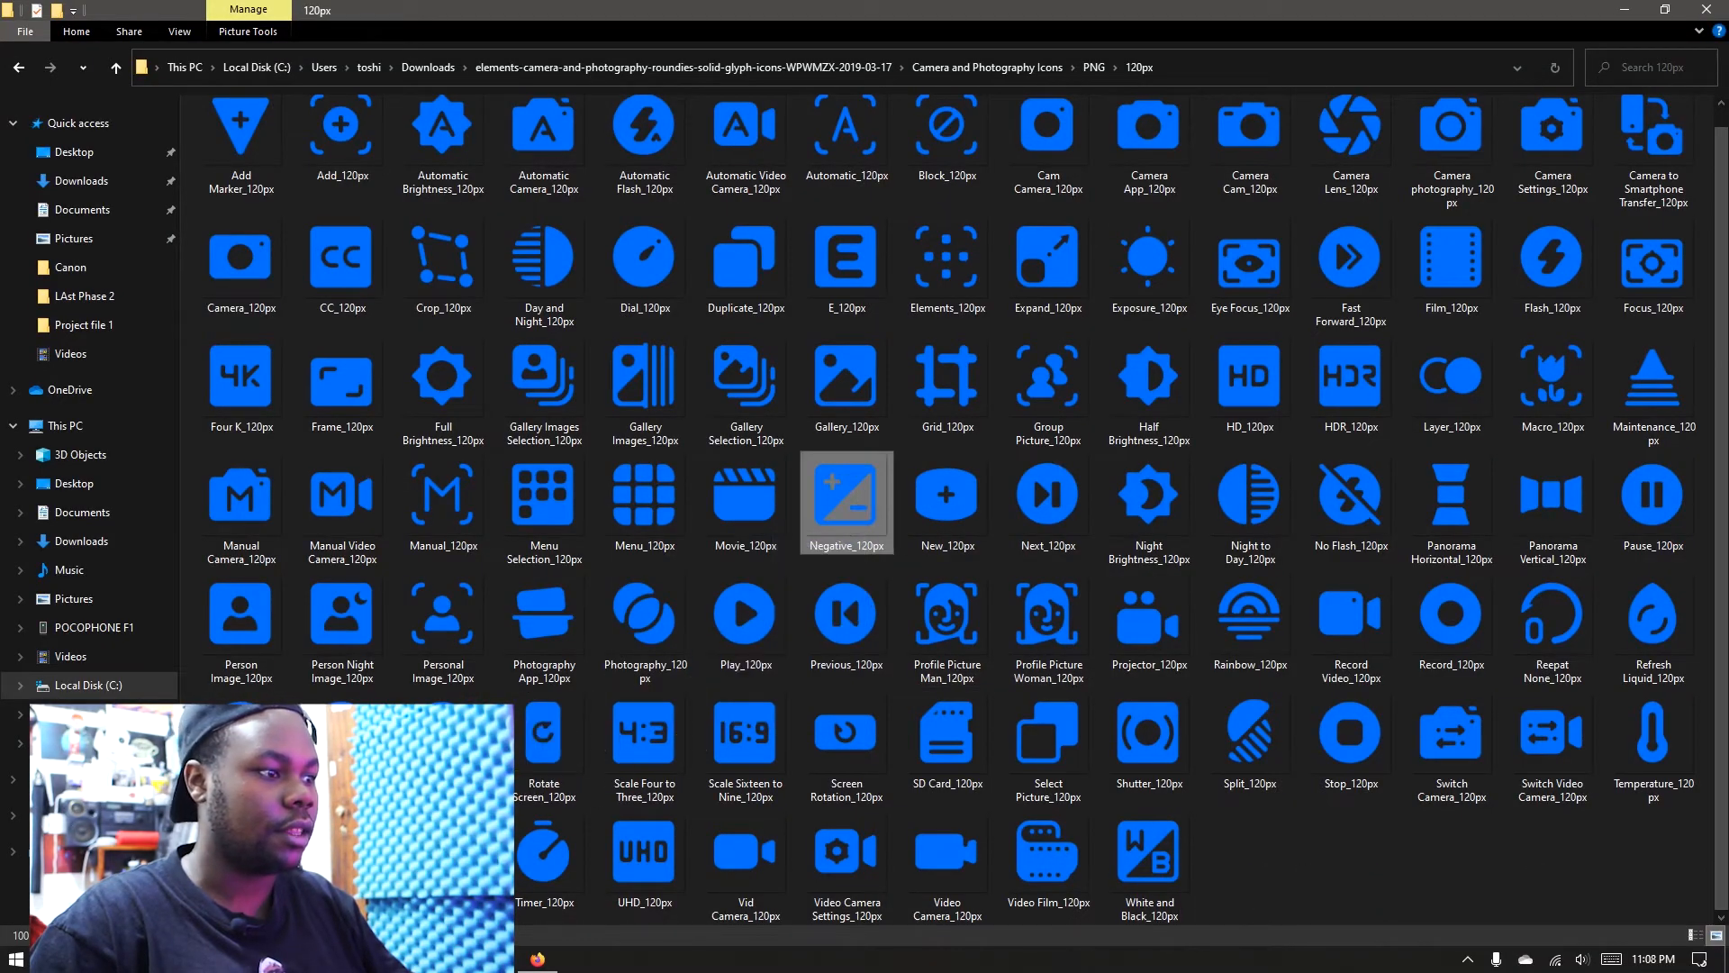
pyautogui.hotkey('alt', 'Tab')
pyautogui.moveTo(931, 602); pyautogui.dragTo(650, 358)
pyautogui.press('Return')
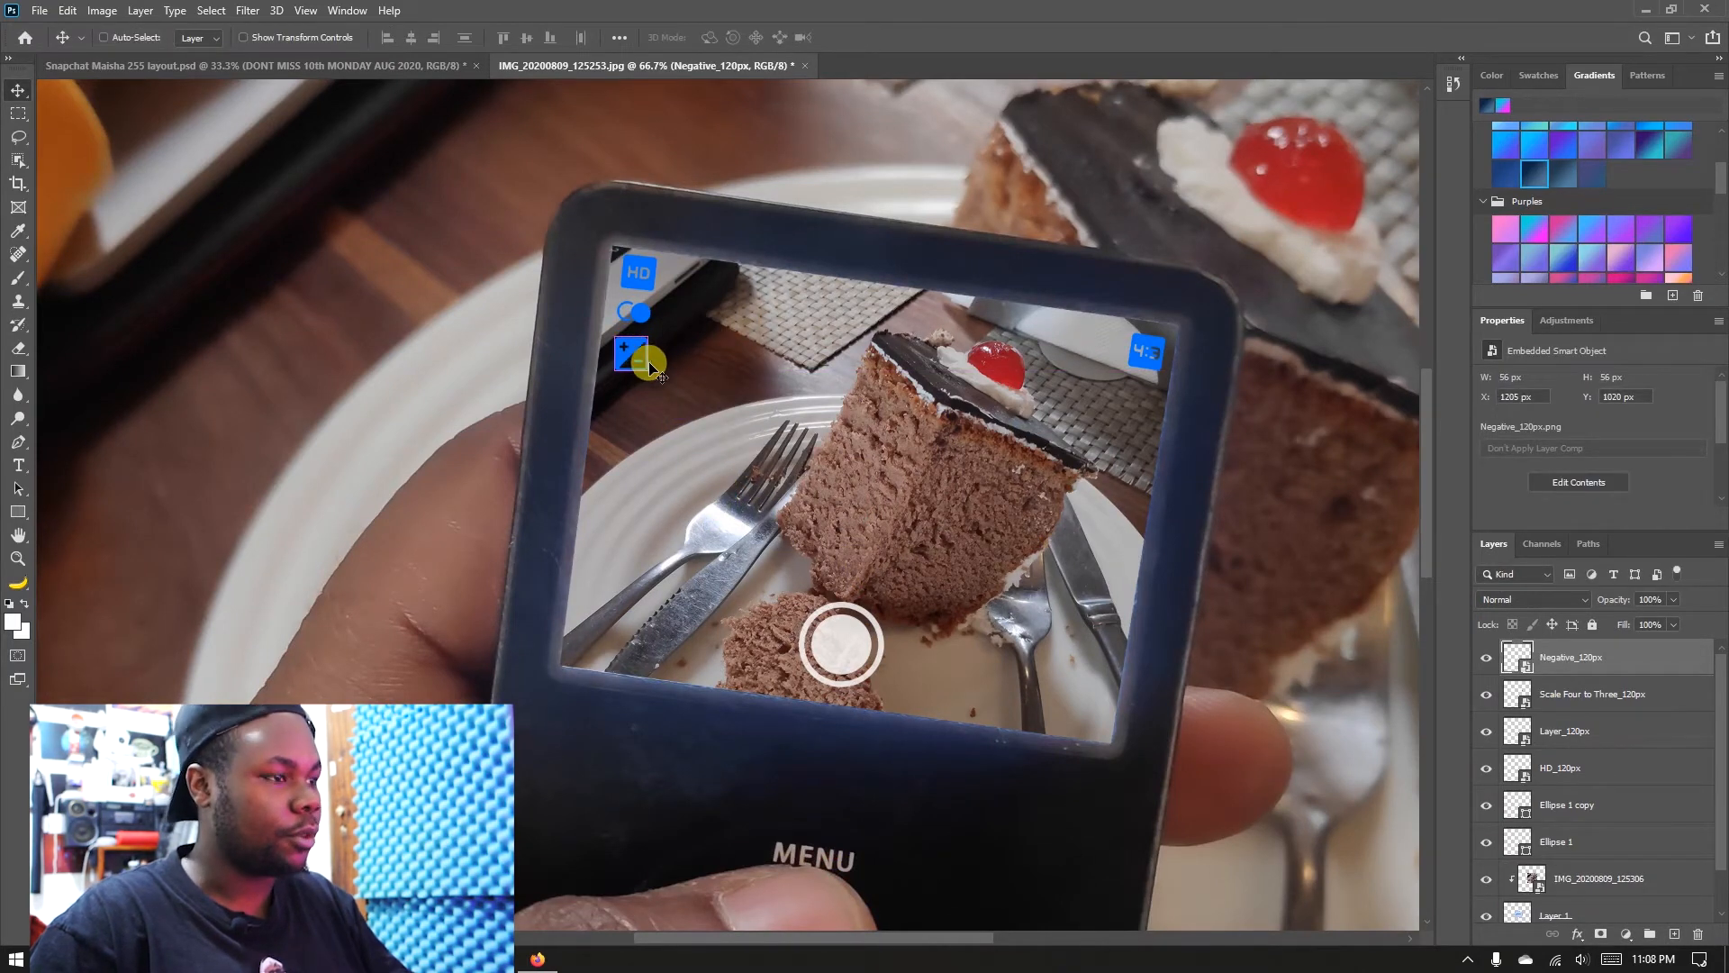
pyautogui.hotkey('ctrl', 't')
pyautogui.moveTo(649, 378); pyautogui.dragTo(641, 373)
pyautogui.press('Return')
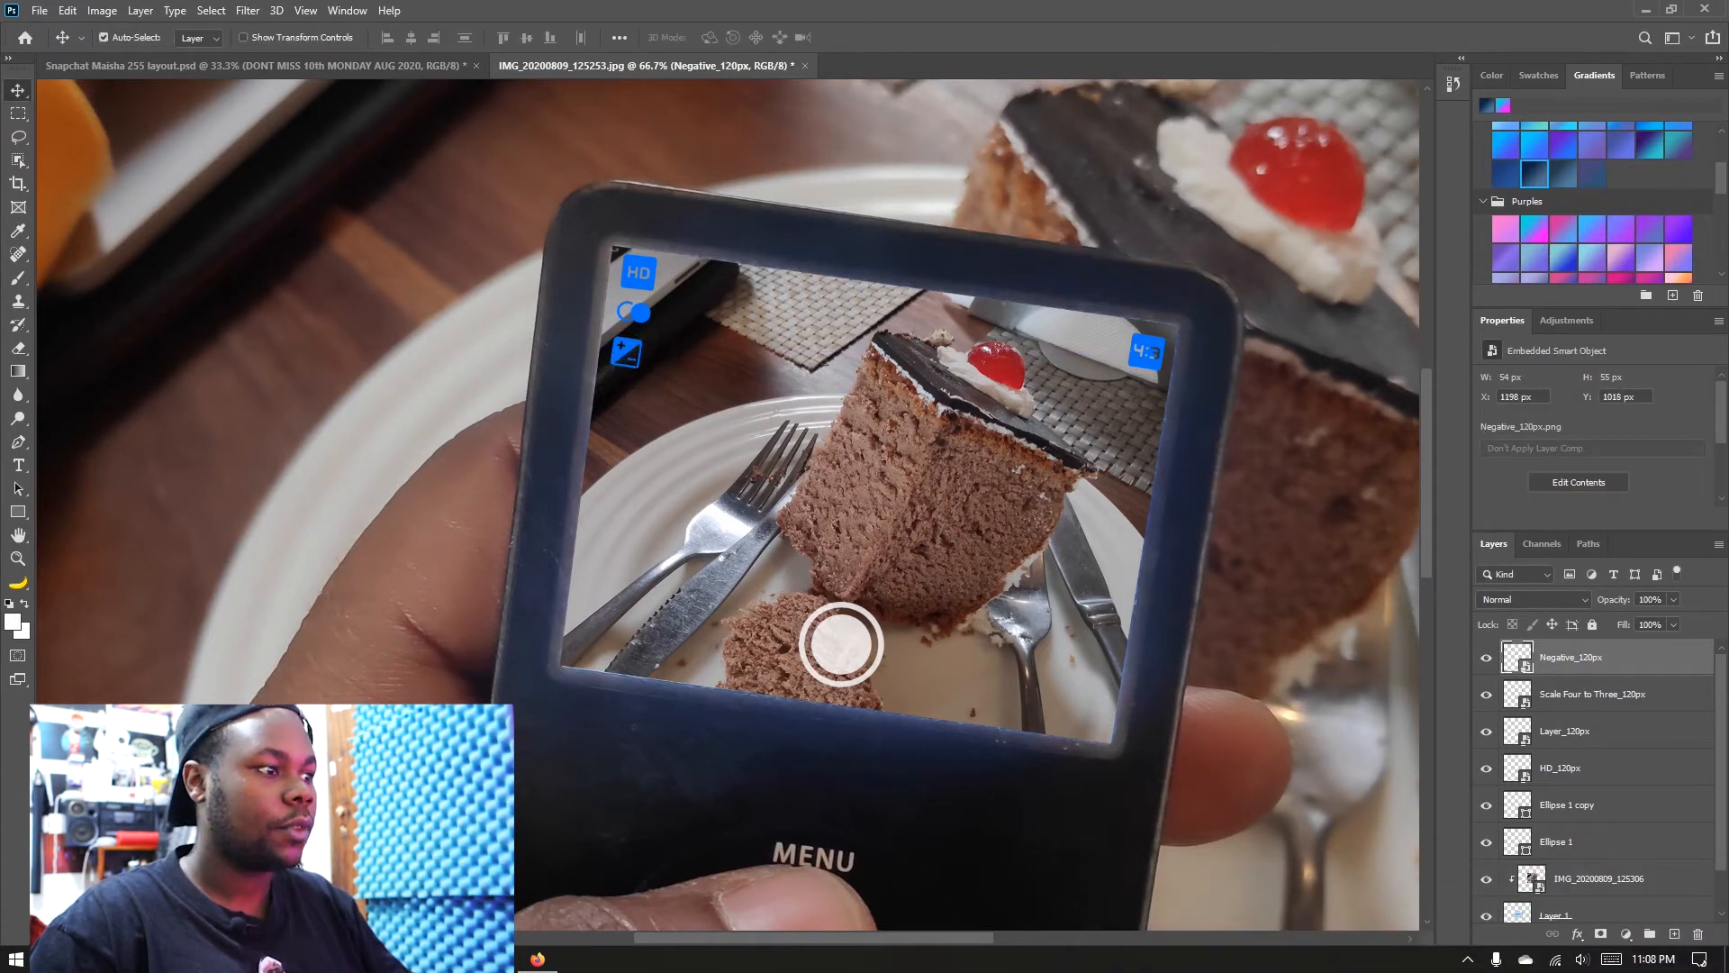
# Step: Place the Timer_120px icon from the icon folder below the Negative icon and rotate it a few degrees clockwise
pyautogui.hotkey('alt', 'Tab')
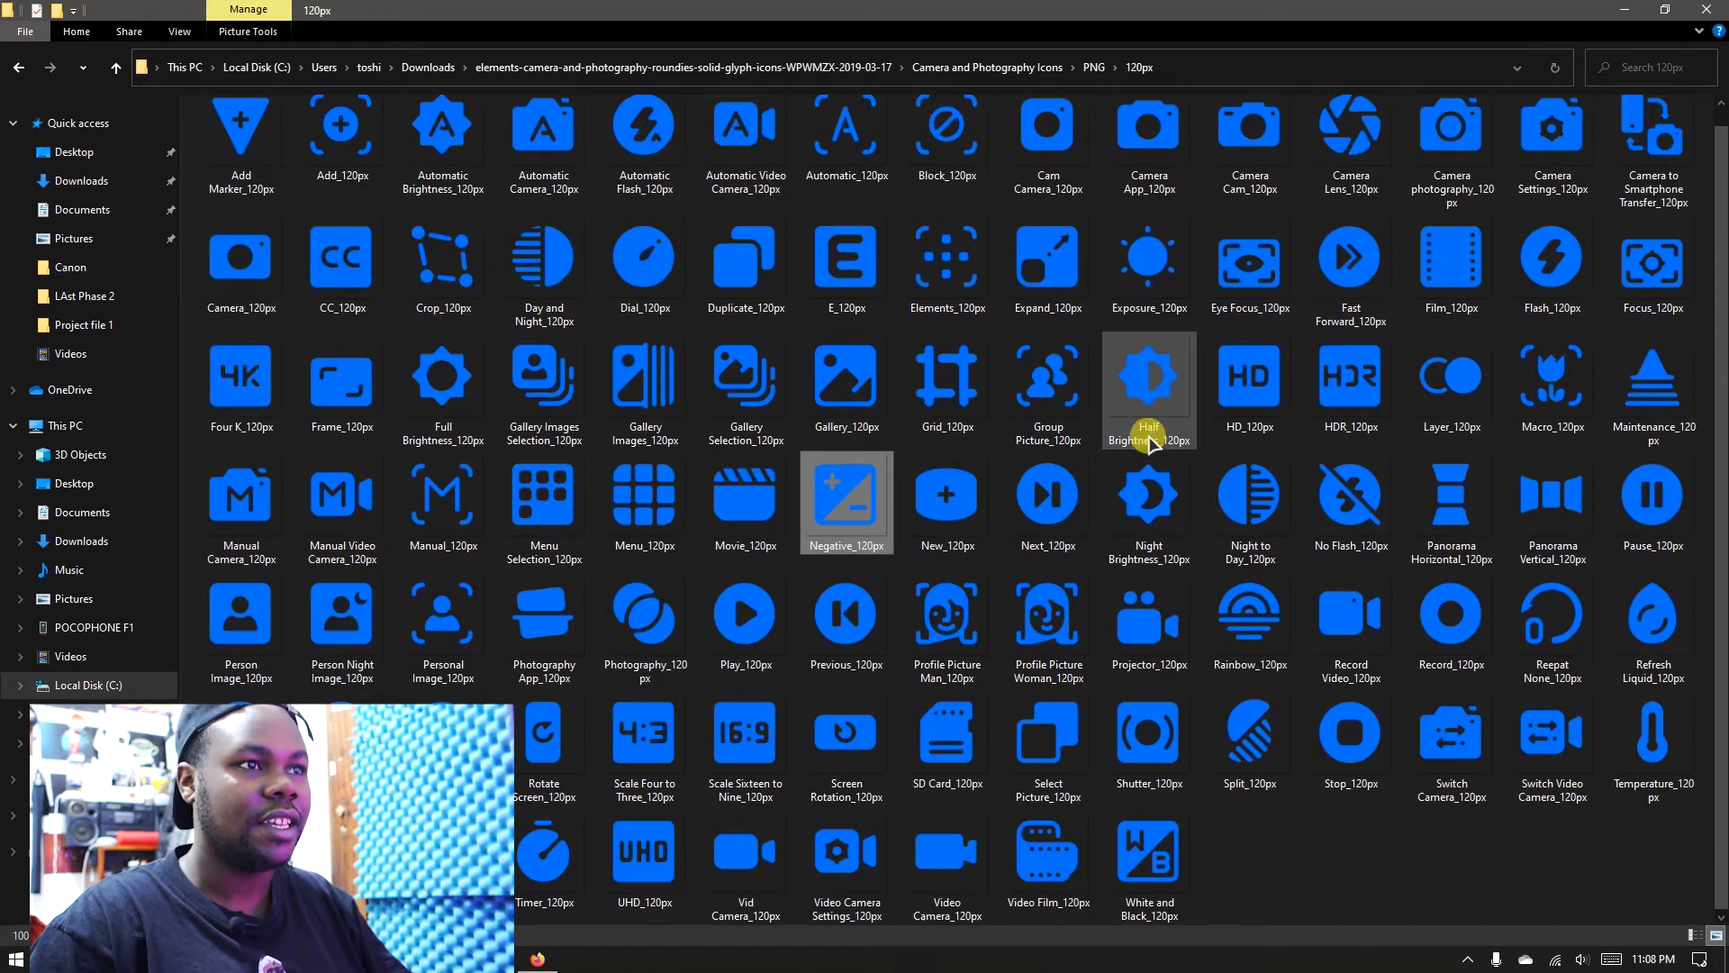
pyautogui.scroll(1, 1150, 441)
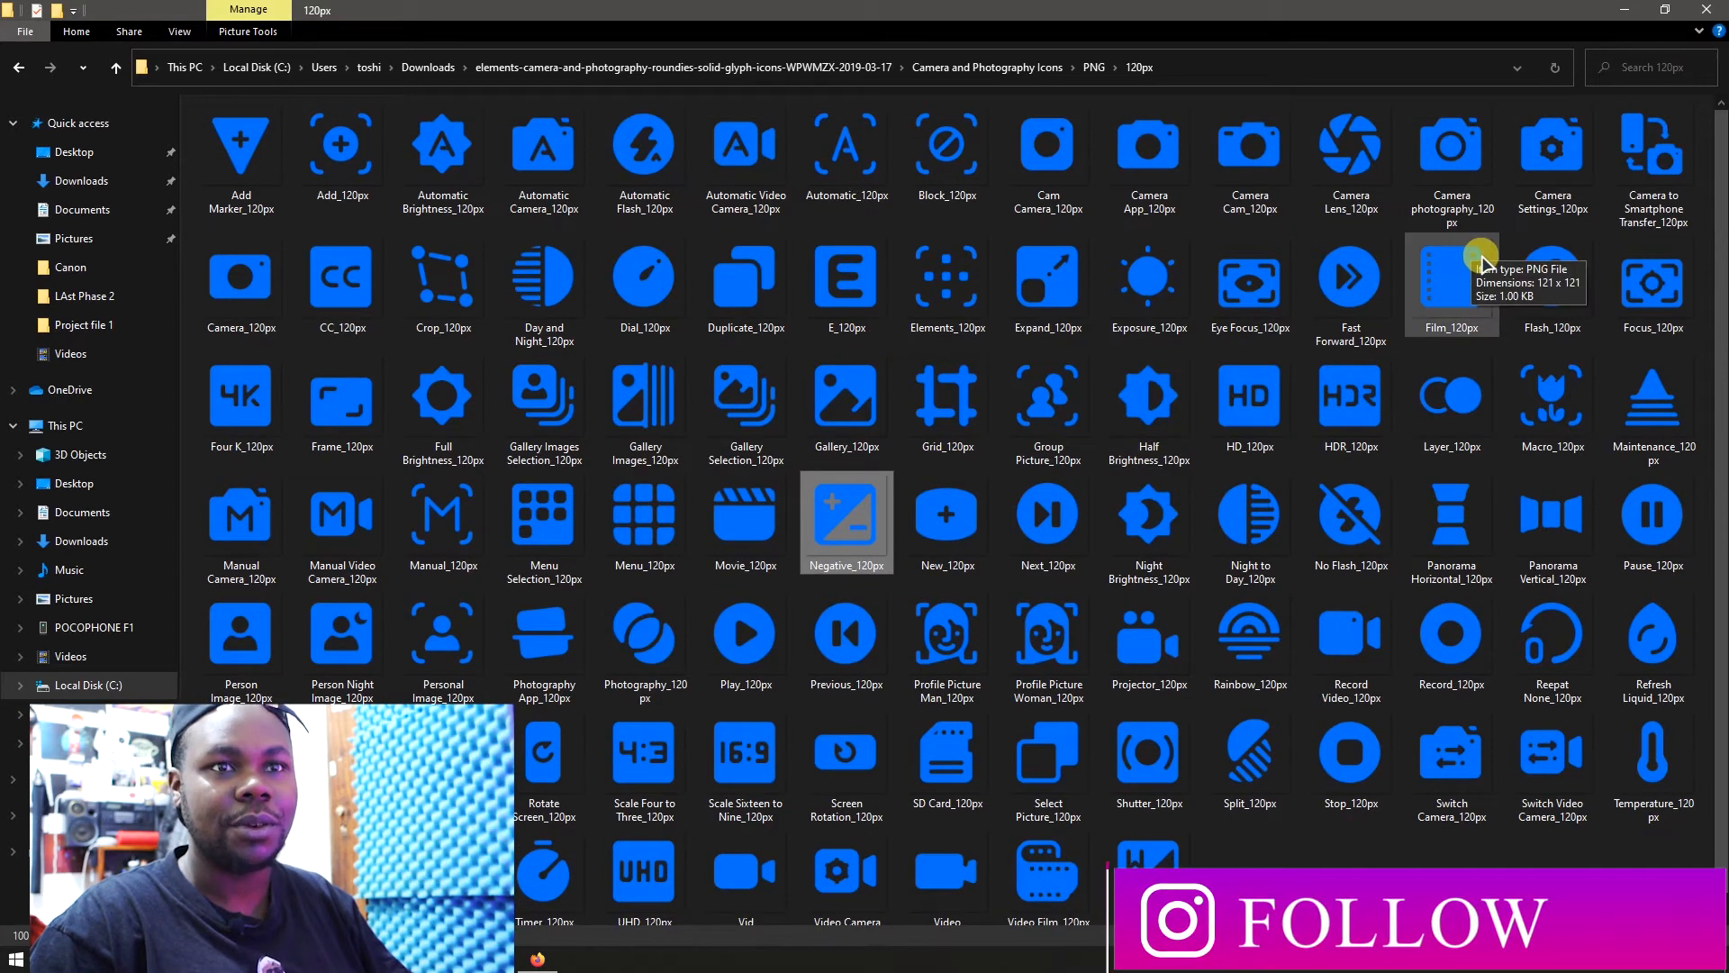
pyautogui.click(1641, 173)
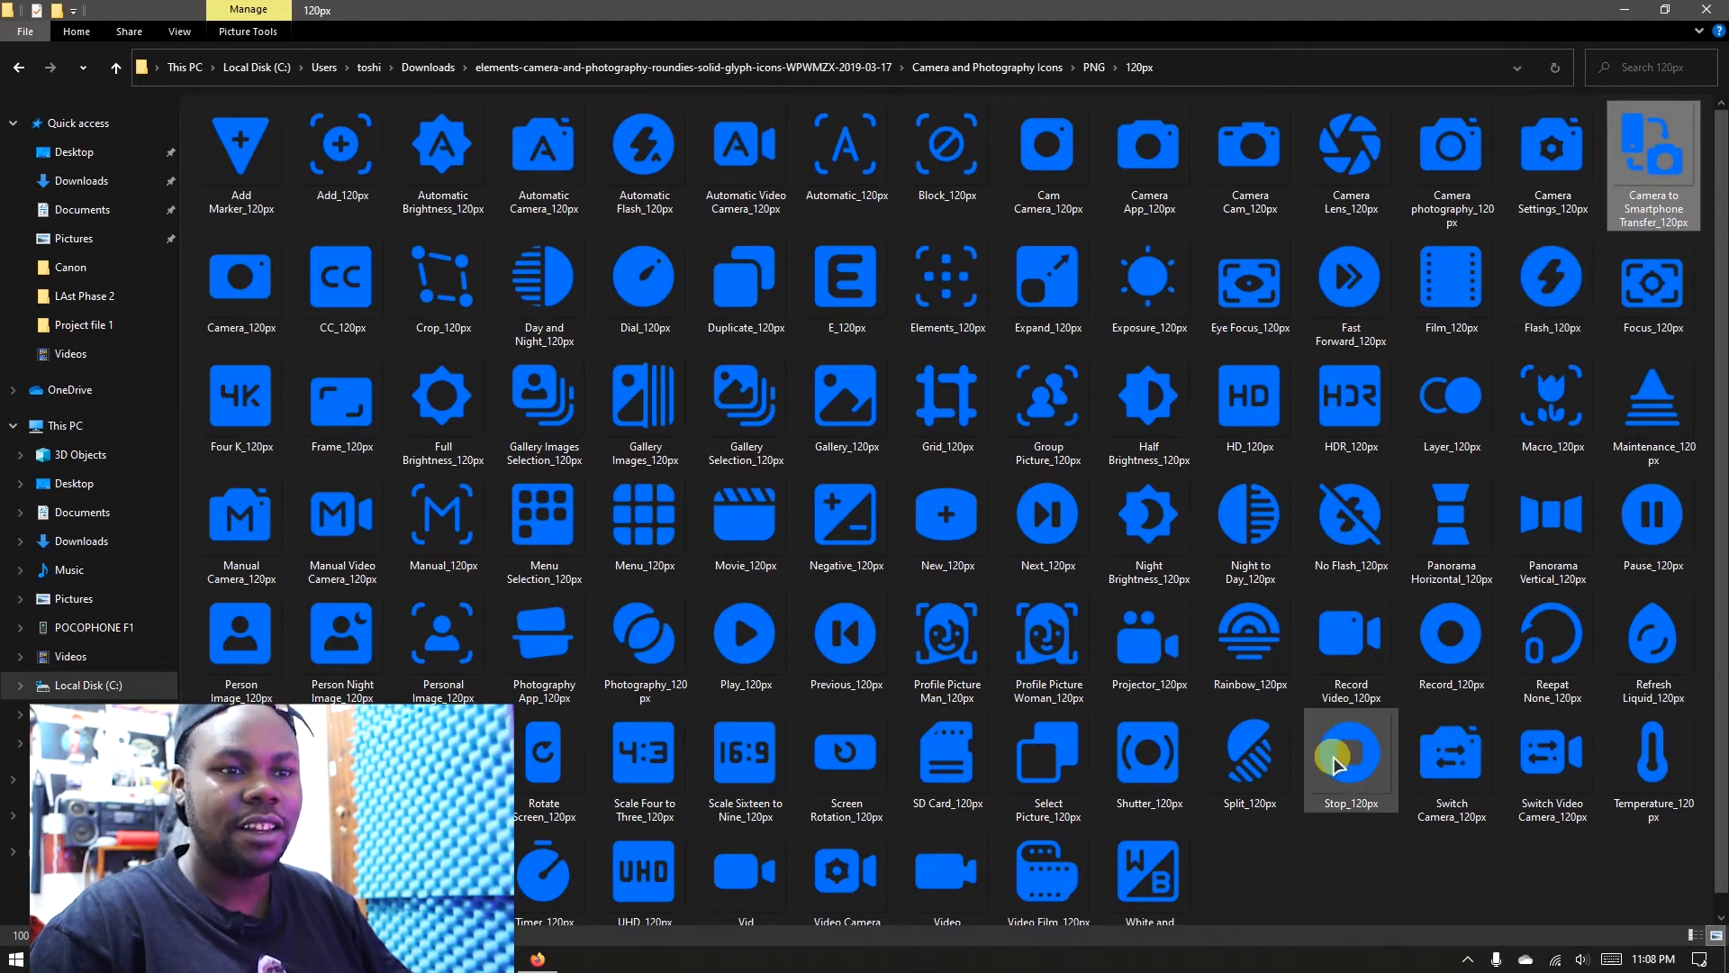
pyautogui.scroll(-1, 1013, 757)
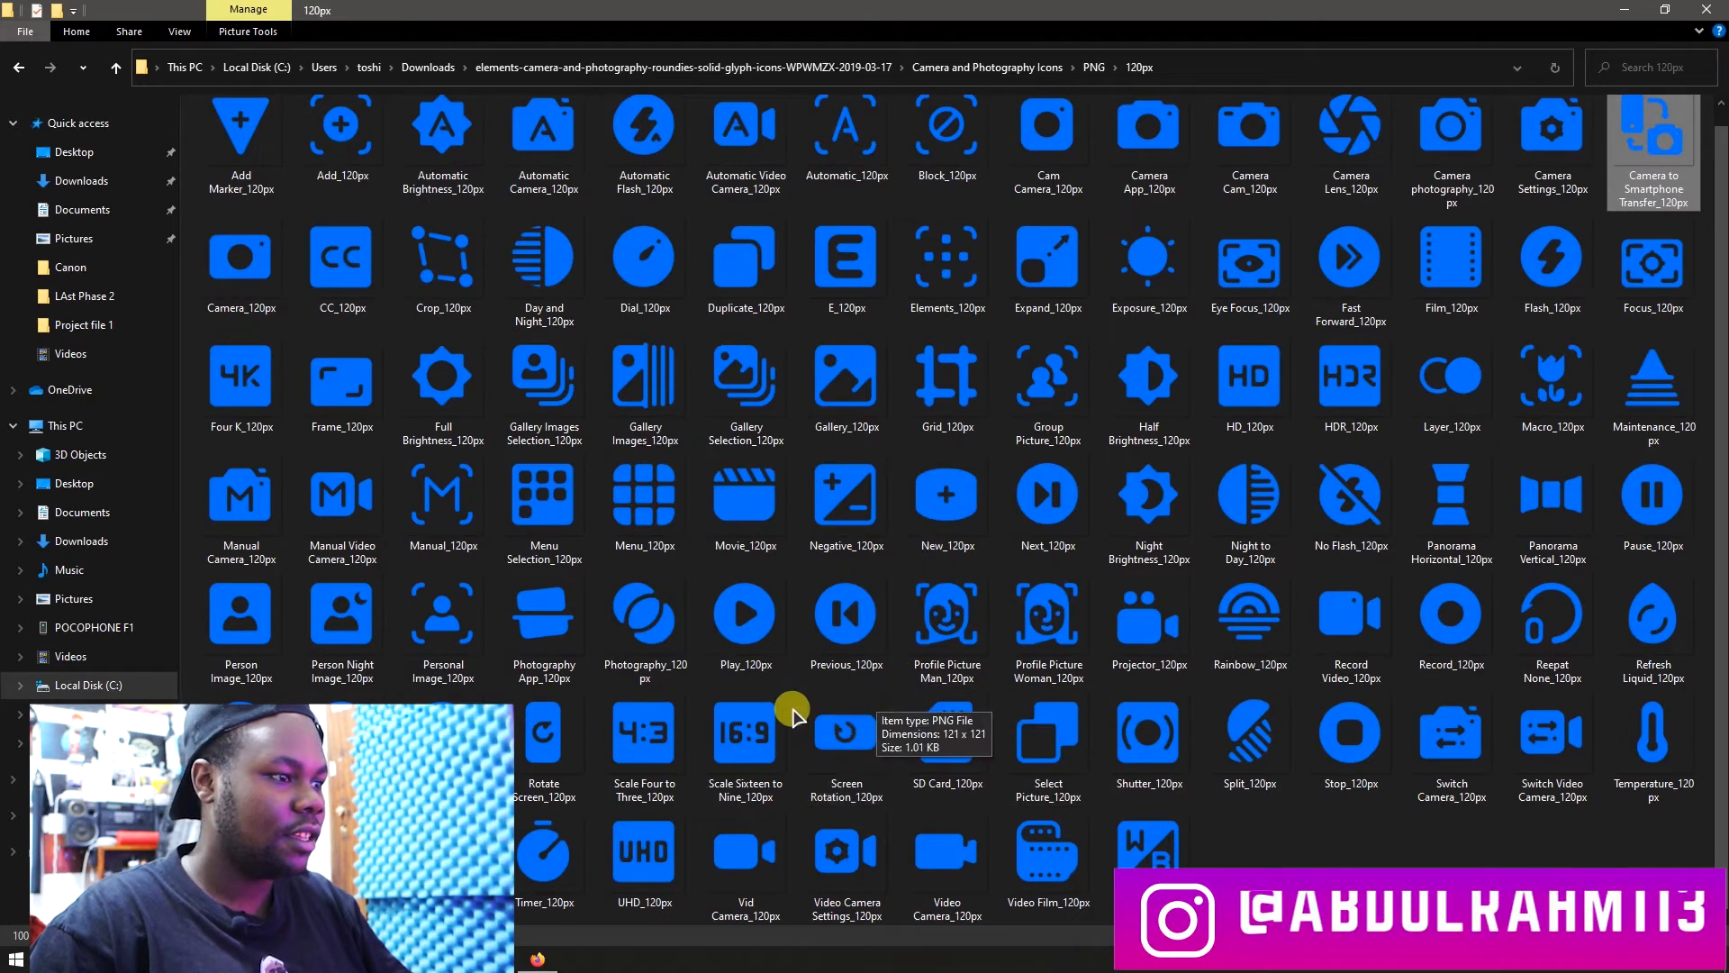
pyautogui.click(539, 866)
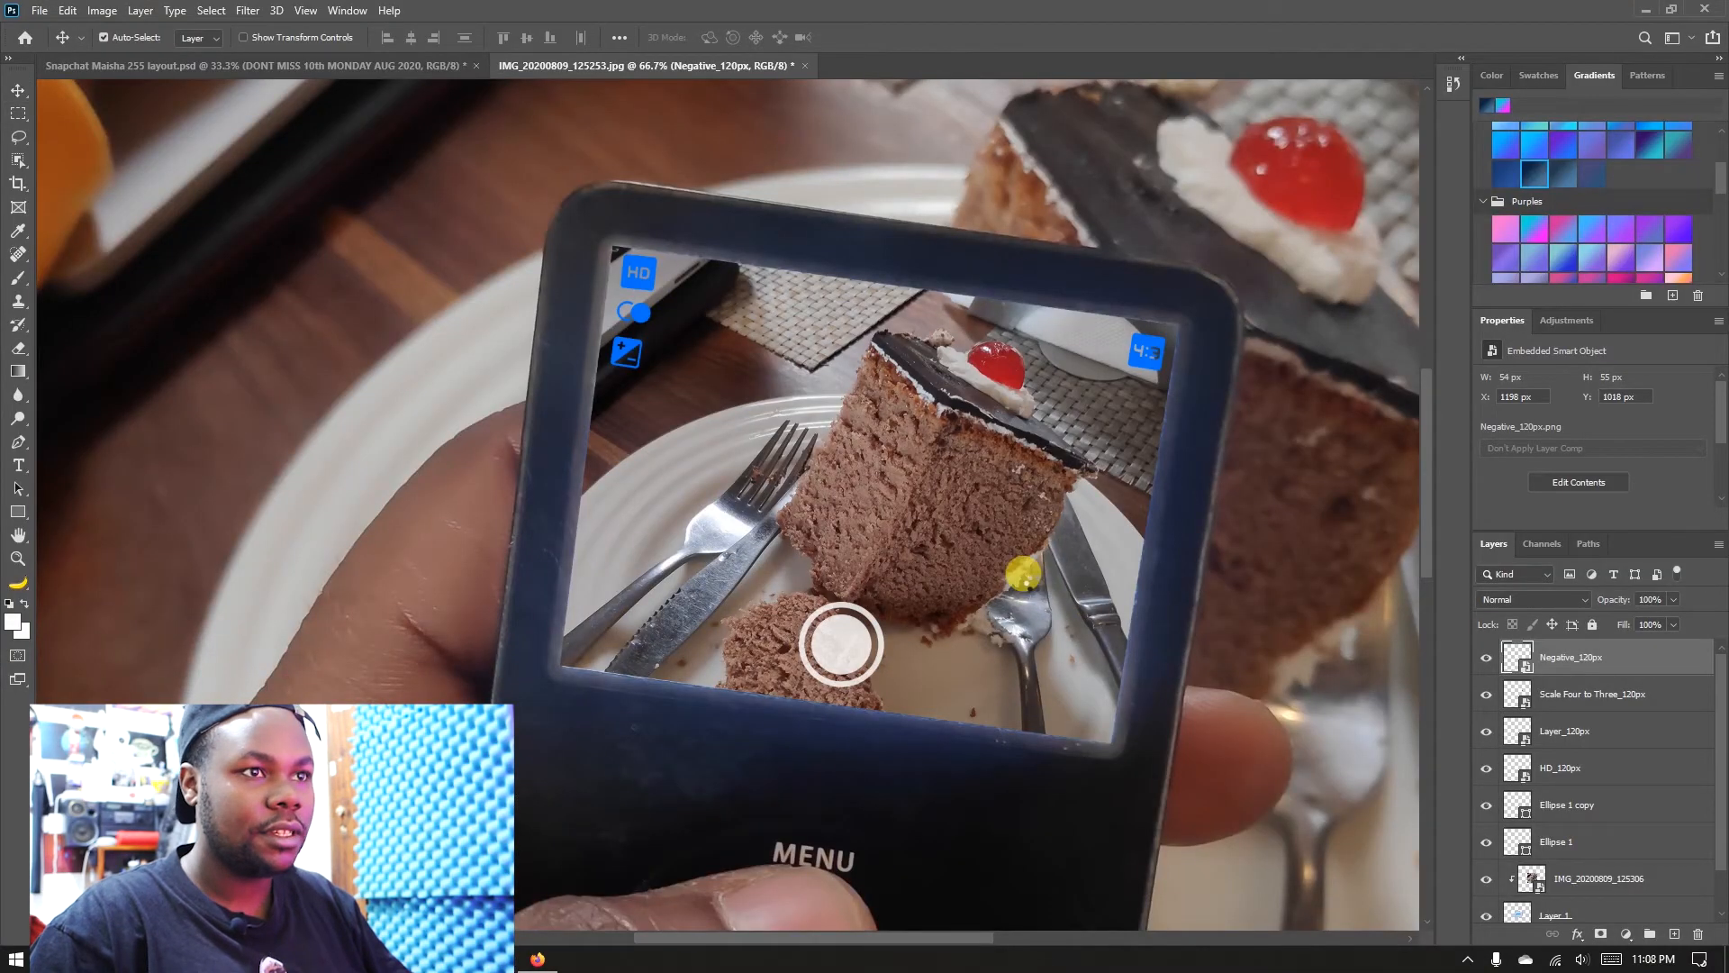
pyautogui.moveTo(1022, 573); pyautogui.dragTo(807, 532)
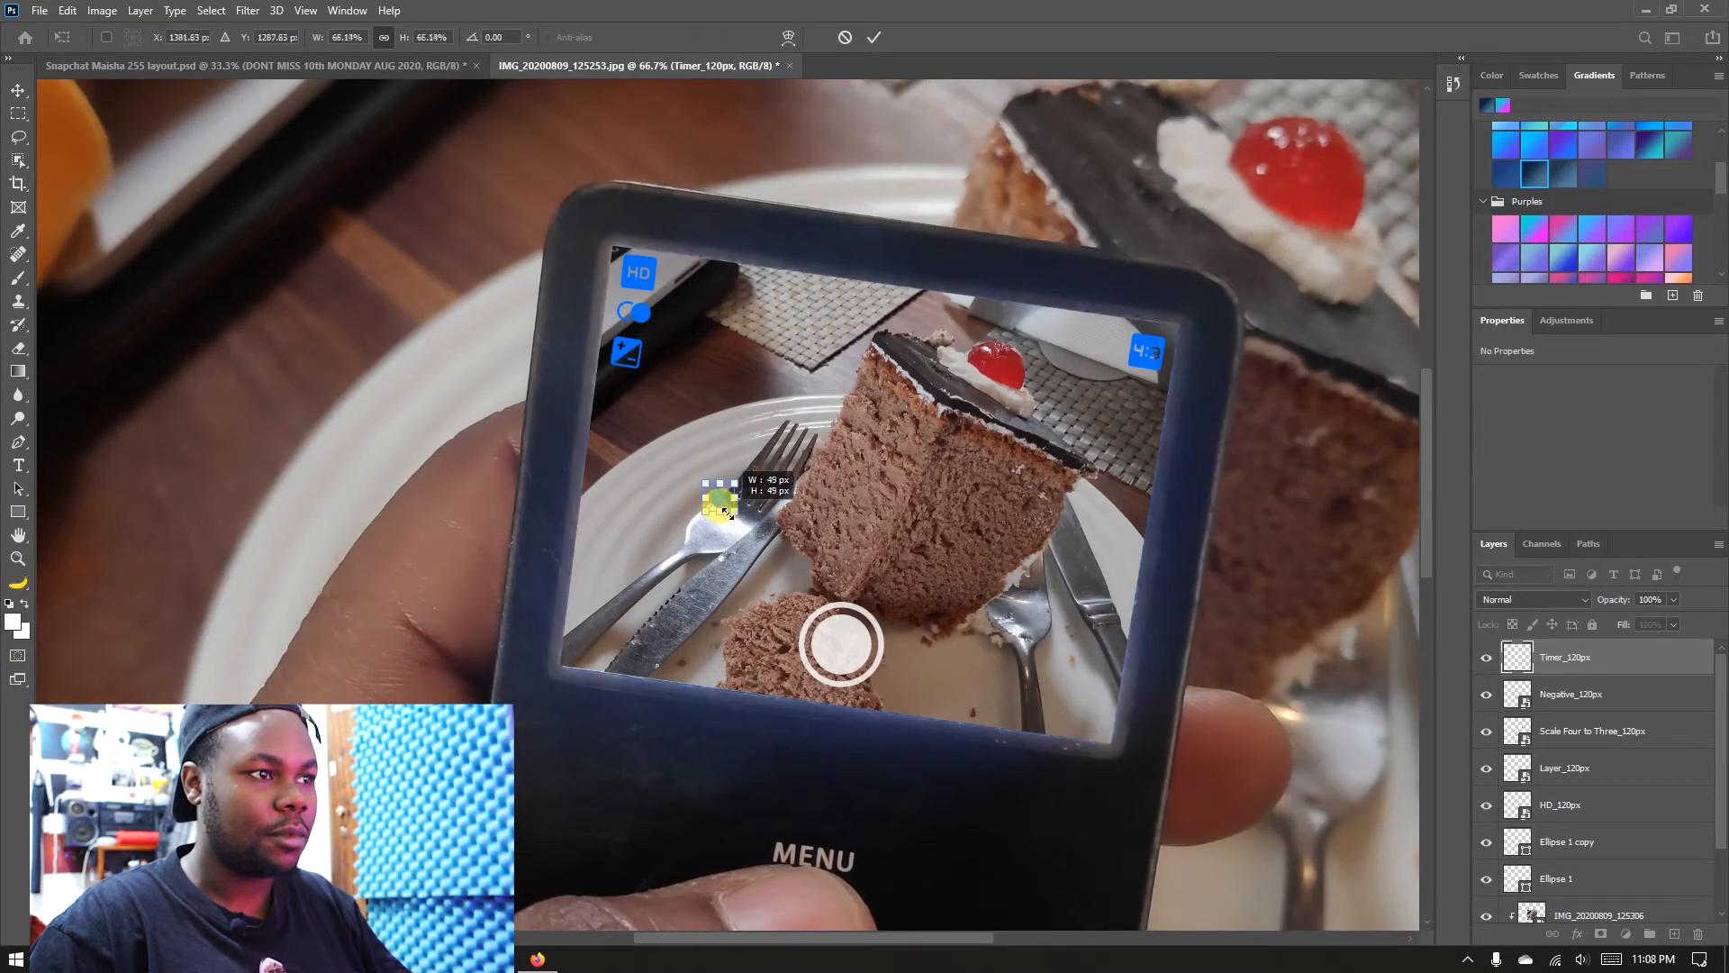
pyautogui.press('Return')
pyautogui.moveTo(734, 515); pyautogui.dragTo(627, 408)
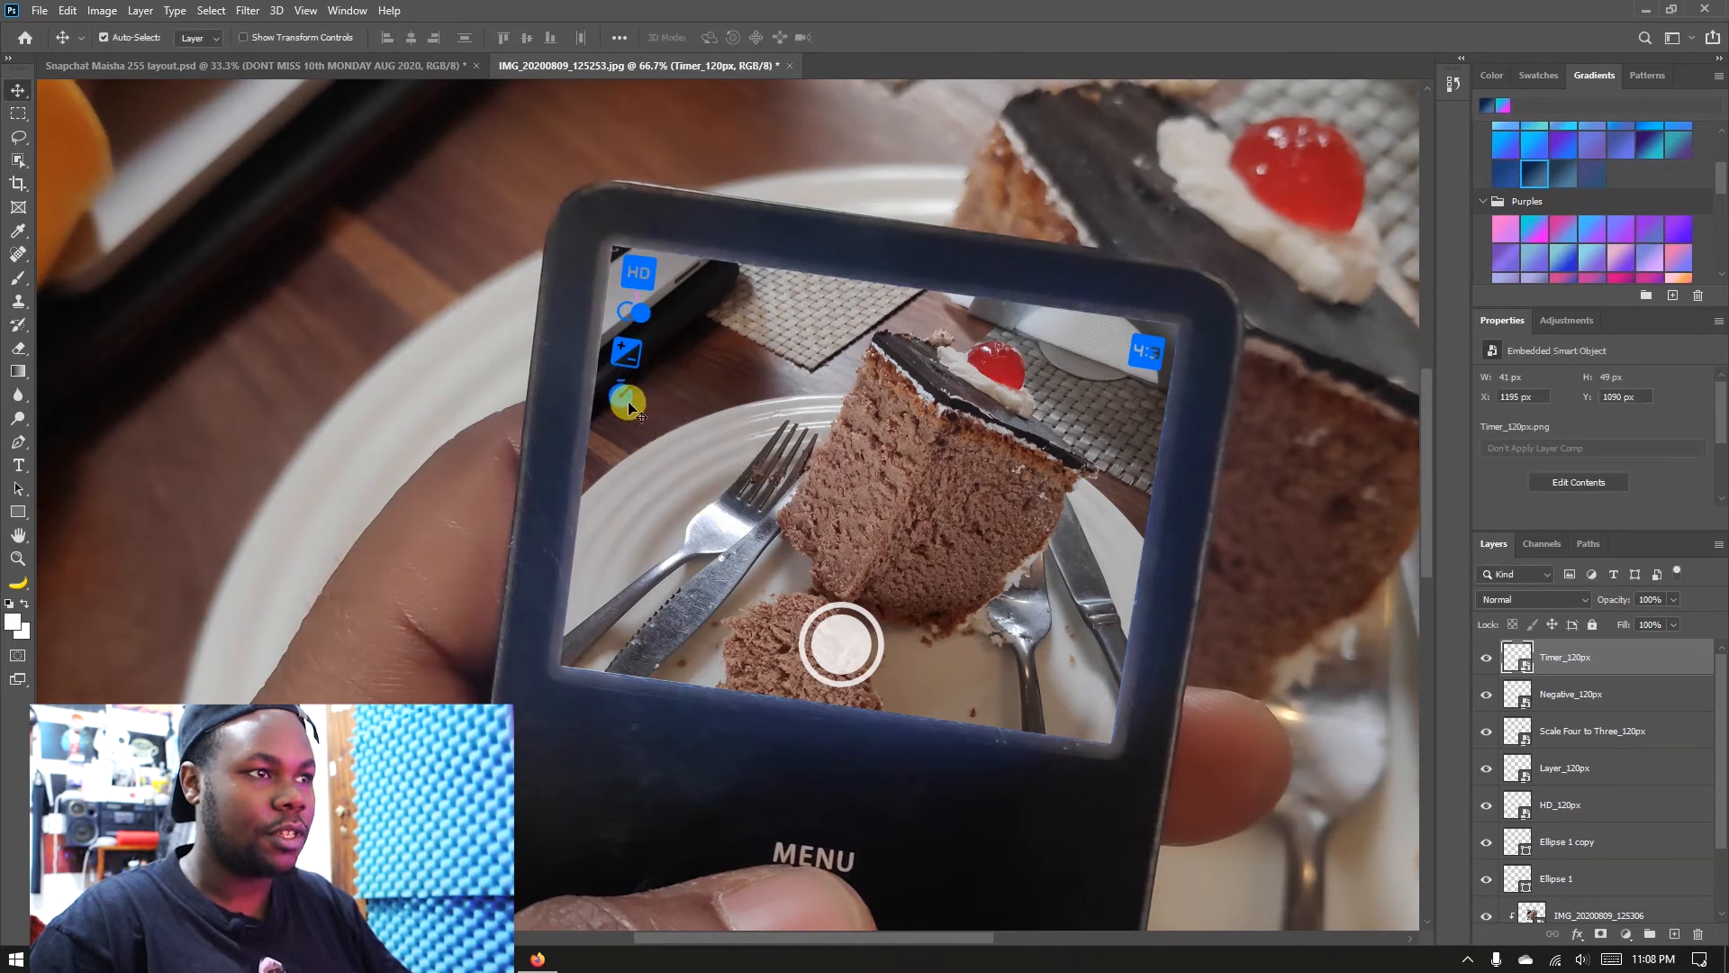
pyautogui.hotkey('ctrl', 't')
pyautogui.moveTo(657, 417); pyautogui.dragTo(662, 436)
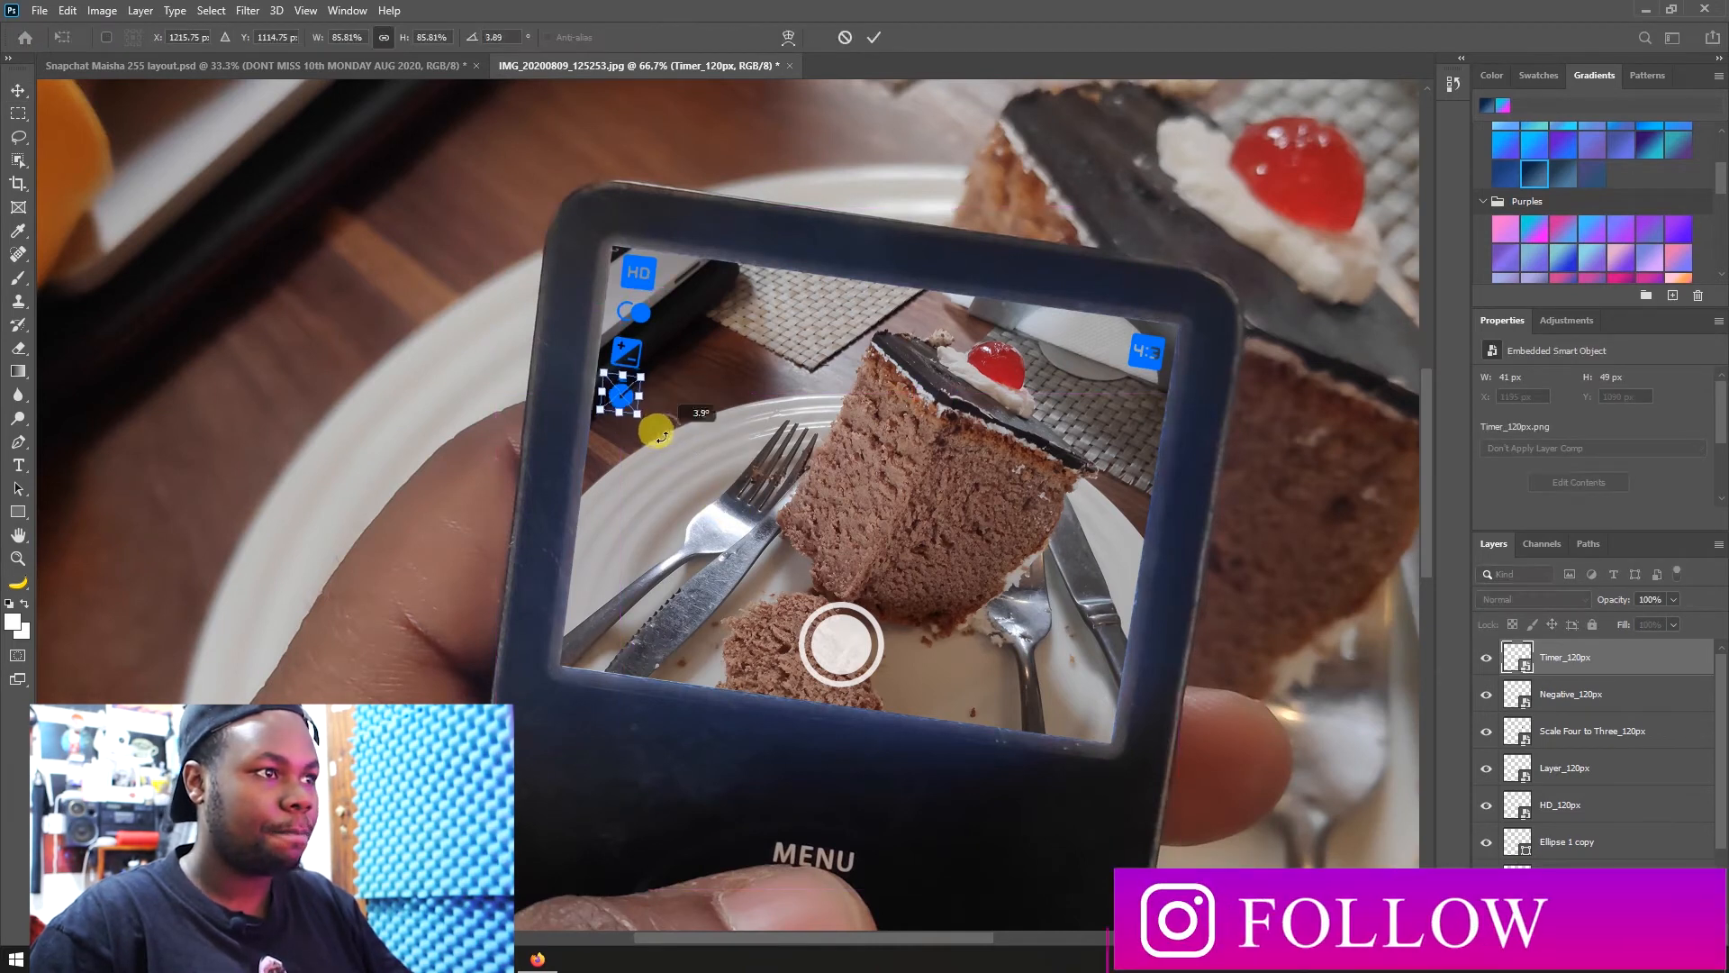
pyautogui.press('Return')
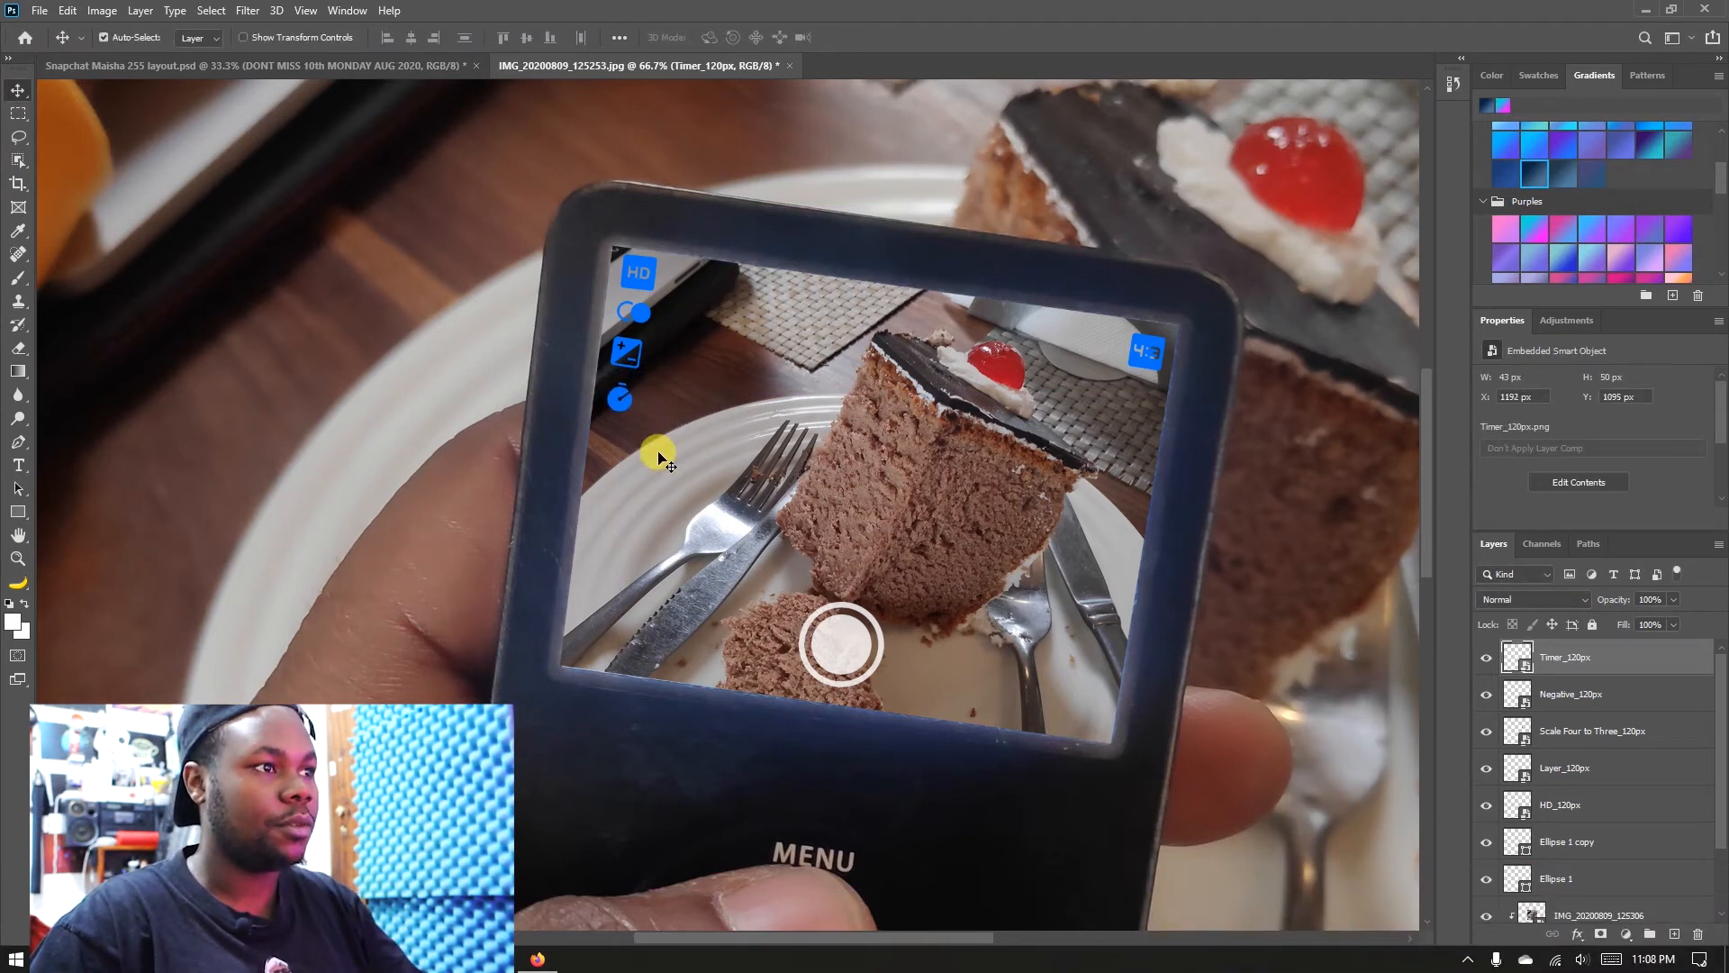
# Step: Nudge the Negative and HD icons slightly to refine their positions in the icon column
pyautogui.click(628, 350)
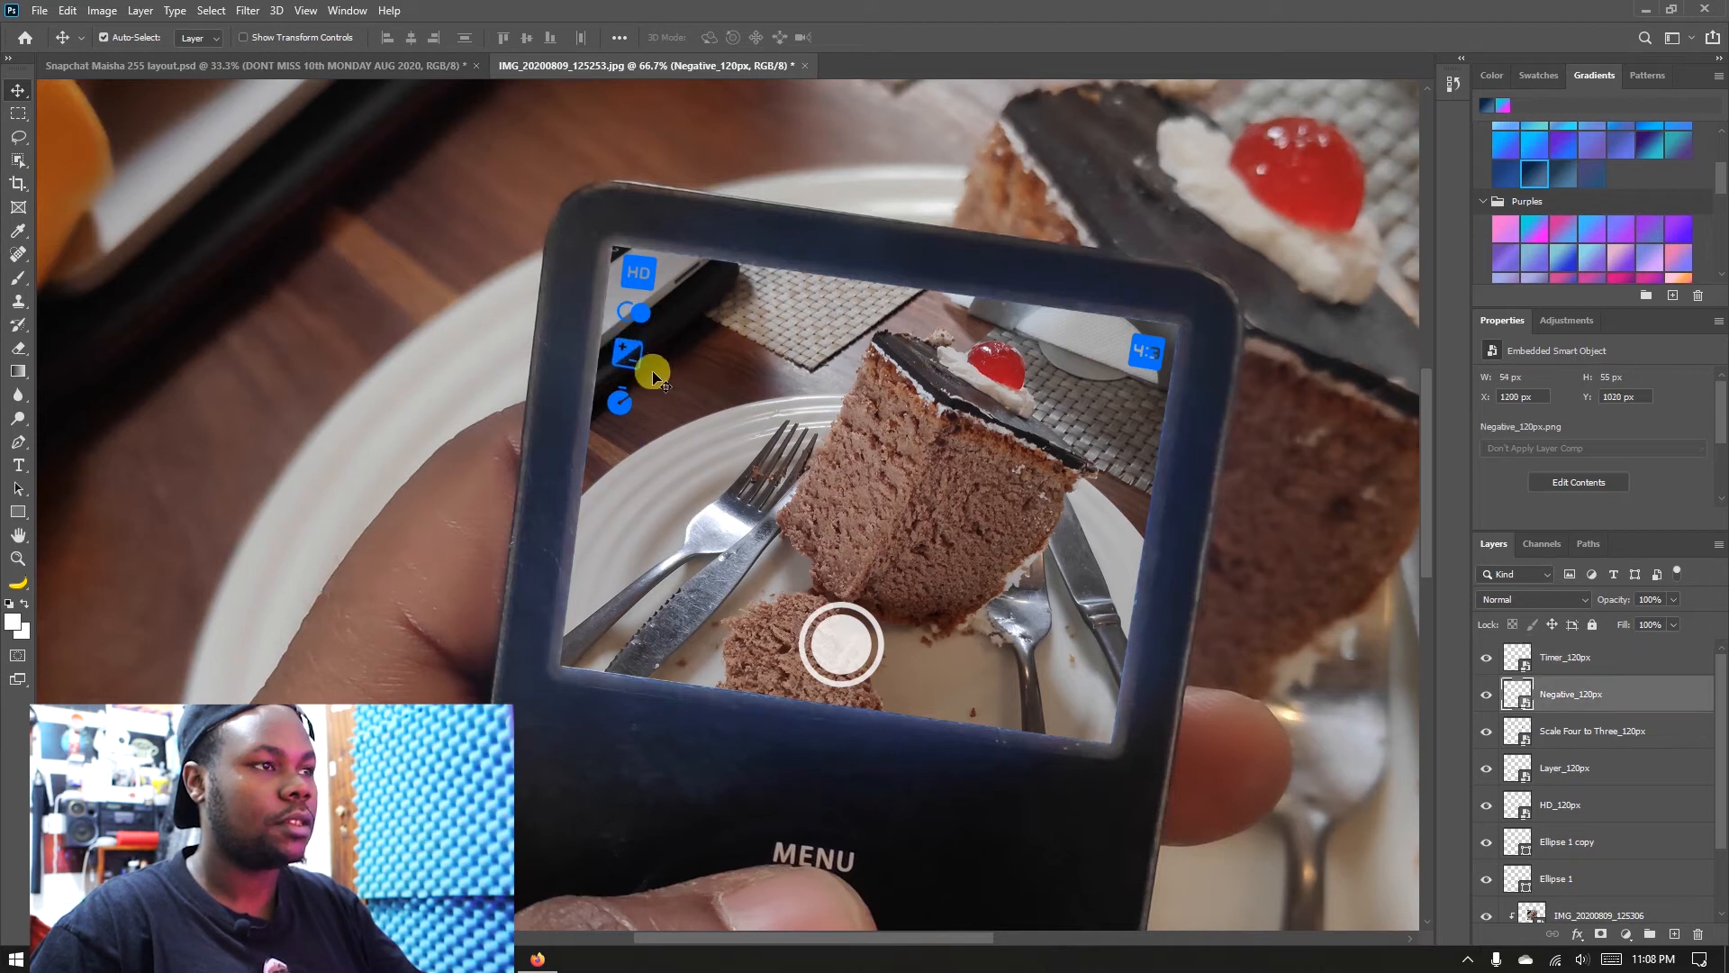
pyautogui.click(645, 293)
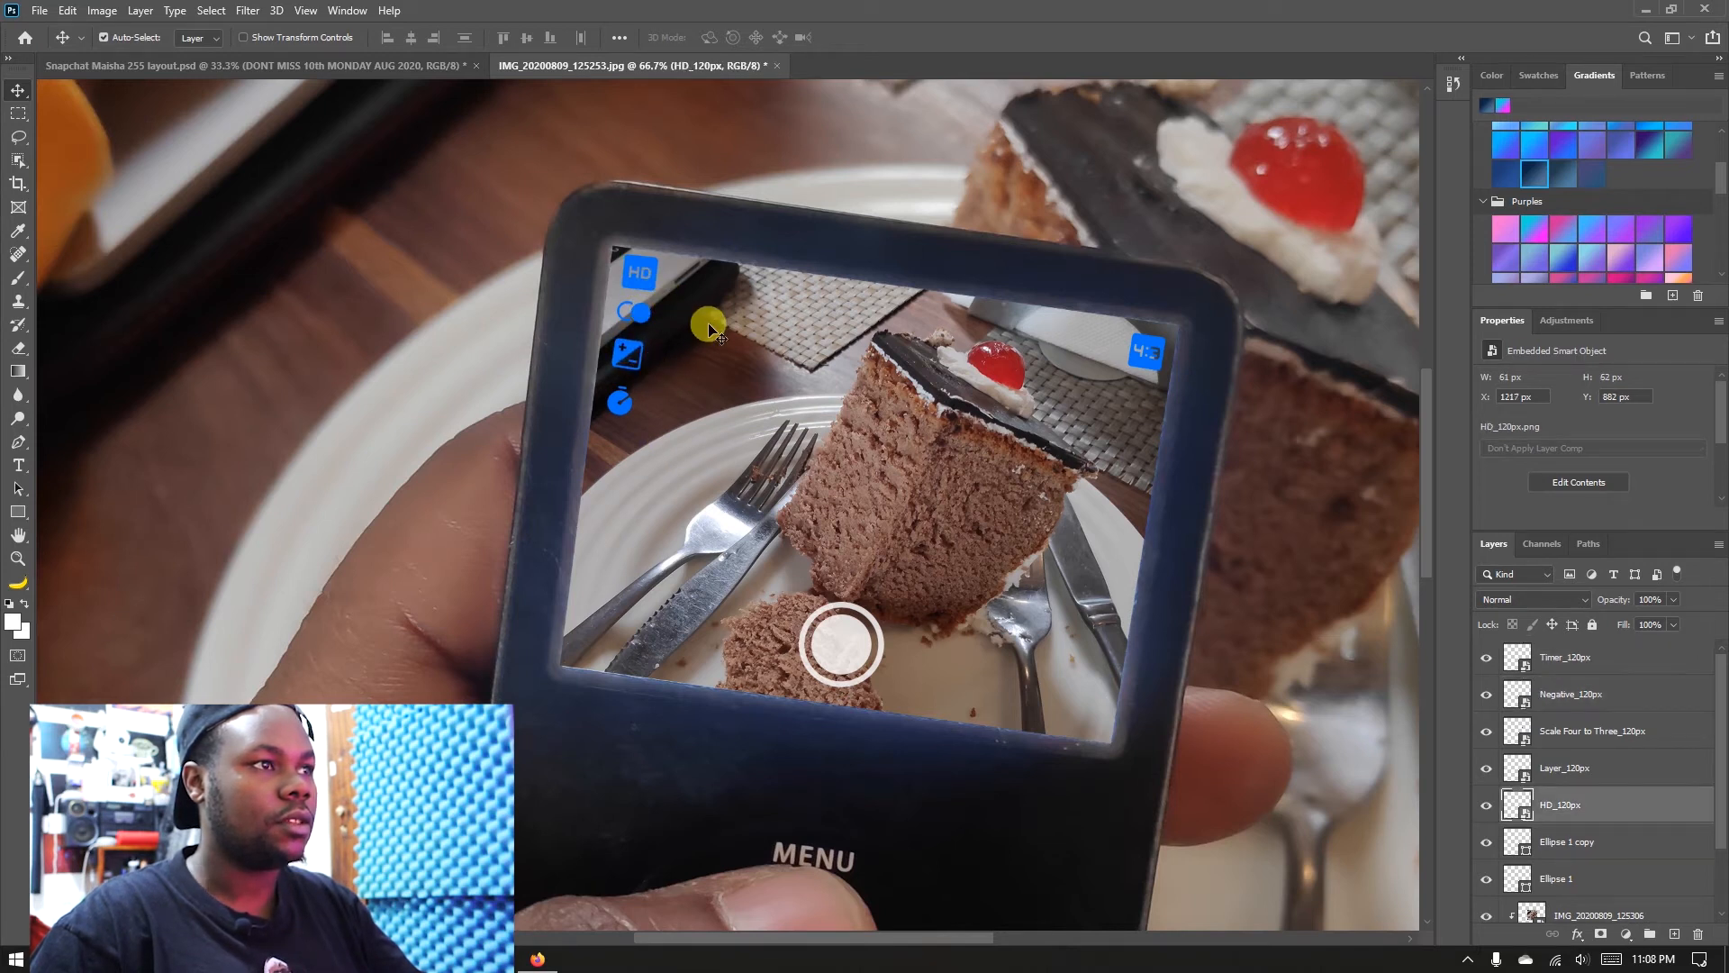
pyautogui.press('Down')
pyautogui.press('Down')
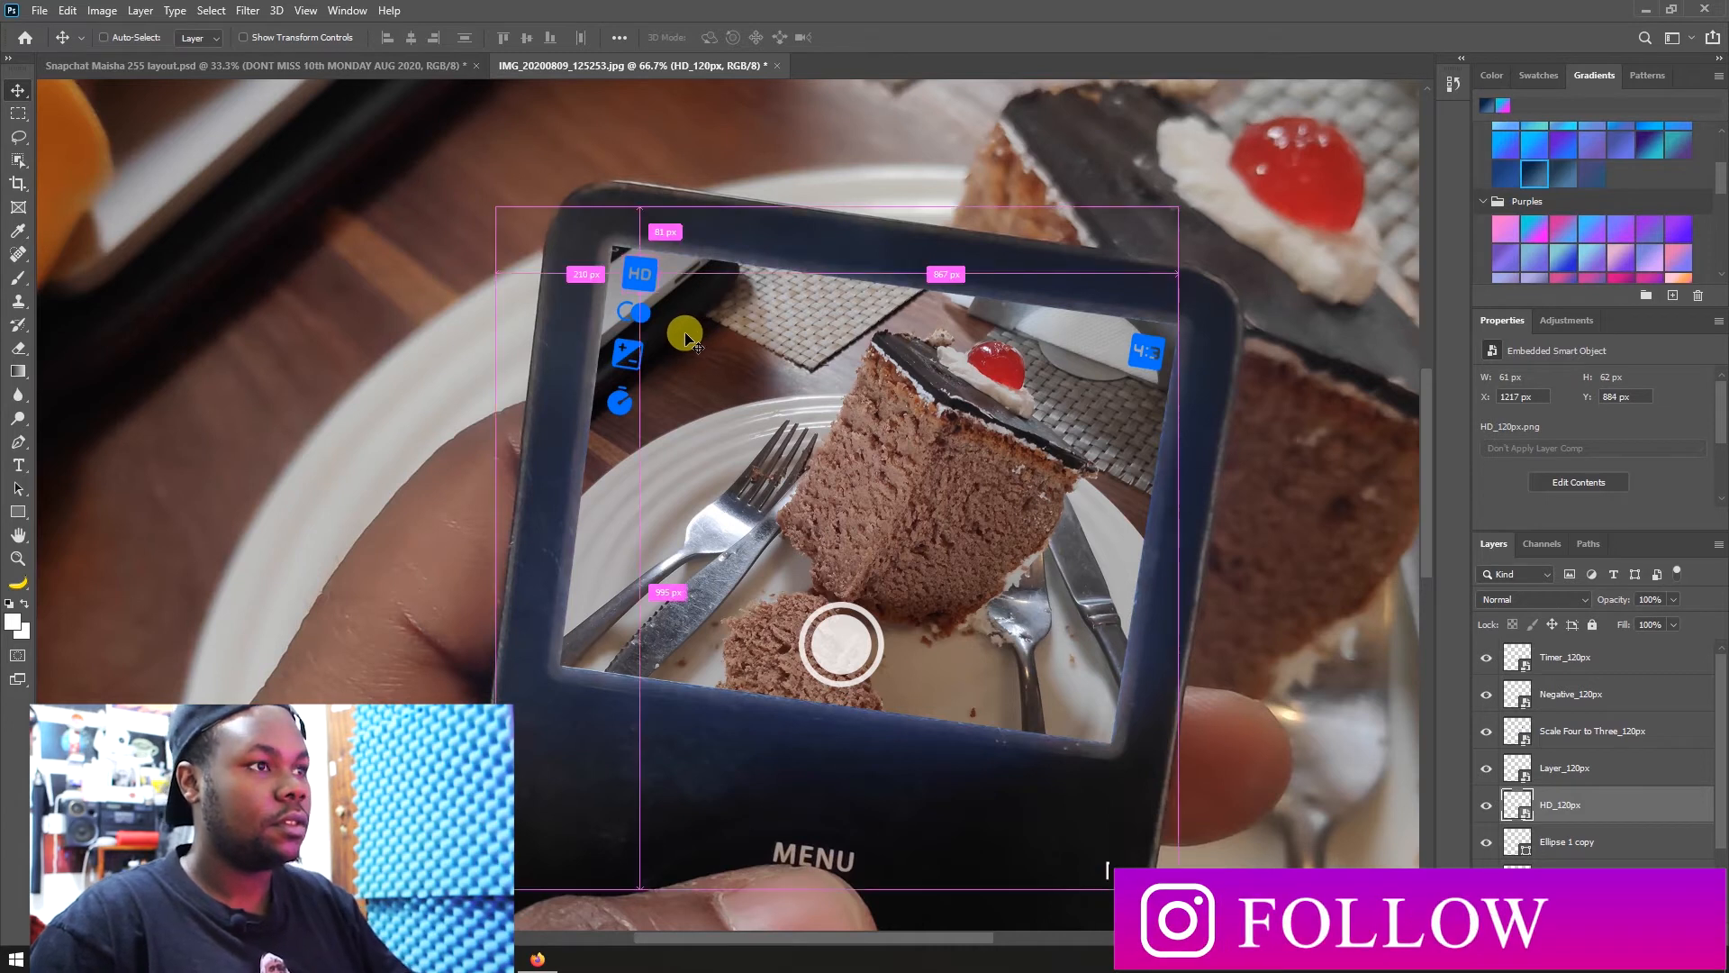
# Step: Delete the HD icon and move the 4:3 icon into its place above the Layer icon
pyautogui.hotkey('ctrl', 't')
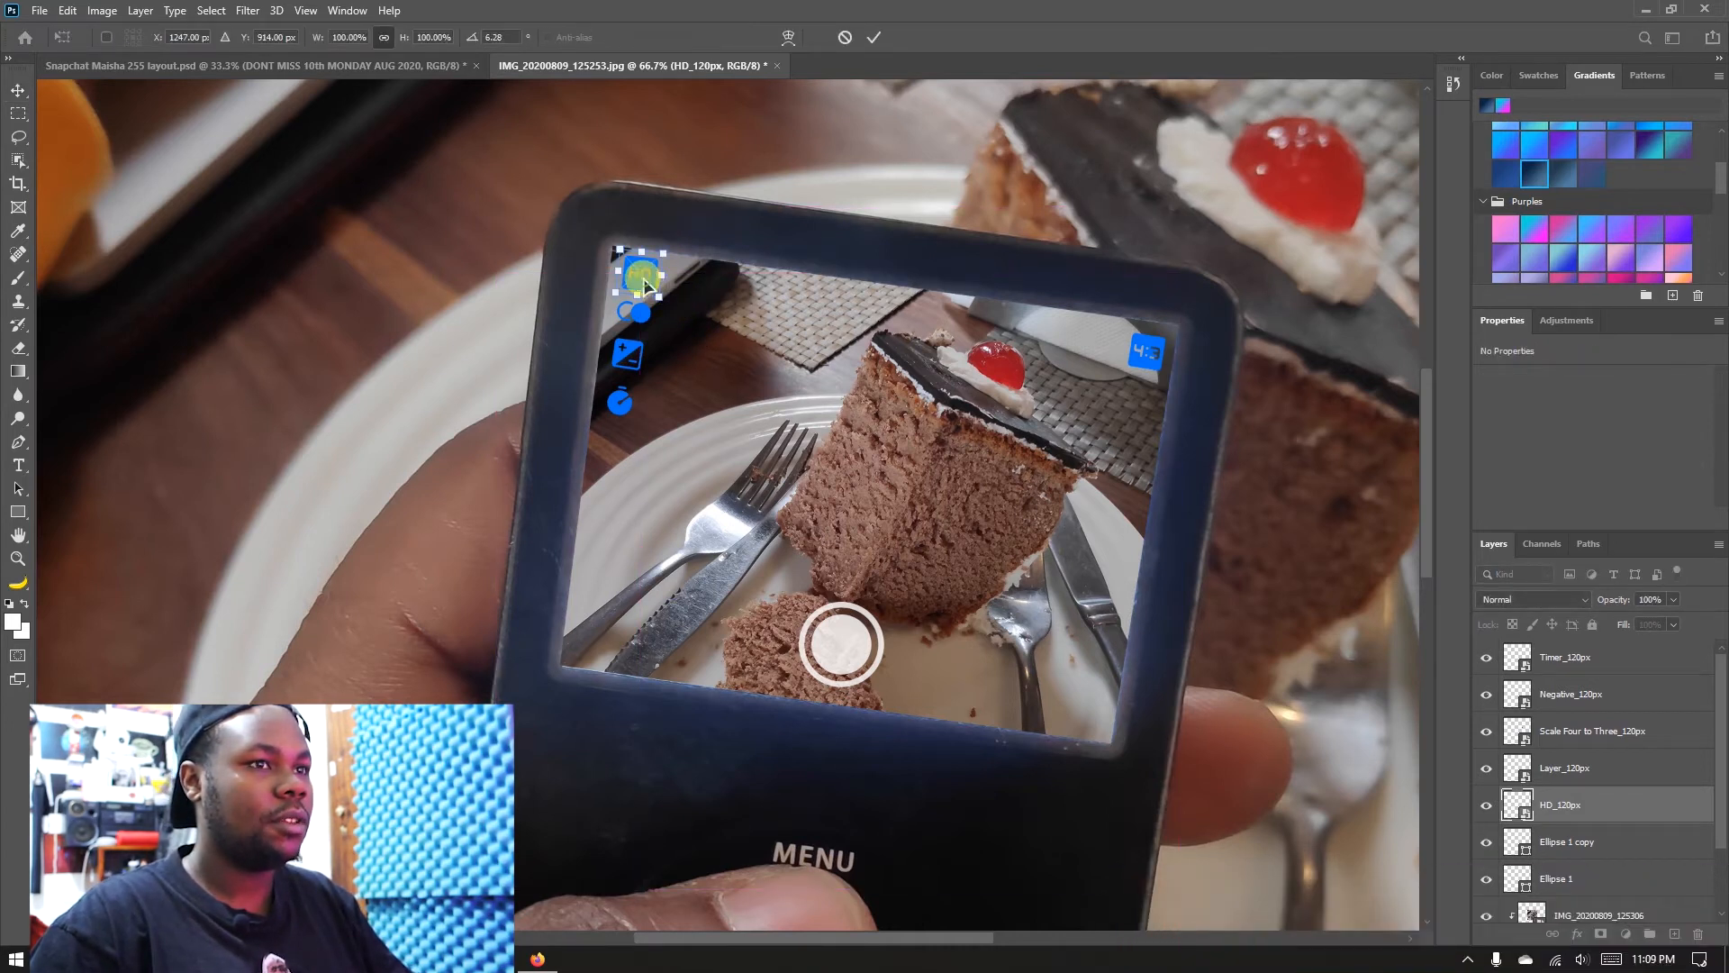
pyautogui.press('Return')
pyautogui.press('Delete')
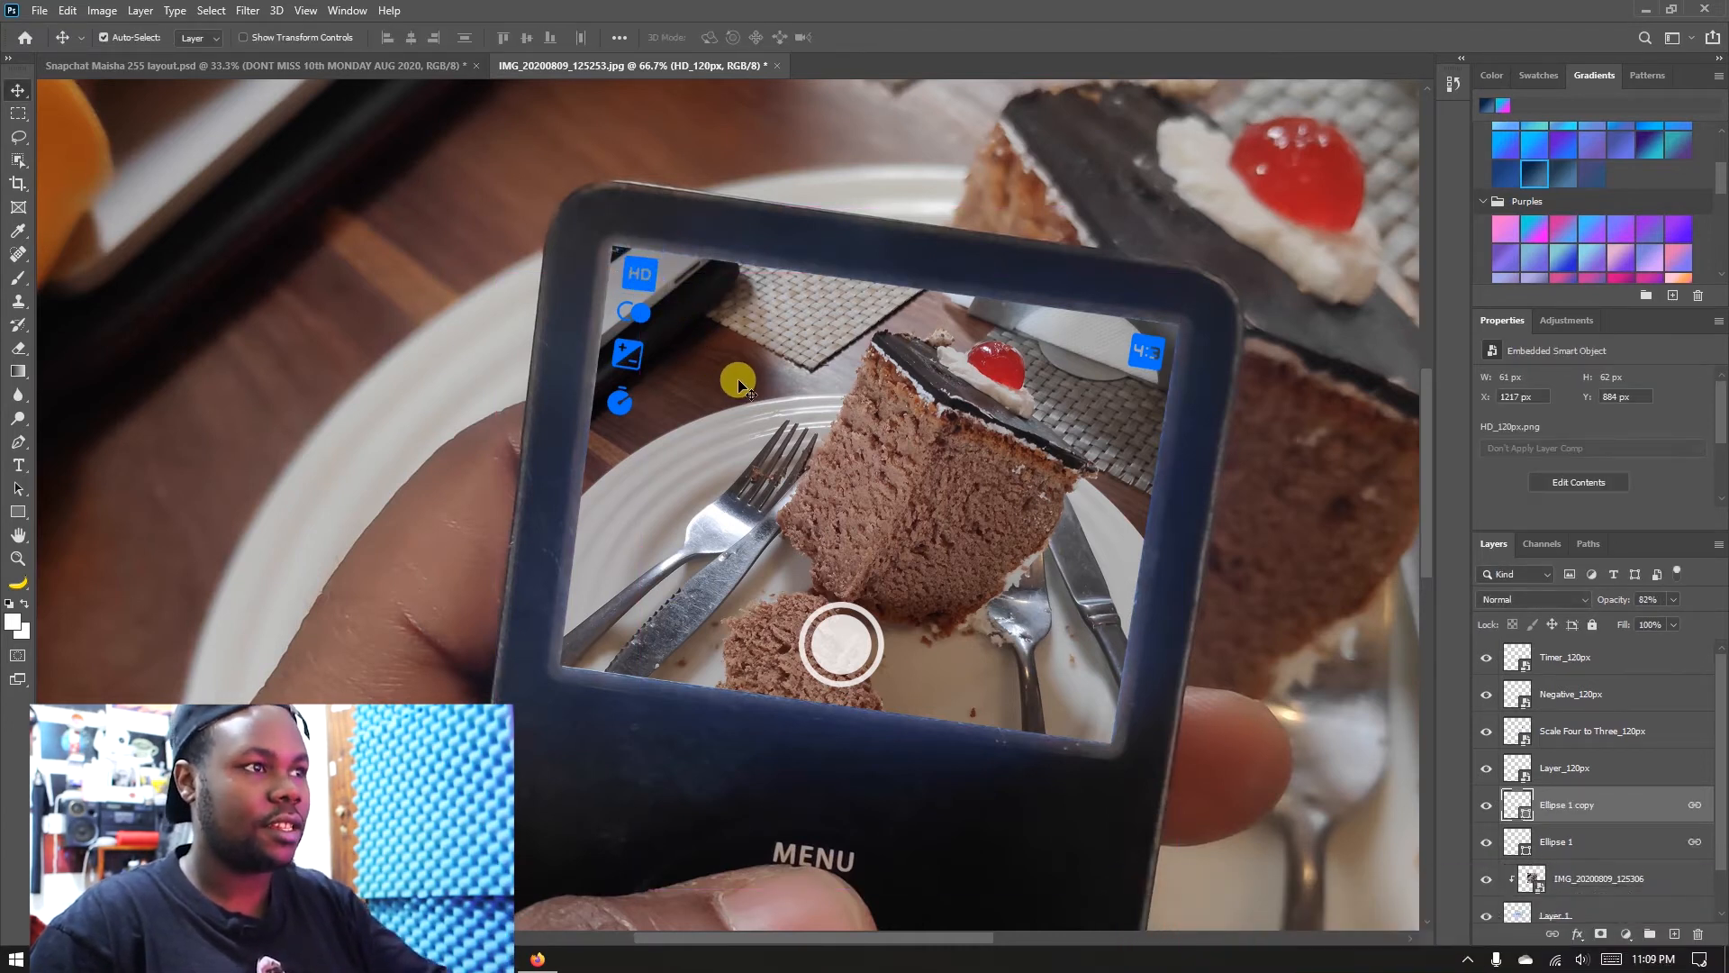
pyautogui.moveTo(1144, 371); pyautogui.dragTo(639, 295)
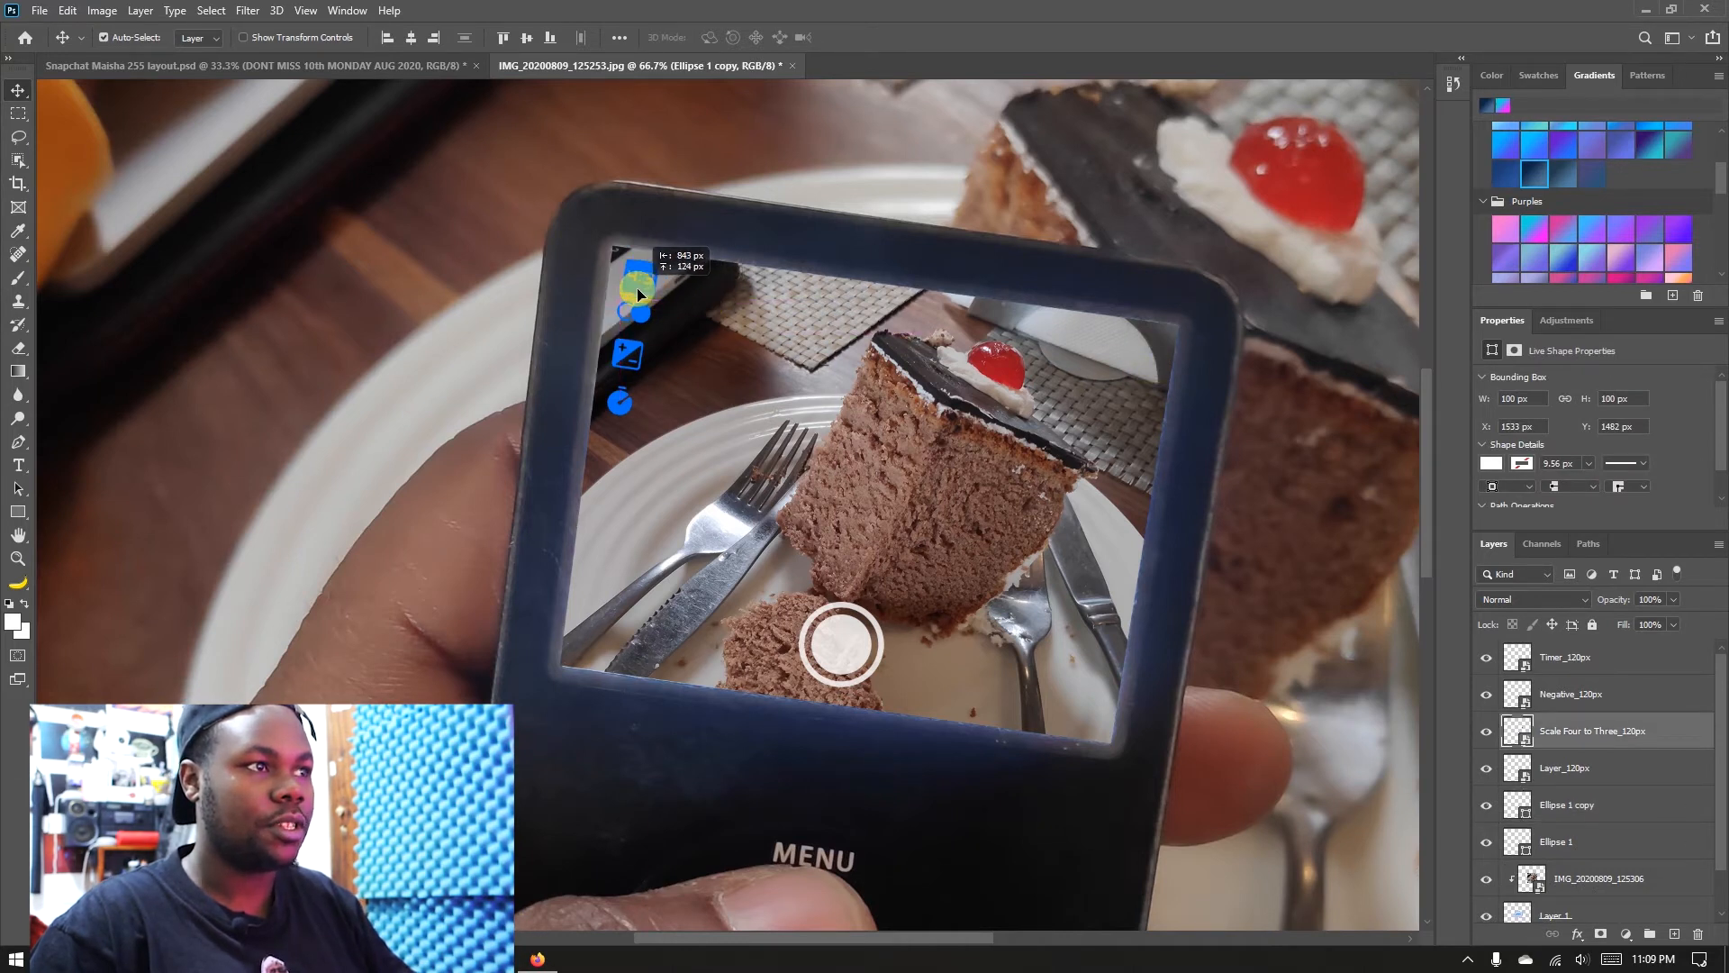
# Step: Select the 4:3, Layer, Negative and Timer icons together and shift them slightly inward from the display's edge
pyautogui.click(627, 351)
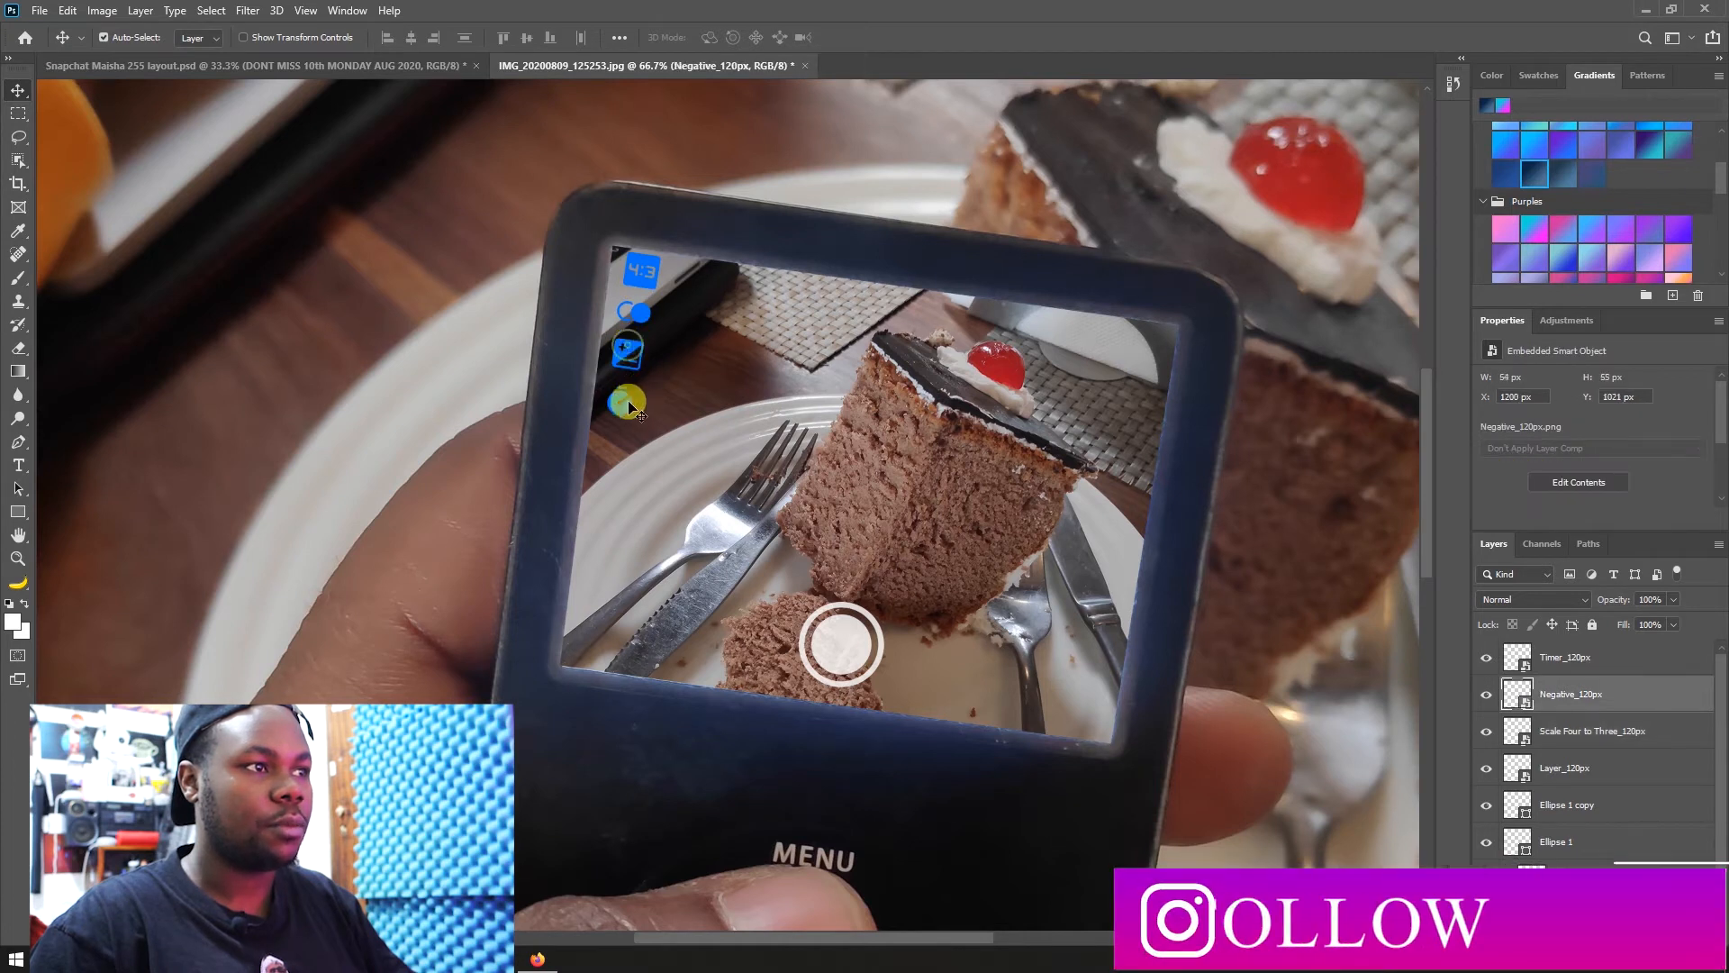
pyautogui.click(647, 286)
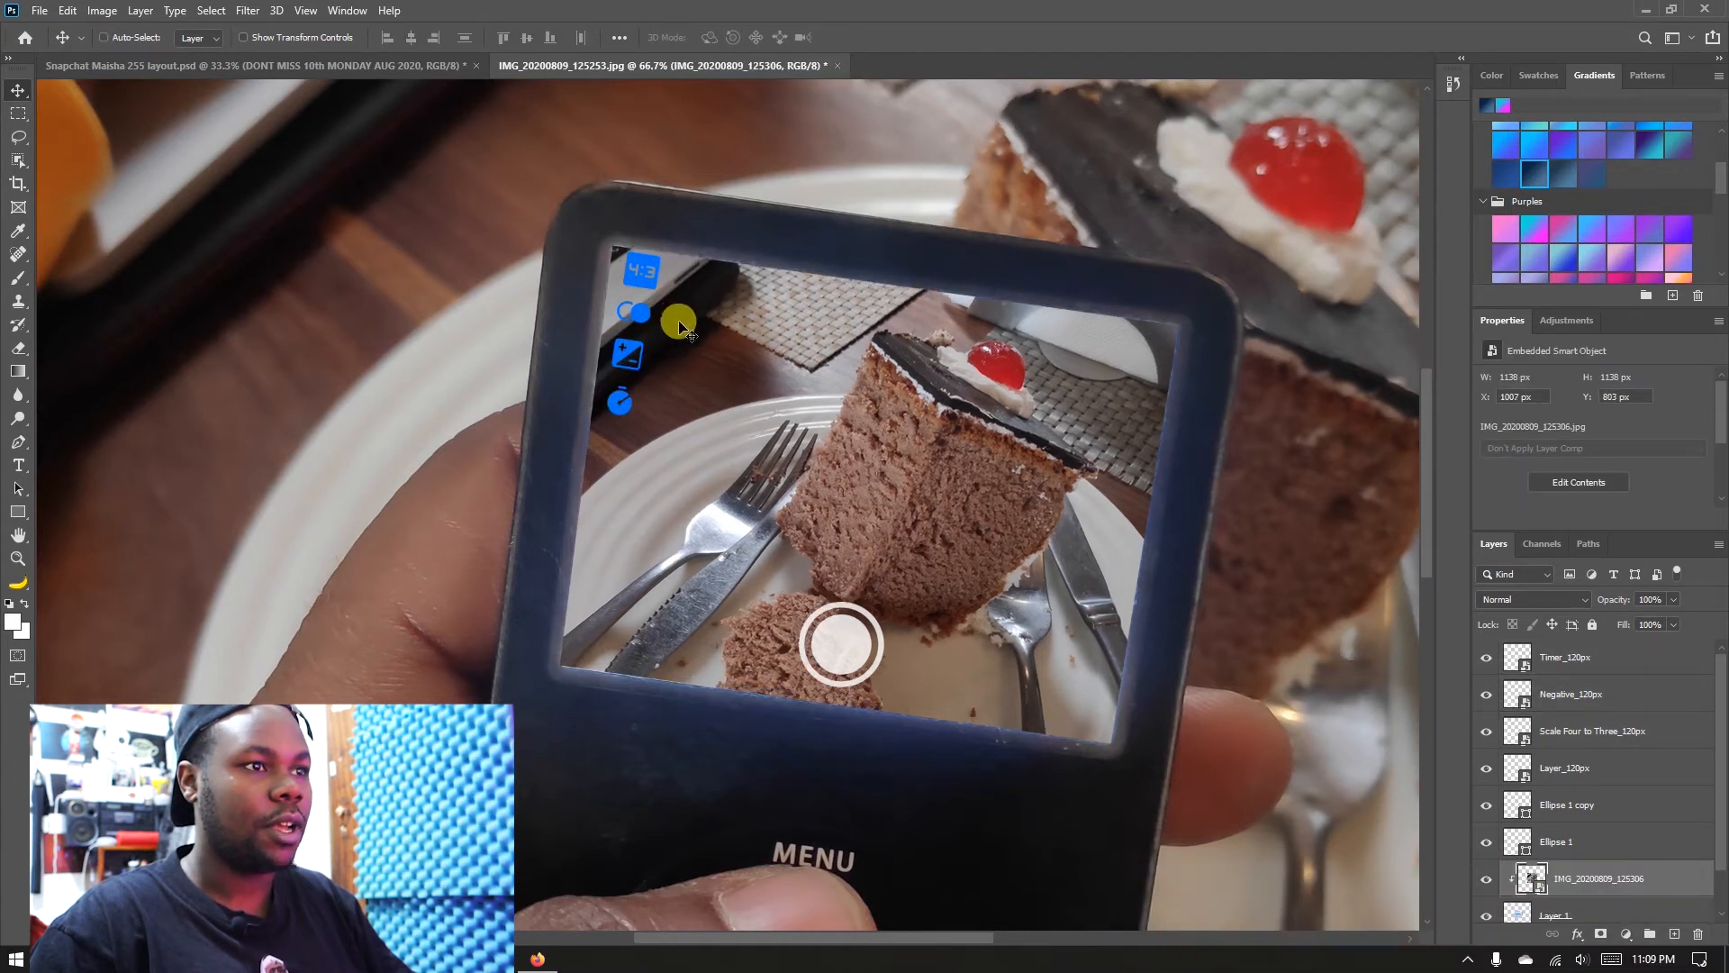
pyautogui.click(644, 294)
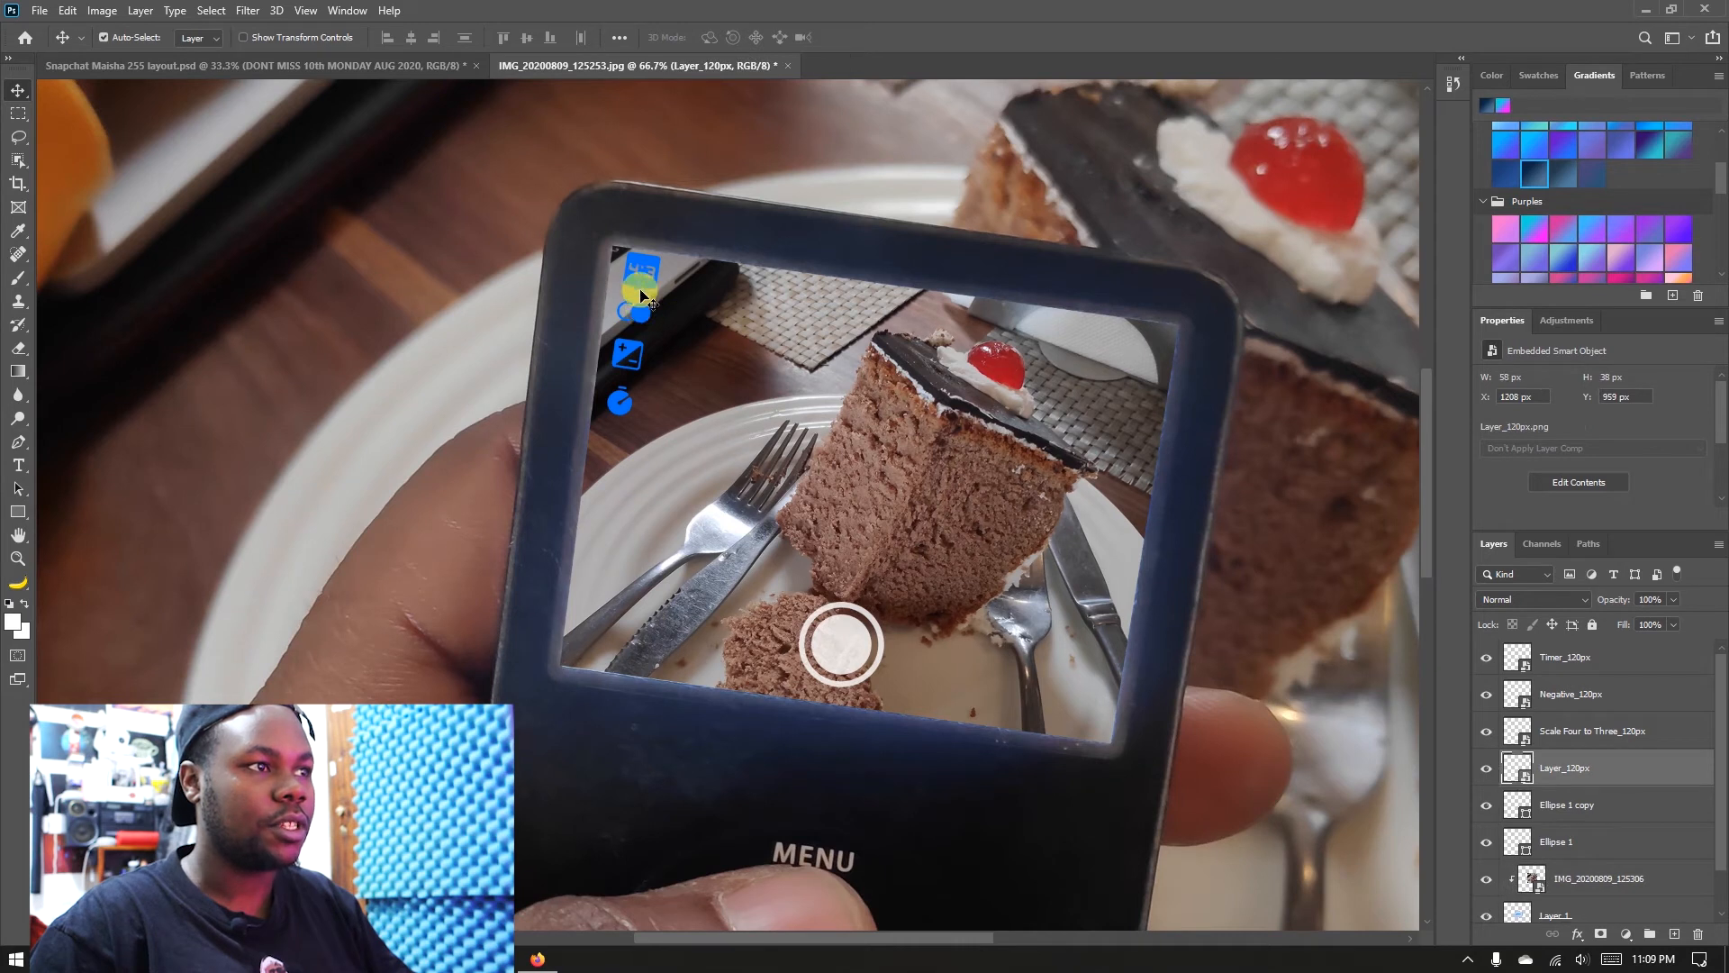
pyautogui.keyDown('shift'); pyautogui.click(642, 288); pyautogui.keyUp('shift')
pyautogui.keyDown('shift'); pyautogui.click(630, 352); pyautogui.keyUp('shift')
pyautogui.keyDown('shift'); pyautogui.click(621, 412); pyautogui.keyUp('shift')
pyautogui.moveTo(621, 411); pyautogui.dragTo(630, 417)
# Step: Merge the four selected icon layers into a single layer
pyautogui.press('ctrl')
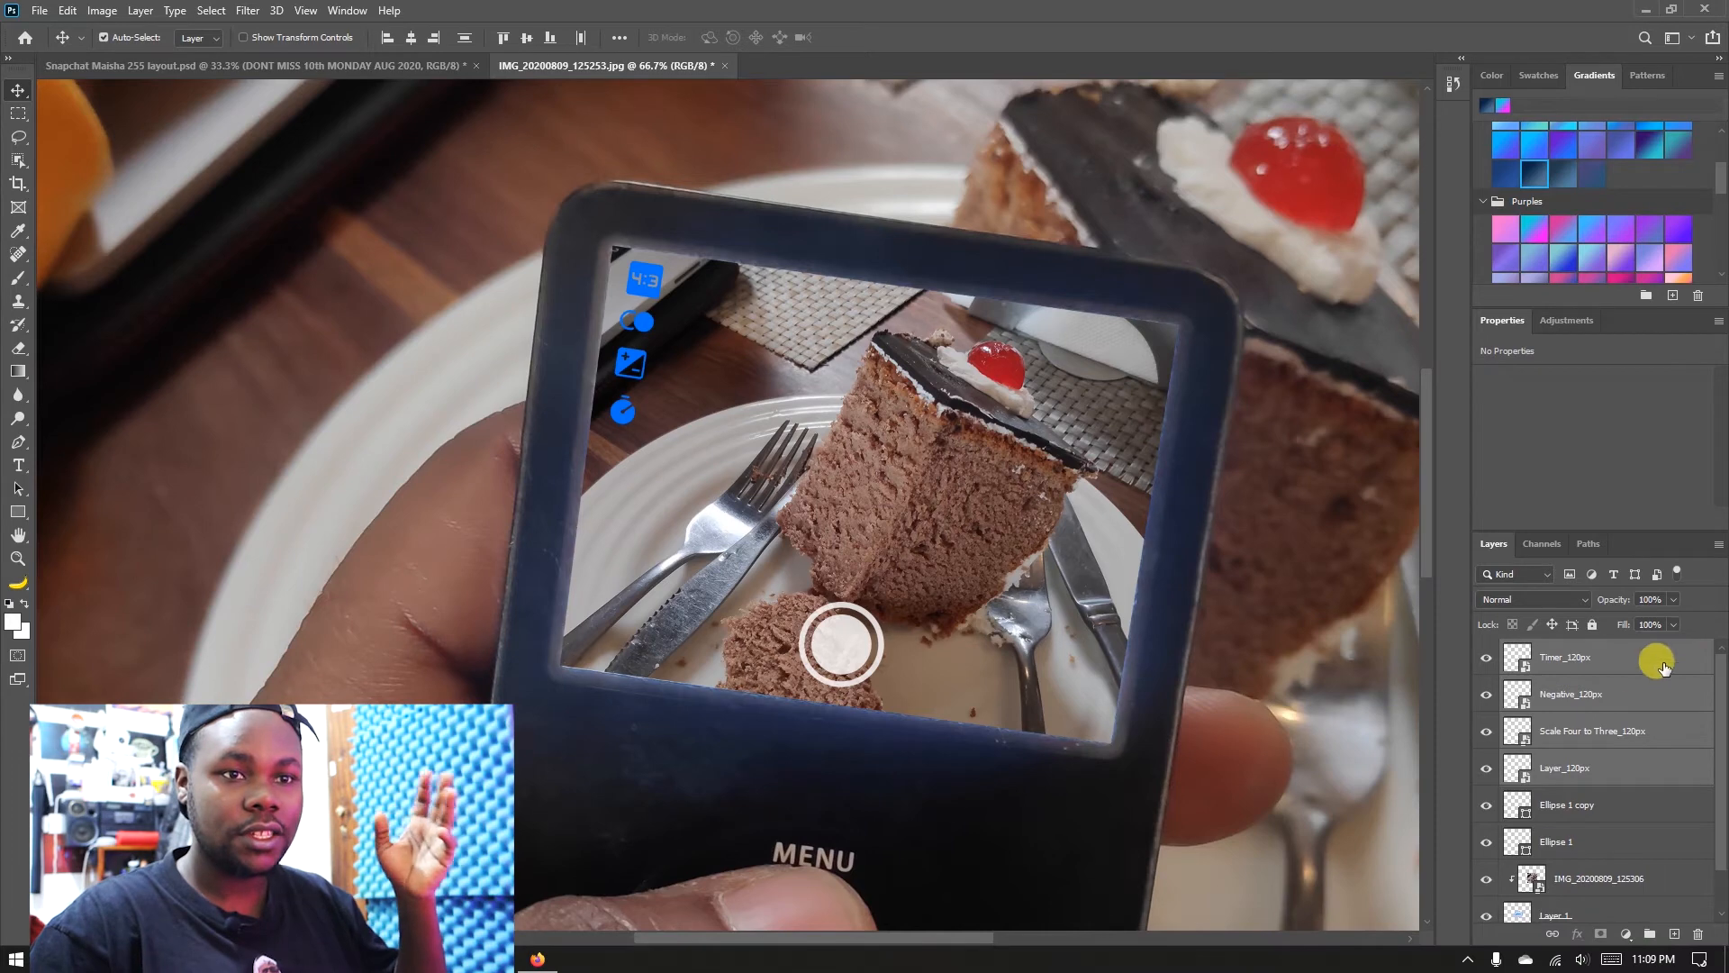
pyautogui.rightClick(1634, 666)
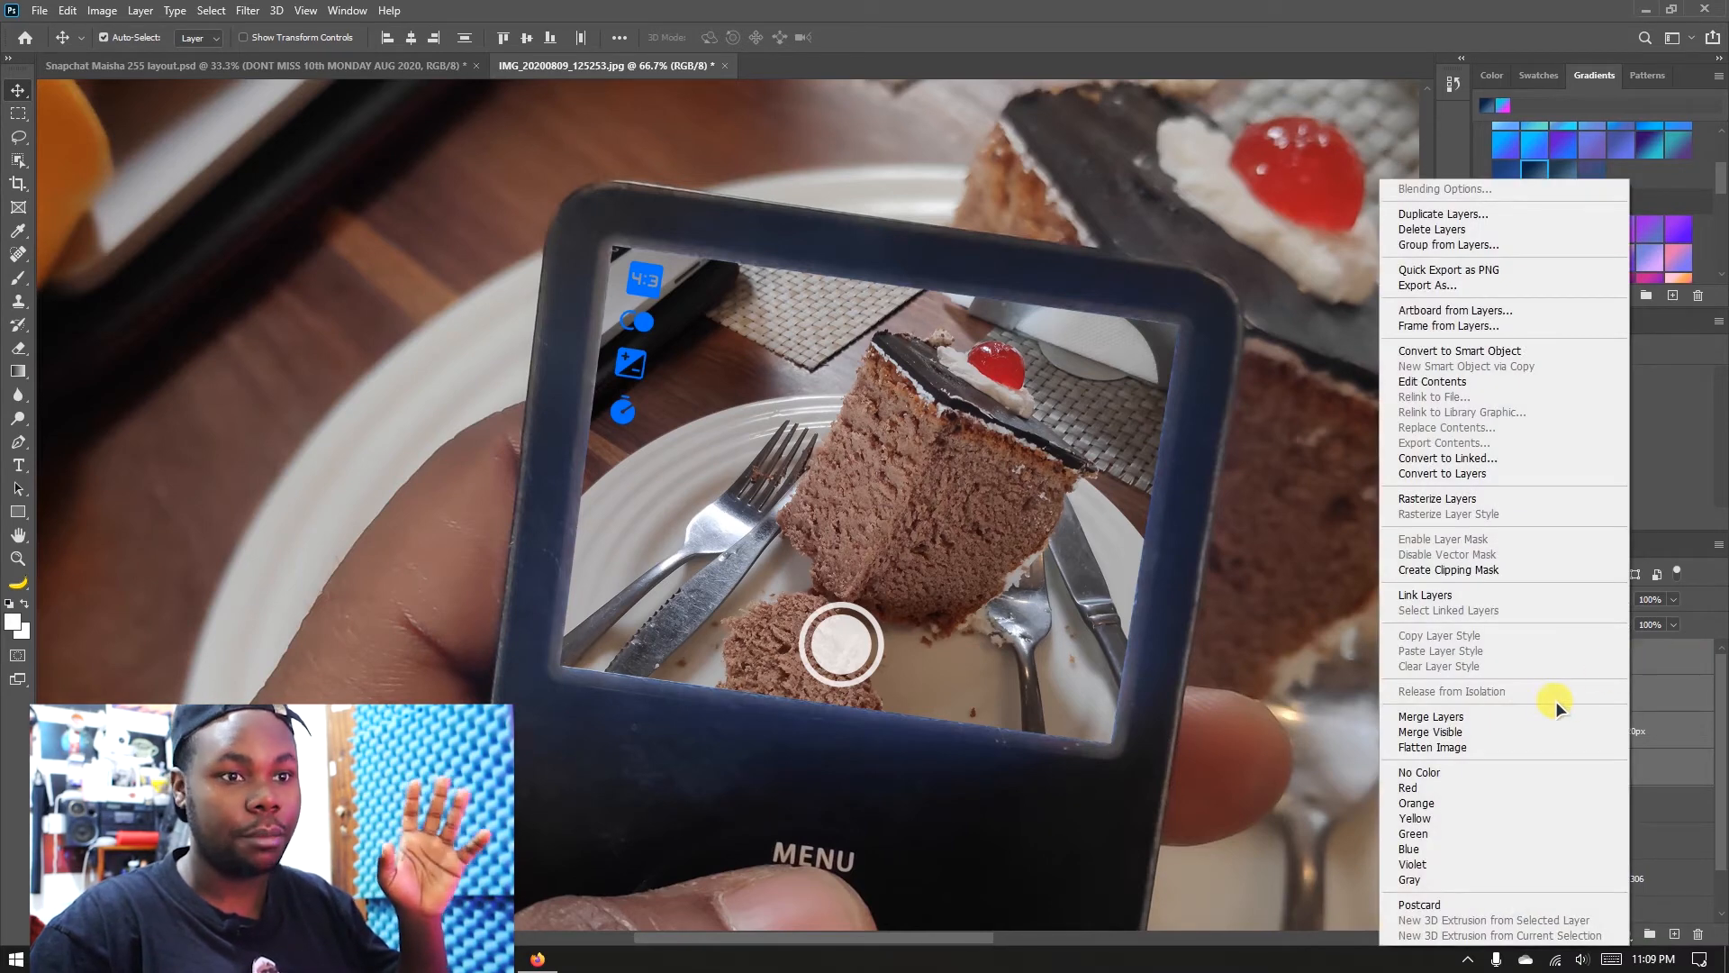
pyautogui.click(1516, 717)
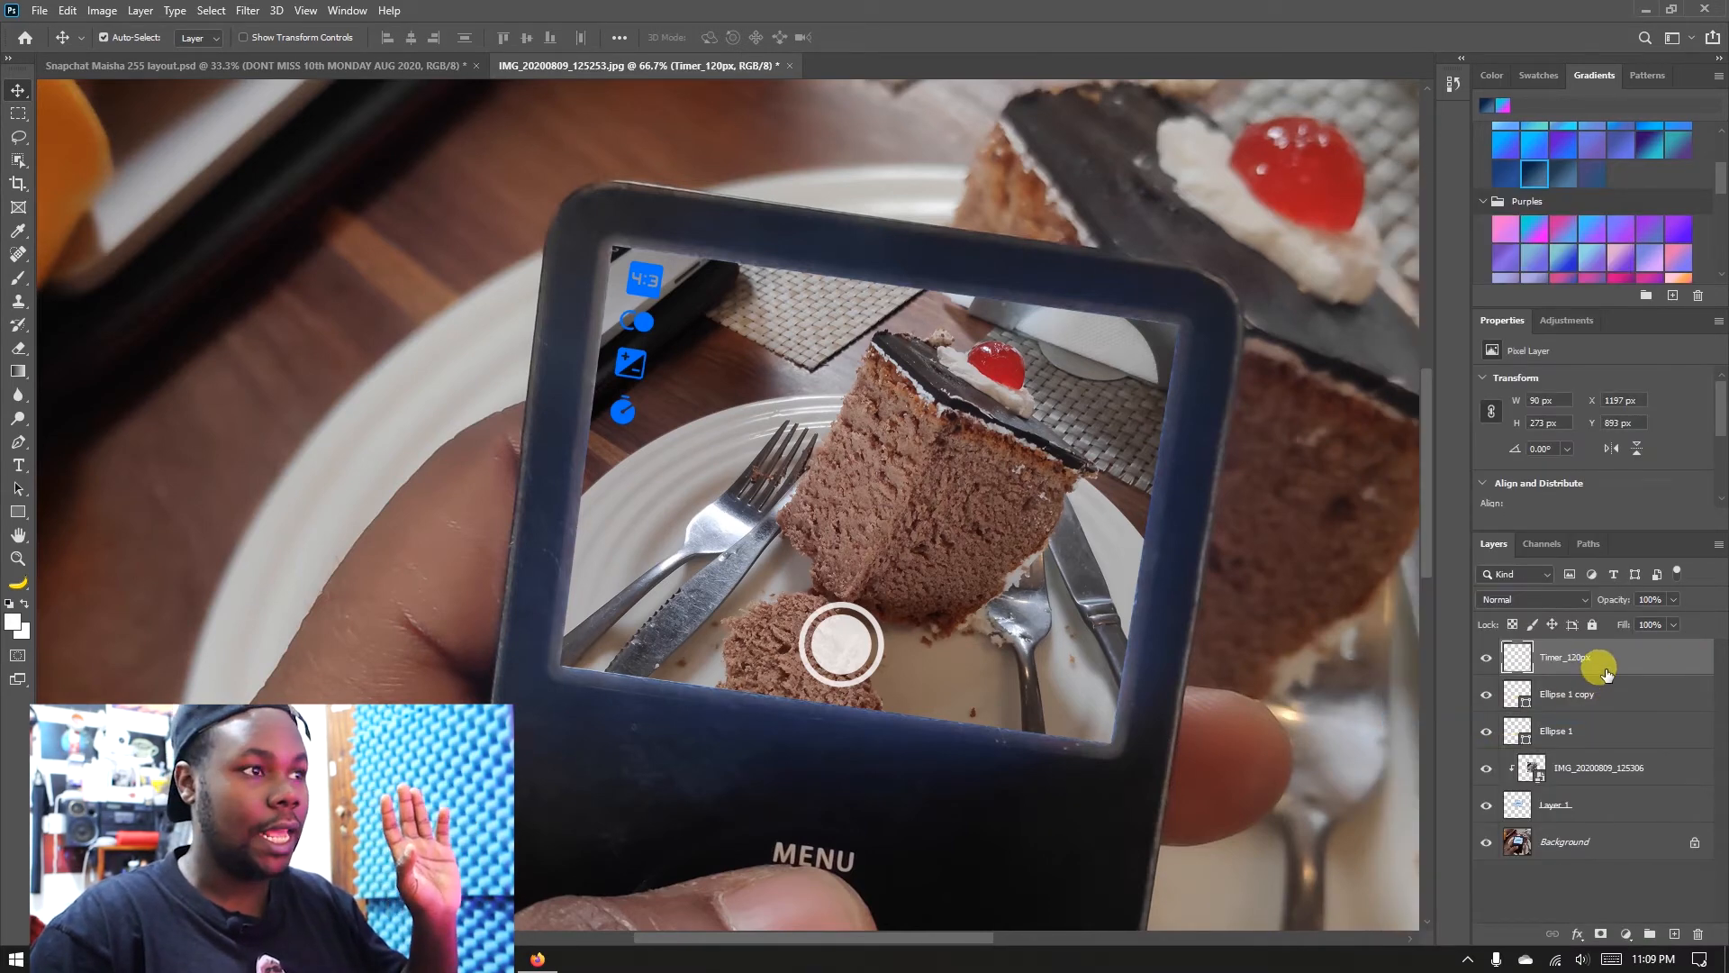
# Step: Add a white Color Overlay at about 85% opacity to the merged icon layer
pyautogui.rightClick(1571, 654)
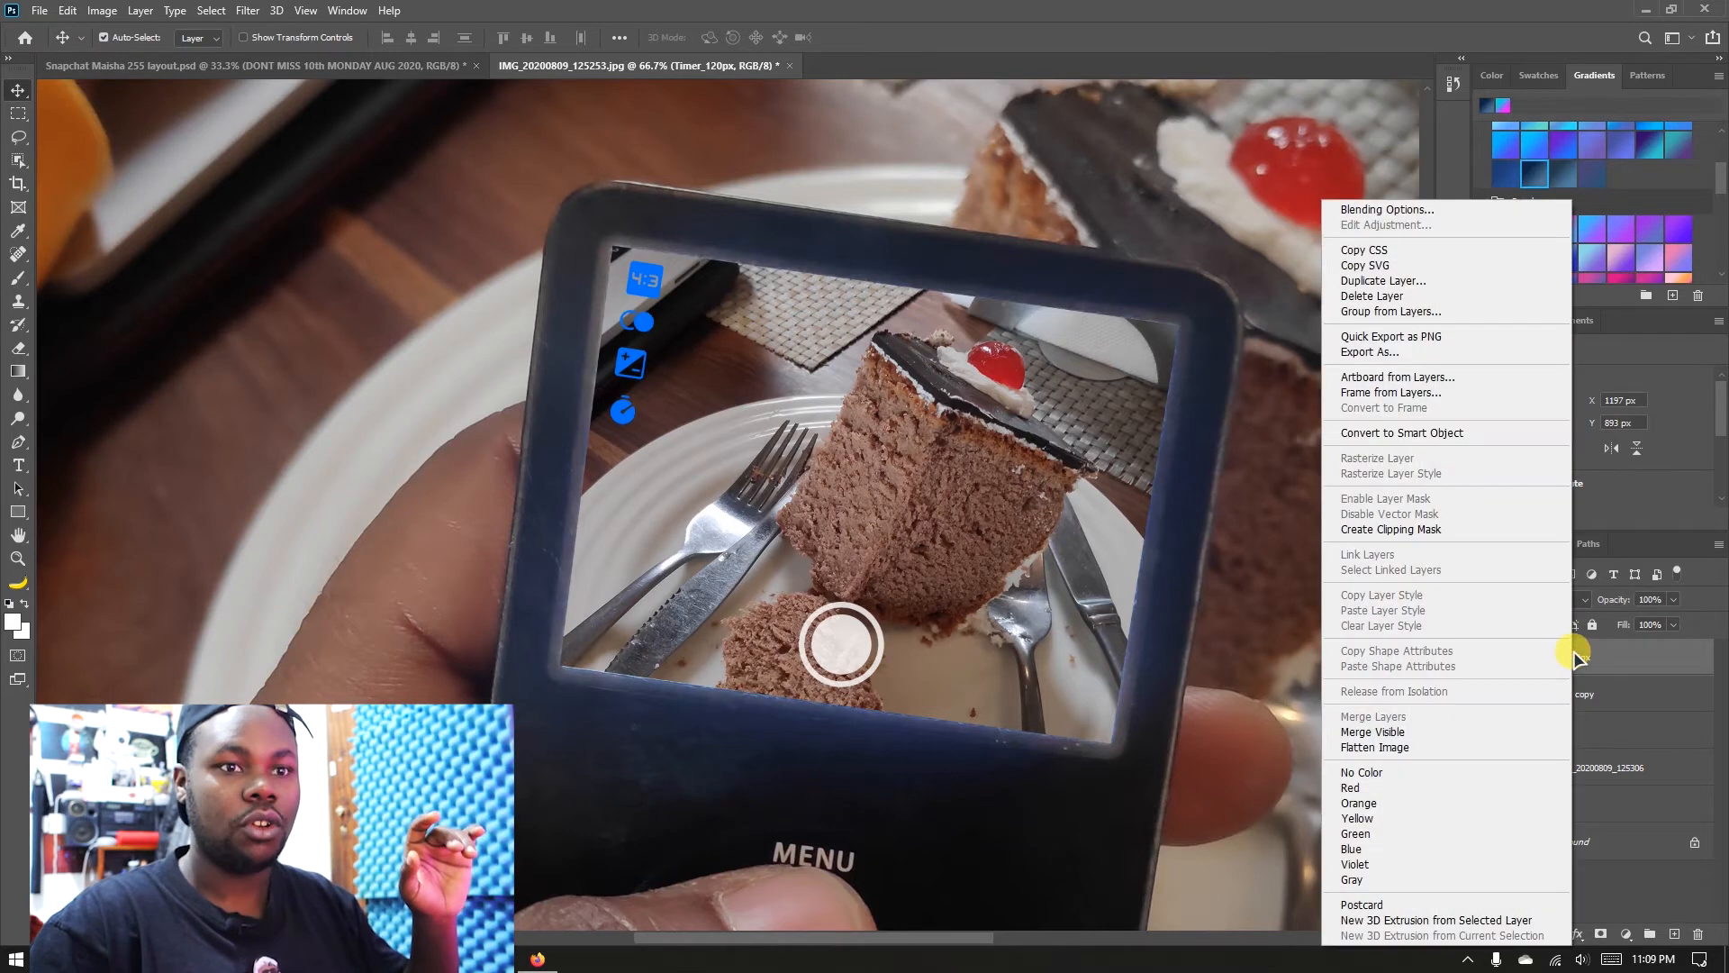
pyautogui.click(856, 358)
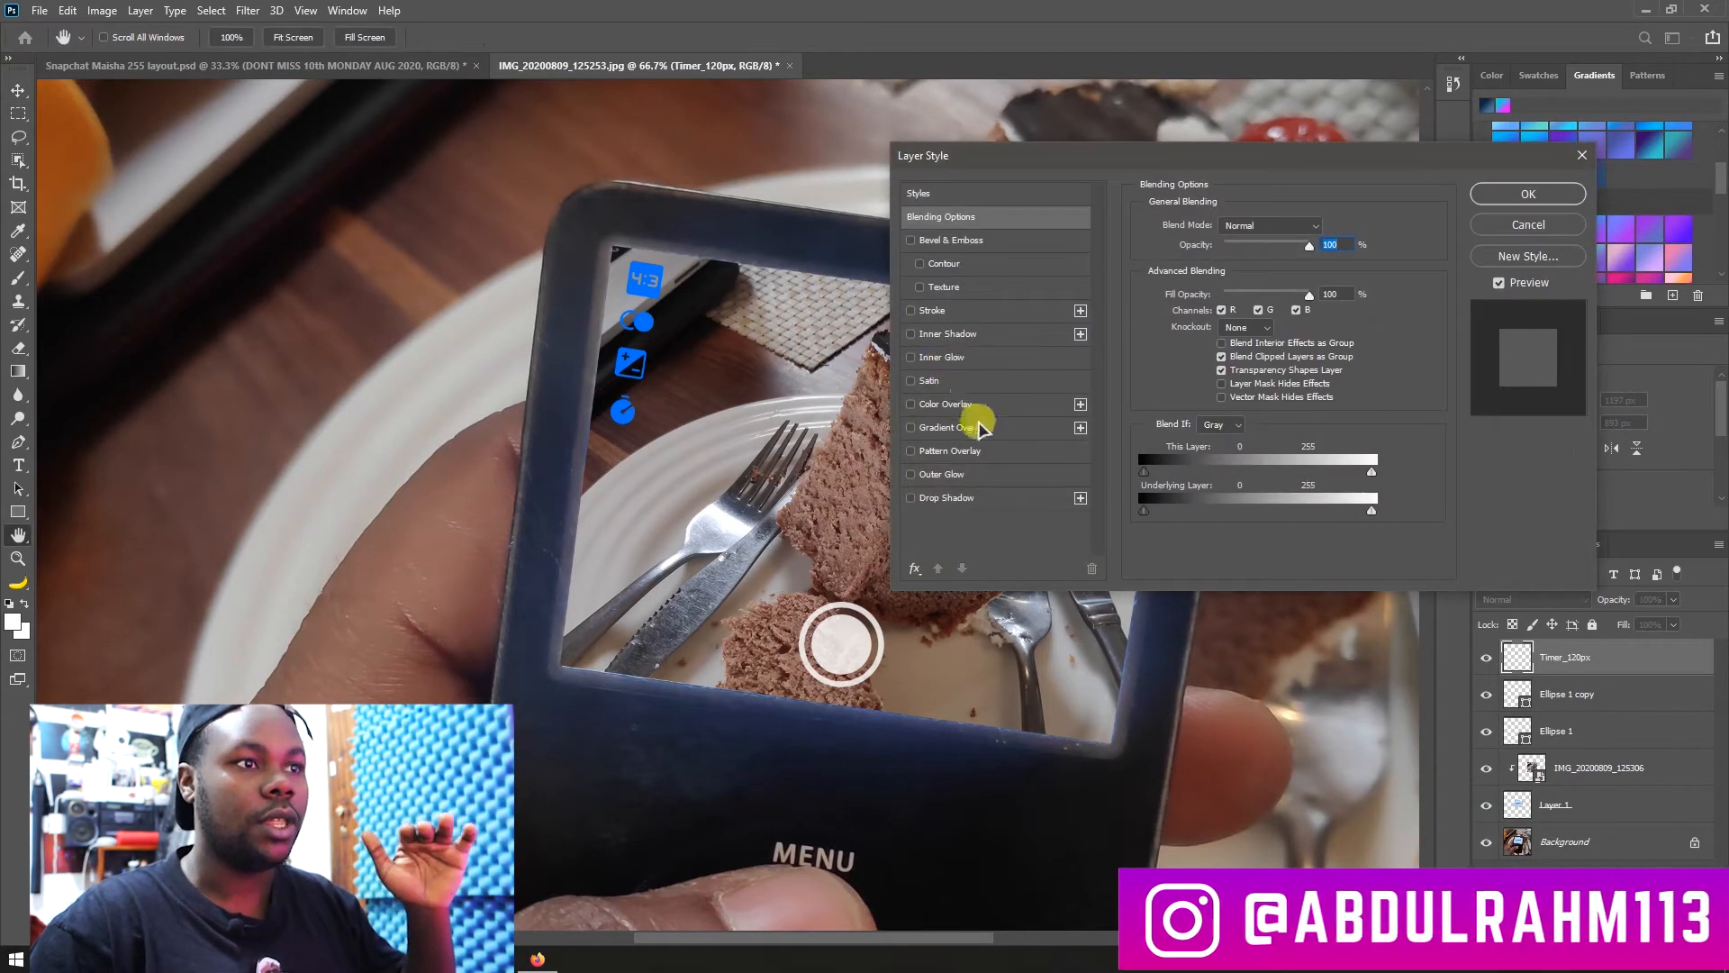
pyautogui.click(943, 403)
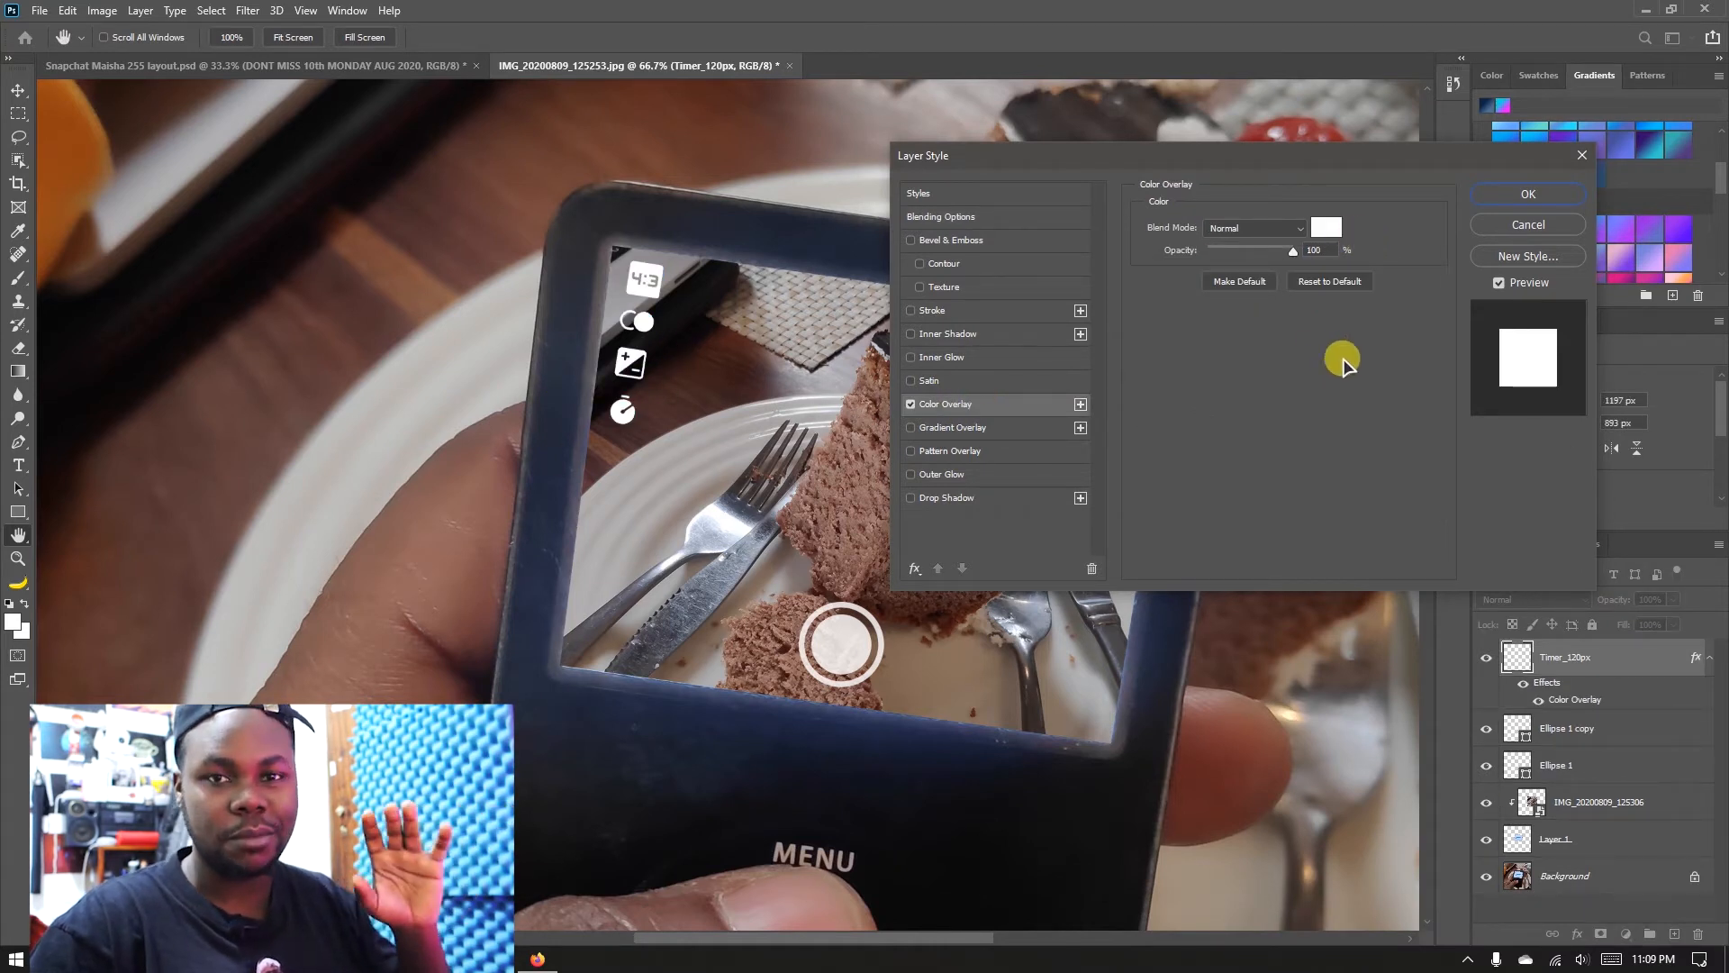
pyautogui.moveTo(1294, 257)
pyautogui.mouseDown()
pyautogui.moveTo(1261, 256)
pyautogui.moveTo(1282, 255)
pyautogui.mouseUp()
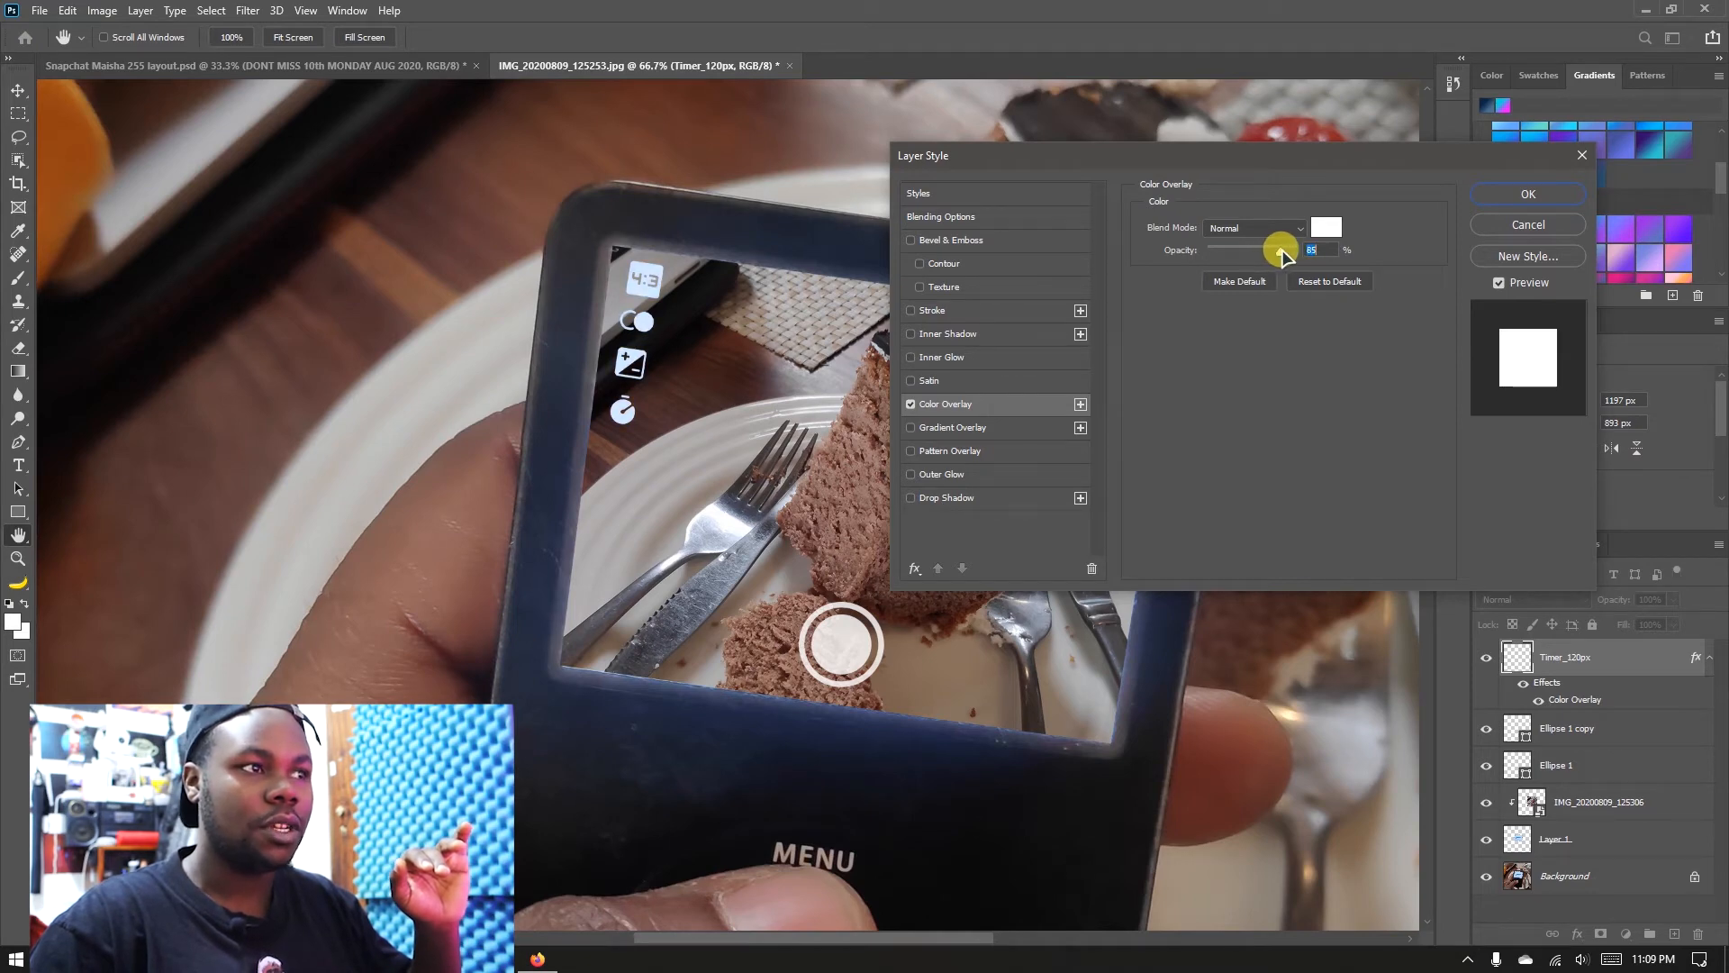
pyautogui.click(1528, 193)
# Step: Rasterize the merged icon layer's style and lower the layer's opacity to 85%
pyautogui.rightClick(1585, 656)
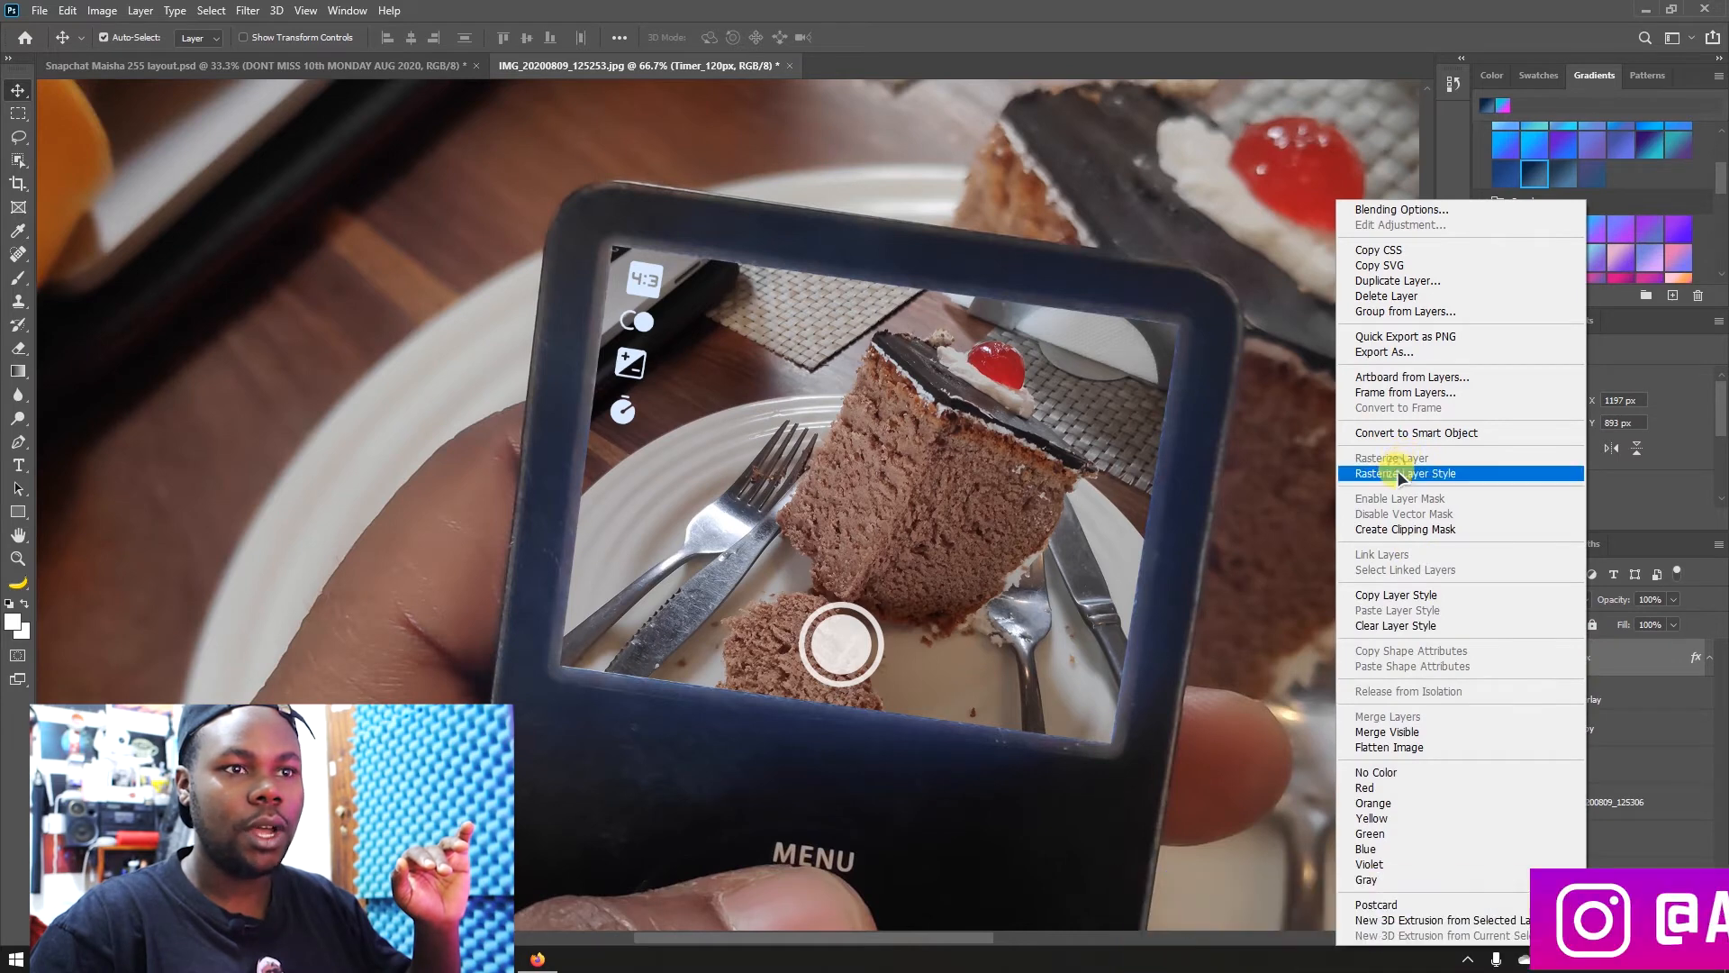
pyautogui.click(1397, 472)
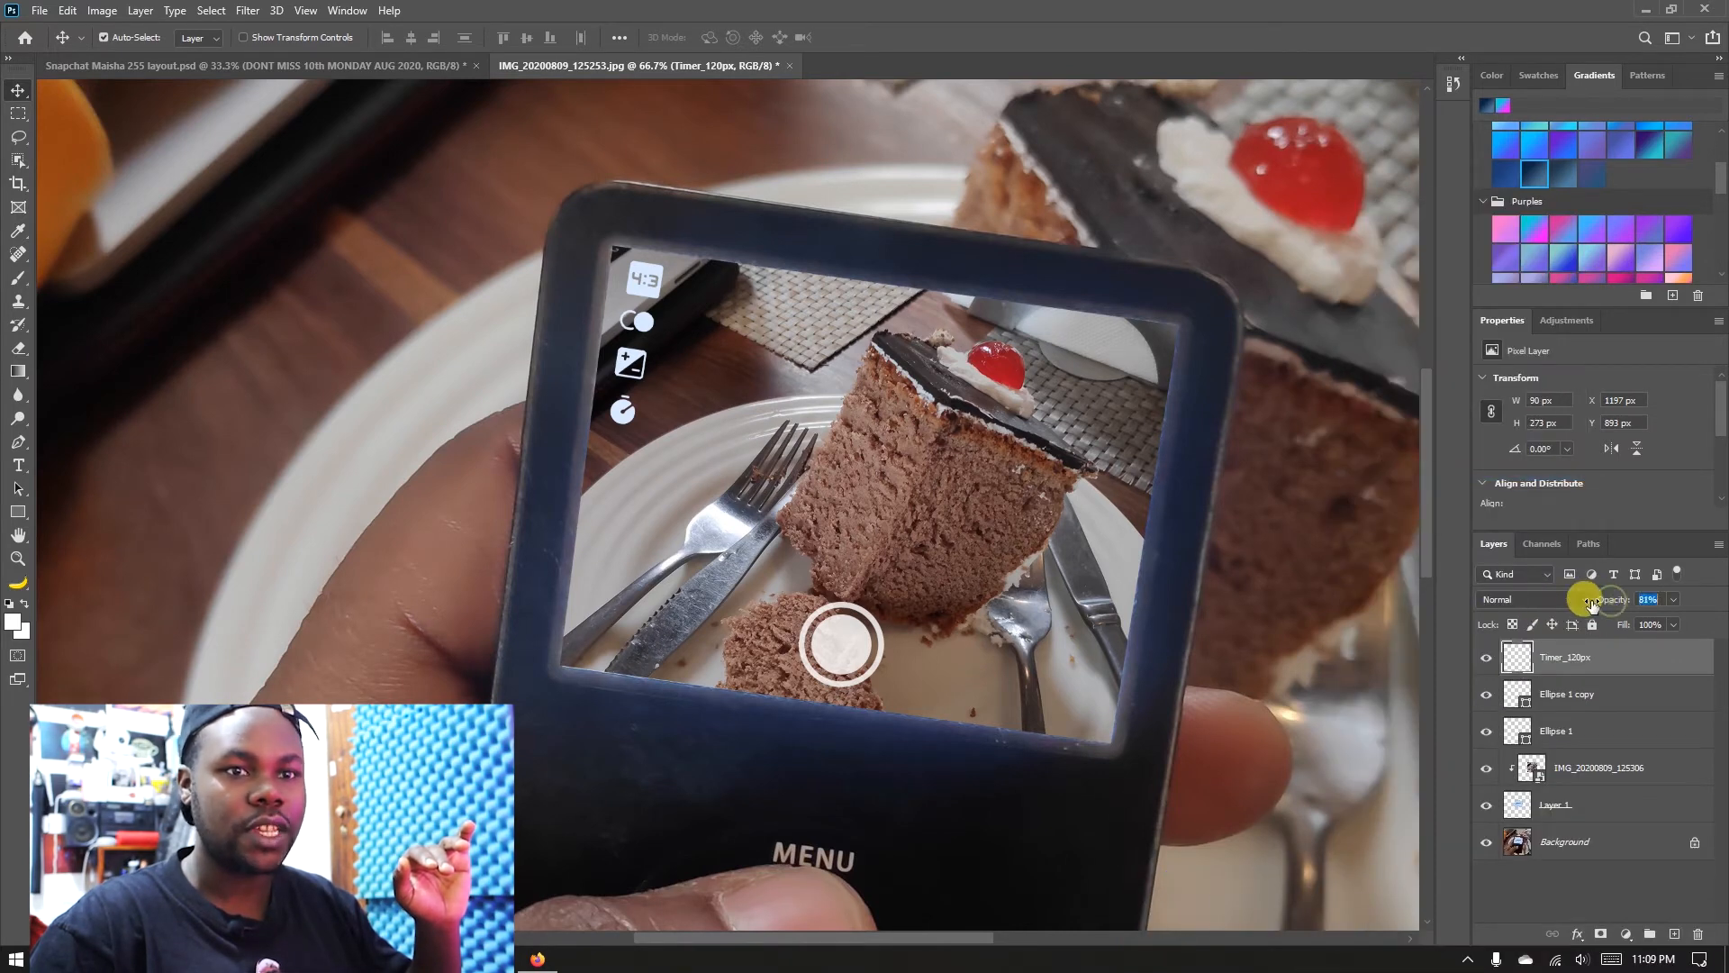
pyautogui.moveTo(1595, 602); pyautogui.dragTo(1599, 605)
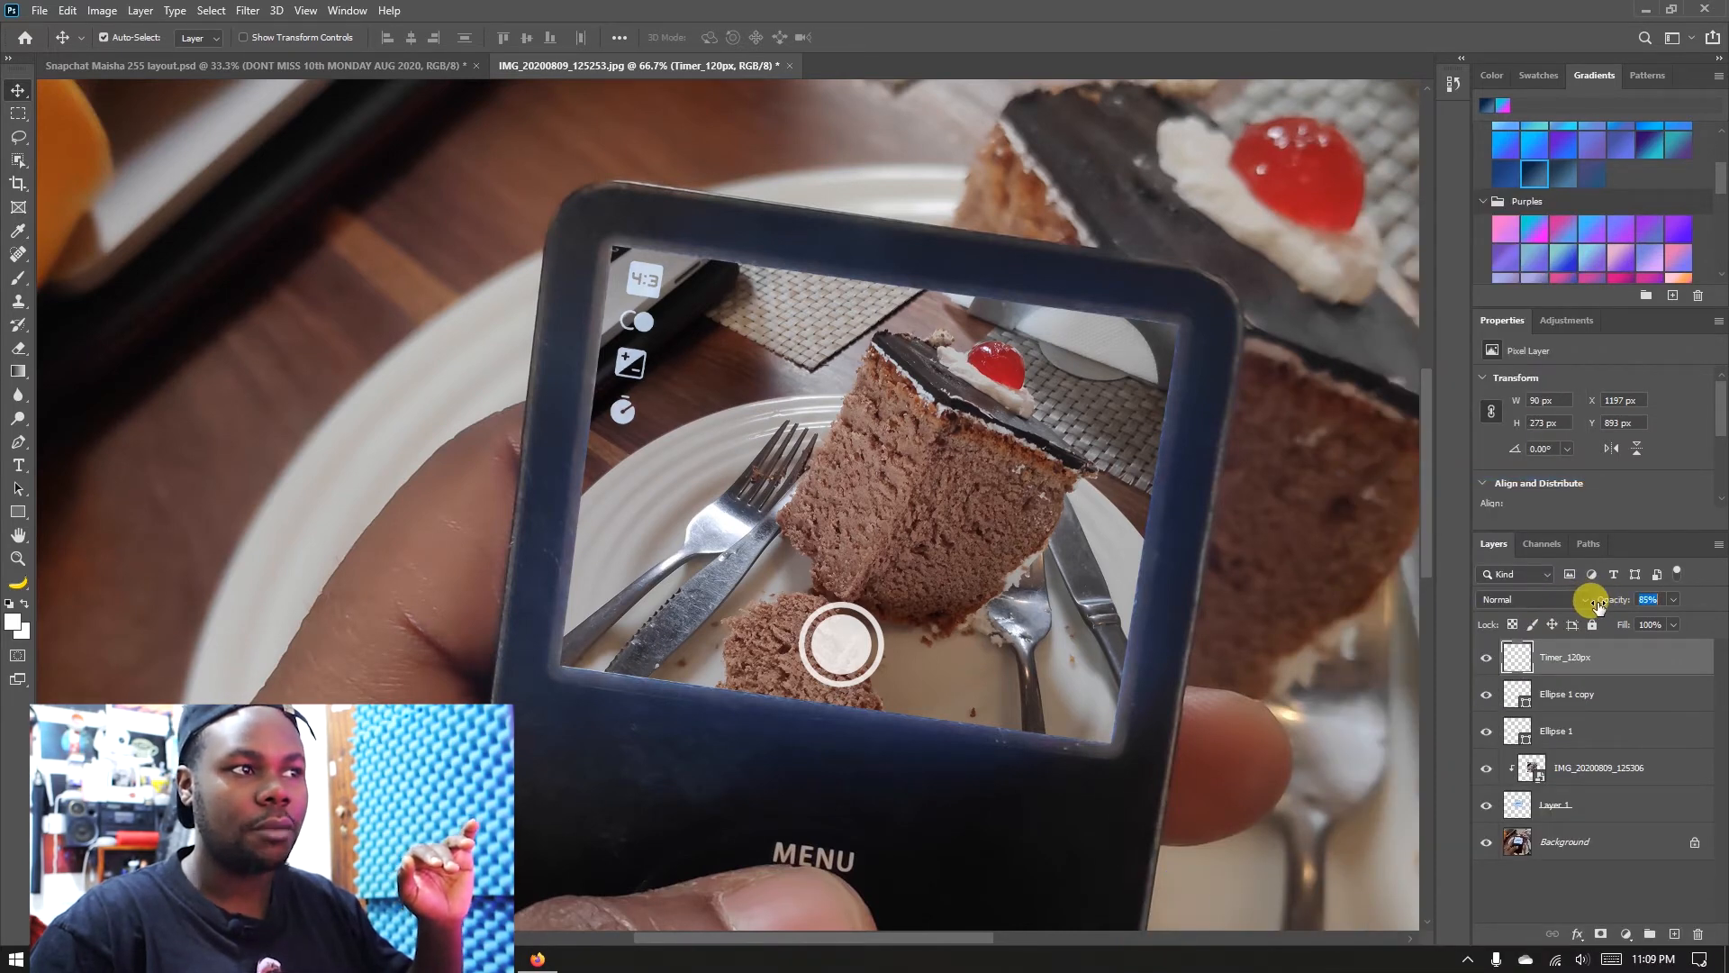
# Step: Examine the whole composite with the camera interface on the iPod's display
pyautogui.press('z')
pyautogui.keyDown('alt'); pyautogui.click(787, 497); pyautogui.keyUp('alt')
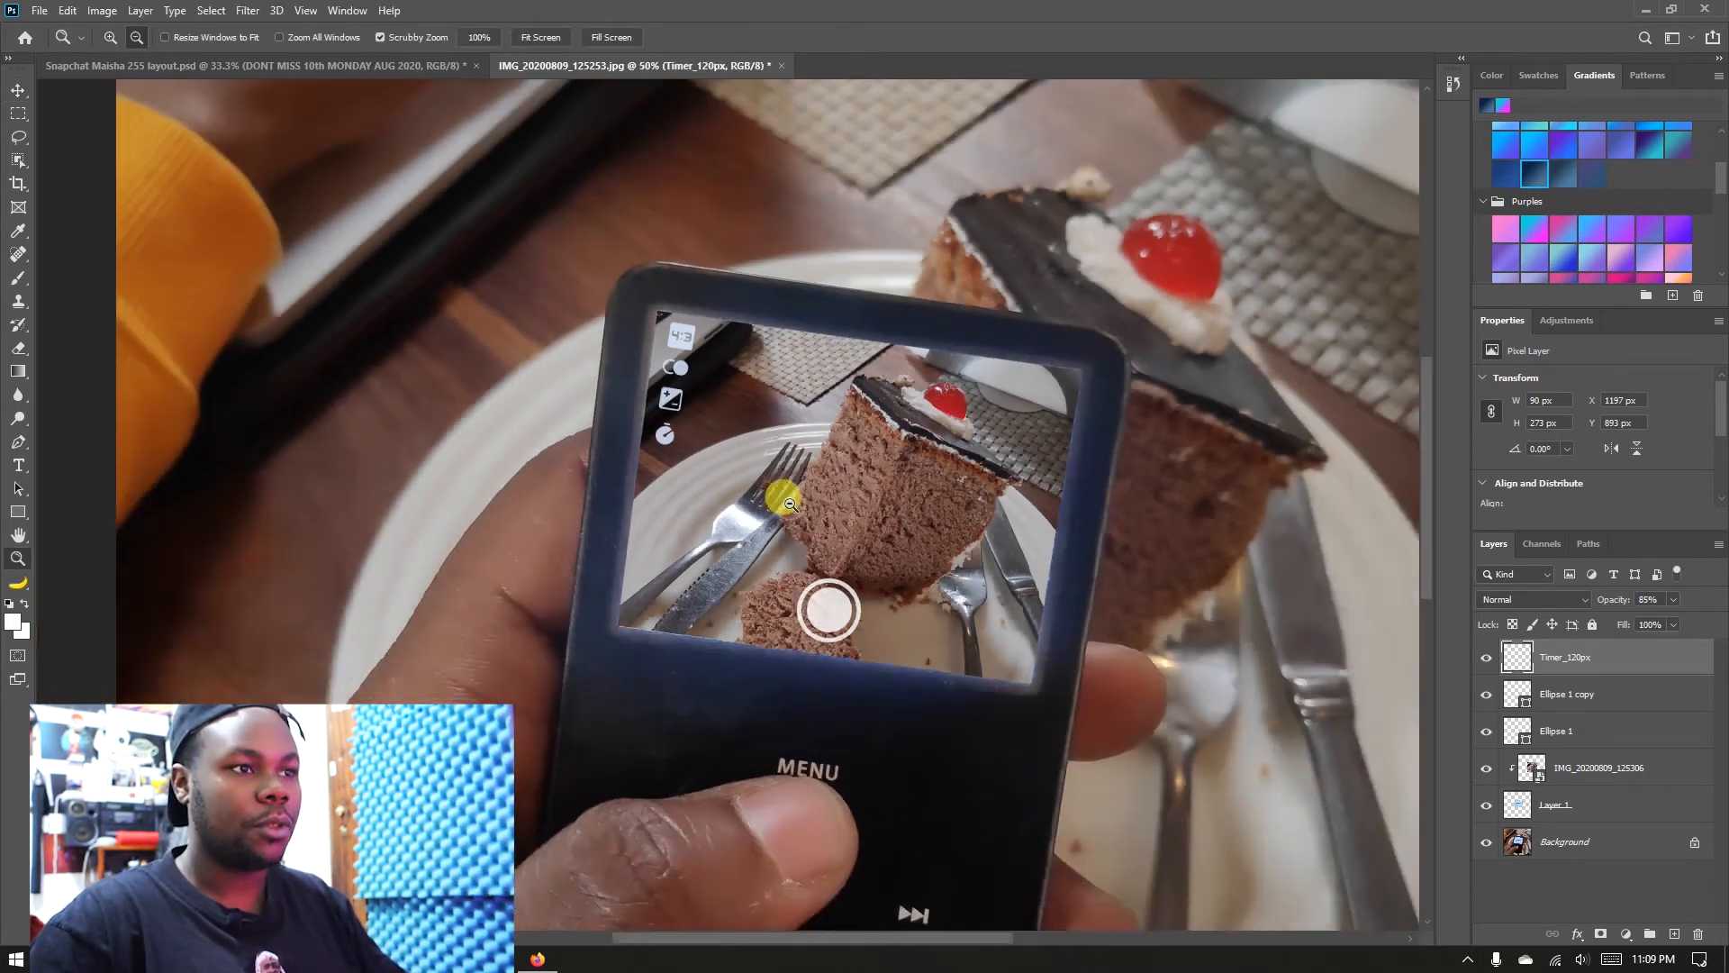
pyautogui.keyDown('alt'); pyautogui.click(826, 509); pyautogui.keyUp('alt')
pyautogui.moveTo(909, 537); pyautogui.dragTo(906, 487)
pyautogui.keyDown('alt'); pyautogui.click(788, 457); pyautogui.keyUp('alt')
pyautogui.moveTo(768, 522); pyautogui.dragTo(872, 504)
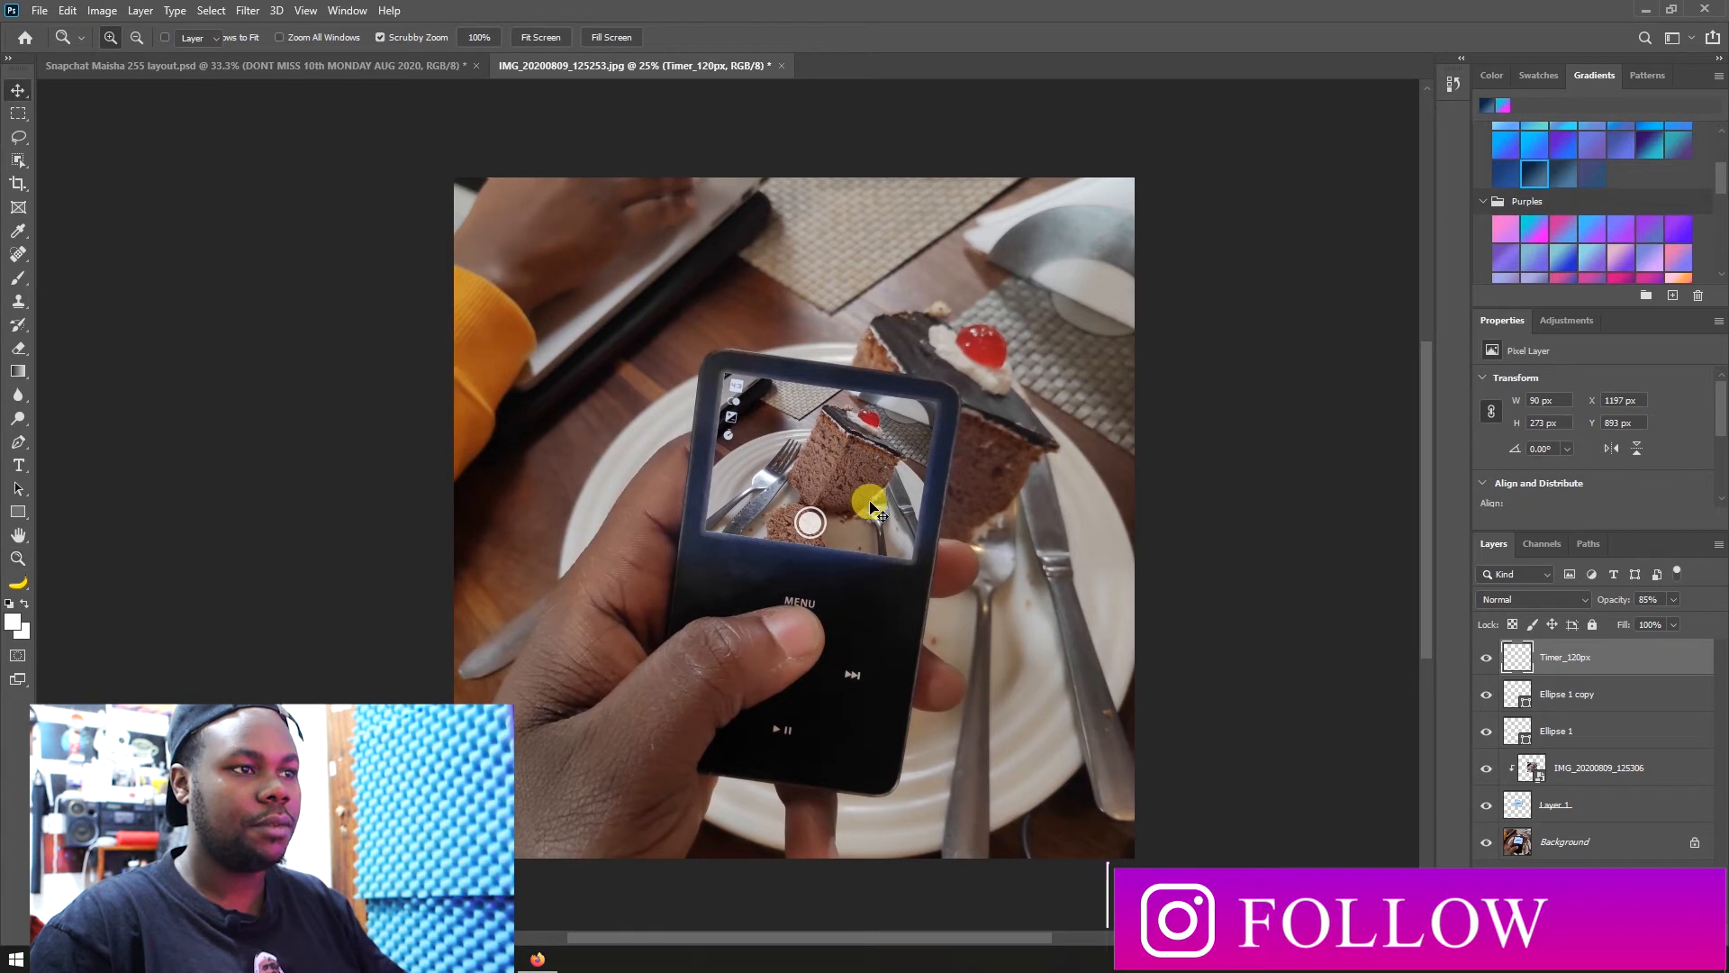
# Step: Merge all layers, from the Timer_120px icon layer down to the Background, into a single layer
pyautogui.press('v')
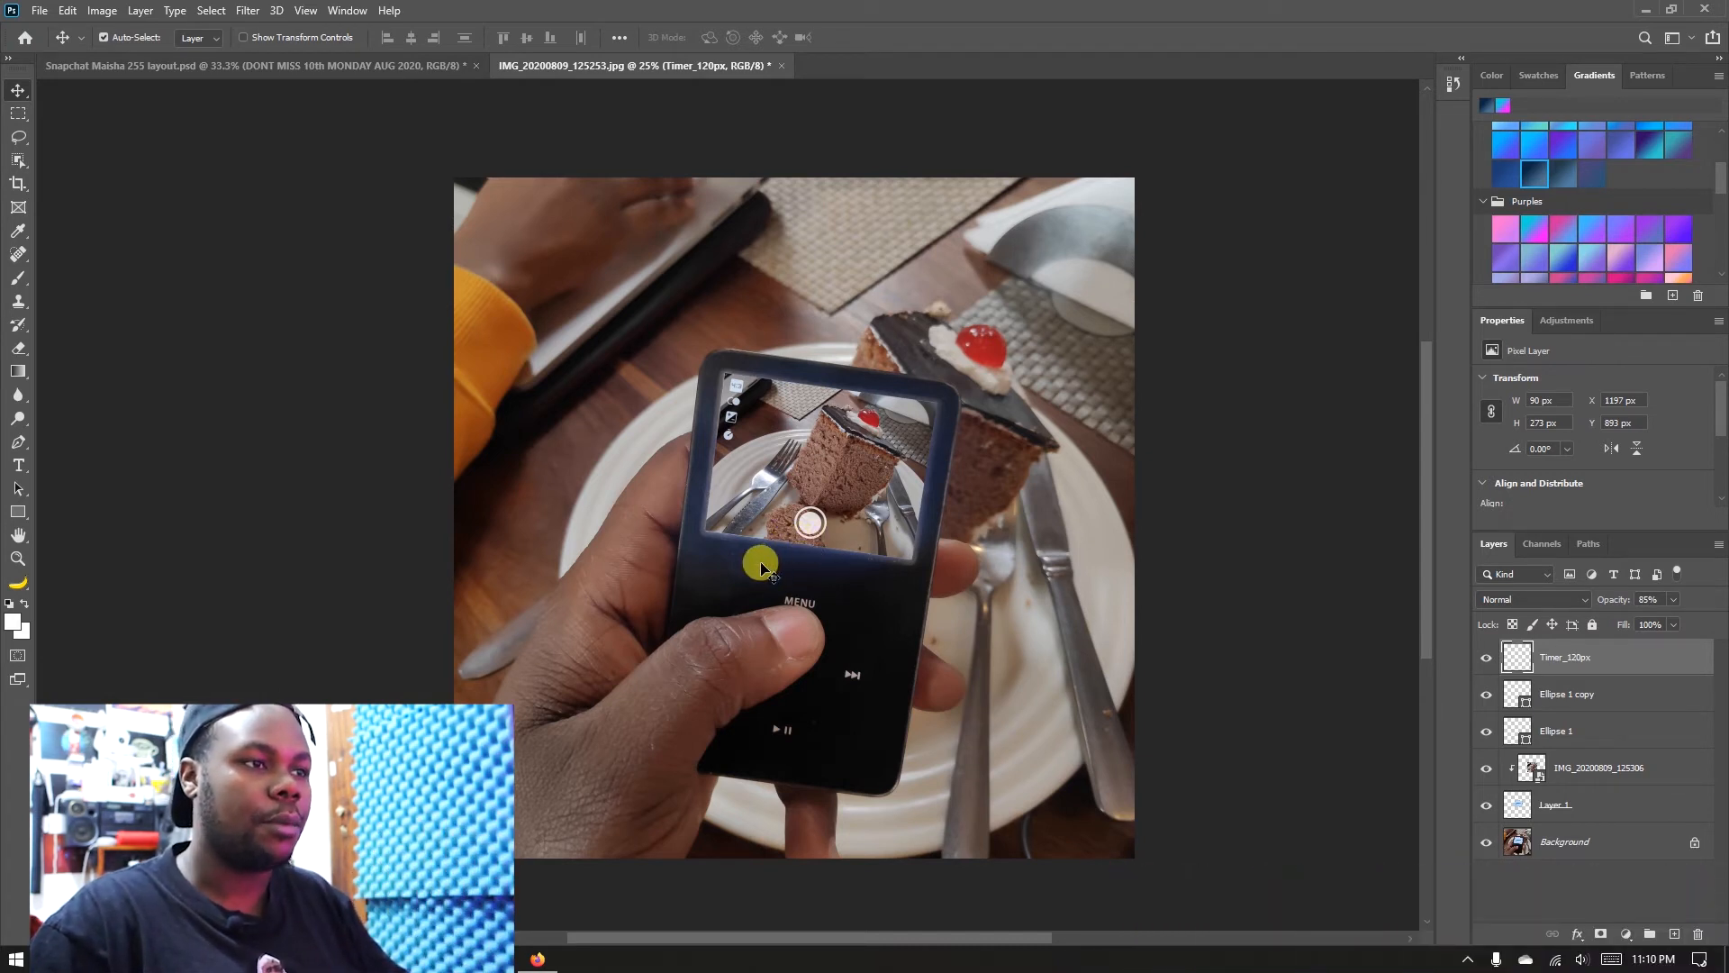
pyautogui.press('ctrl')
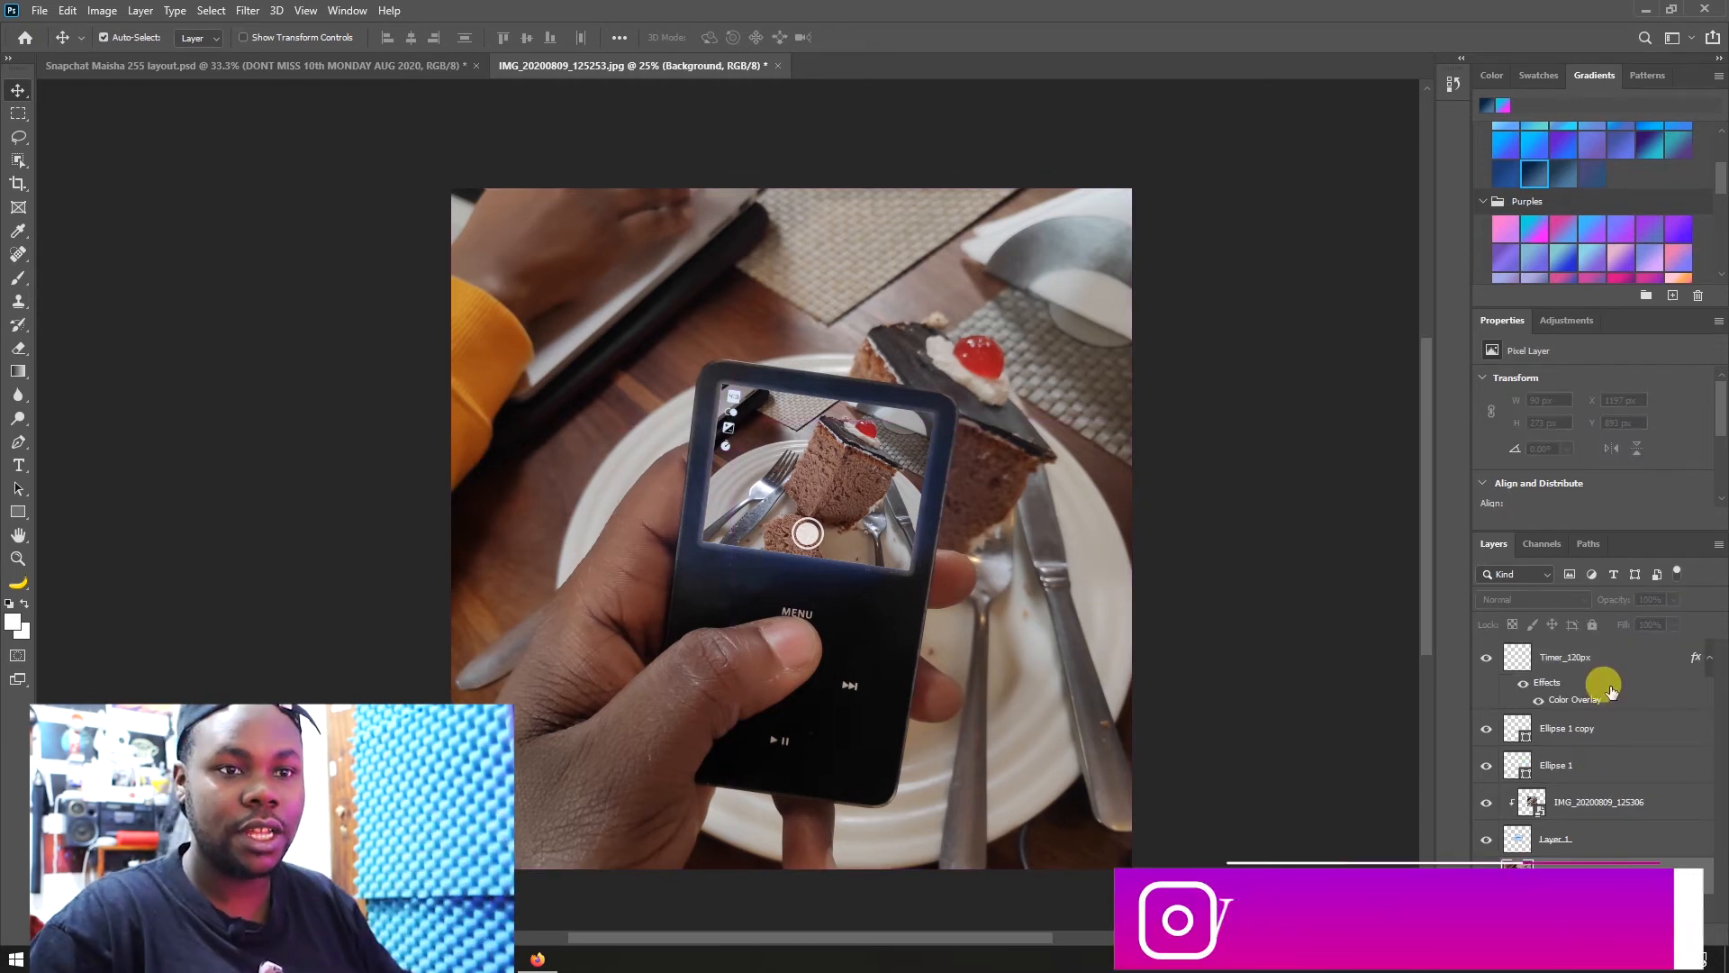
pyautogui.keyDown('shift'); pyautogui.click(1607, 662); pyautogui.keyUp('shift')
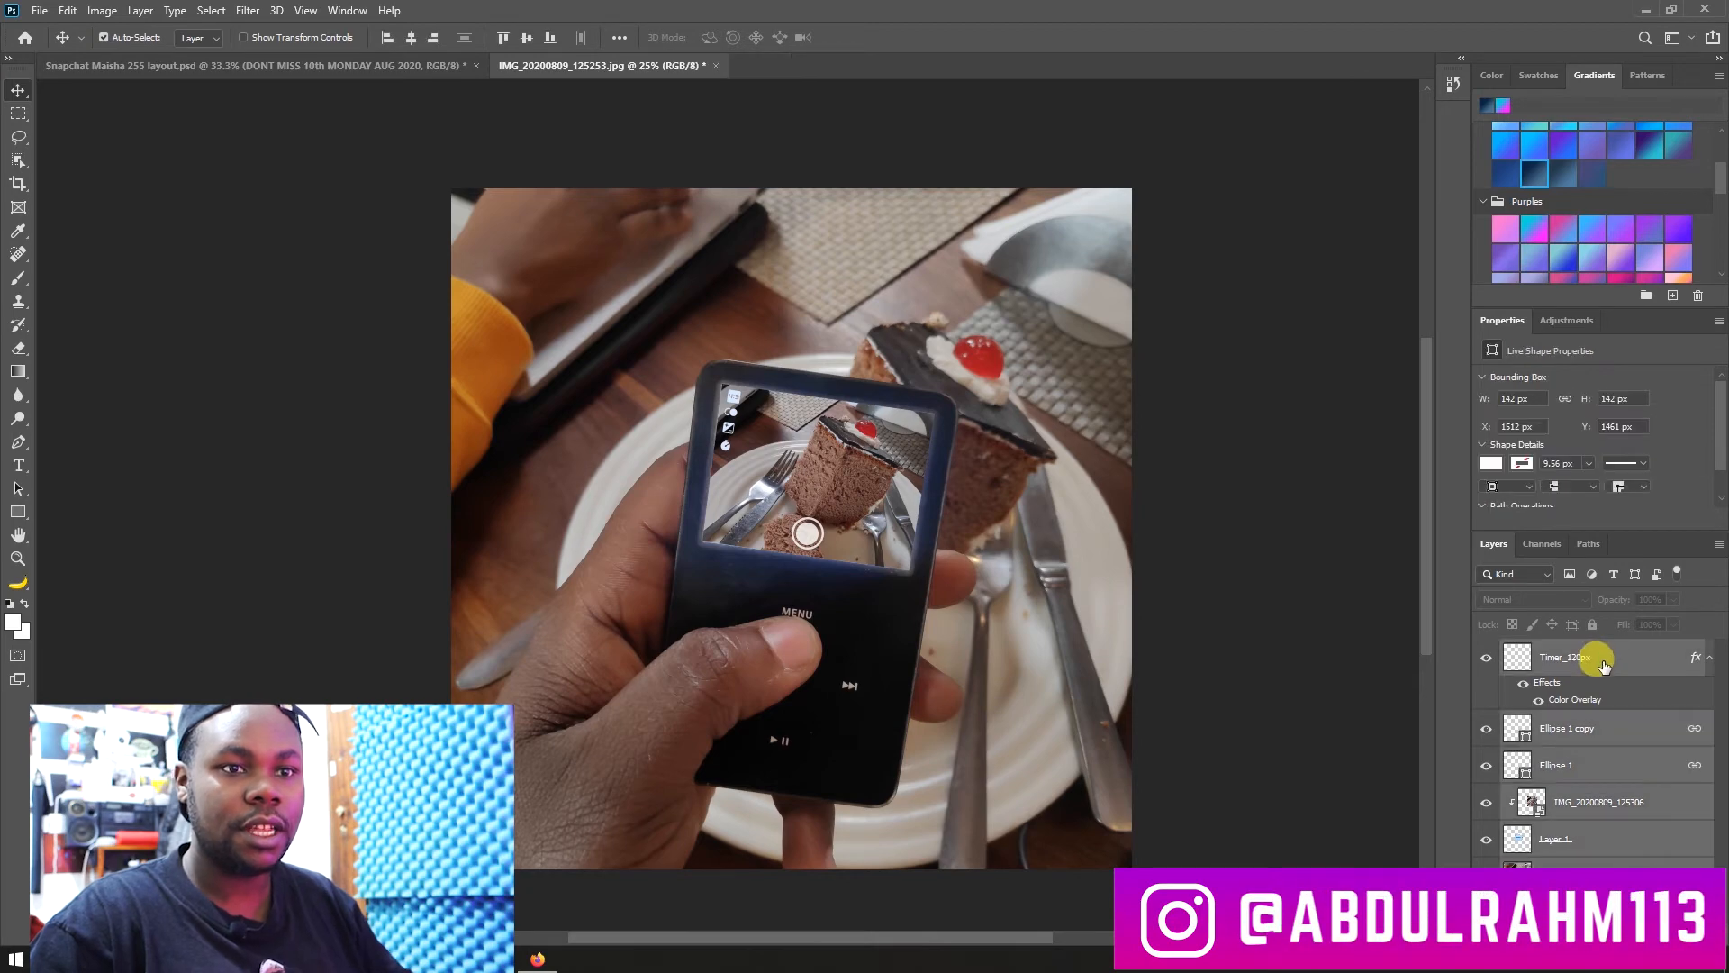
pyautogui.rightClick(1607, 662)
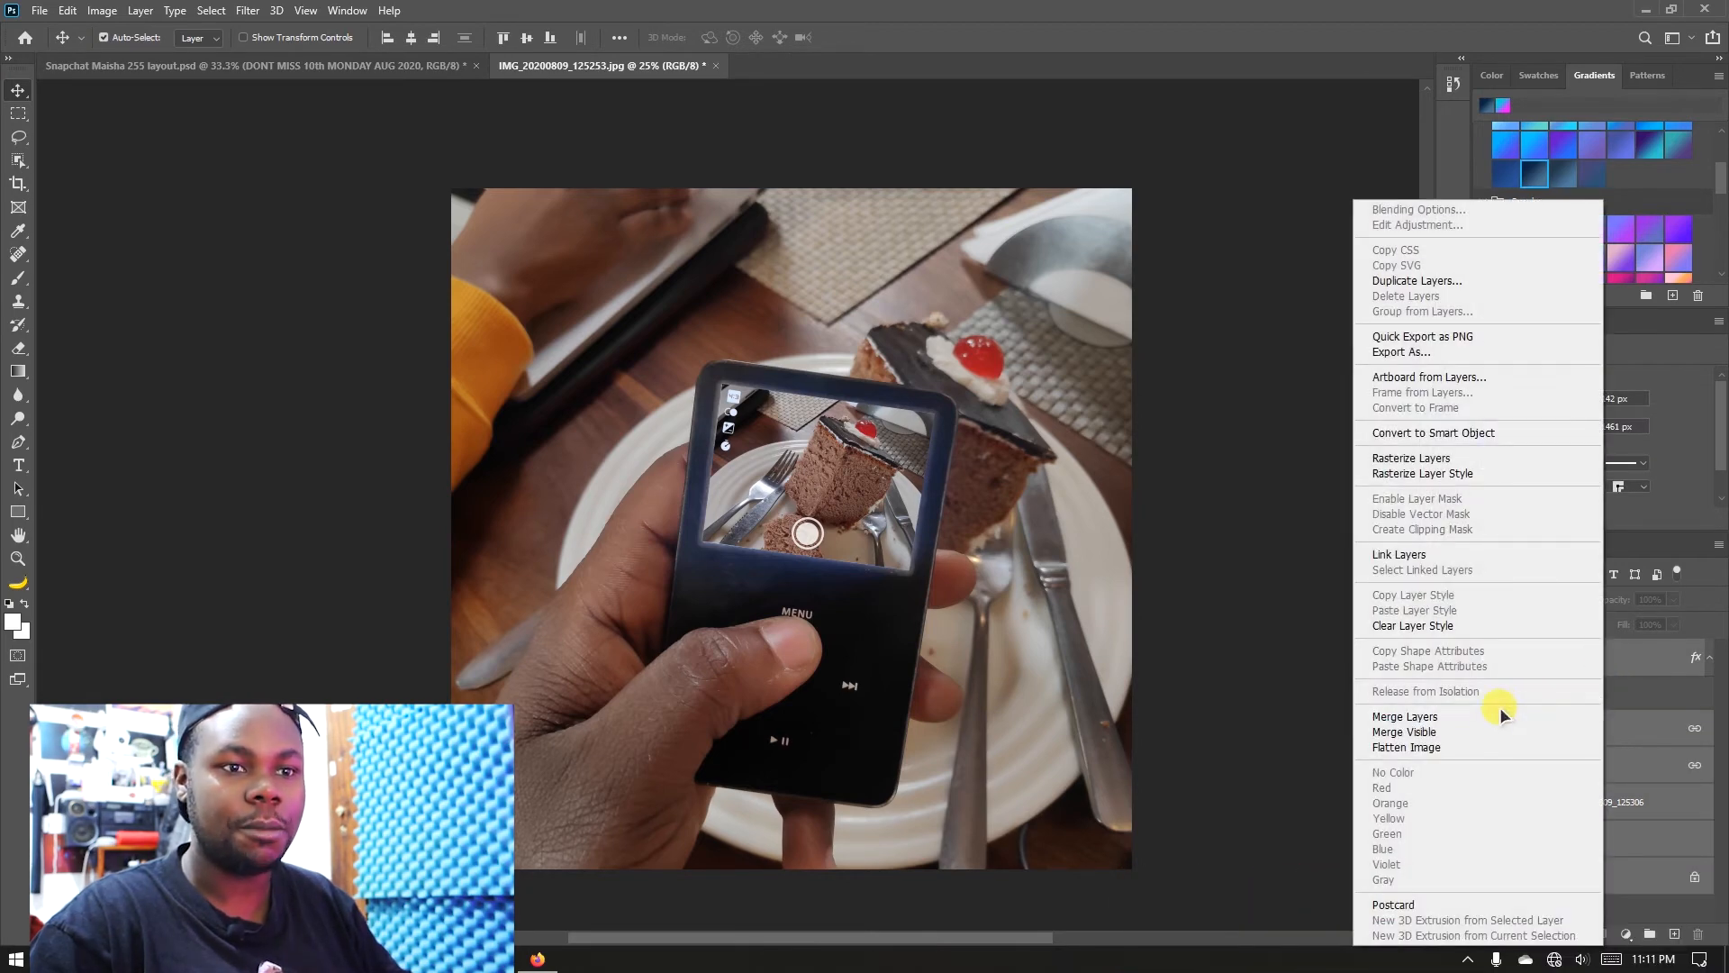
pyautogui.click(1502, 714)
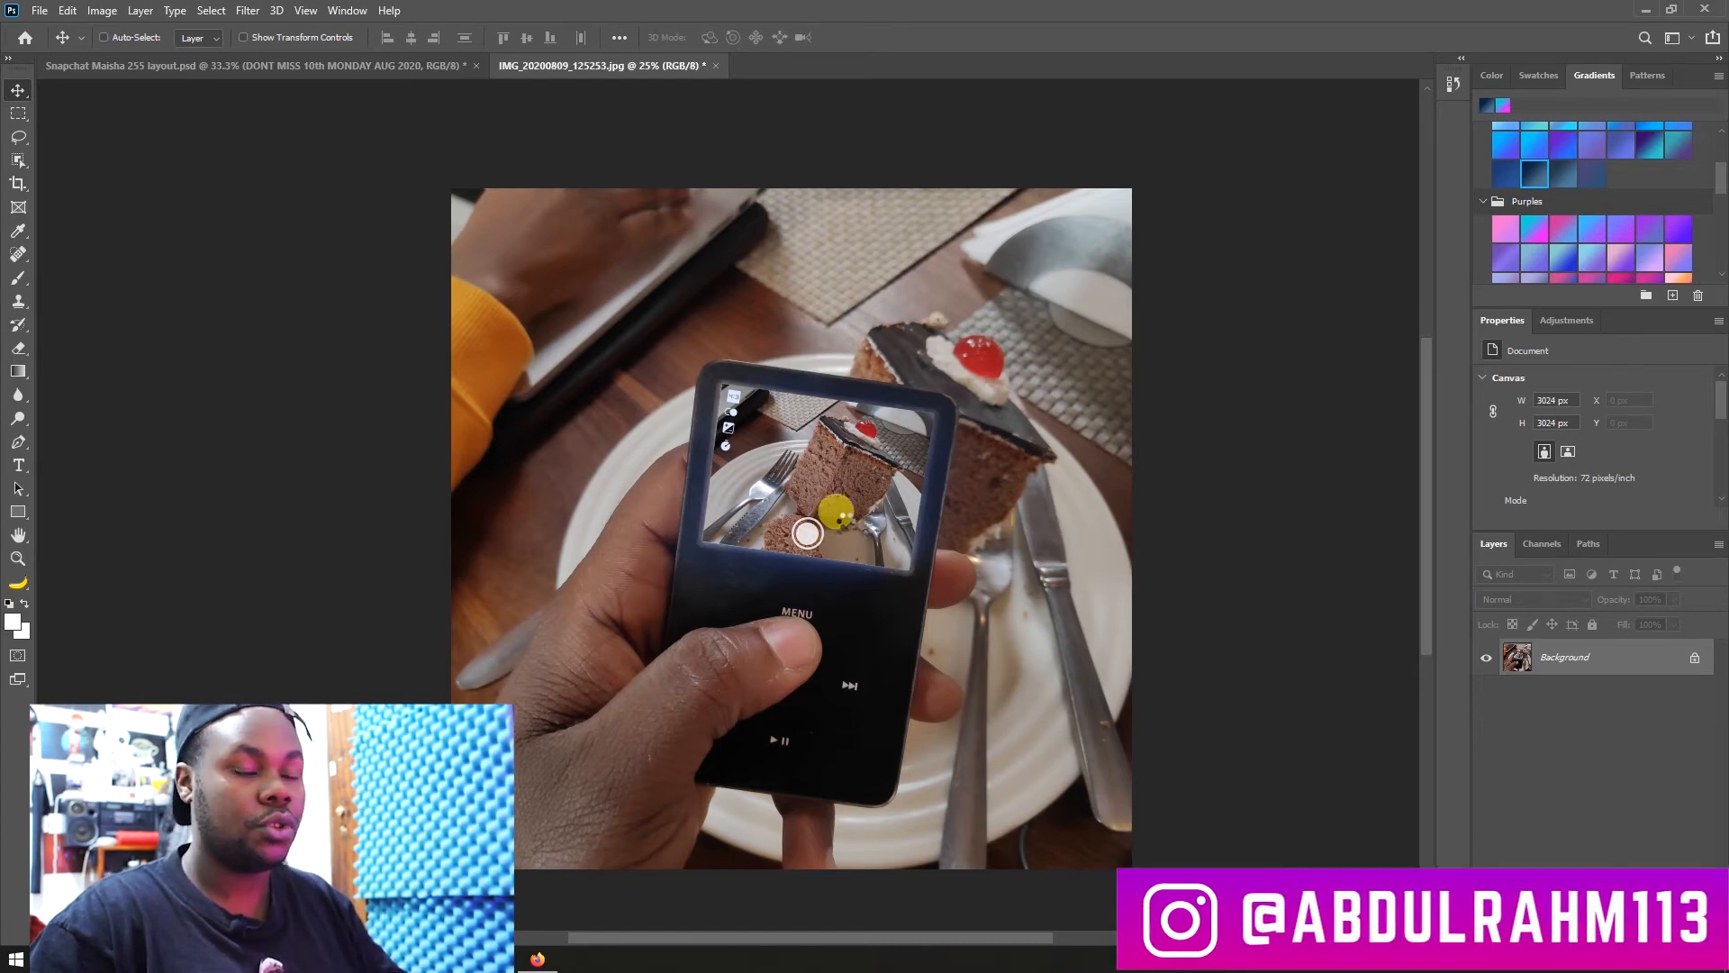
# Step: Open the merged image in the Camera Raw filter and set Contrast +15, Highlights -32, Blacks -16, Clarity +24 and Dehaze +20
pyautogui.hotkey('ctrl', 'shift', 'a')
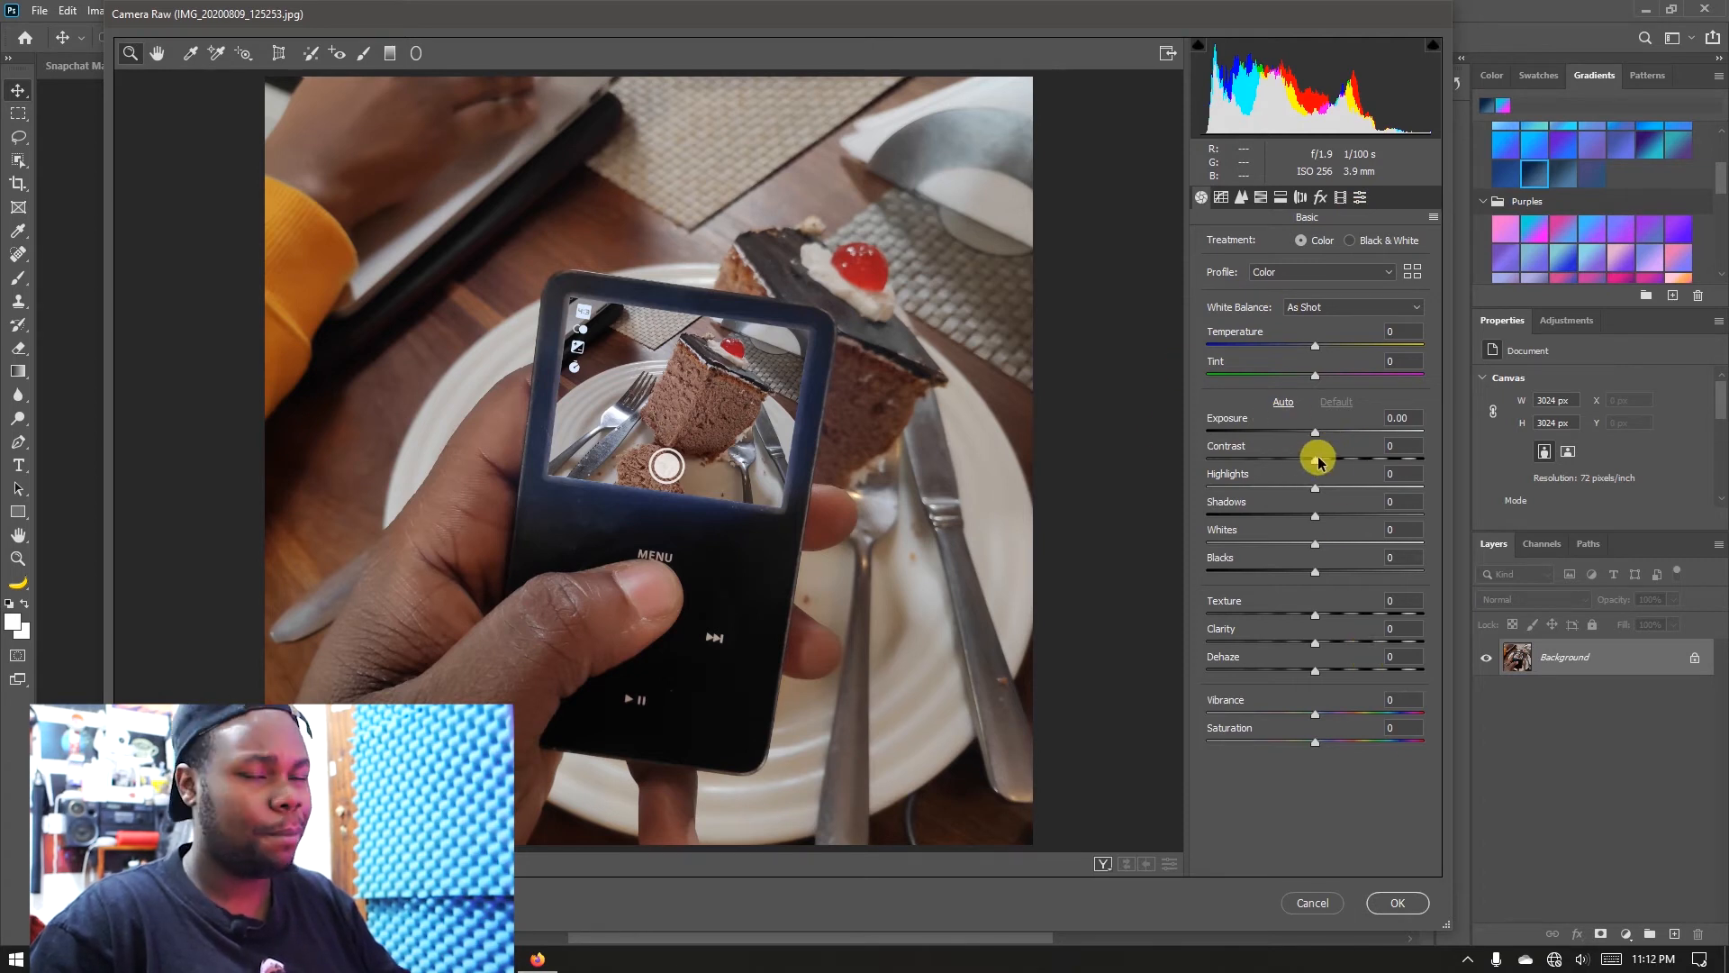
pyautogui.click(1359, 198)
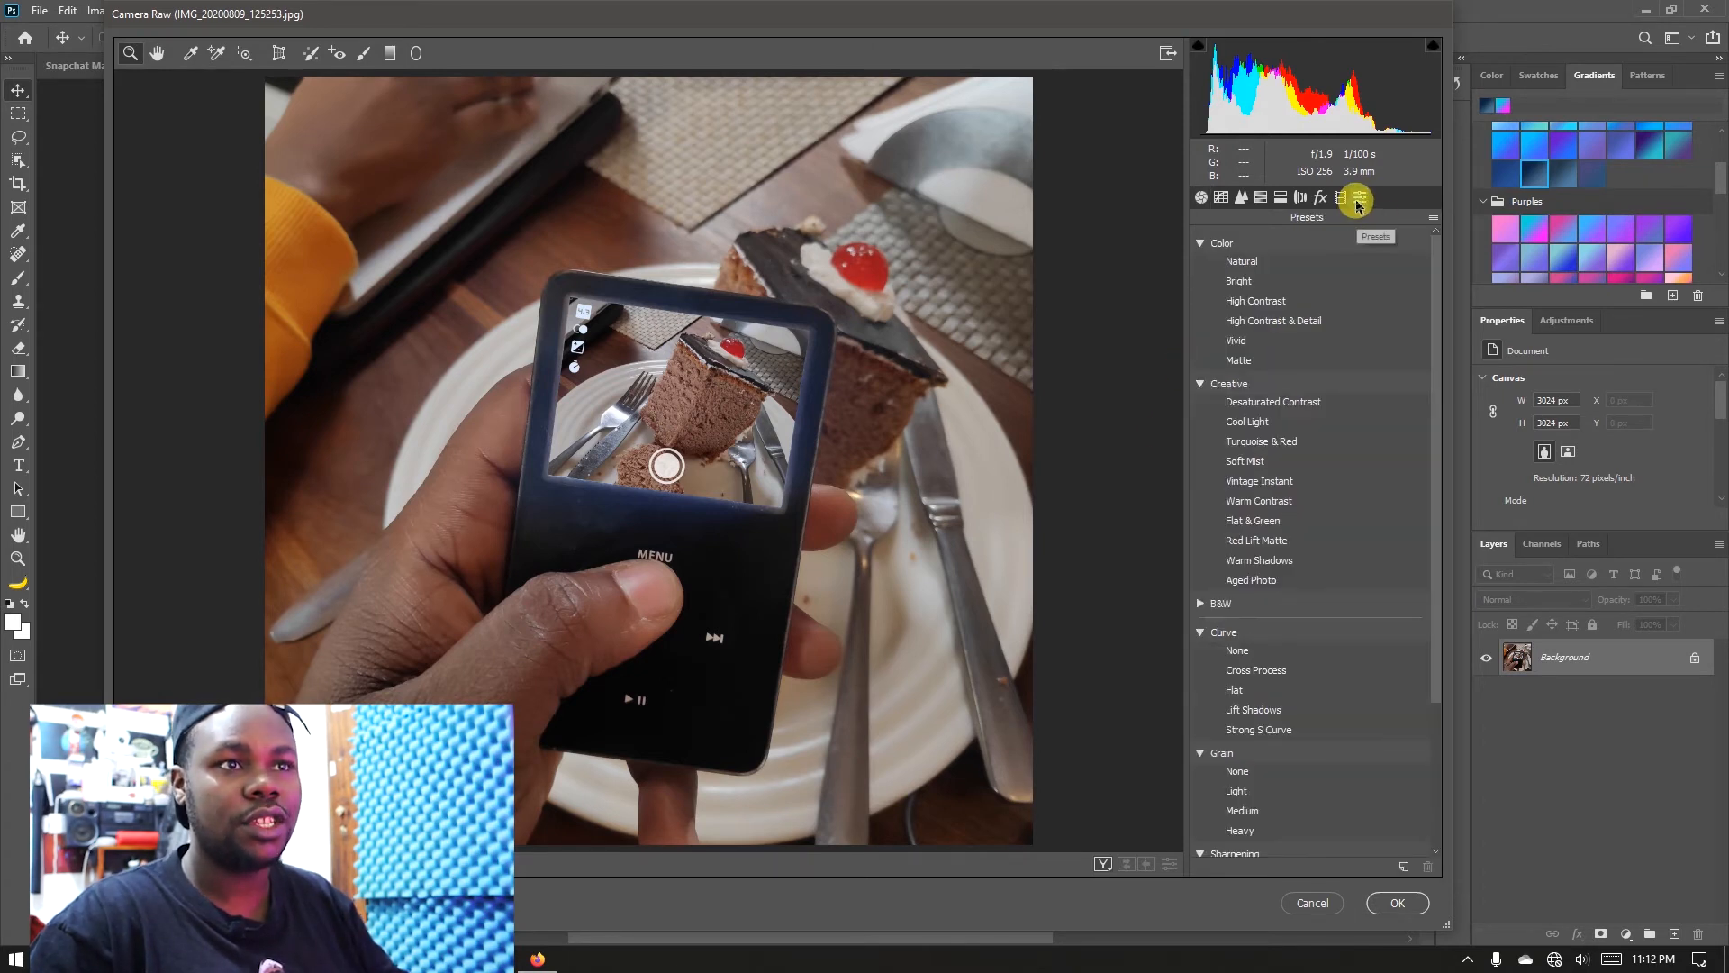
pyautogui.click(1205, 203)
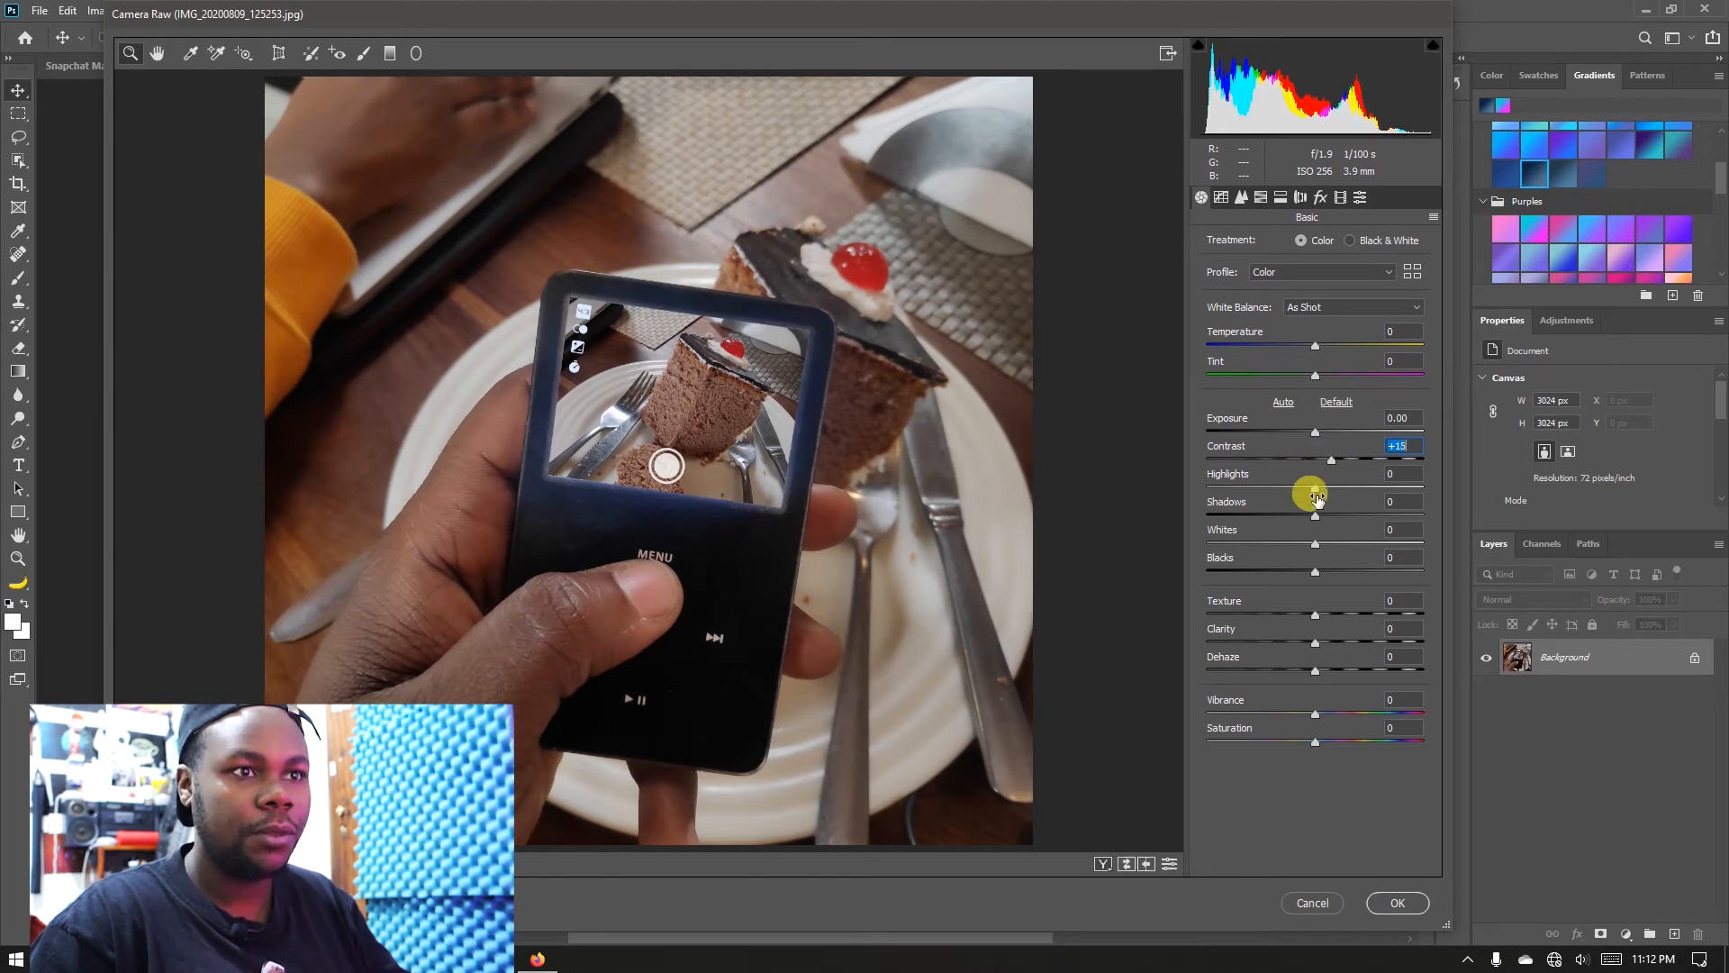
pyautogui.moveTo(1310, 489); pyautogui.dragTo(1294, 489)
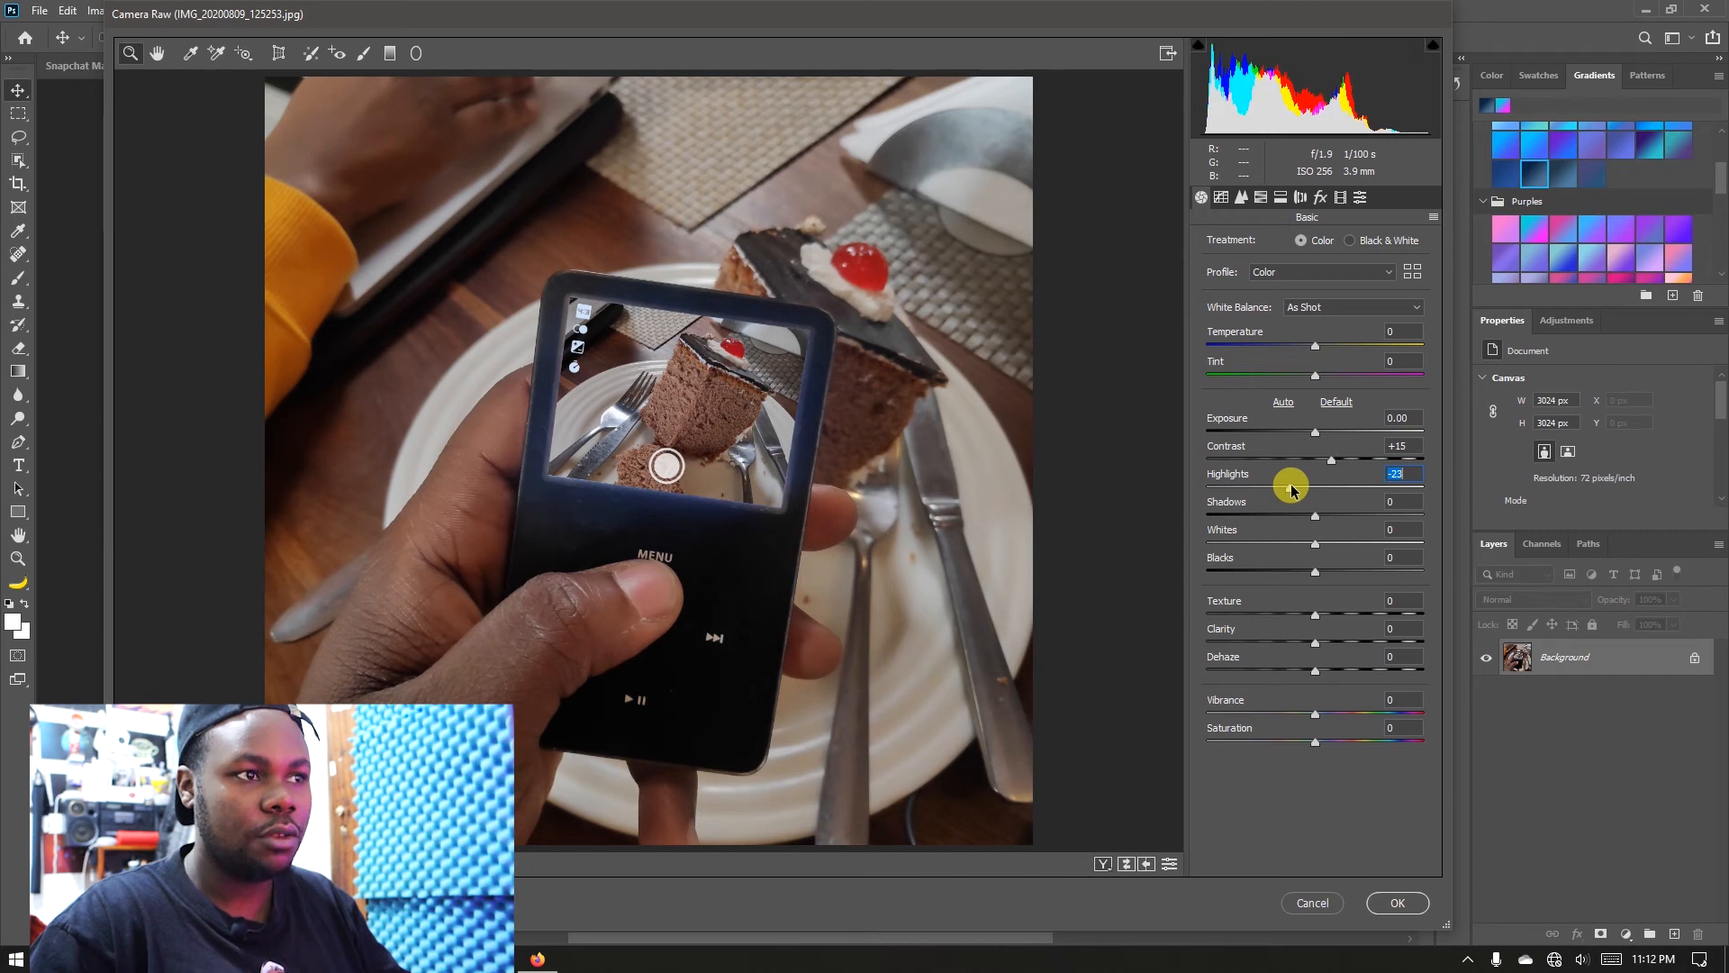
pyautogui.moveTo(1315, 571); pyautogui.dragTo(1301, 568)
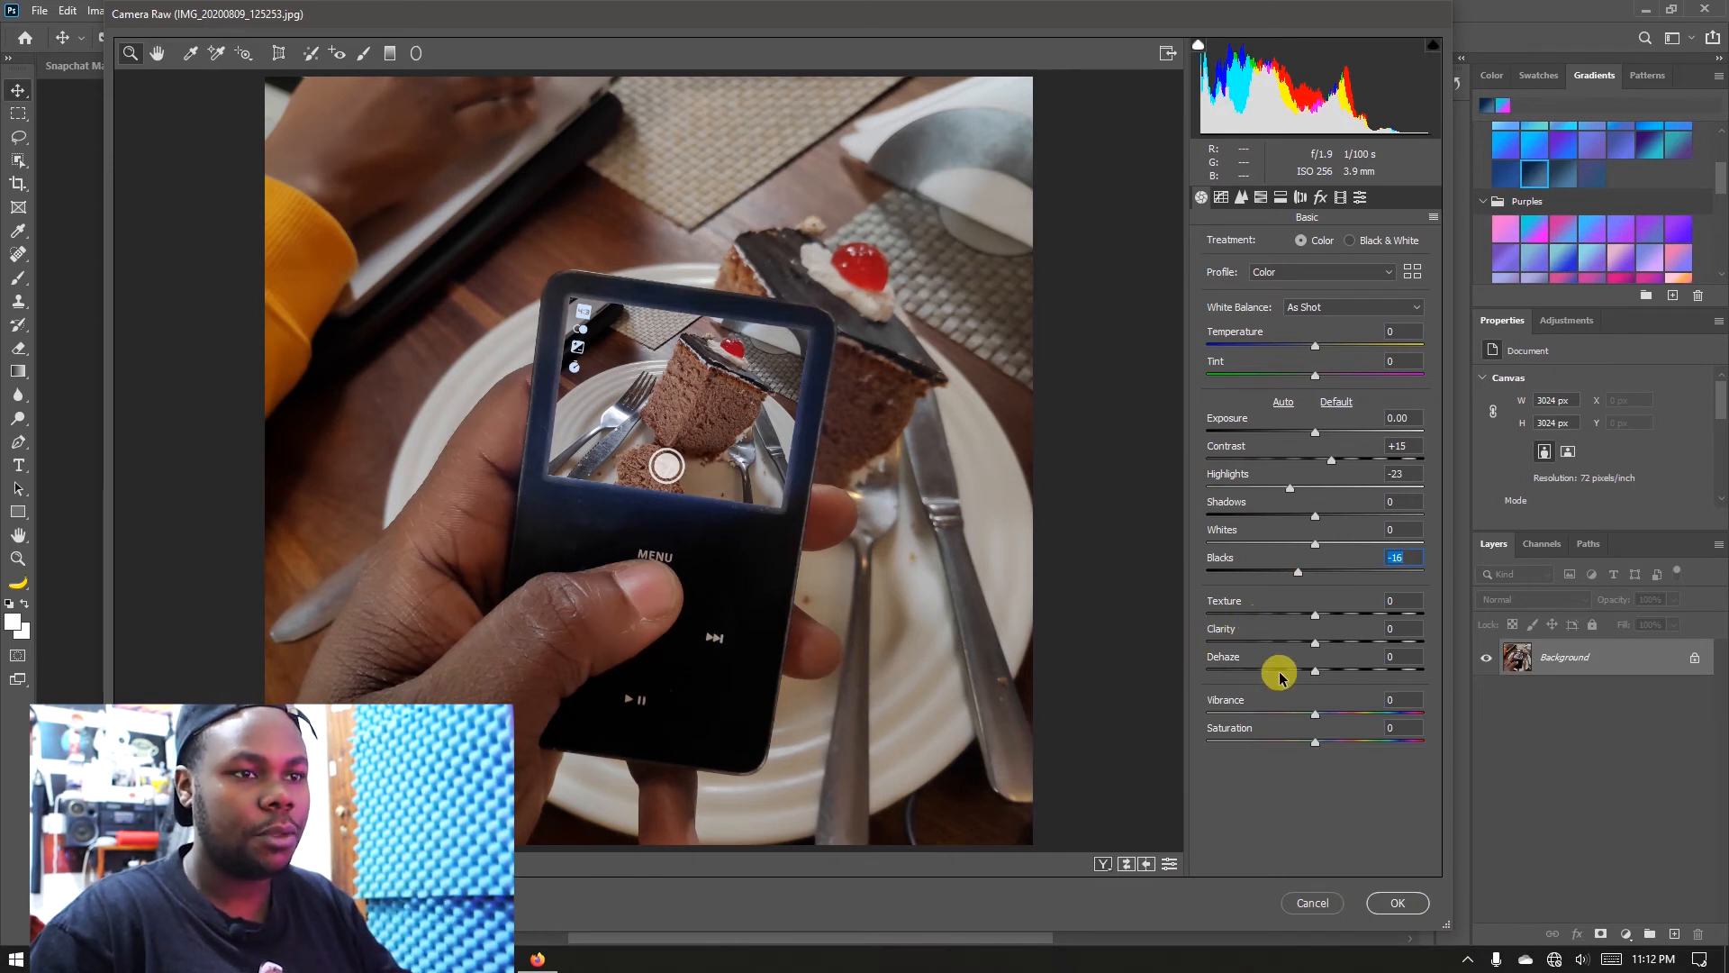
pyautogui.moveTo(1321, 648); pyautogui.dragTo(1340, 656)
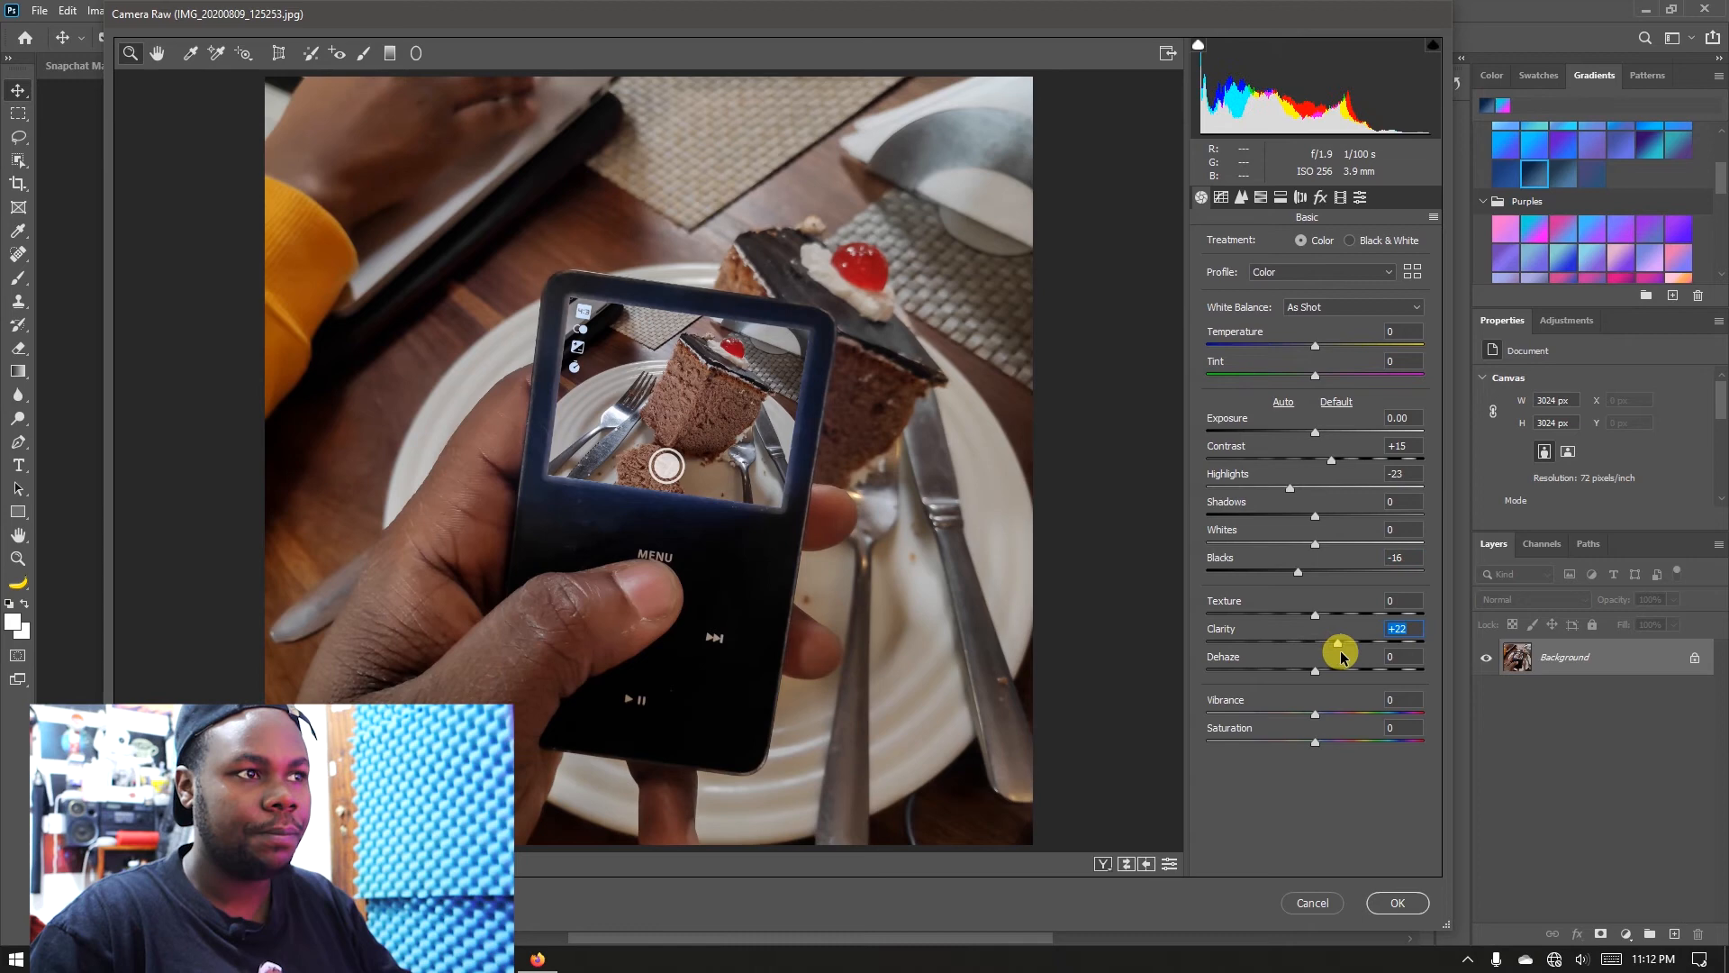
pyautogui.moveTo(1315, 672); pyautogui.dragTo(1334, 681)
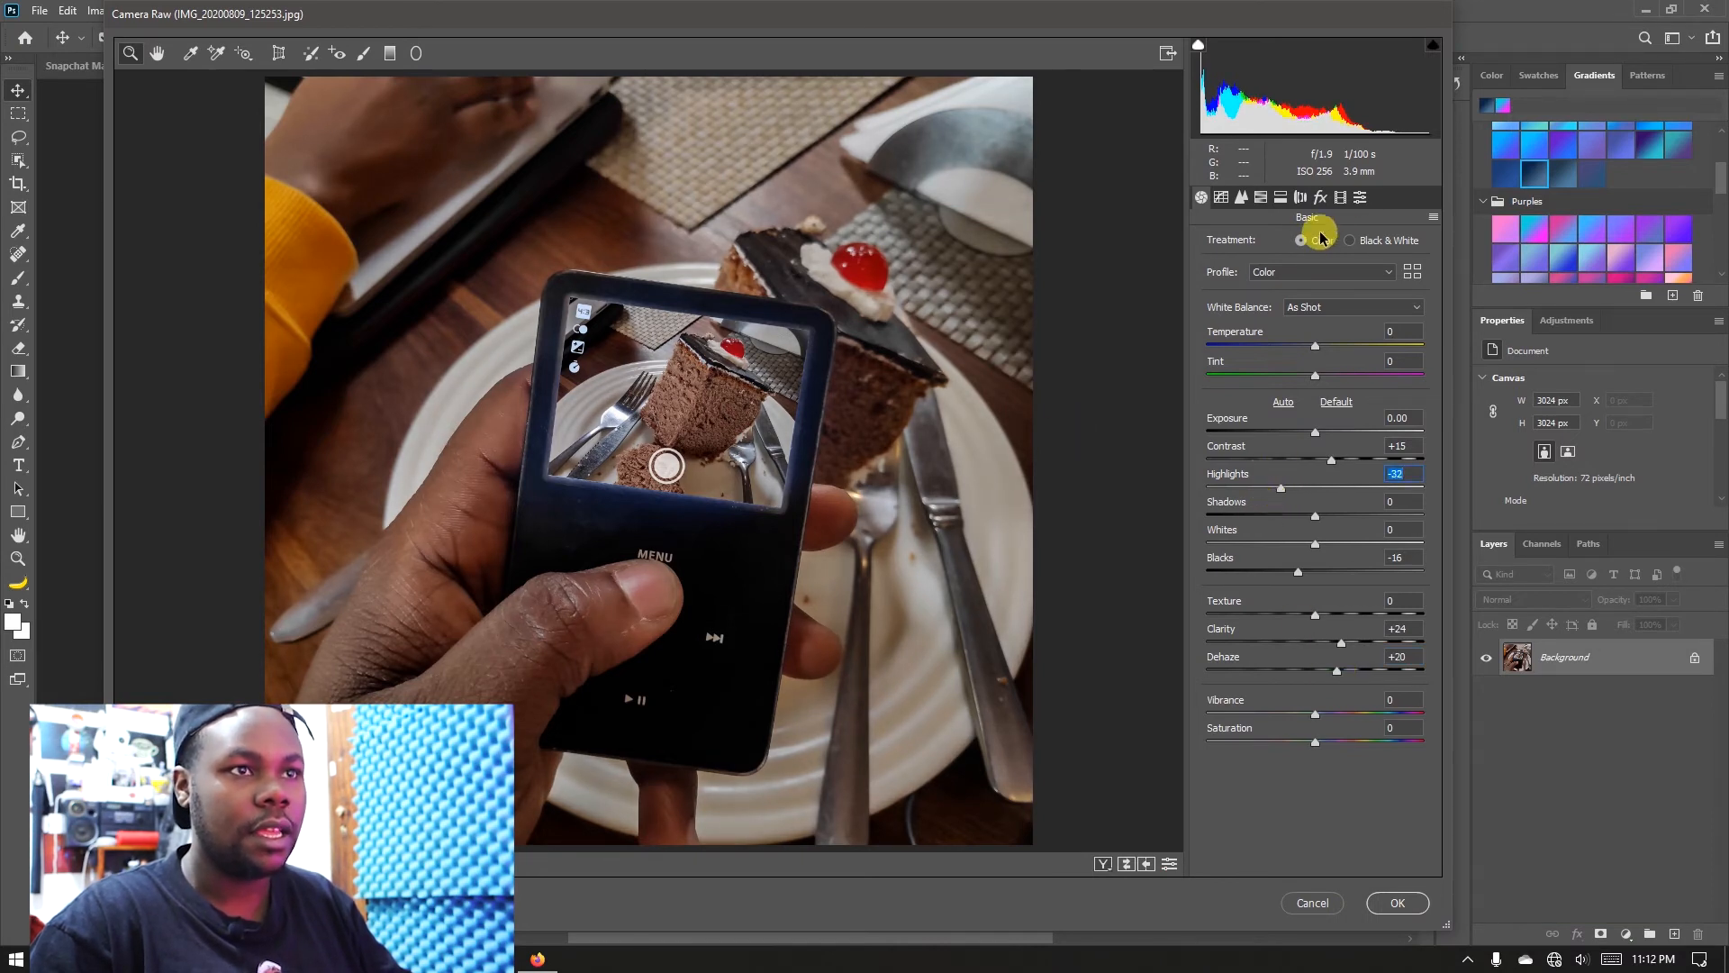
# Step: Apply the Light sharpening preset to the image in Camera Raw
pyautogui.click(1357, 199)
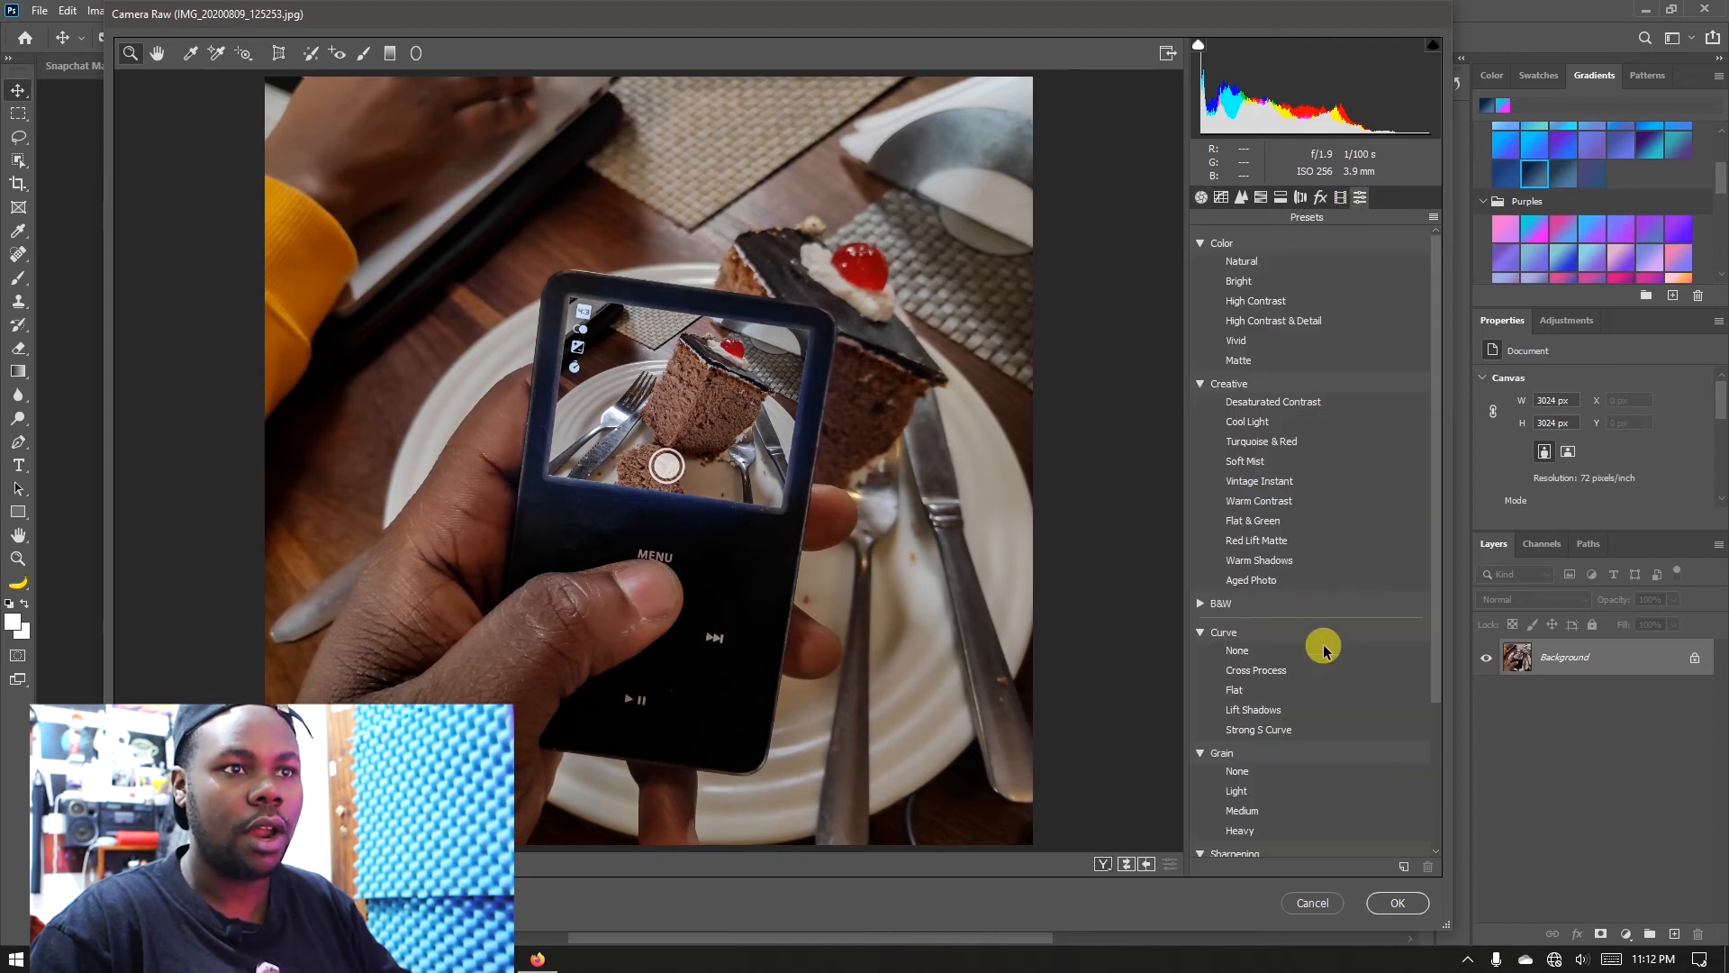
pyautogui.scroll(-3, 1293, 680)
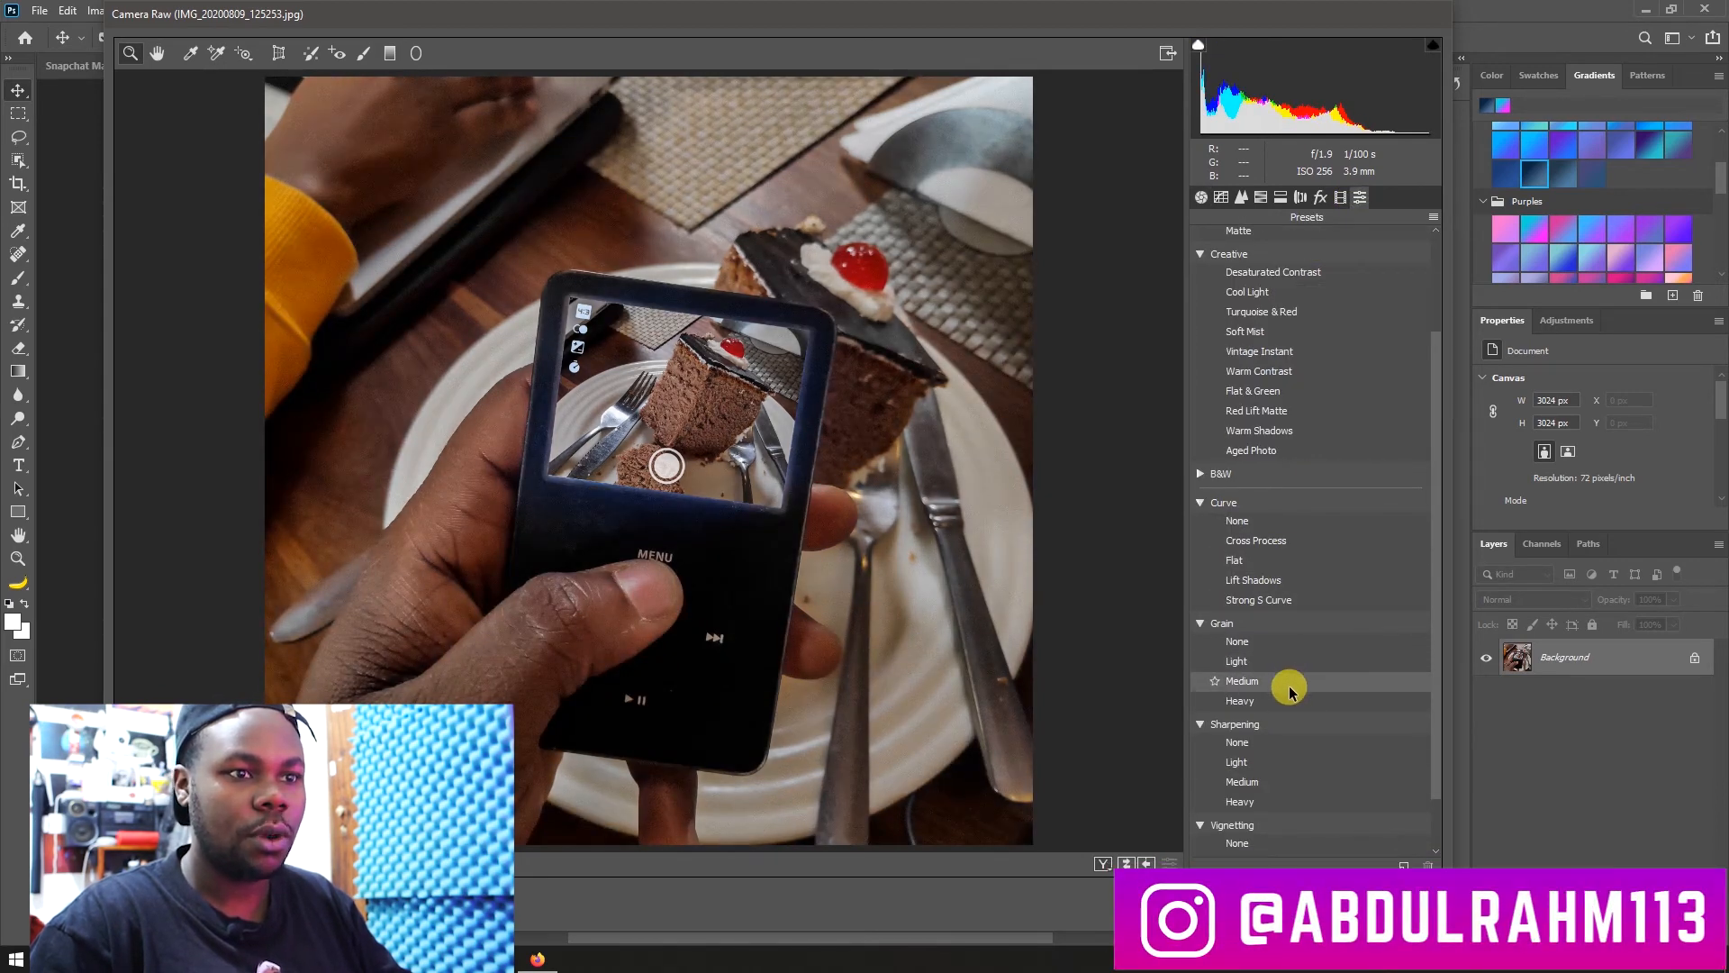
pyautogui.scroll(-1, 1286, 698)
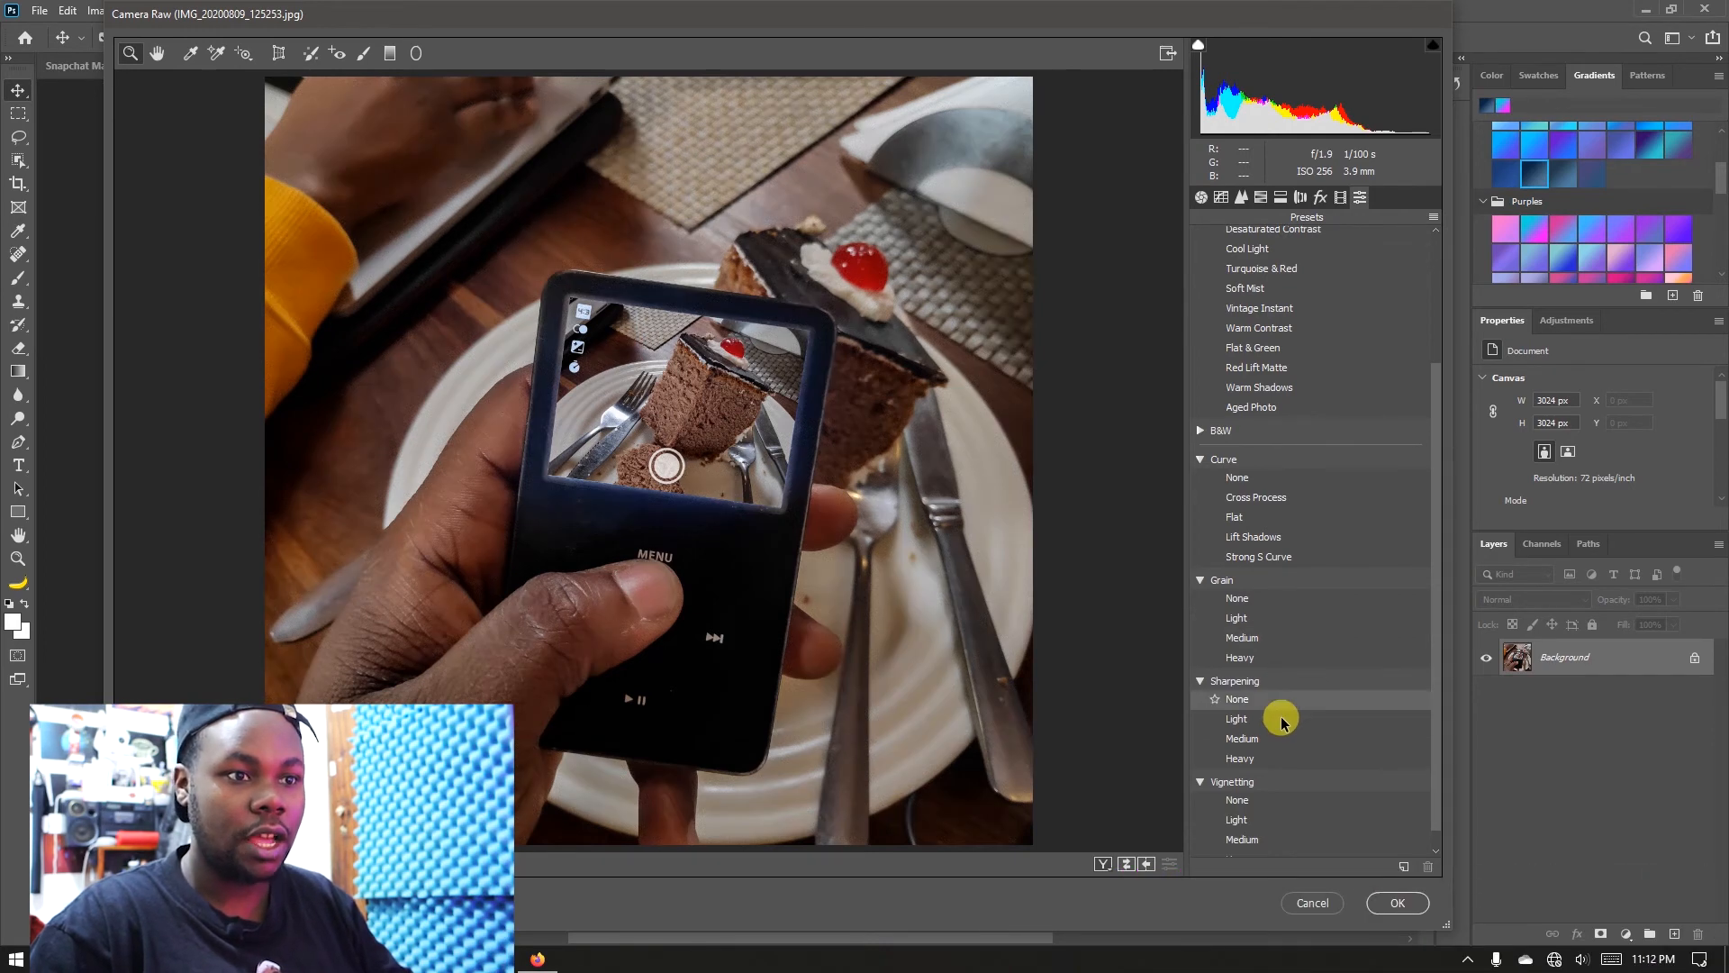
pyautogui.click(1279, 726)
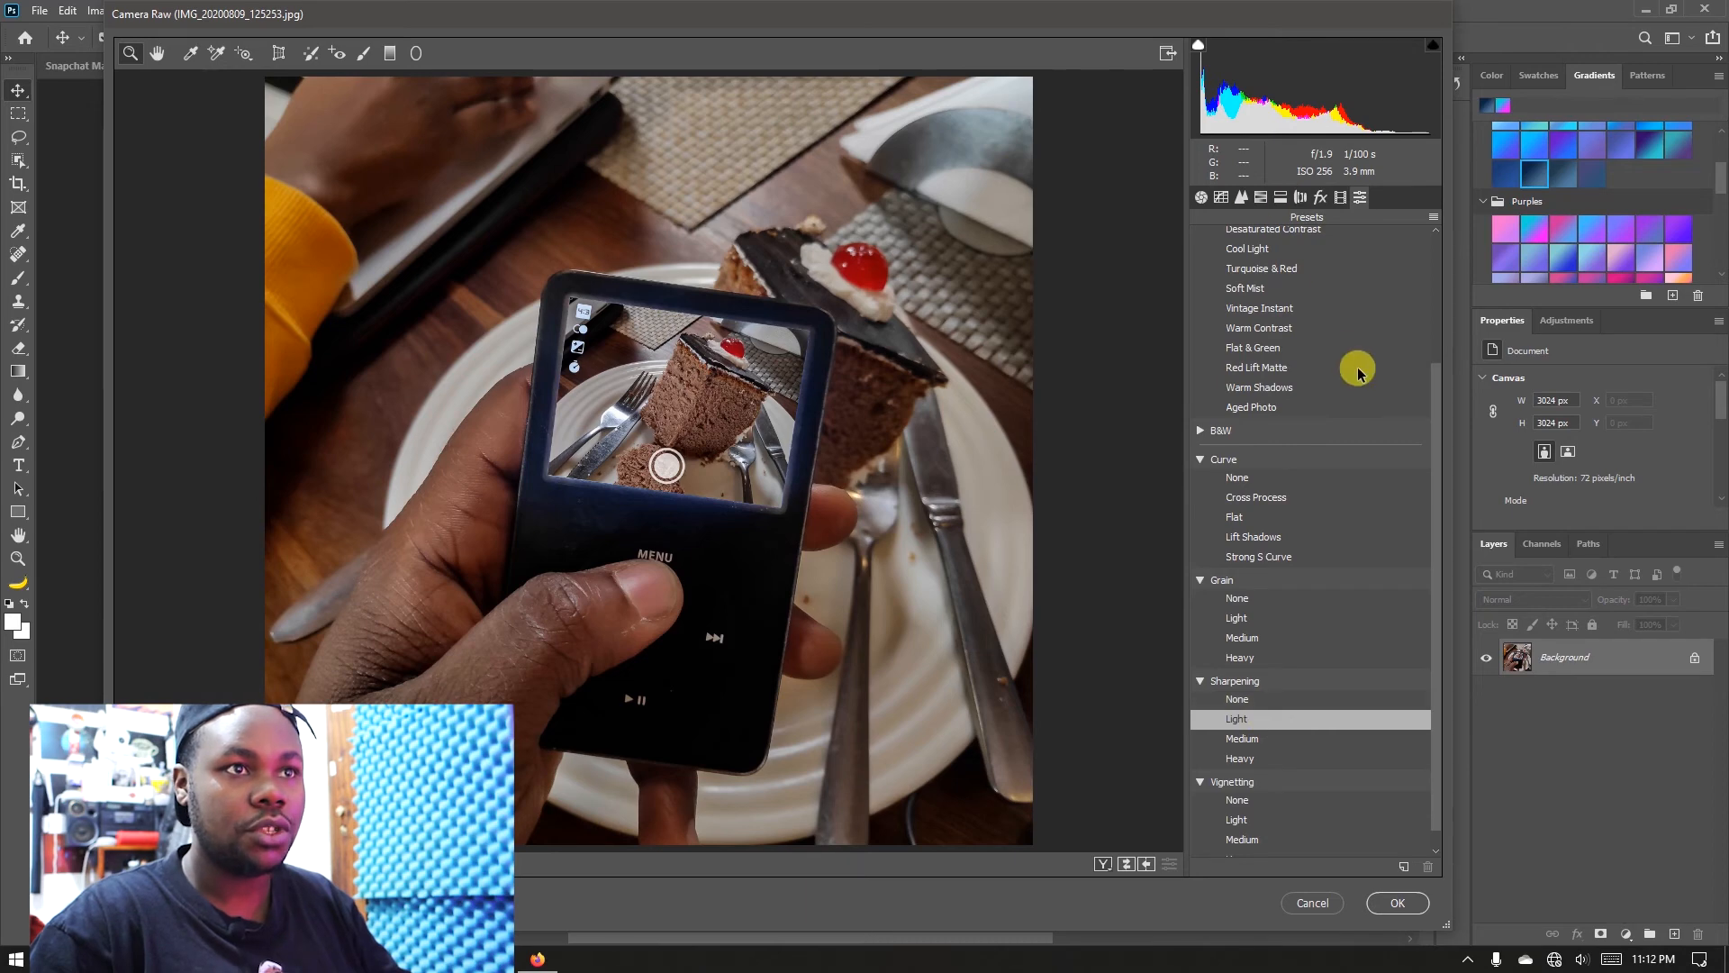
# Step: Try the Warm Contrast creative preset, choose Red Lift Matte instead, and apply the Camera Raw filter to the image
pyautogui.scroll(4, 1342, 383)
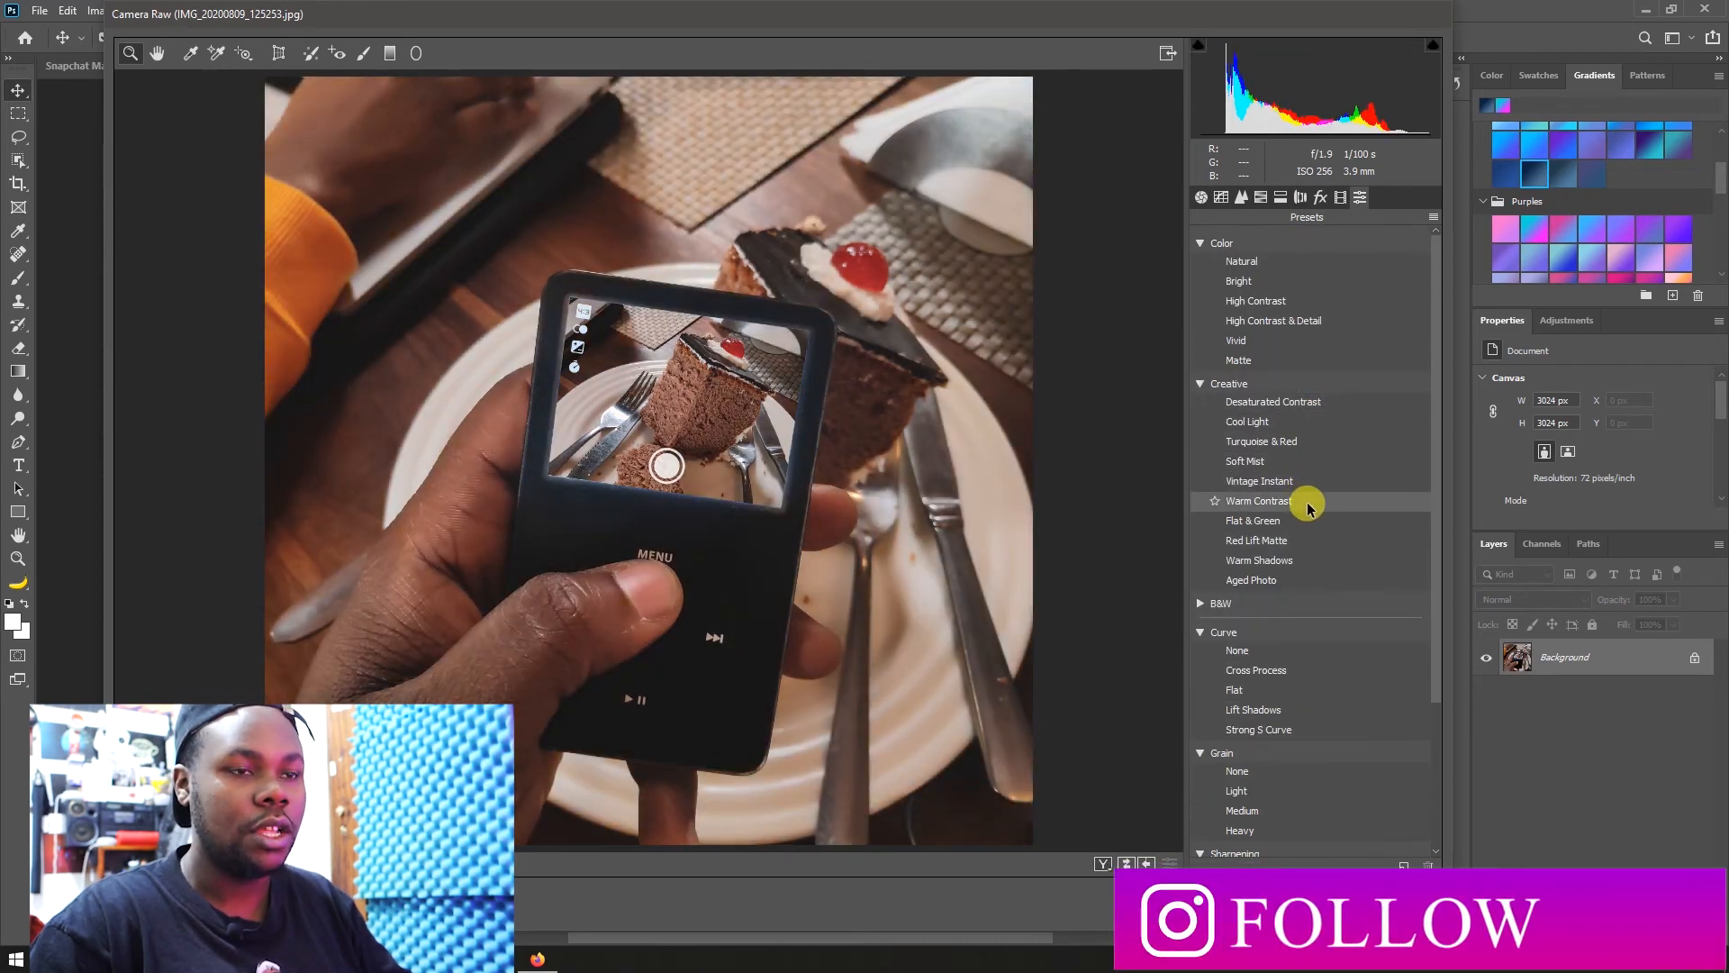
pyautogui.click(1307, 507)
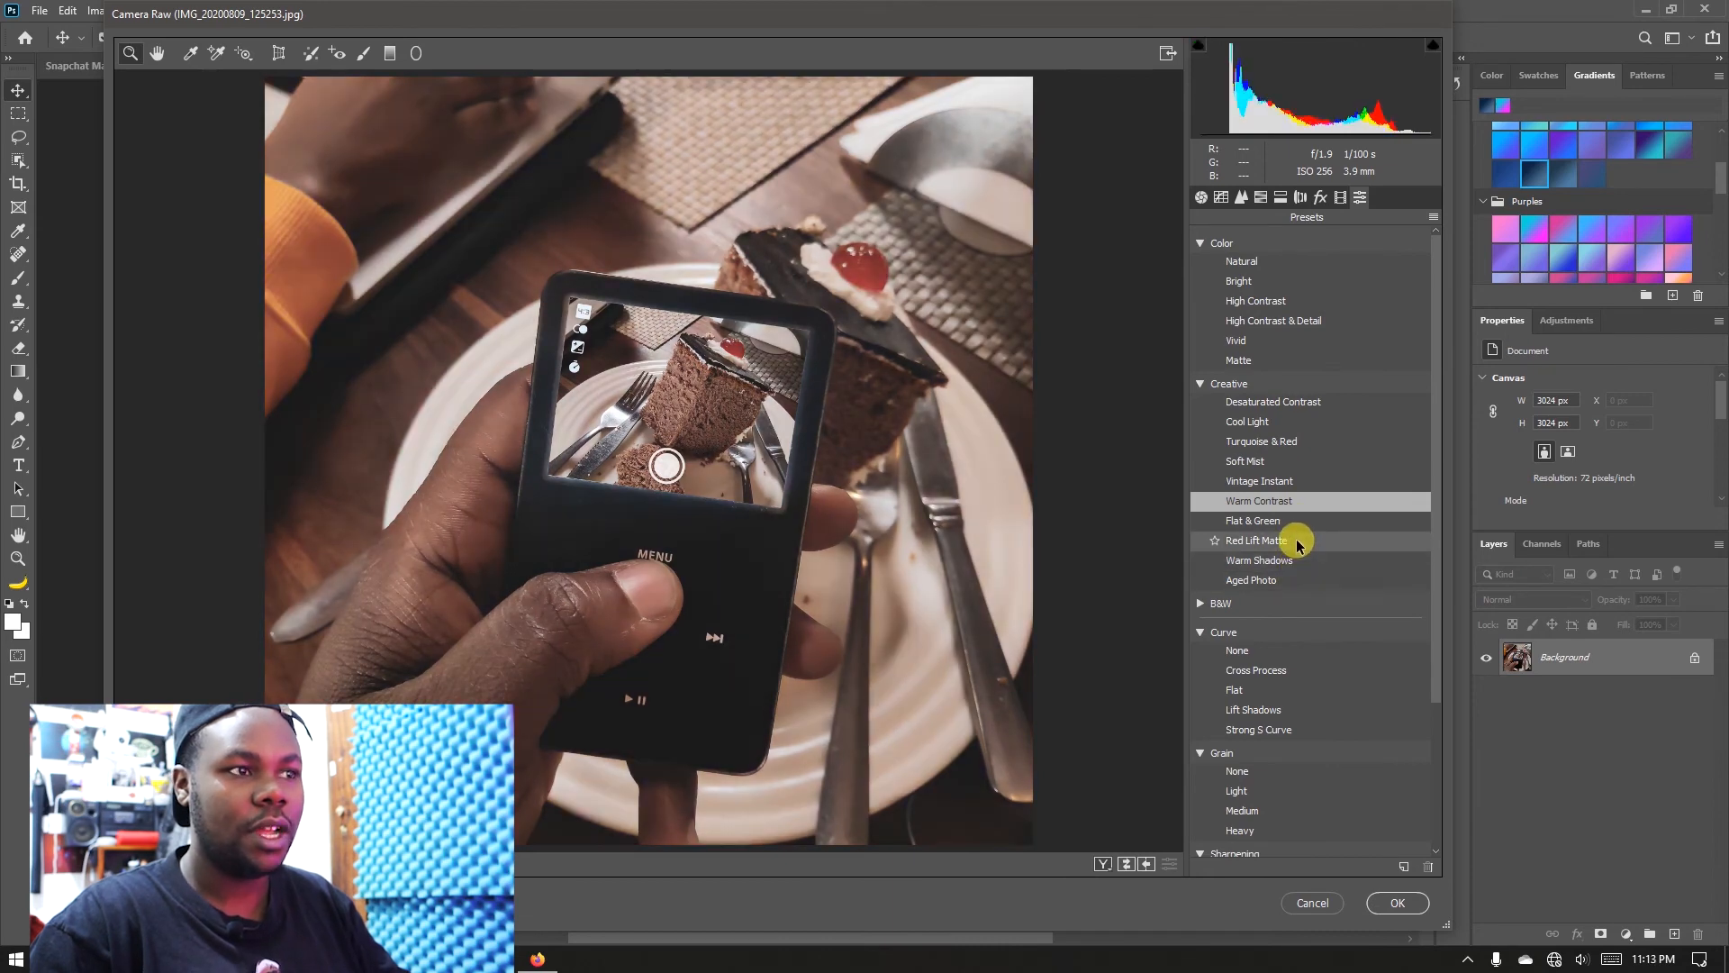
pyautogui.click(1298, 542)
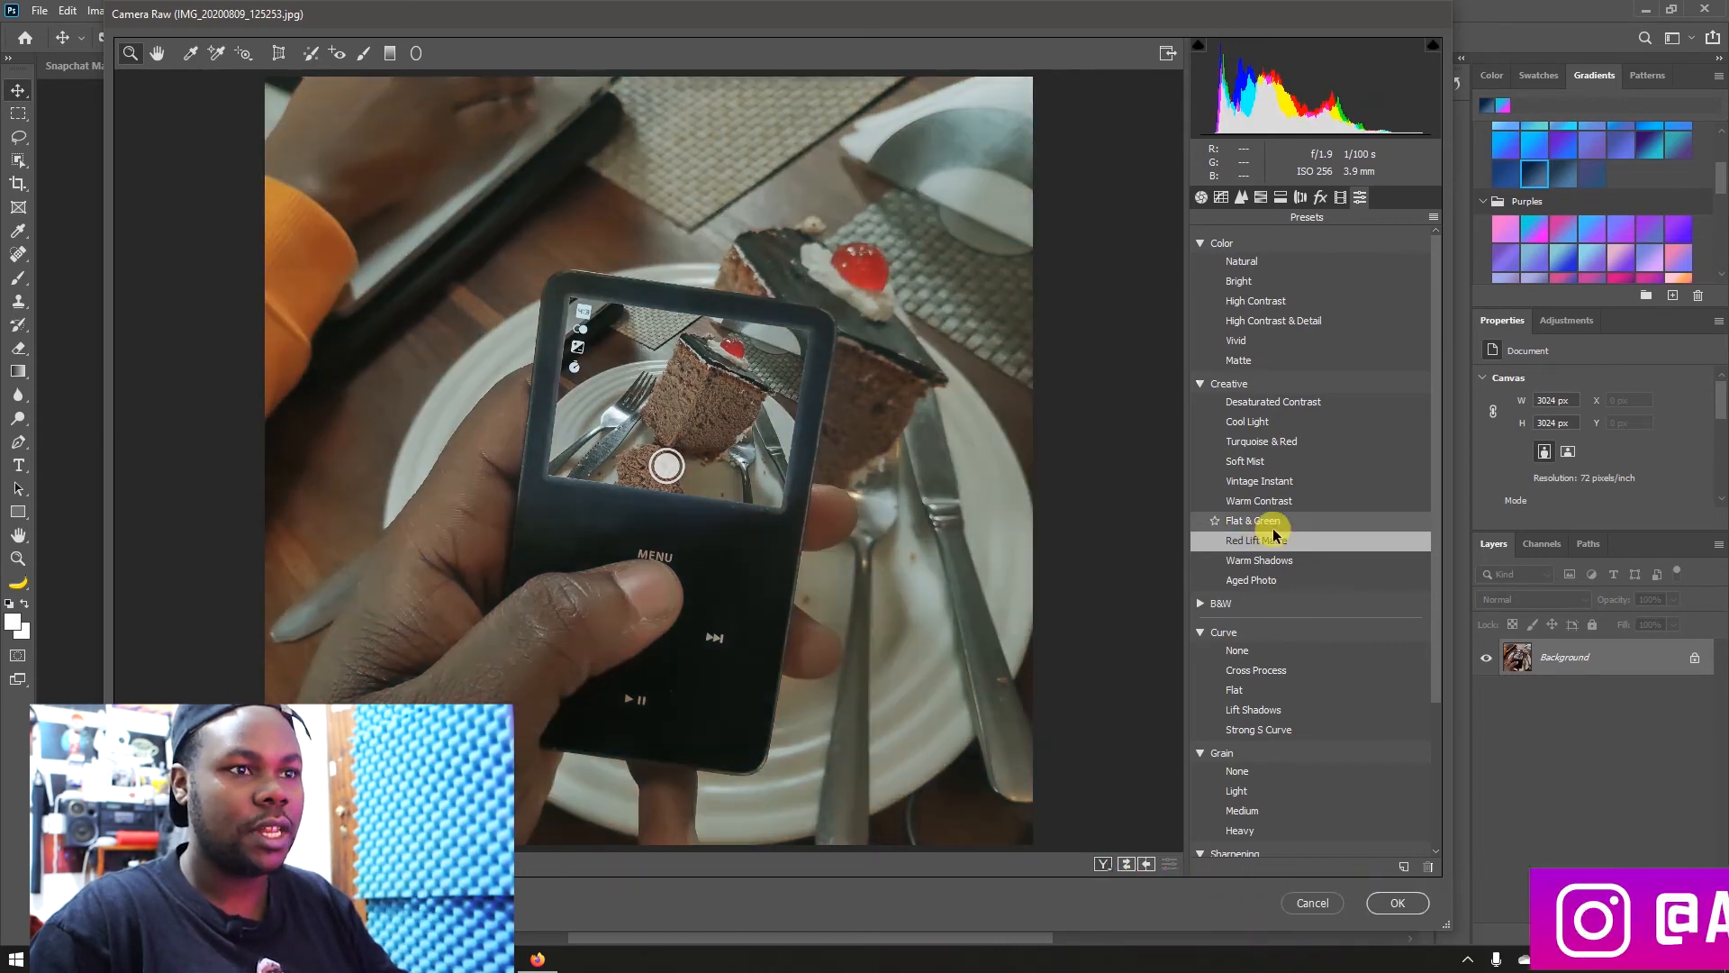
pyautogui.click(1395, 911)
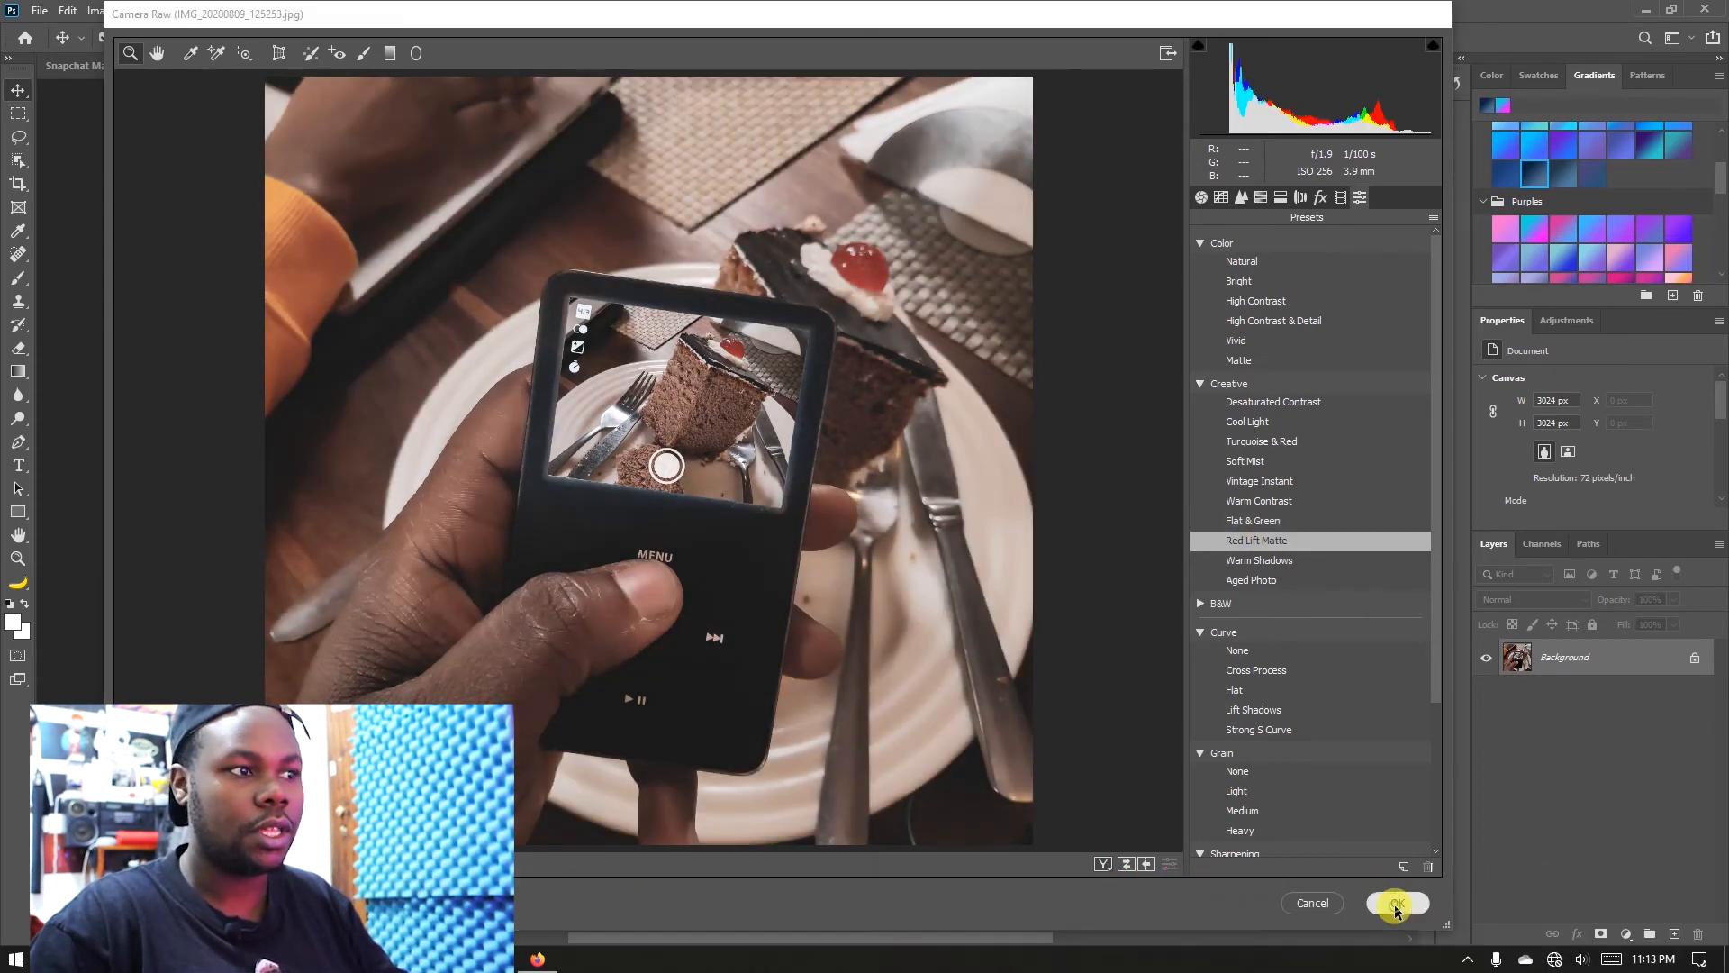